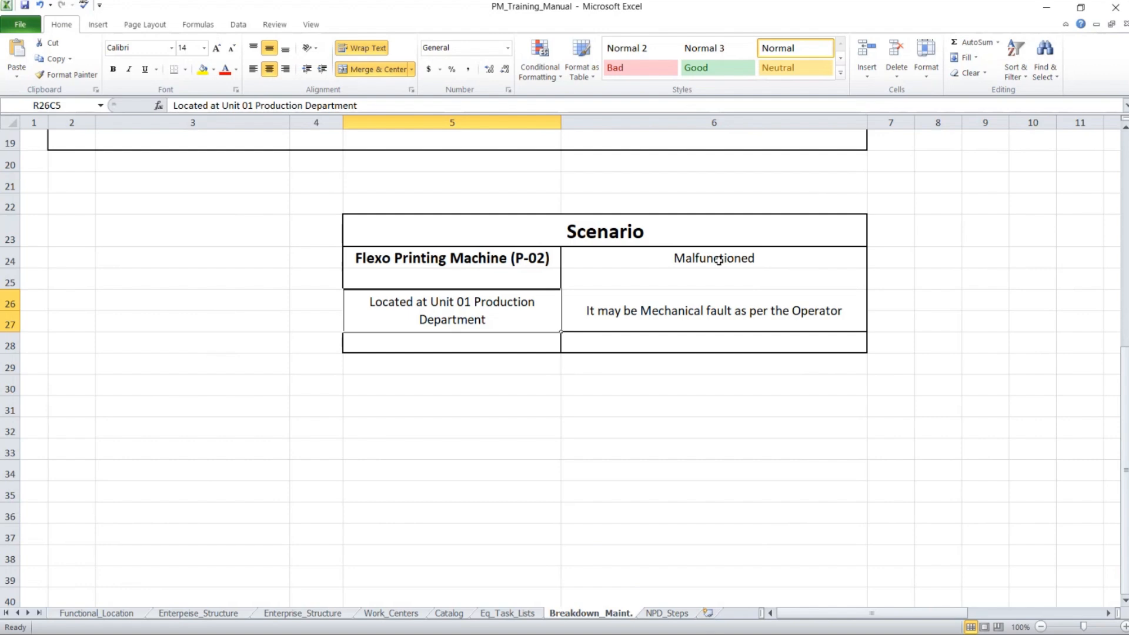
# Step: Review the Flexo machine location and suspected mechanical fault in the Scenario table
pyautogui.click(469, 306)
pyautogui.click(635, 313)
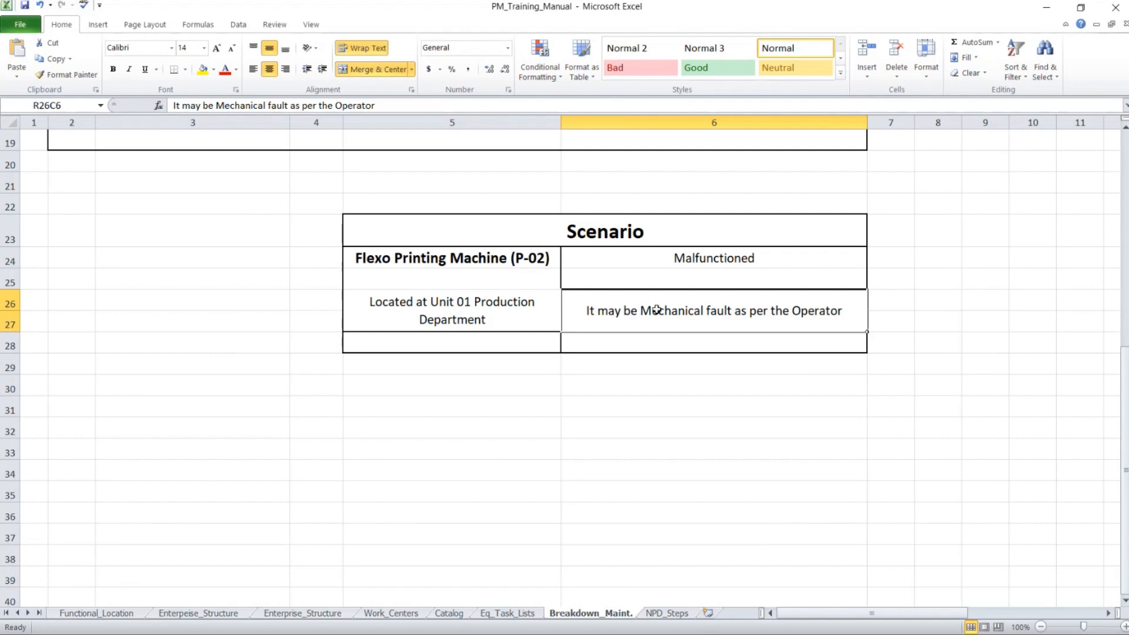
pyautogui.hscroll(3, 1047, 570)
pyautogui.scroll(6, 935, 544)
pyautogui.moveTo(940, 613); pyautogui.dragTo(960, 613)
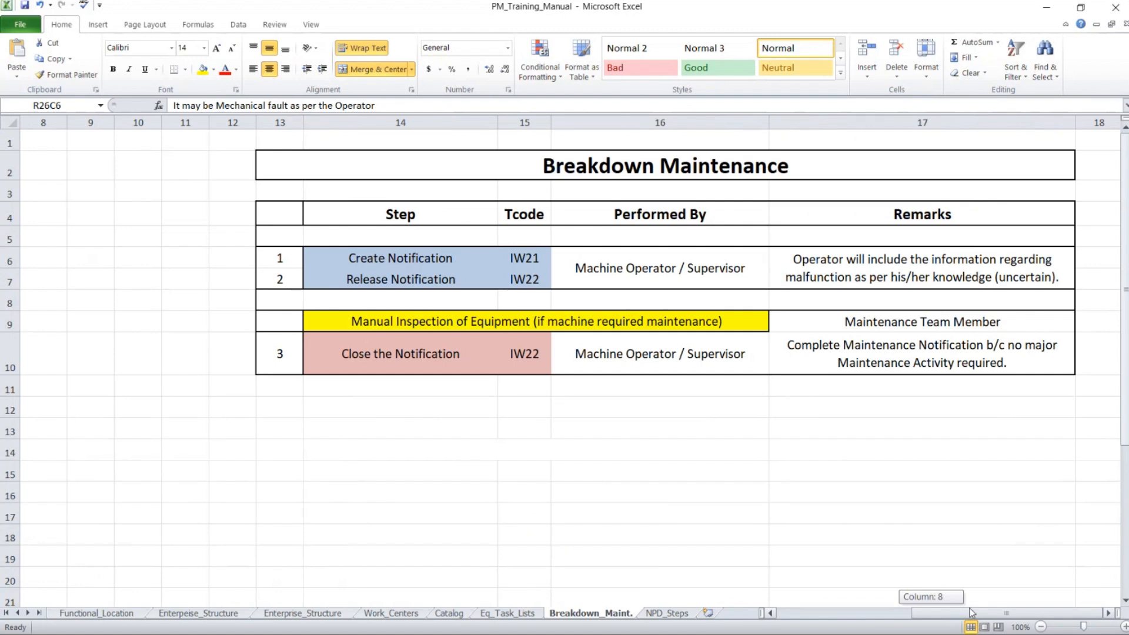
# Step: Check the Create and Release Notification steps, then switch over to SAP Easy Access
pyautogui.click(419, 262)
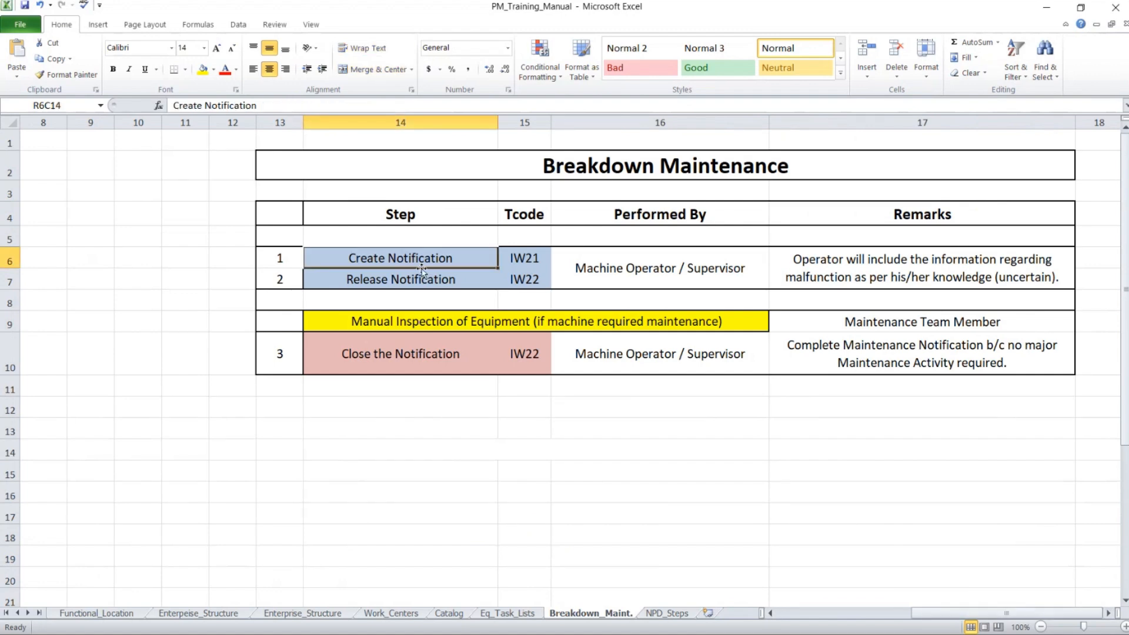
pyautogui.click(427, 282)
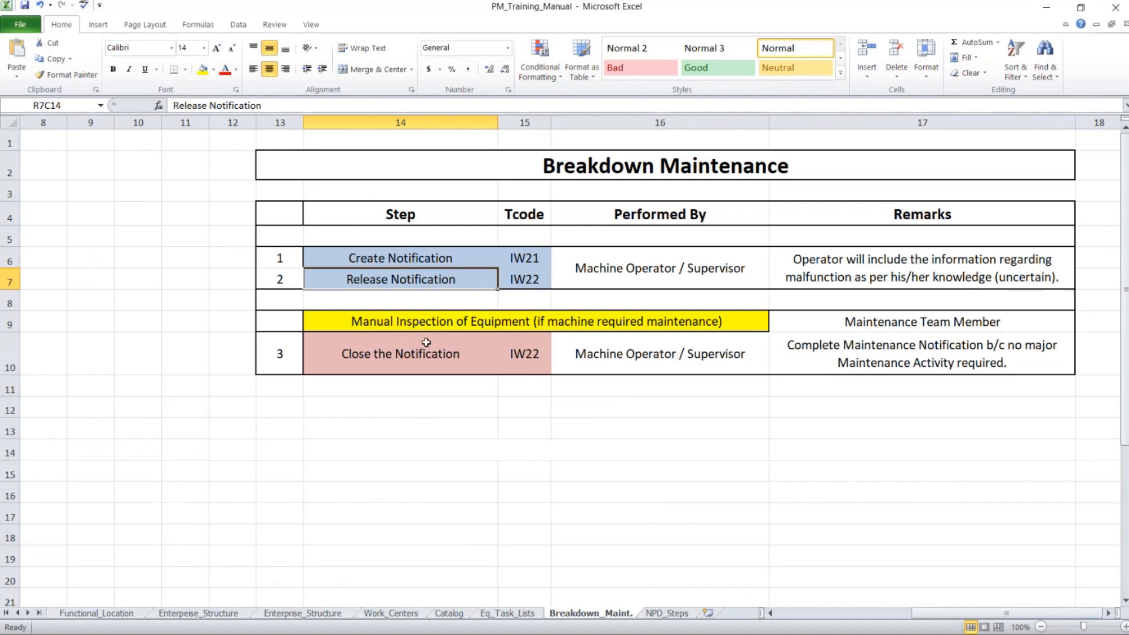
pyautogui.hotkey('alt', 'Tab')
pyautogui.hotkey('alt', 'Tab')
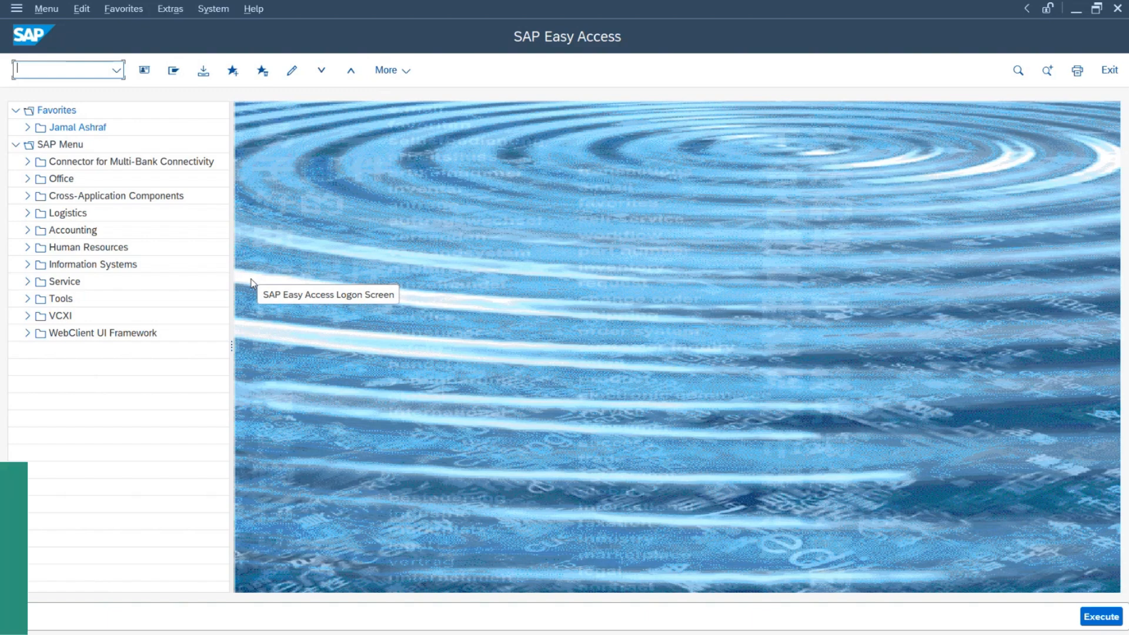
# Step: Navigate Logistics > Plant Maintenance > Maintenance Processing > Notification and launch IW21 - Create (General)
pyautogui.write('iw21')
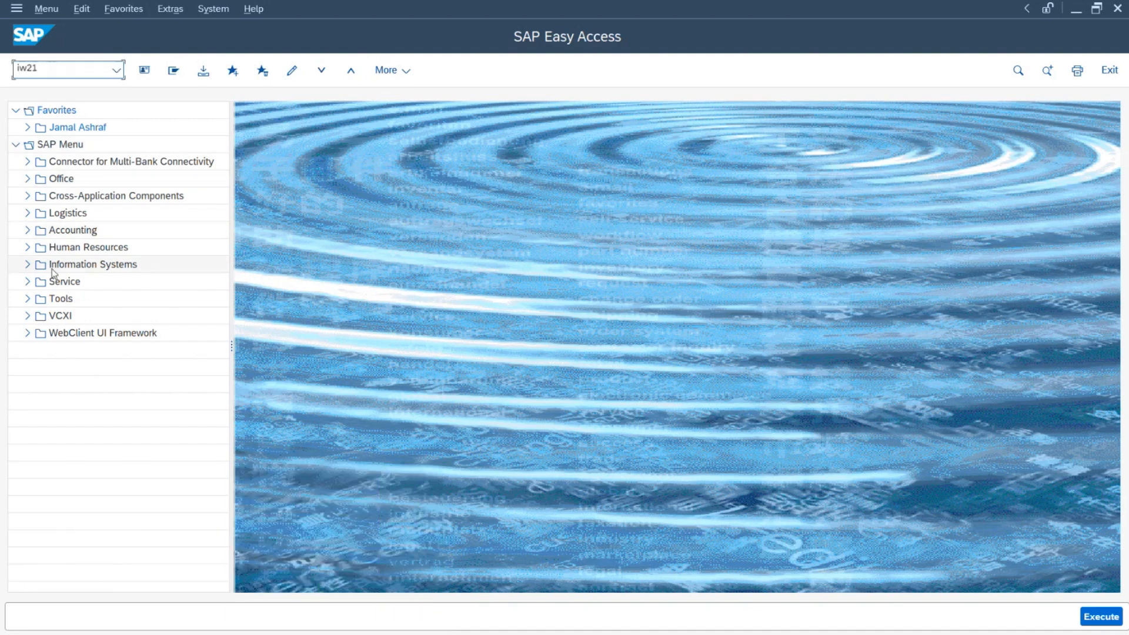
pyautogui.click(27, 214)
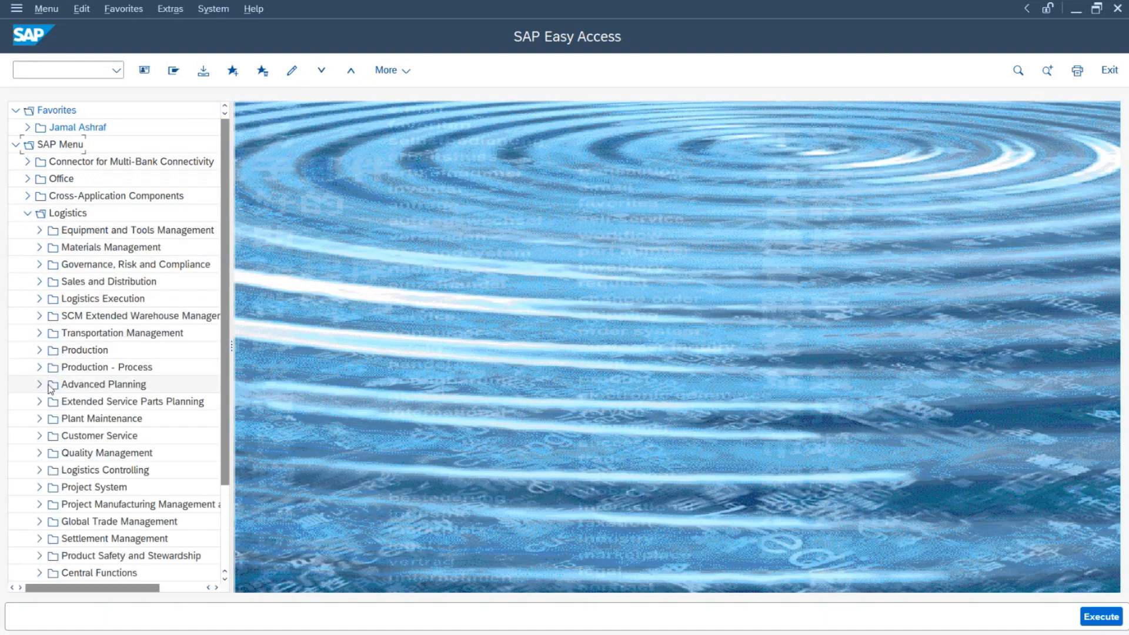
pyautogui.click(40, 419)
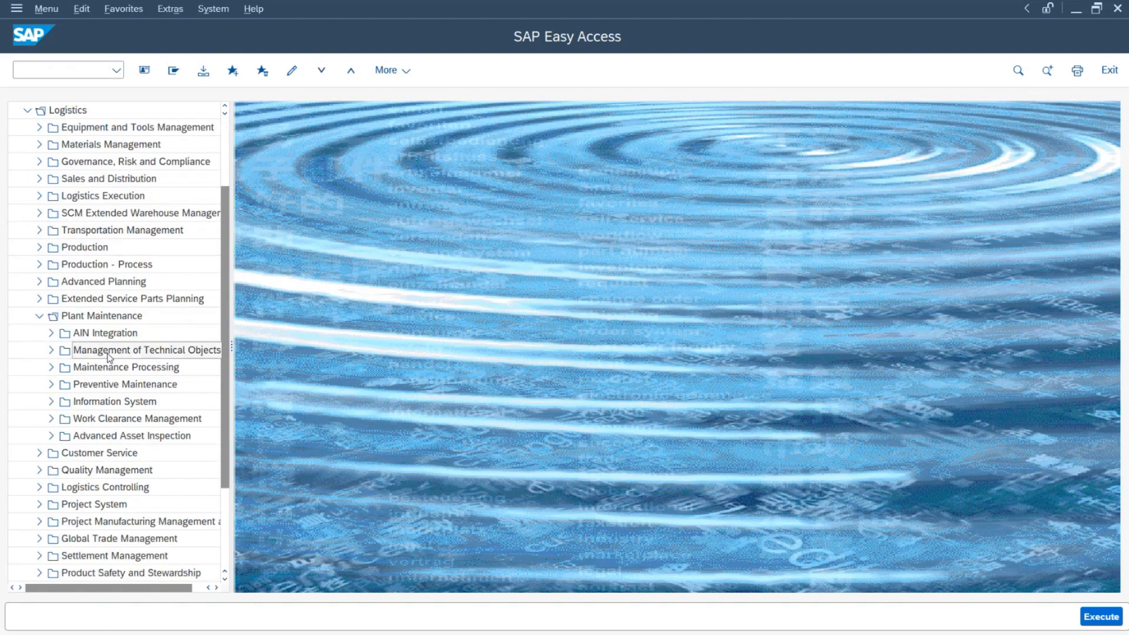
pyautogui.click(51, 368)
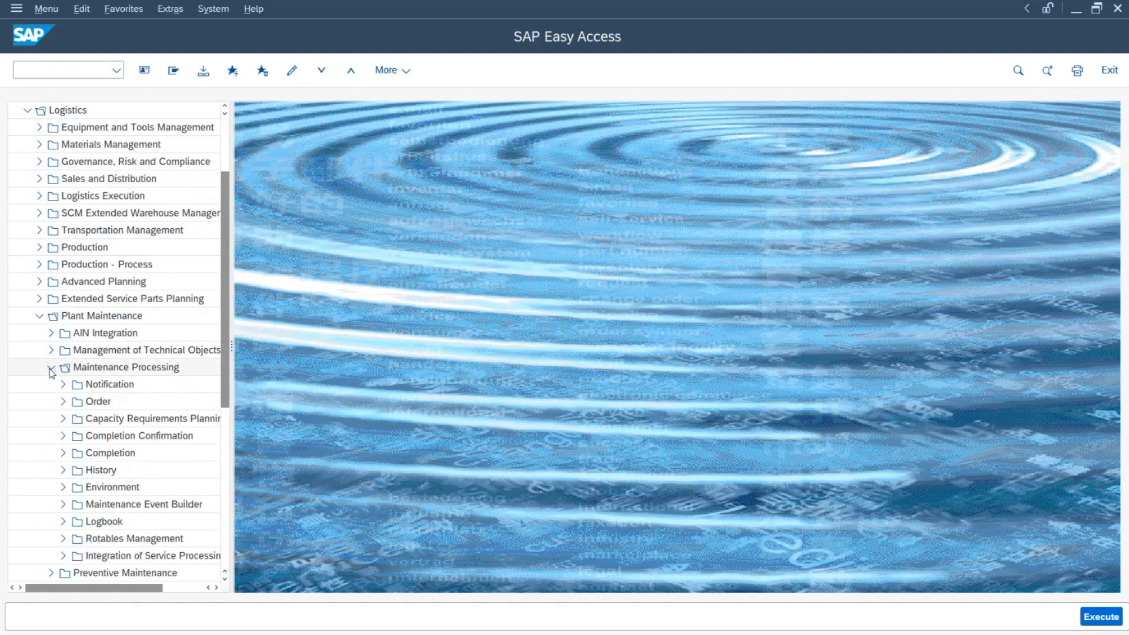
pyautogui.click(63, 385)
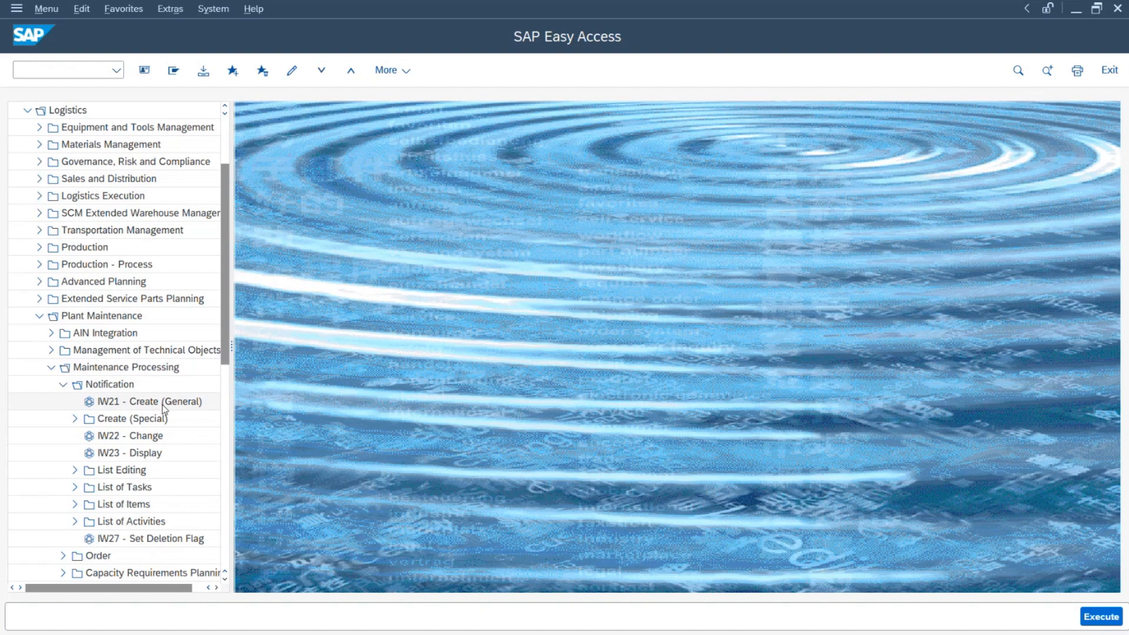
pyautogui.click(130, 407)
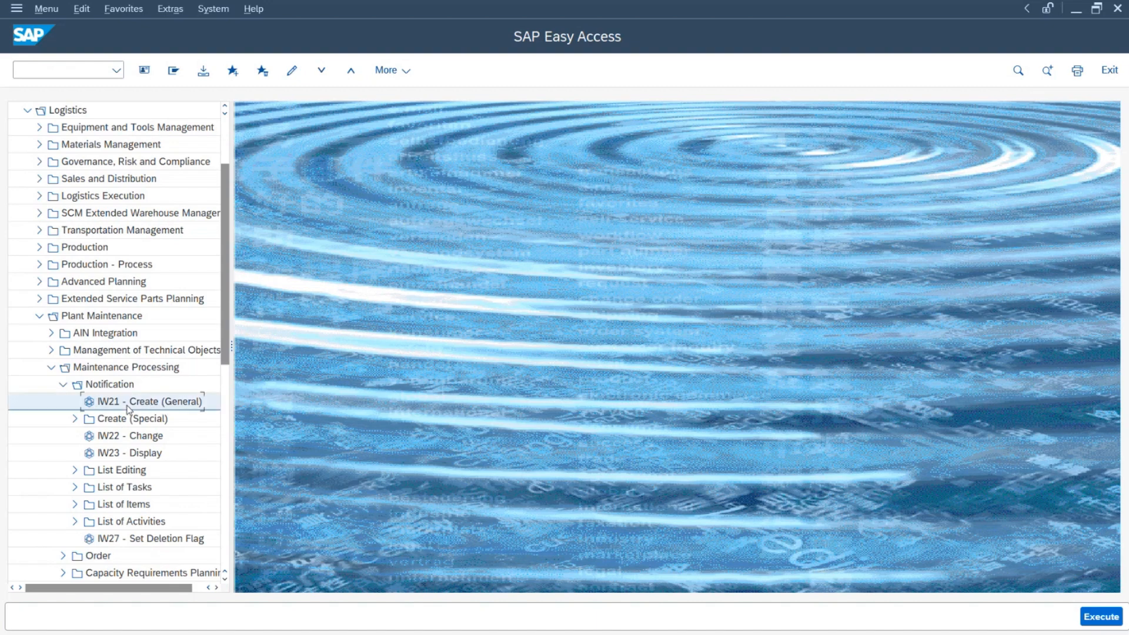
pyautogui.doubleClick(130, 406)
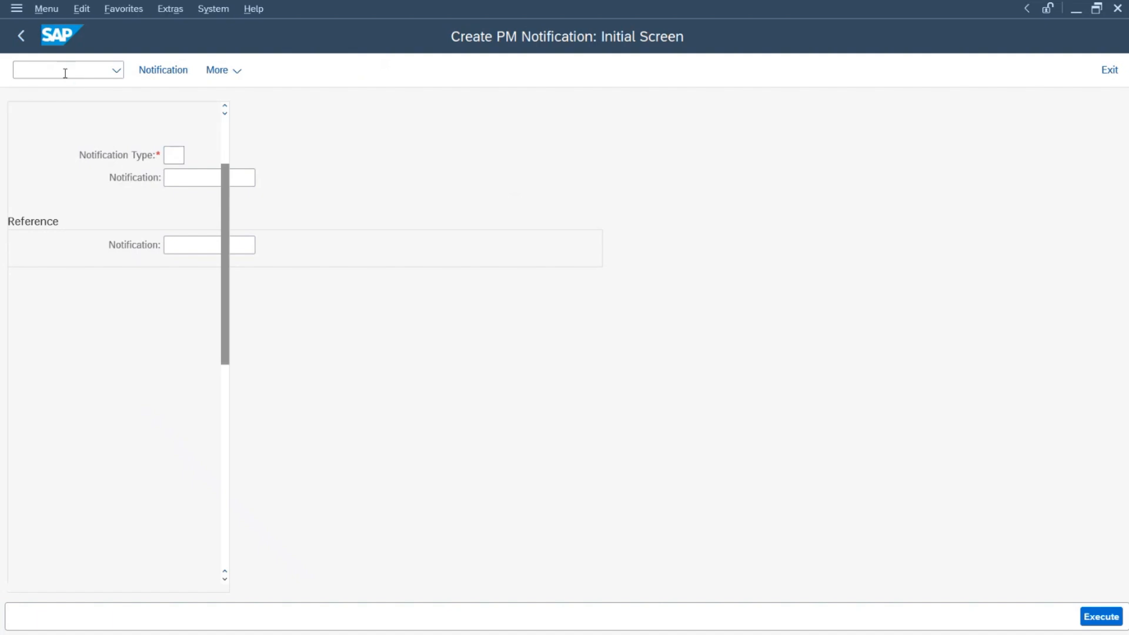
# Step: Restart IW21 and choose notification type M2 (breakdown) to reach the Breakdown Notification screen
pyautogui.press('F3')
pyautogui.write('iw21')
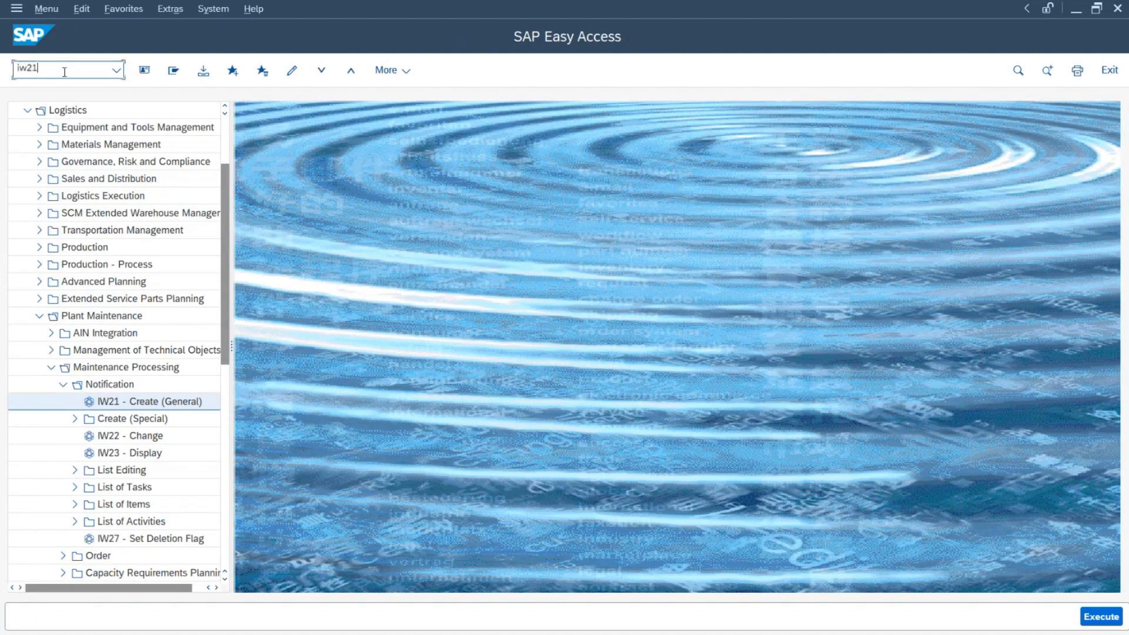
pyautogui.press('Return')
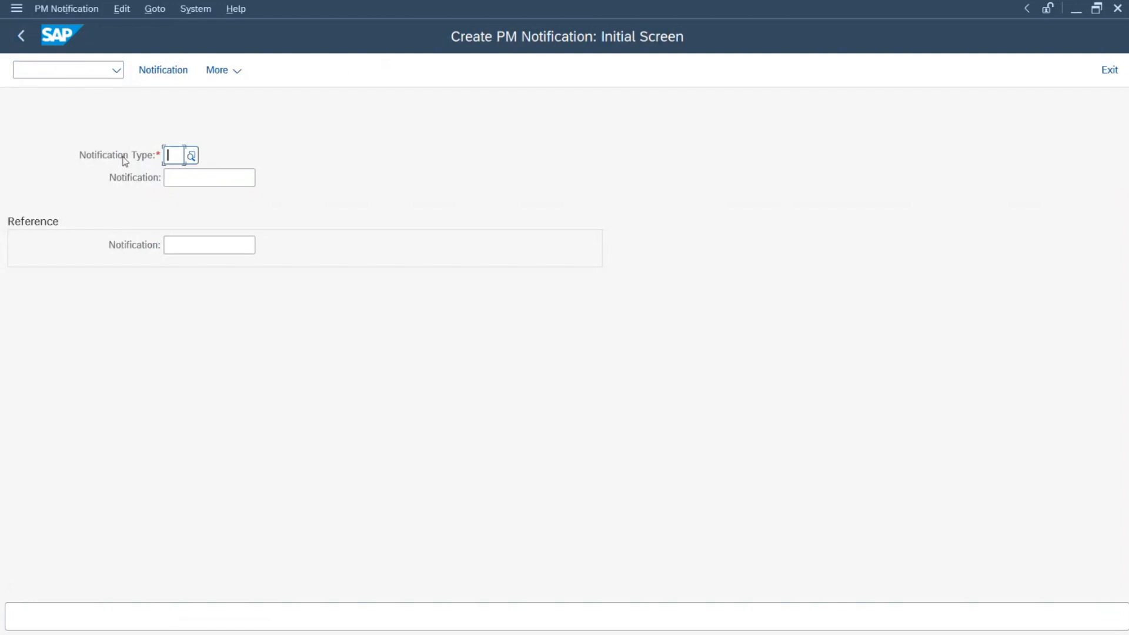
pyautogui.click(191, 156)
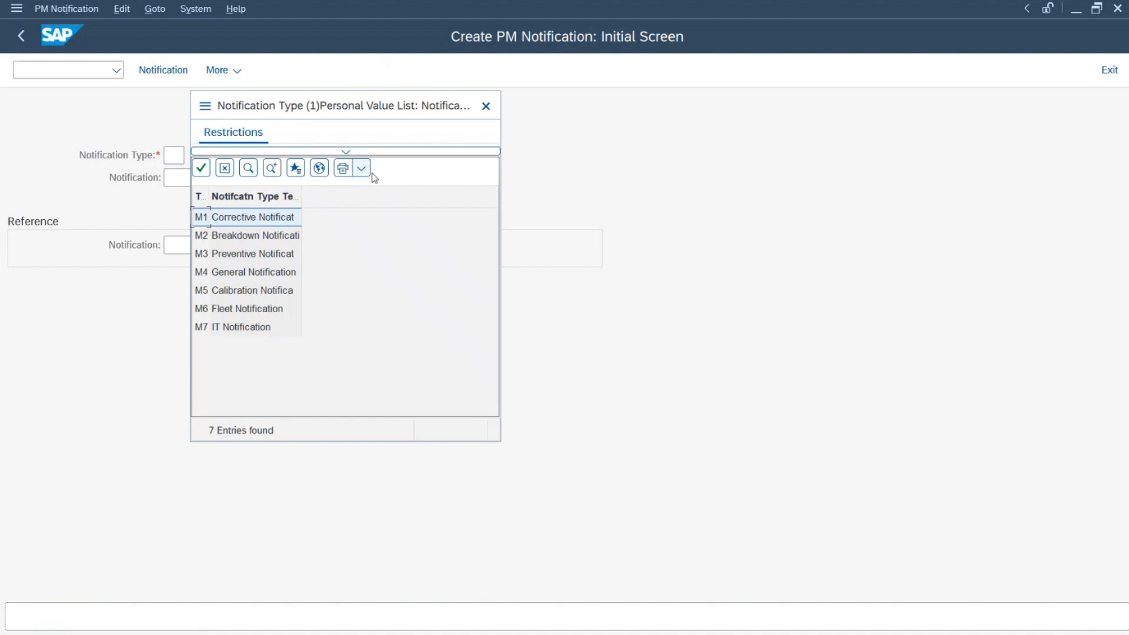
pyautogui.doubleClick(244, 236)
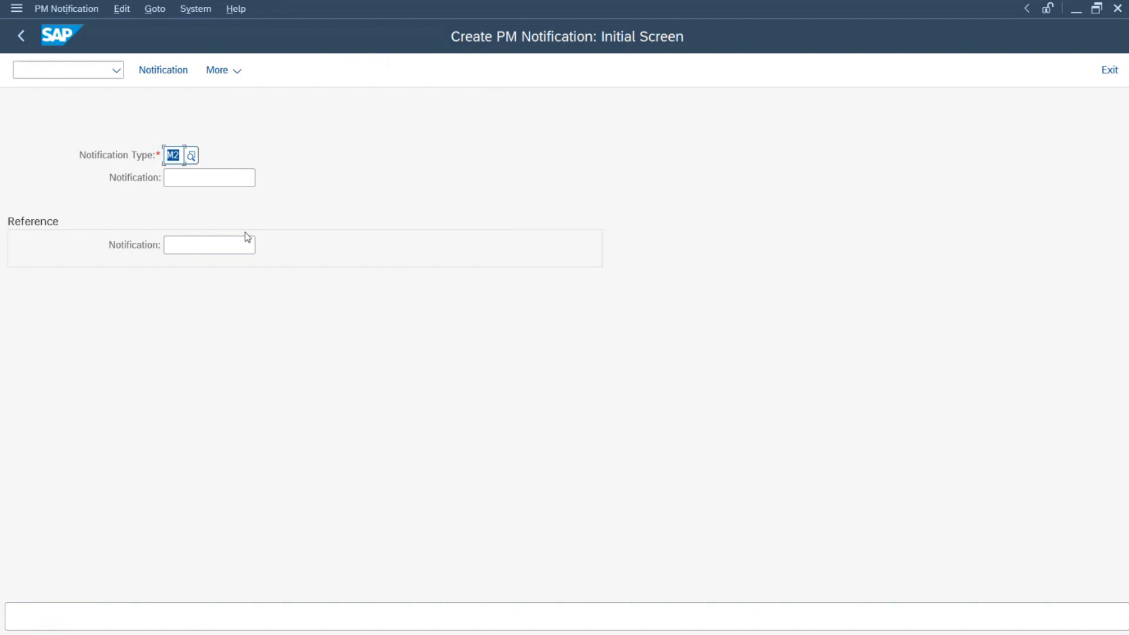
pyautogui.click(182, 156)
pyautogui.press('Return')
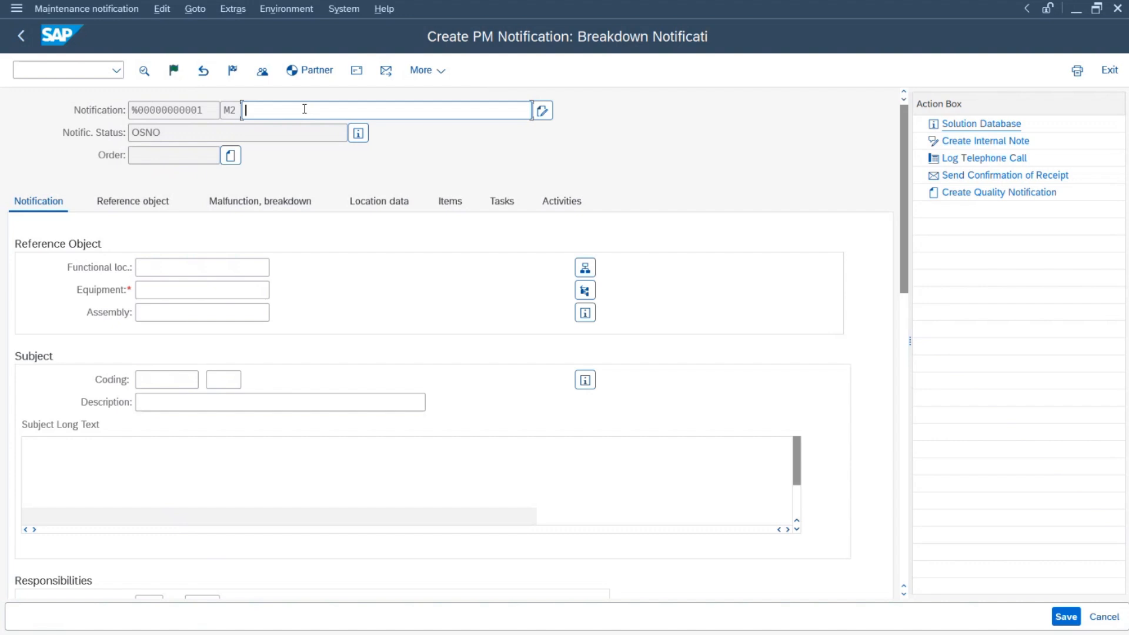
# Step: Enter short text 'Mechnical Issue in PRT Machine' and open the Equipment field's structure lookup
pyautogui.write('Mecha')
pyautogui.press('BackSpace')
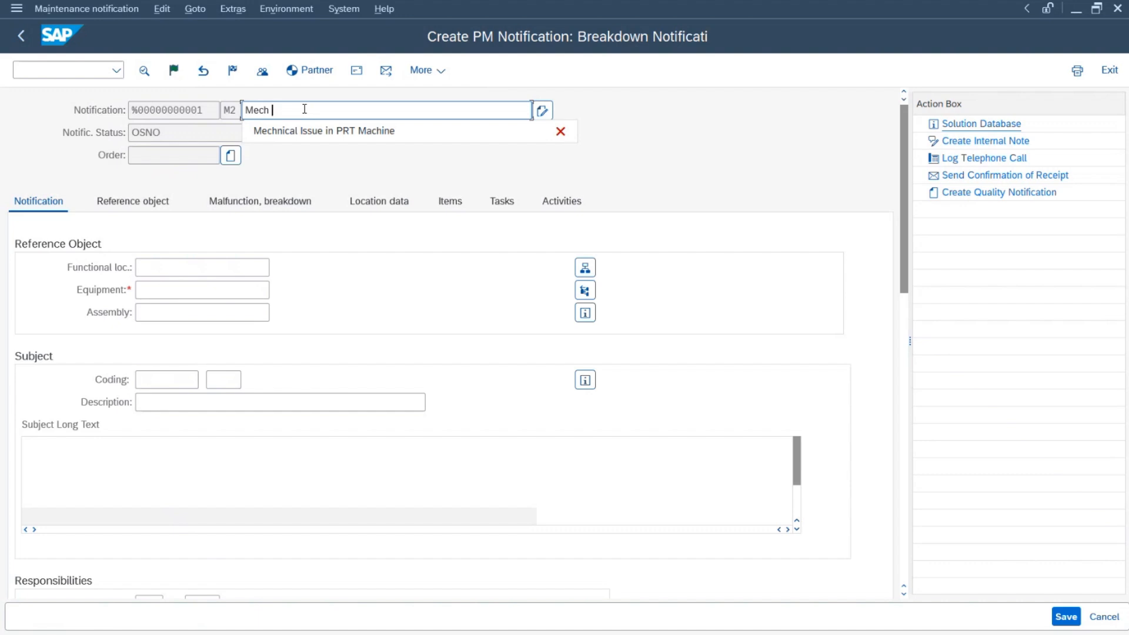
pyautogui.press('Down')
pyautogui.press('Return')
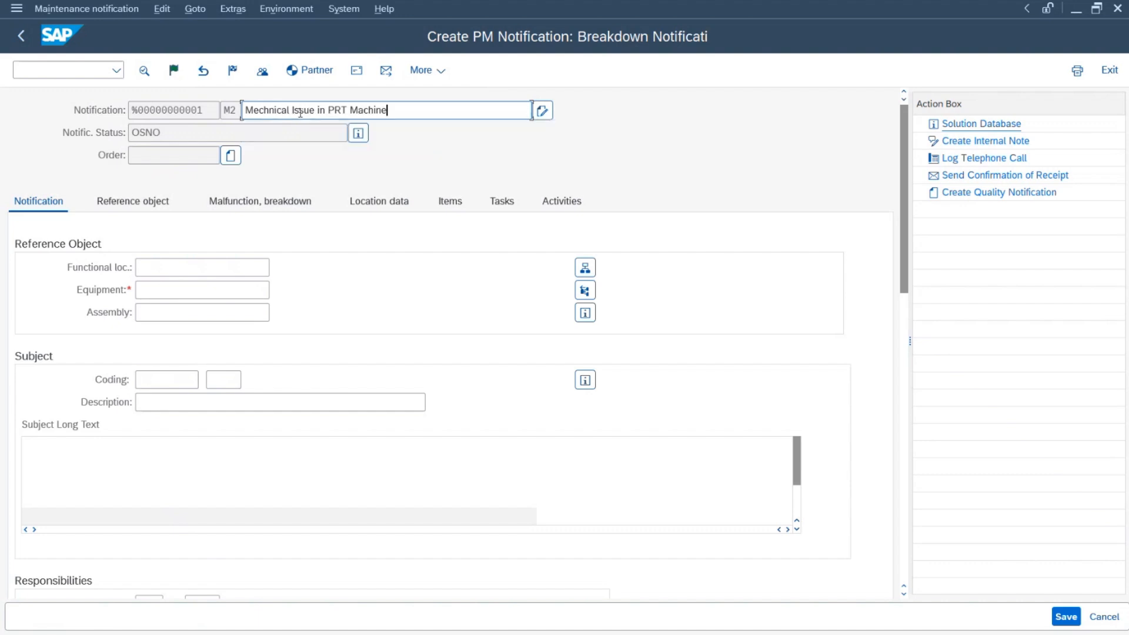
pyautogui.doubleClick(422, 115)
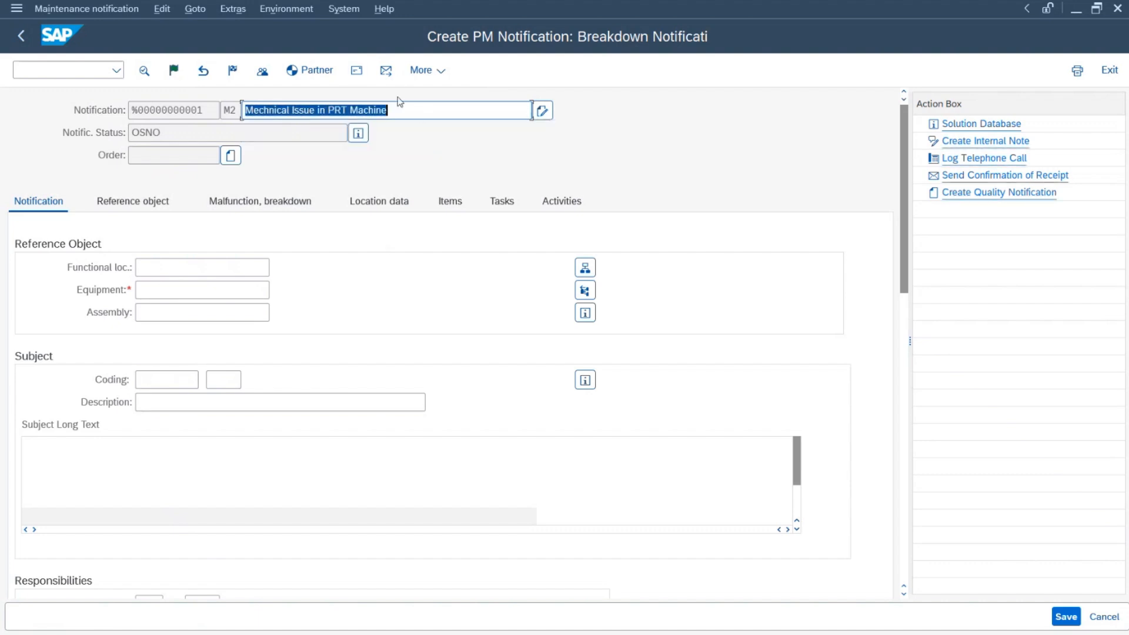
pyautogui.click(183, 293)
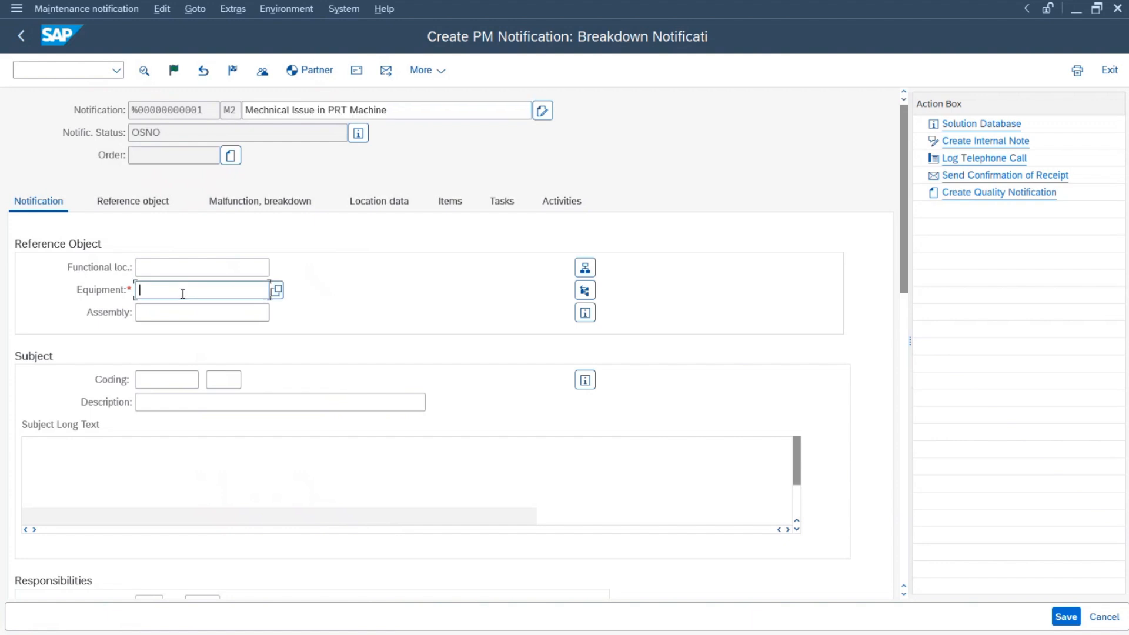
pyautogui.click(284, 291)
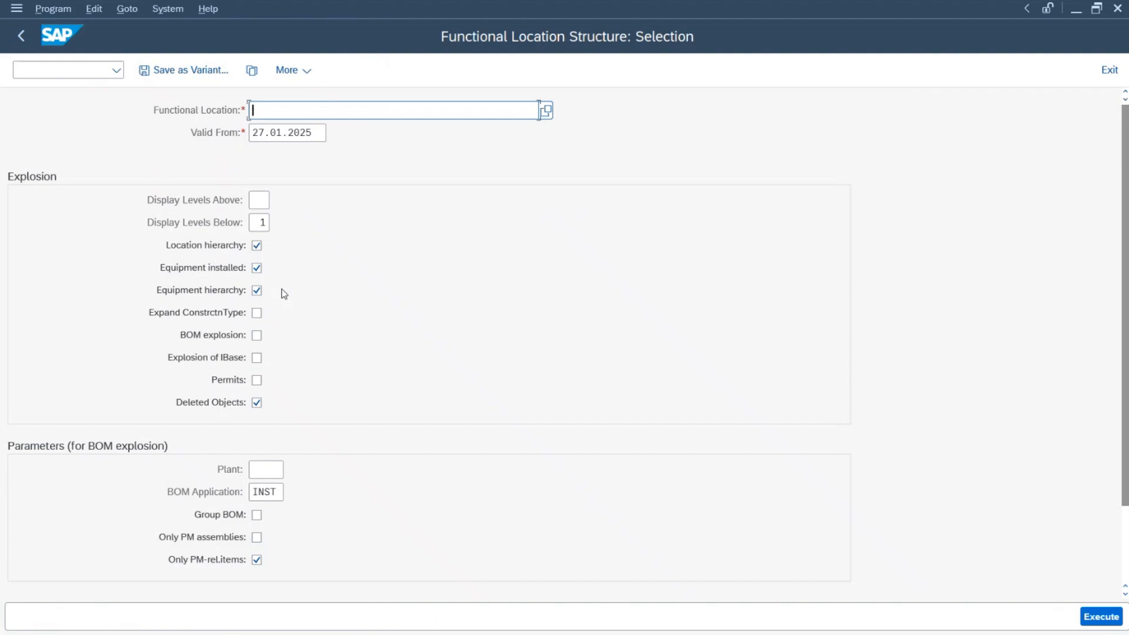
# Step: List the structure for functional location 1100 with installed equipment included
pyautogui.press('Escape')
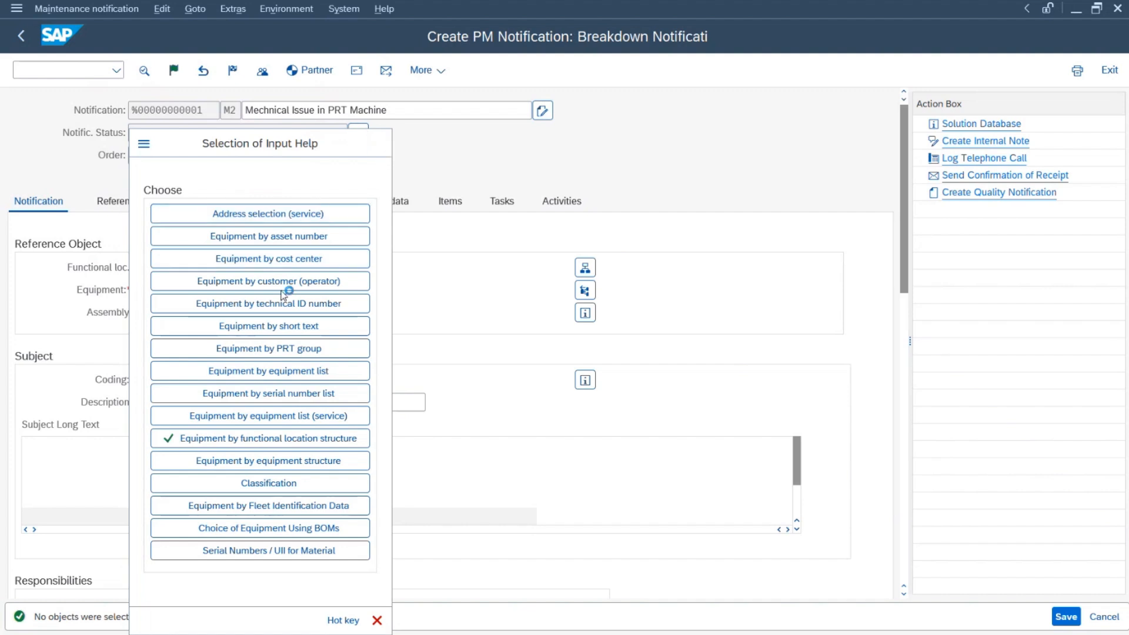
pyautogui.press('Escape')
pyautogui.click(266, 290)
pyautogui.click(279, 292)
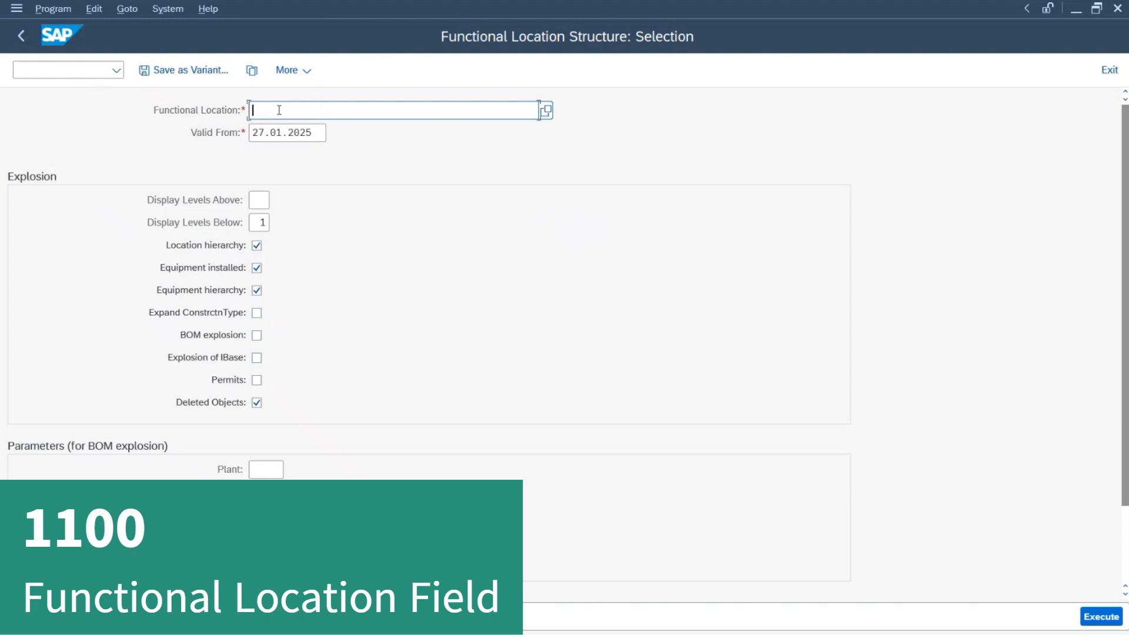
pyautogui.write('1100')
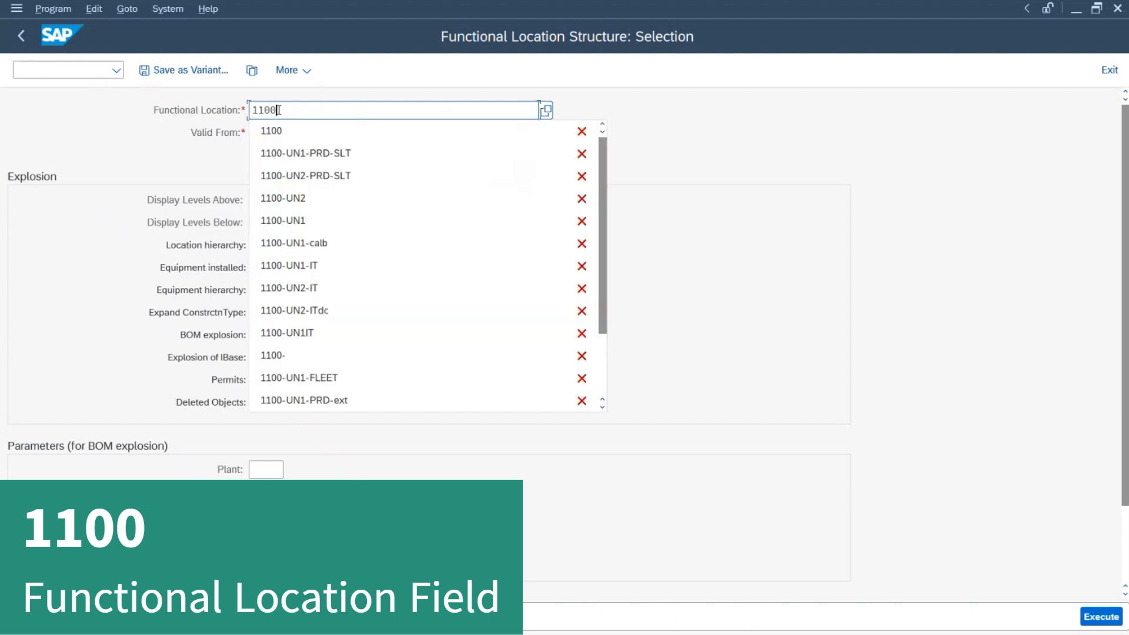
pyautogui.press('Return')
pyautogui.click(280, 110)
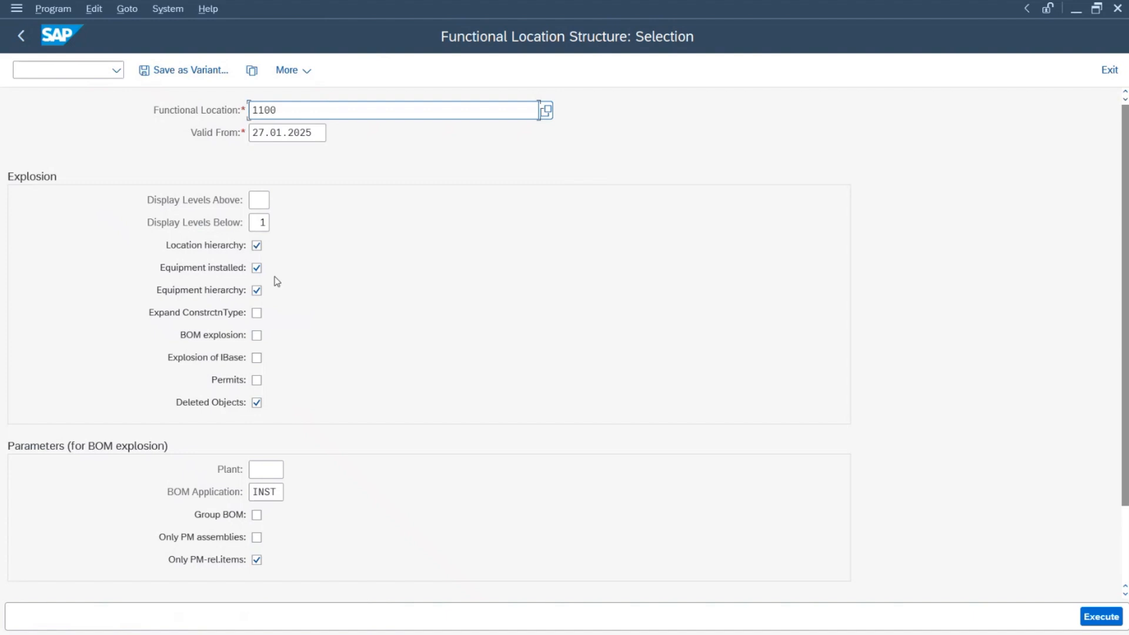
pyautogui.click(257, 268)
pyautogui.click(258, 270)
pyautogui.click(258, 270)
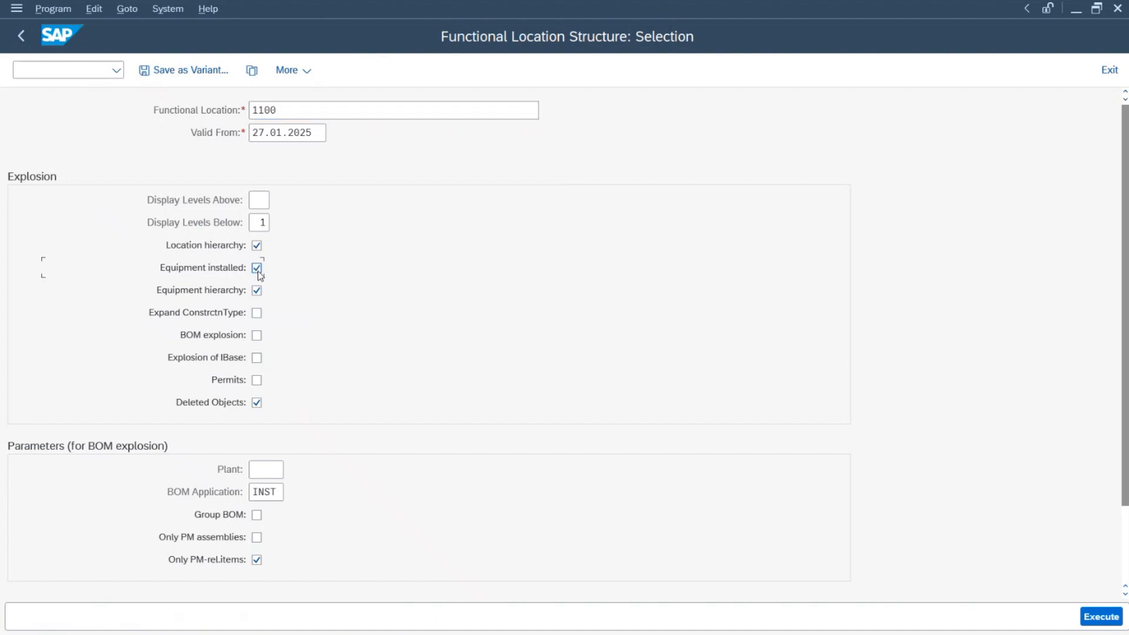
pyautogui.click(1113, 620)
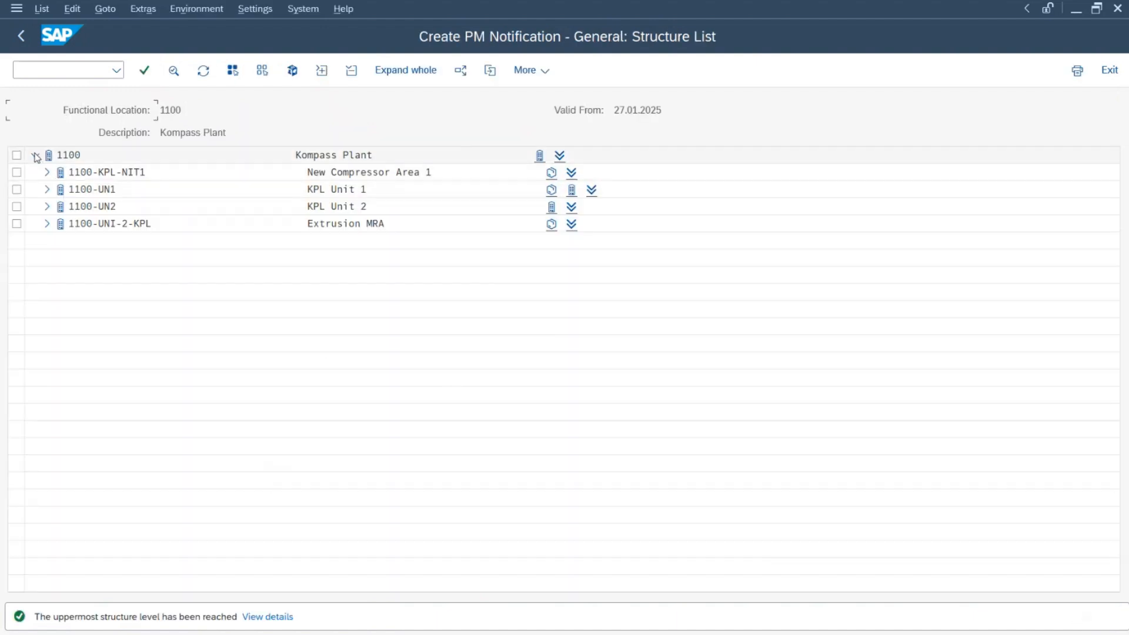
# Step: Expand 1100-UN1-PRD-FLX down to FLX-P2 and select equipment P-02 Flexo Printing 02
pyautogui.click(50, 190)
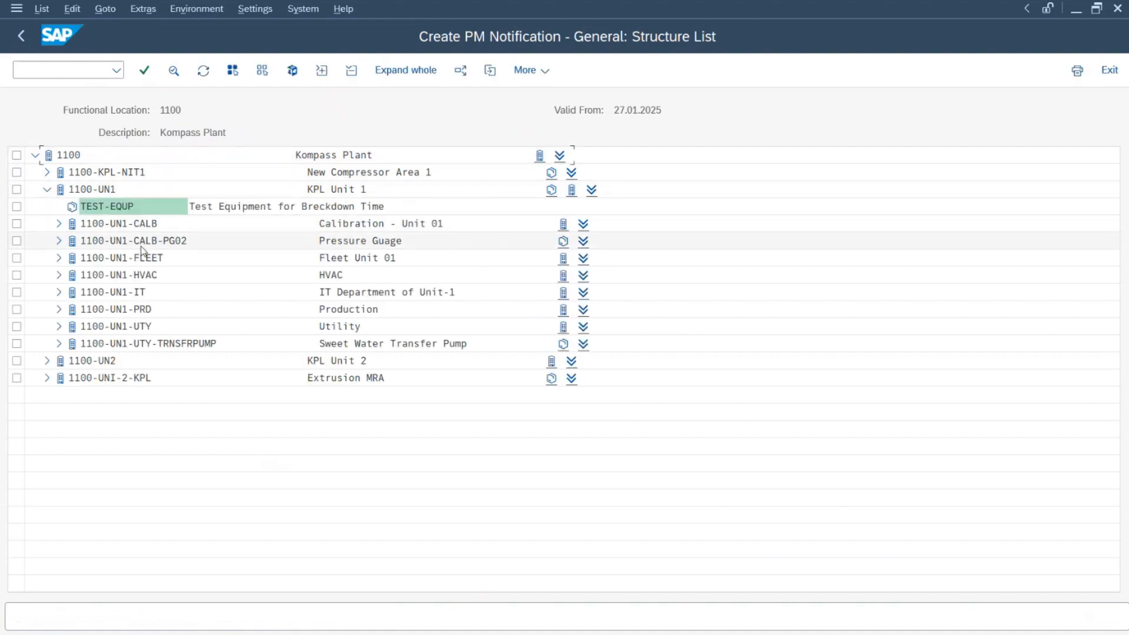
pyautogui.click(59, 309)
pyautogui.scroll(-1, 209, 336)
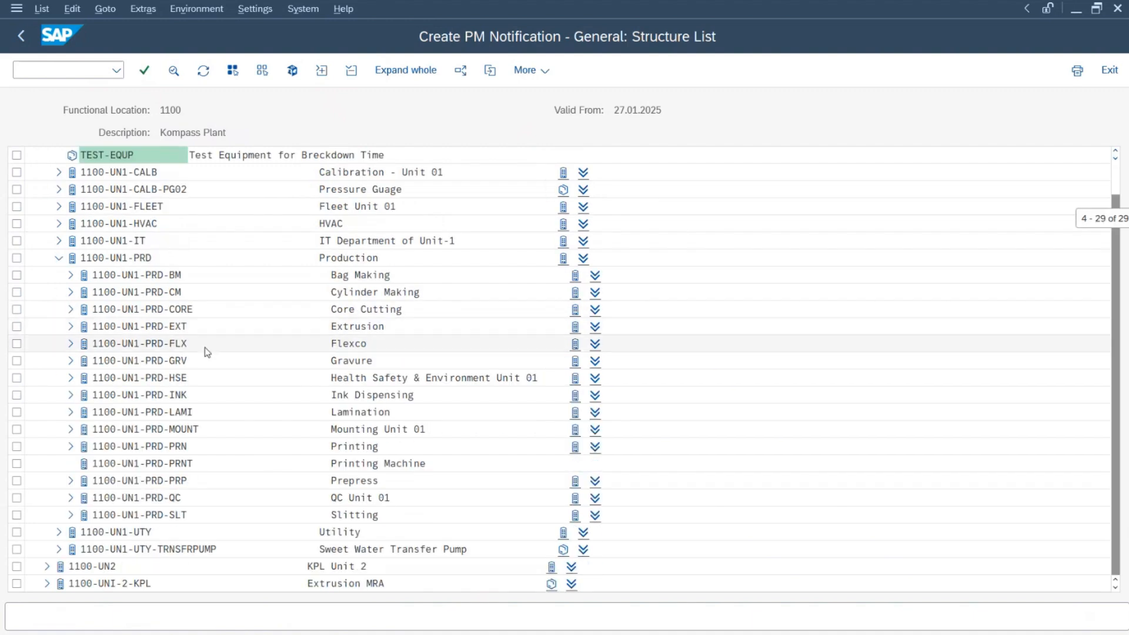
pyautogui.click(70, 343)
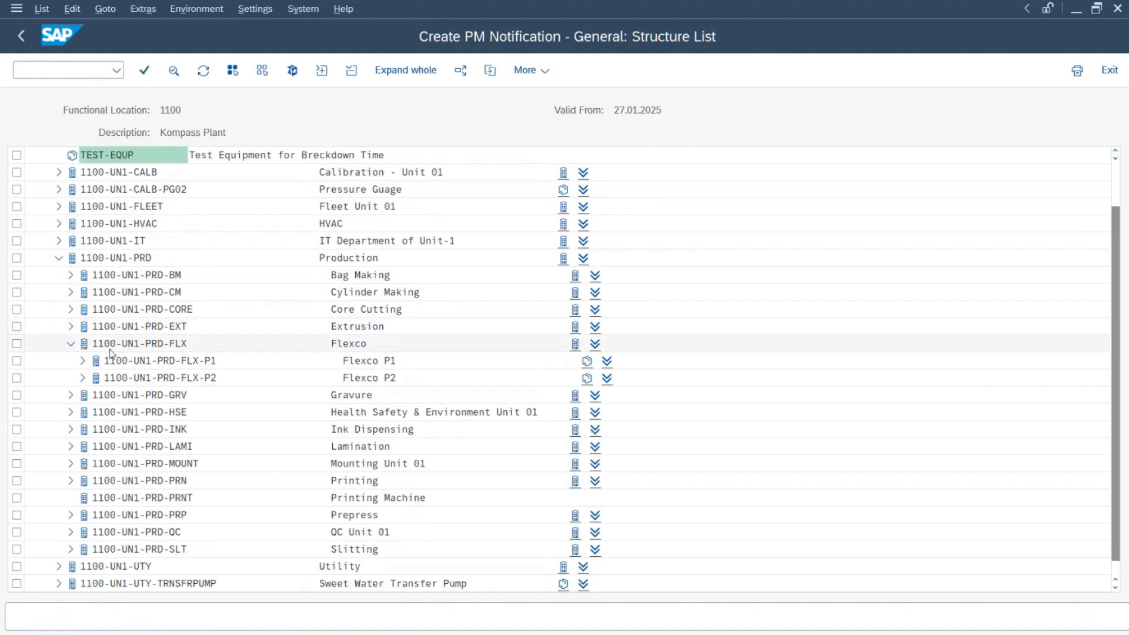
pyautogui.click(83, 379)
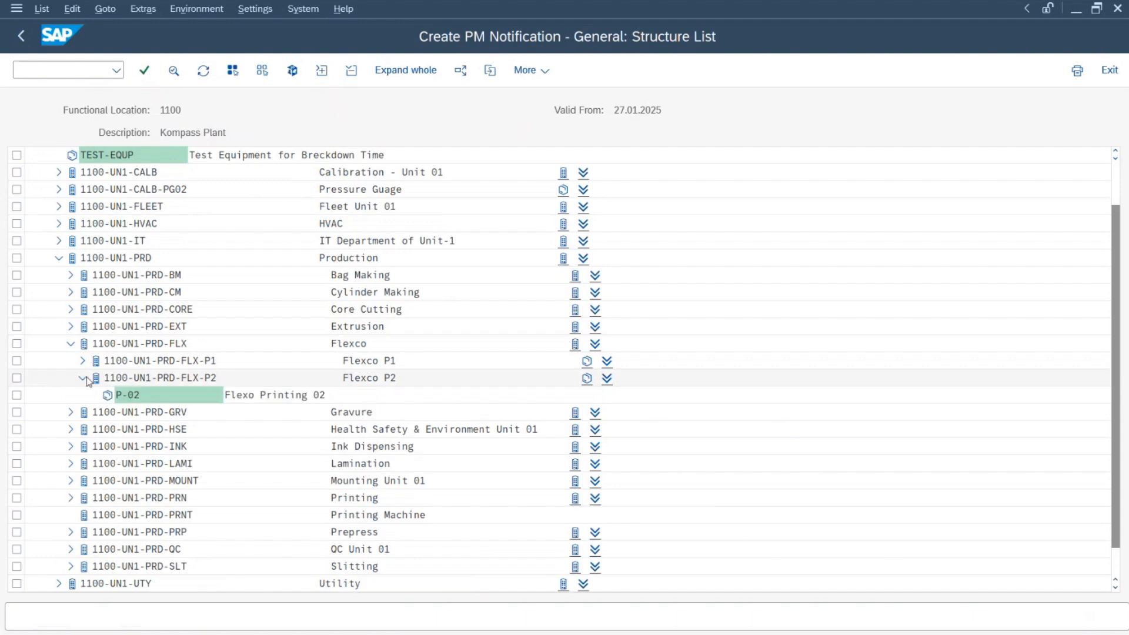
pyautogui.doubleClick(136, 399)
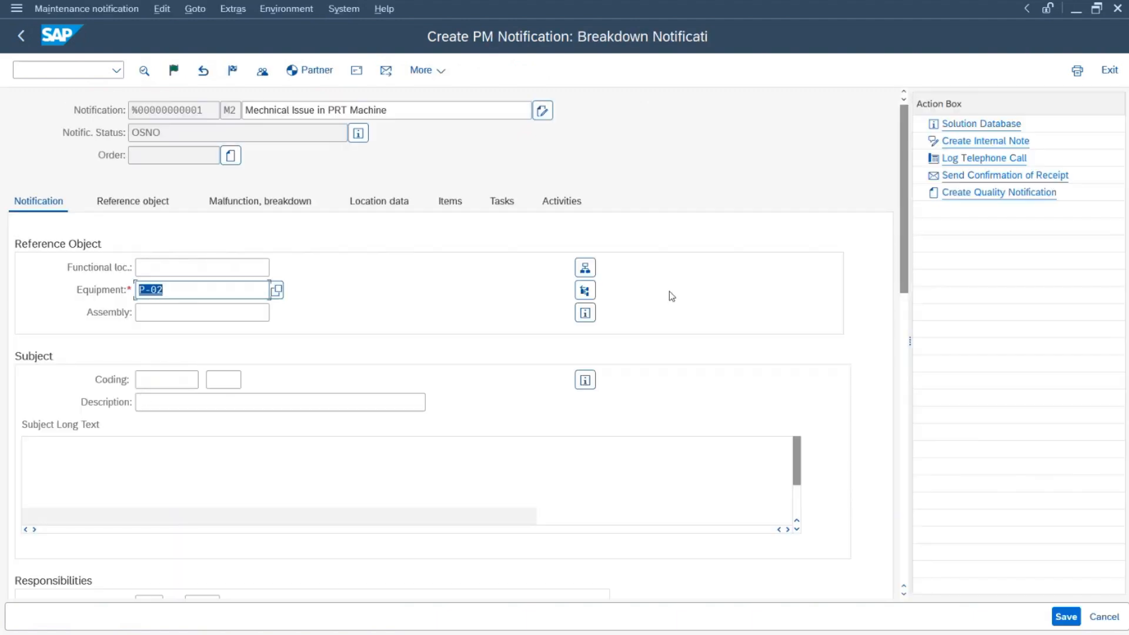
# Step: Set the planner group's planning plant to 1100 KPL PLANT
pyautogui.scroll(-5, 838, 322)
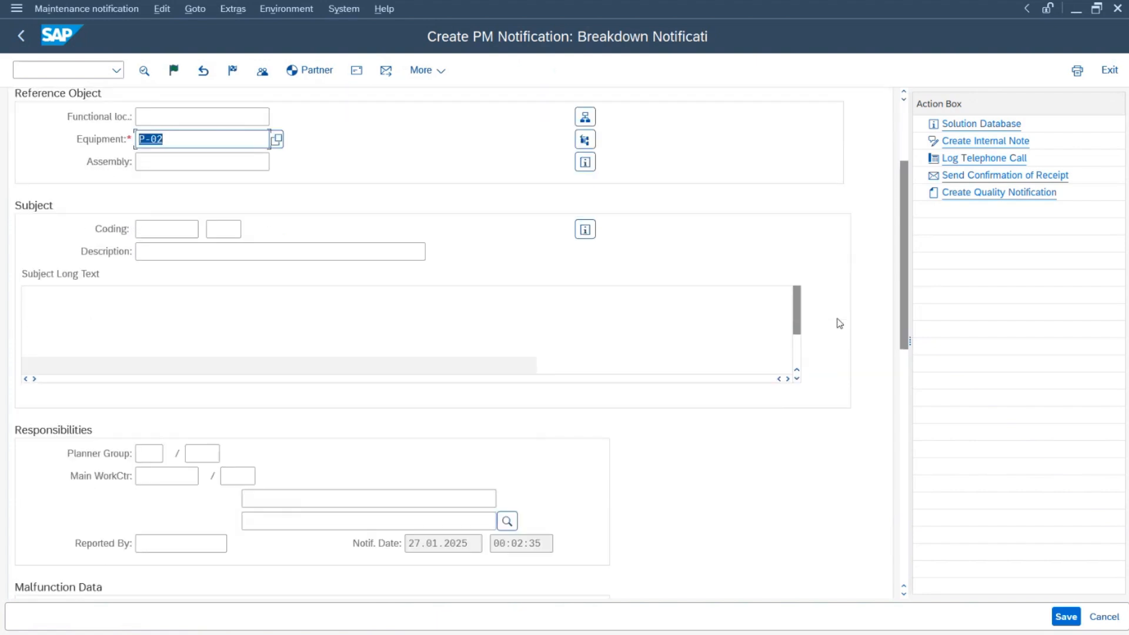
pyautogui.scroll(-4, 840, 323)
pyautogui.click(150, 347)
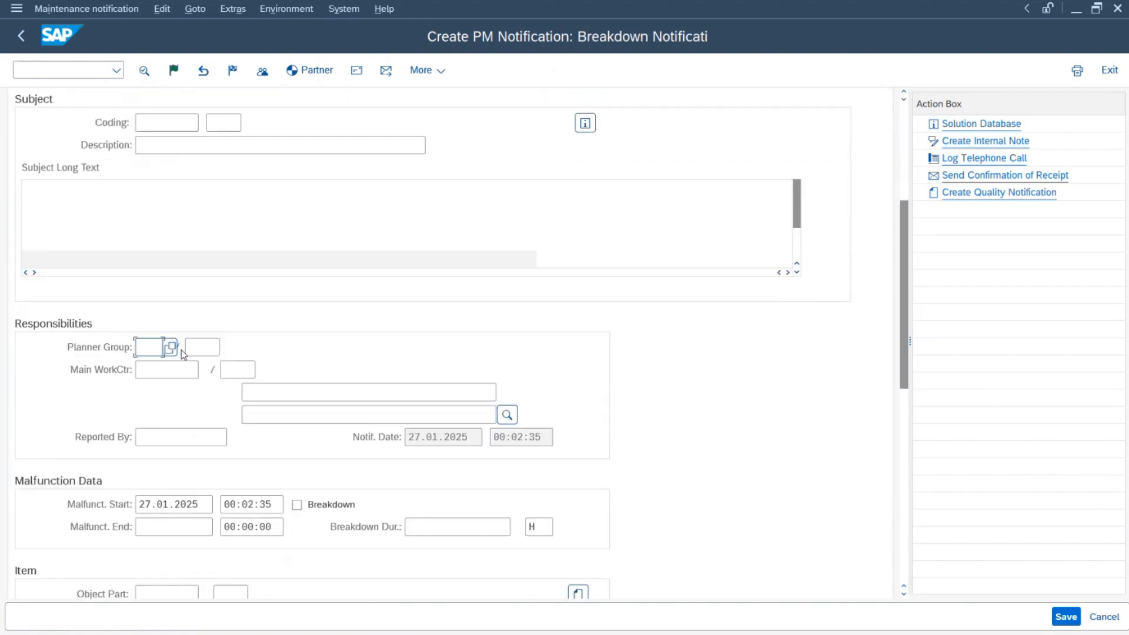
pyautogui.click(215, 347)
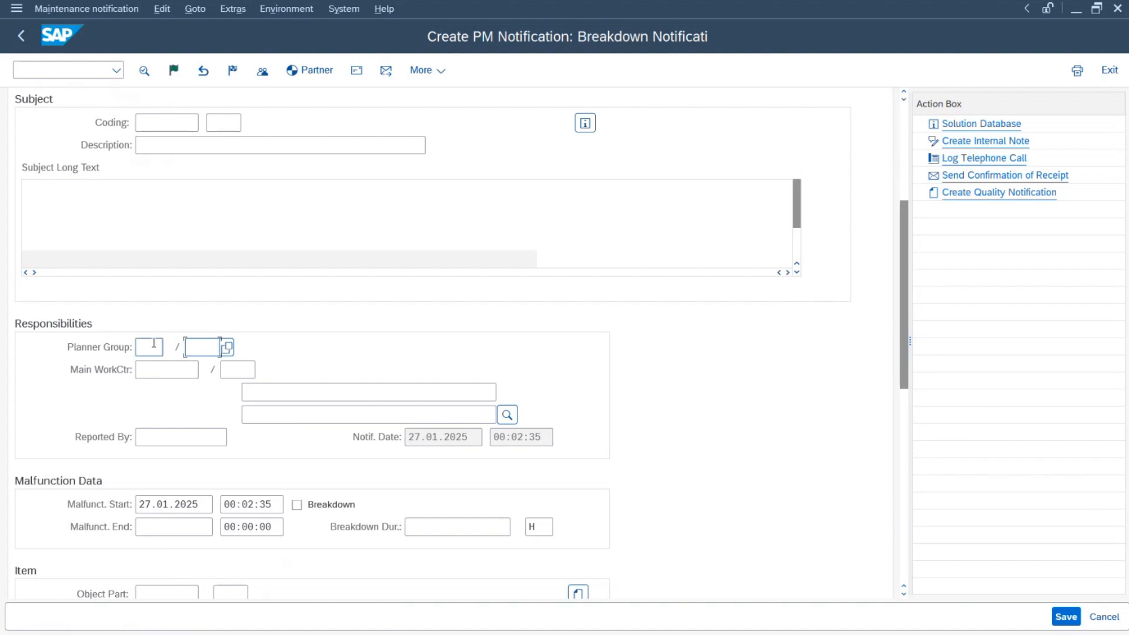
pyautogui.click(153, 346)
pyautogui.click(202, 348)
pyautogui.click(227, 349)
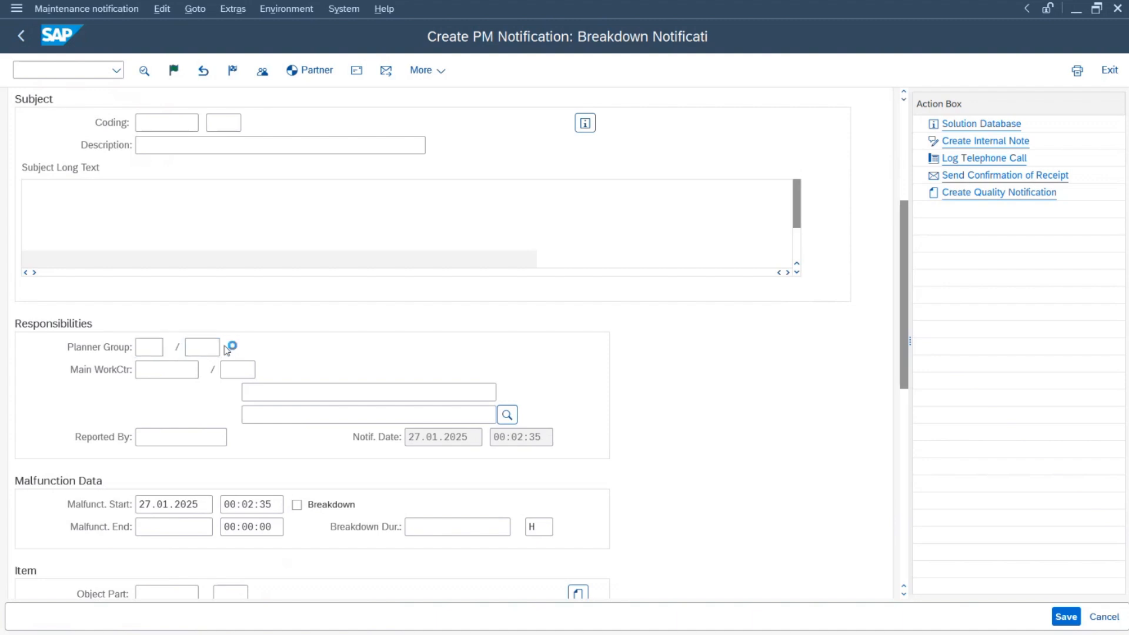
pyautogui.moveTo(279, 281); pyautogui.dragTo(341, 112)
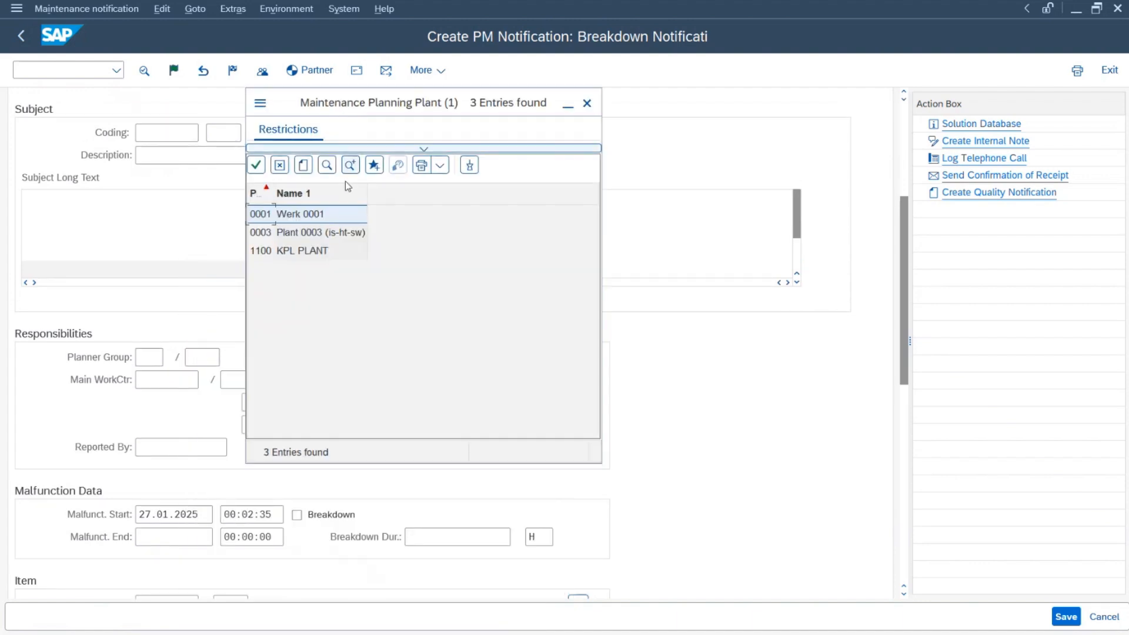
pyautogui.click(295, 253)
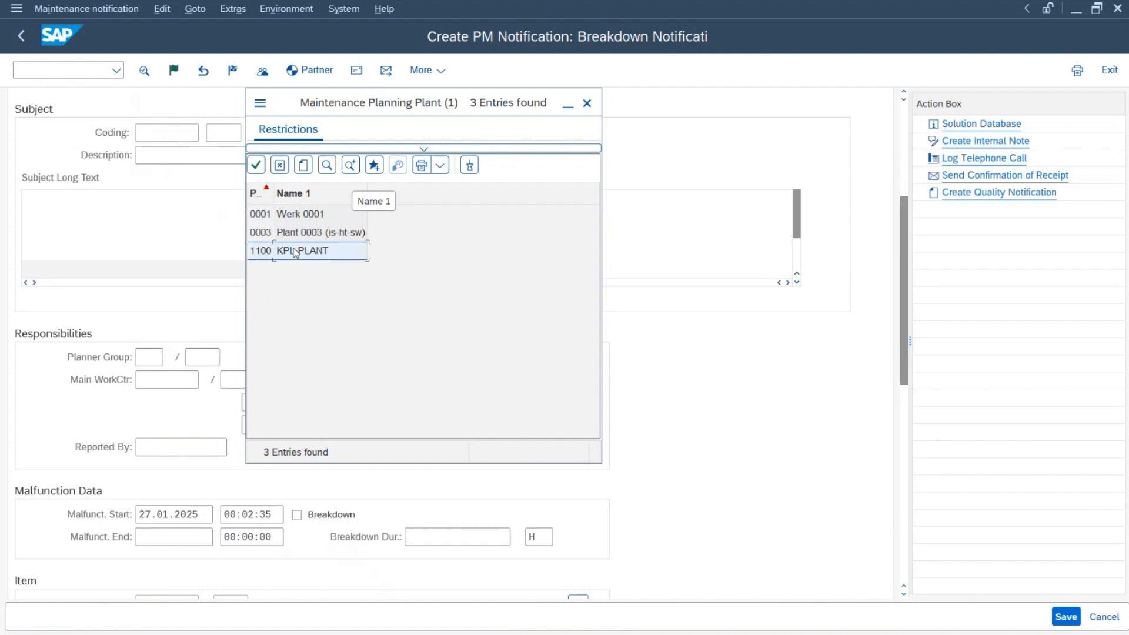
pyautogui.doubleClick(295, 252)
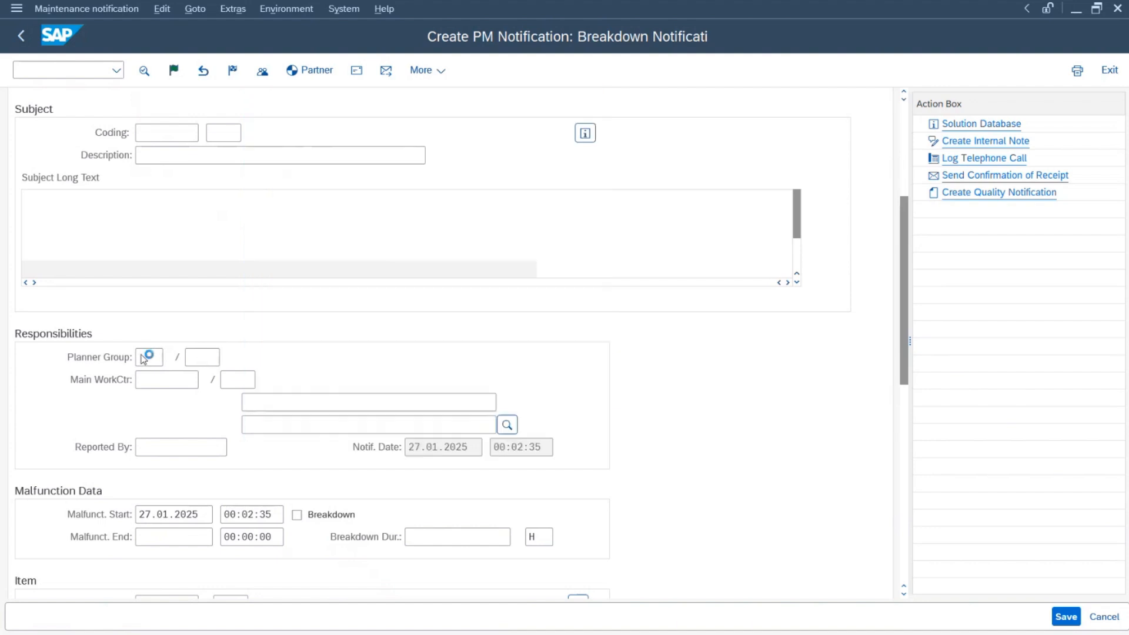
# Step: Pick planner group MEC (Mechanical) from the plant 1100 list
pyautogui.click(156, 357)
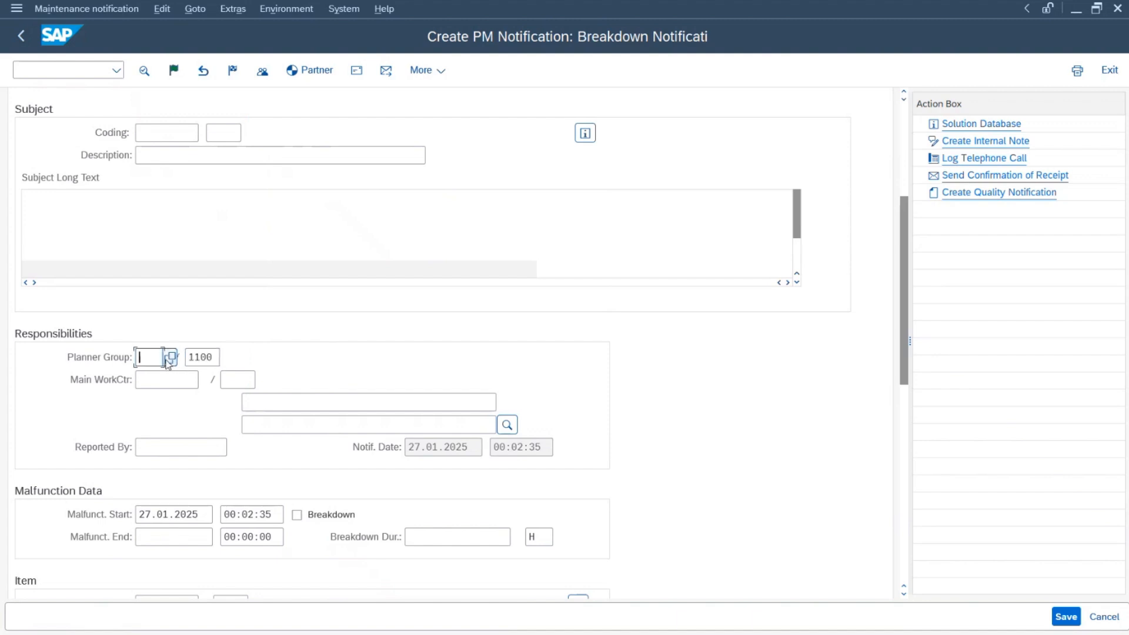
pyautogui.moveTo(216, 358); pyautogui.dragTo(178, 359)
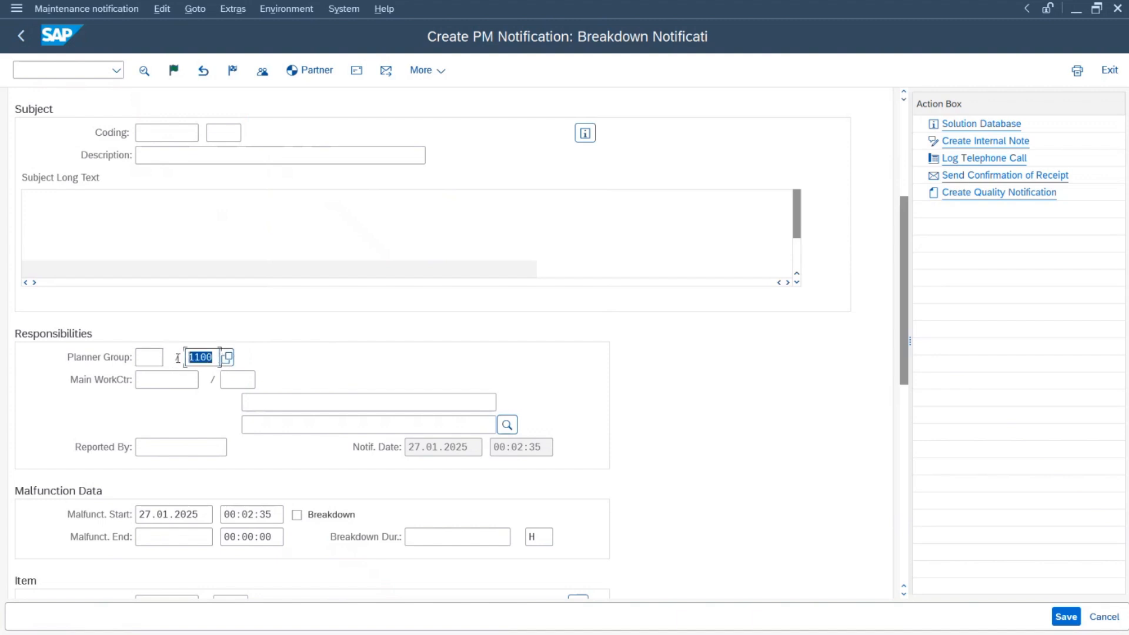
pyautogui.click(160, 357)
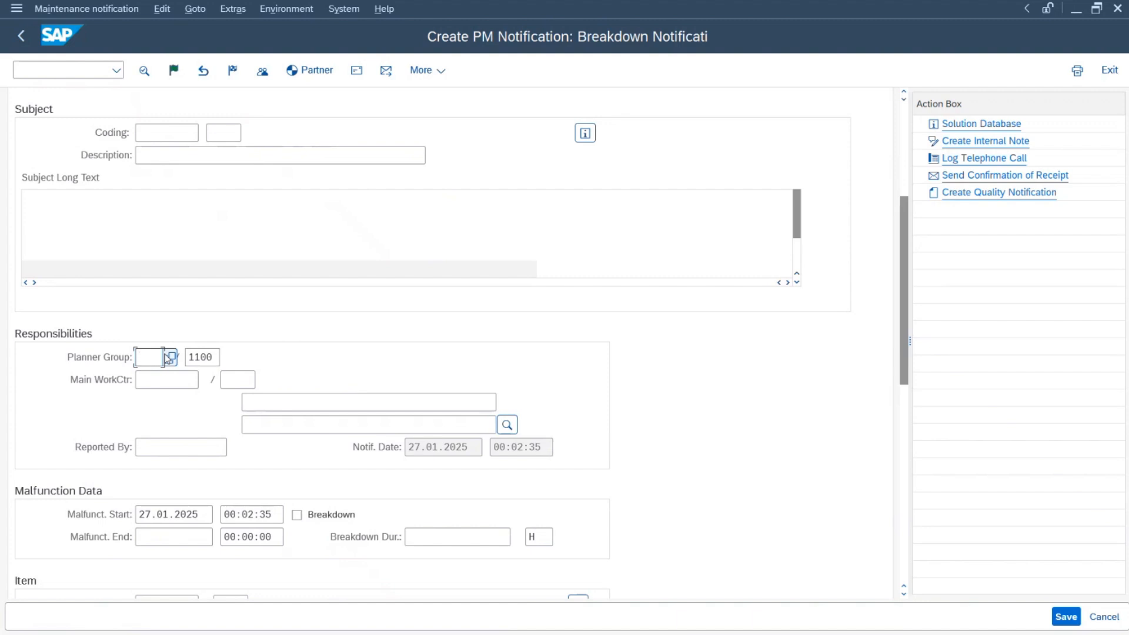
pyautogui.press('Tab')
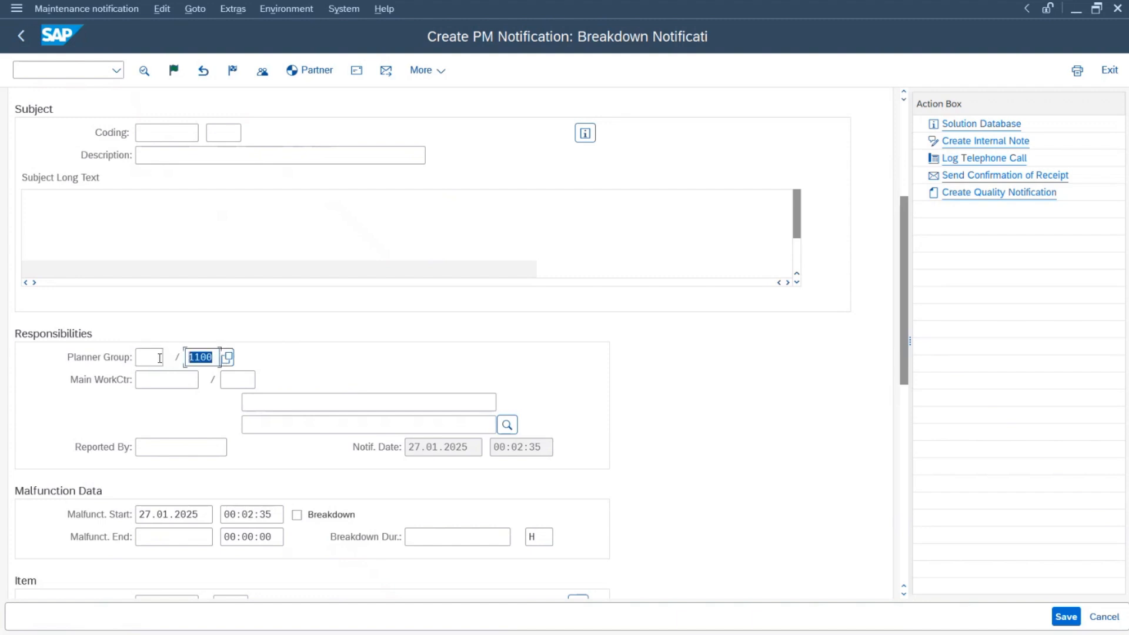
pyautogui.click(160, 358)
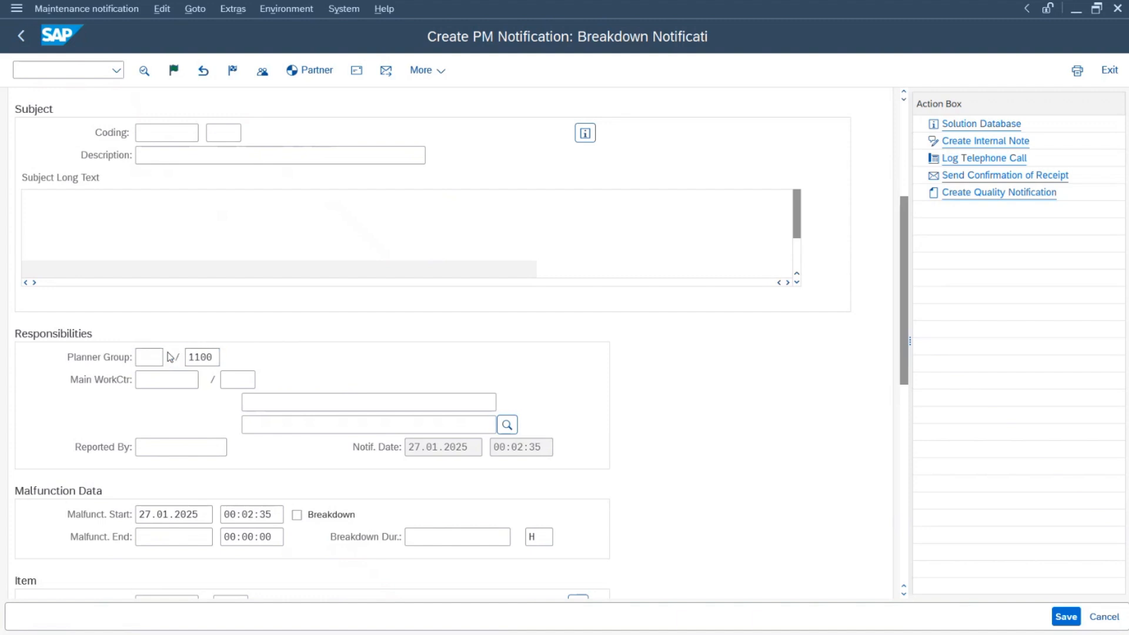
pyautogui.press('F4')
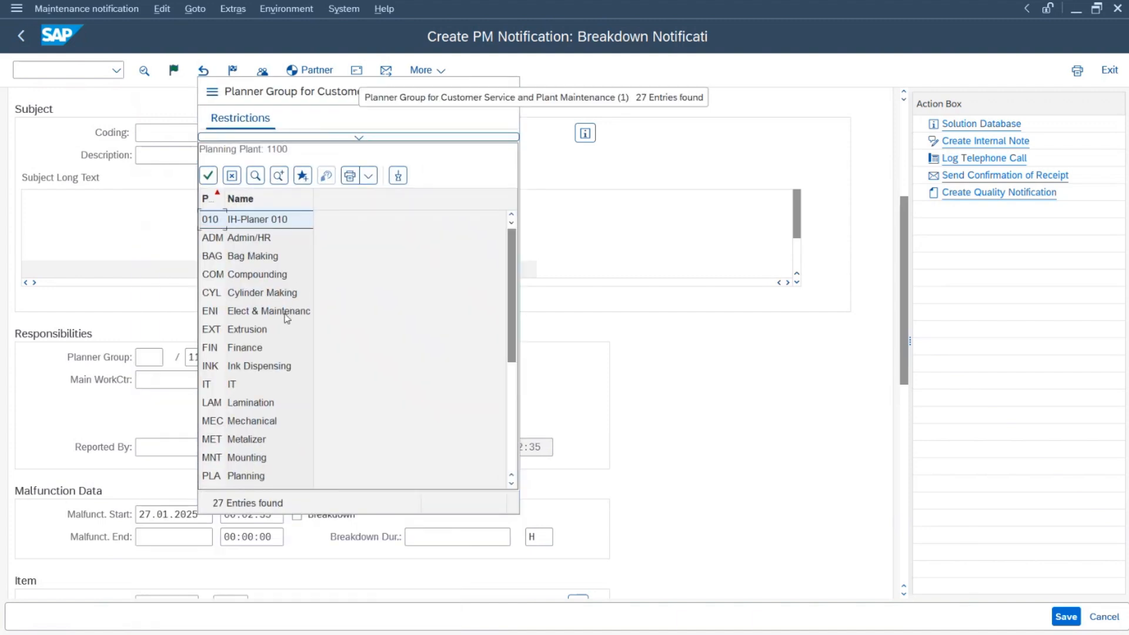
pyautogui.scroll(-2, 287, 318)
pyautogui.doubleClick(259, 310)
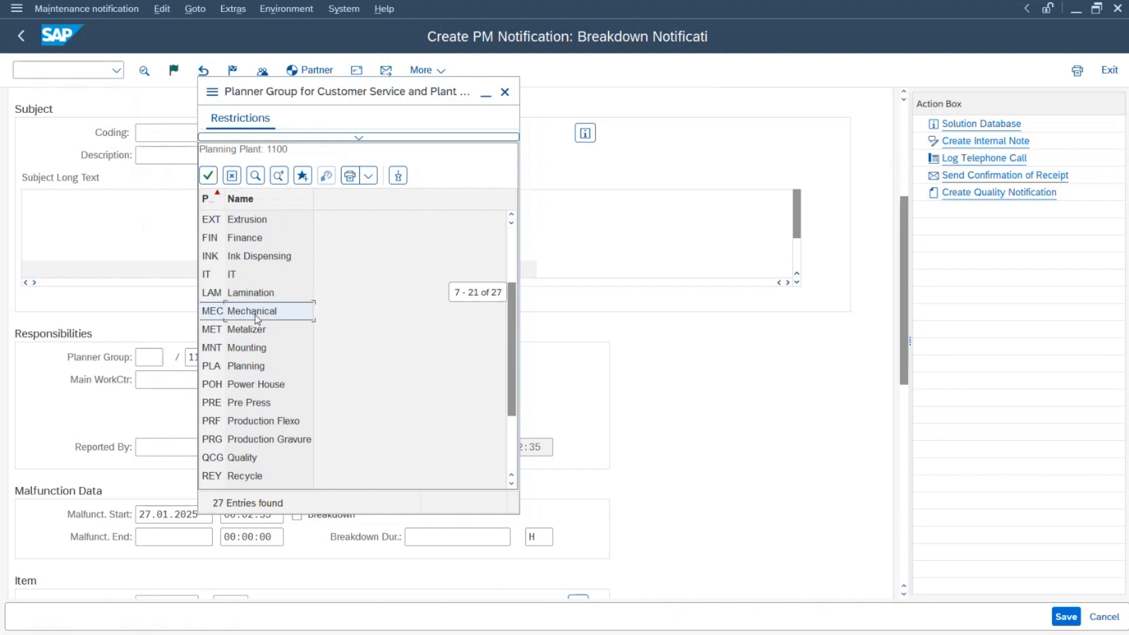
pyautogui.click(223, 380)
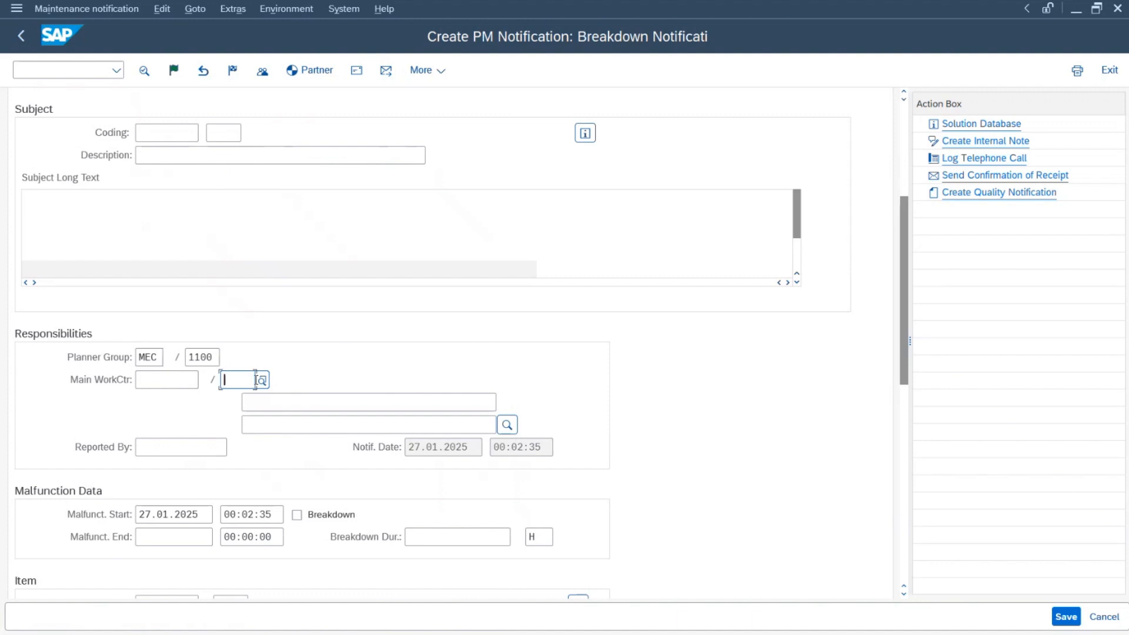
pyautogui.scroll(5, 471, 326)
pyautogui.scroll(-1, 656, 334)
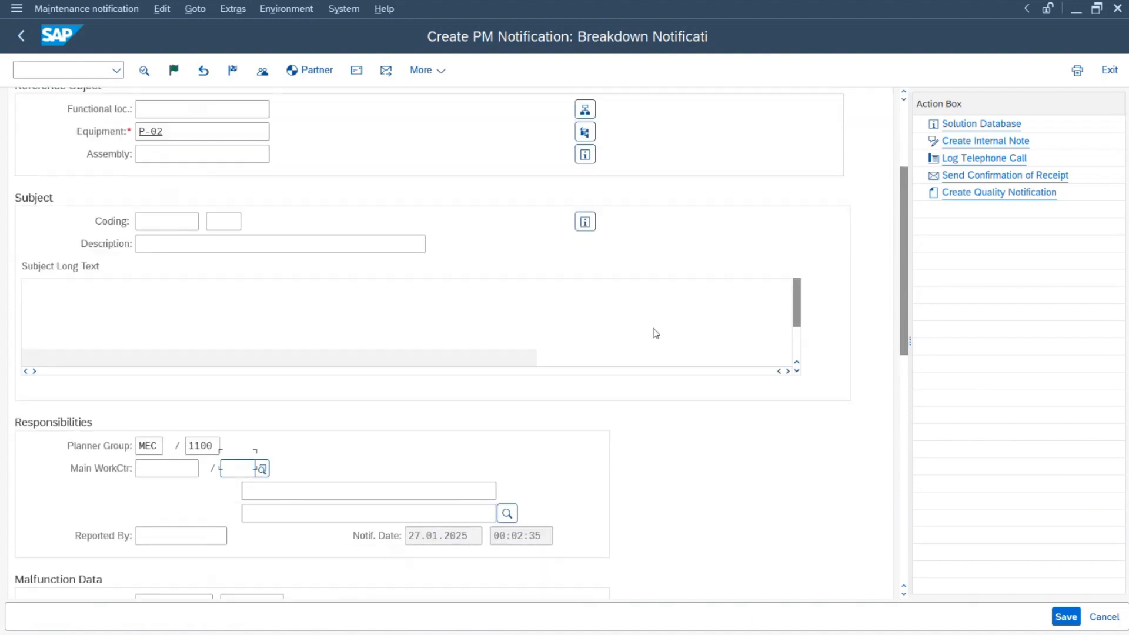
pyautogui.scroll(-1, 656, 334)
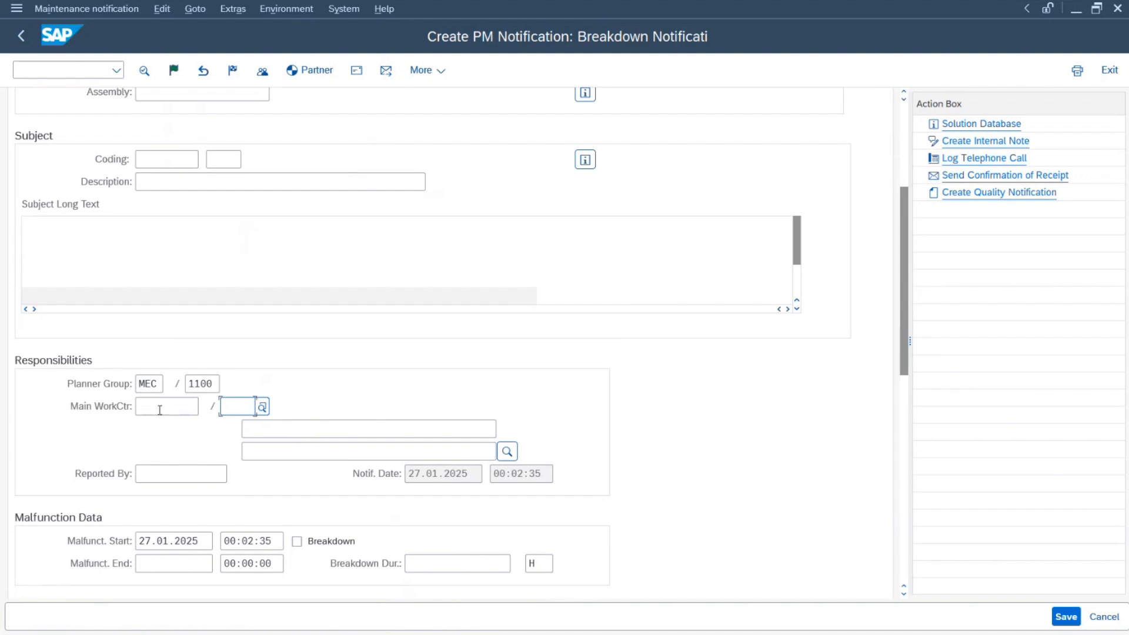
# Step: Choose plant 1100, search work center category 0005 and select MECH as main work center
pyautogui.click(262, 406)
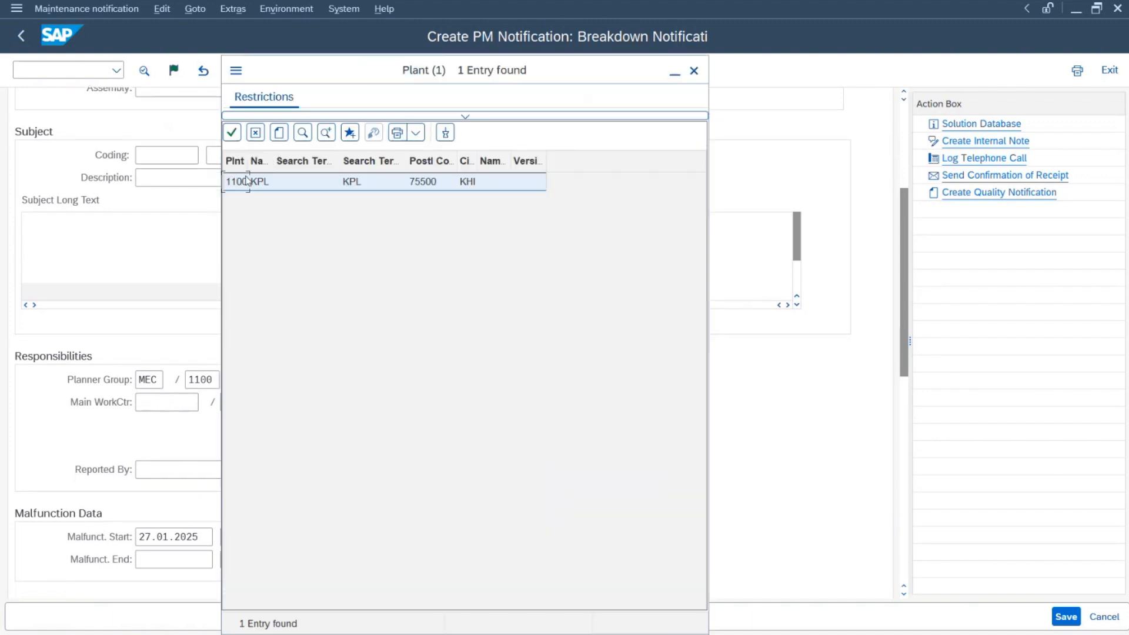
pyautogui.doubleClick(238, 182)
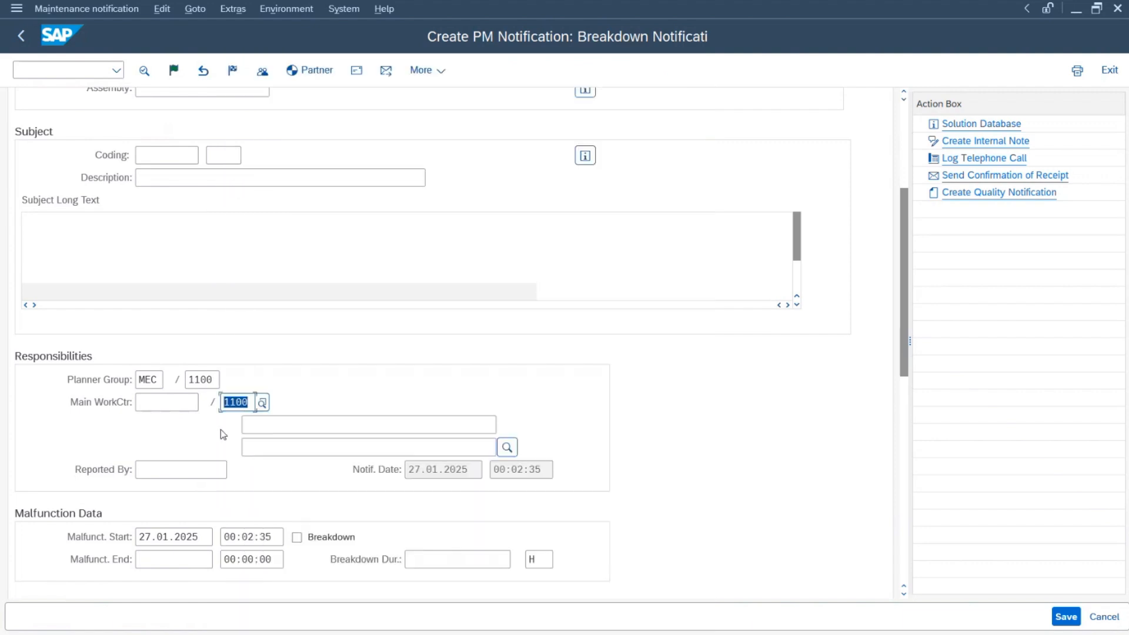
pyautogui.click(170, 402)
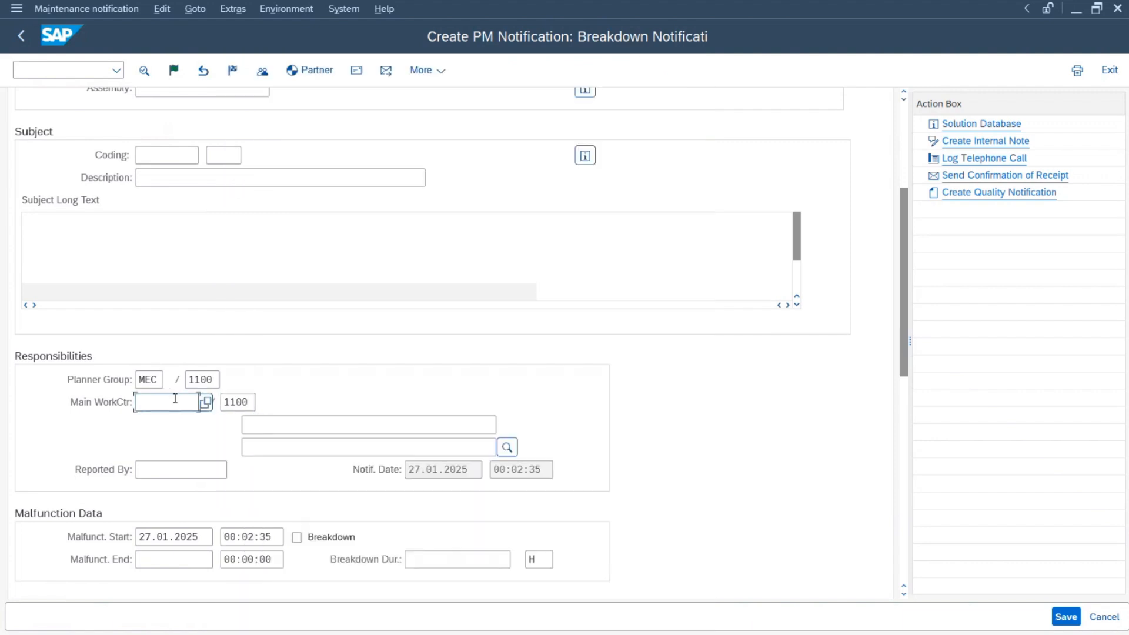
pyautogui.click(206, 402)
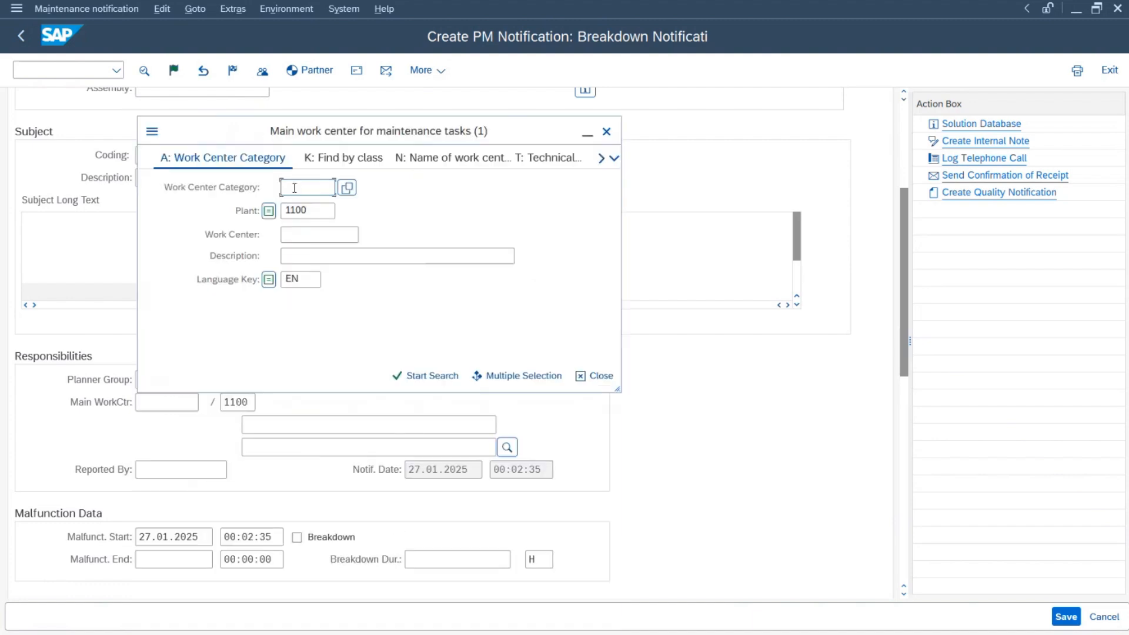
pyautogui.write('0005')
pyautogui.click(433, 377)
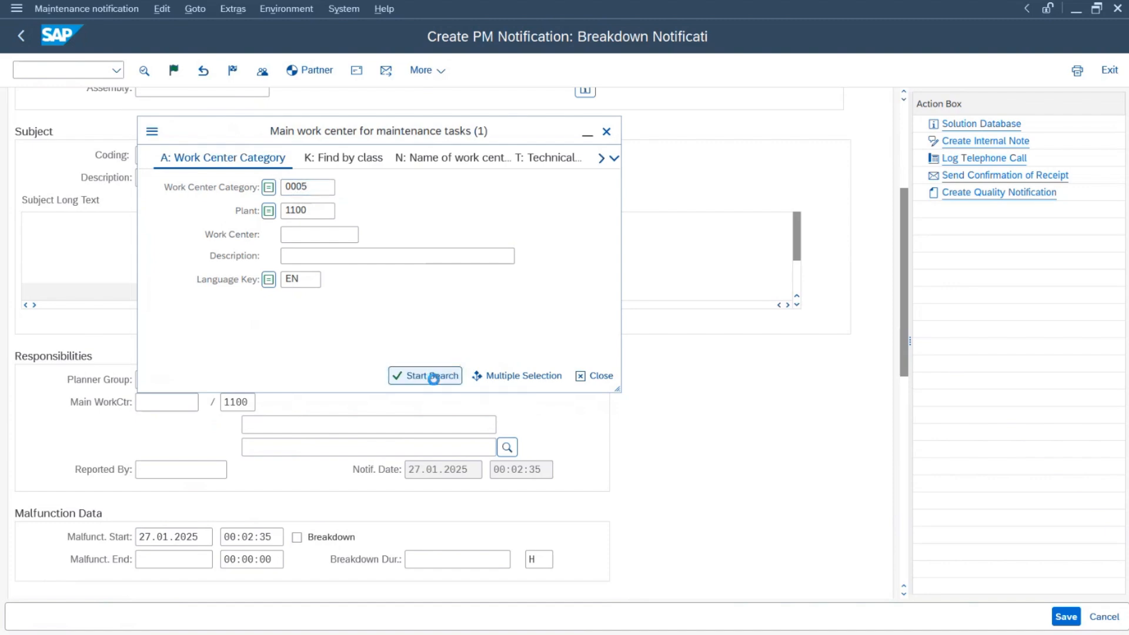
pyautogui.scroll(-10, 298, 320)
pyautogui.scroll(-3, 297, 320)
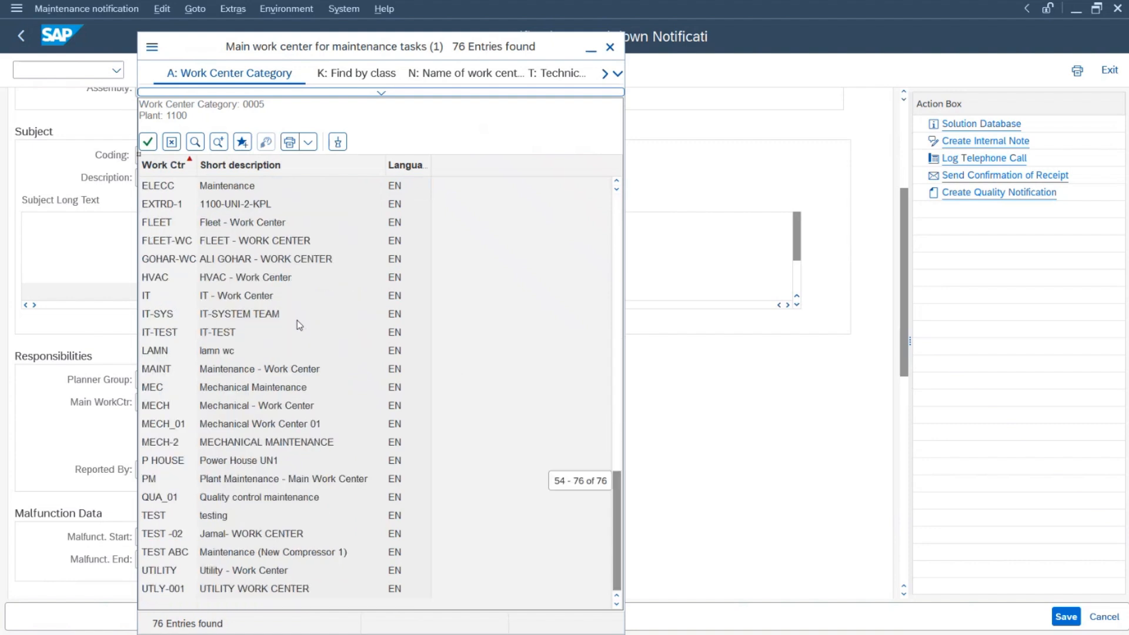
pyautogui.click(152, 406)
pyautogui.doubleClick(294, 405)
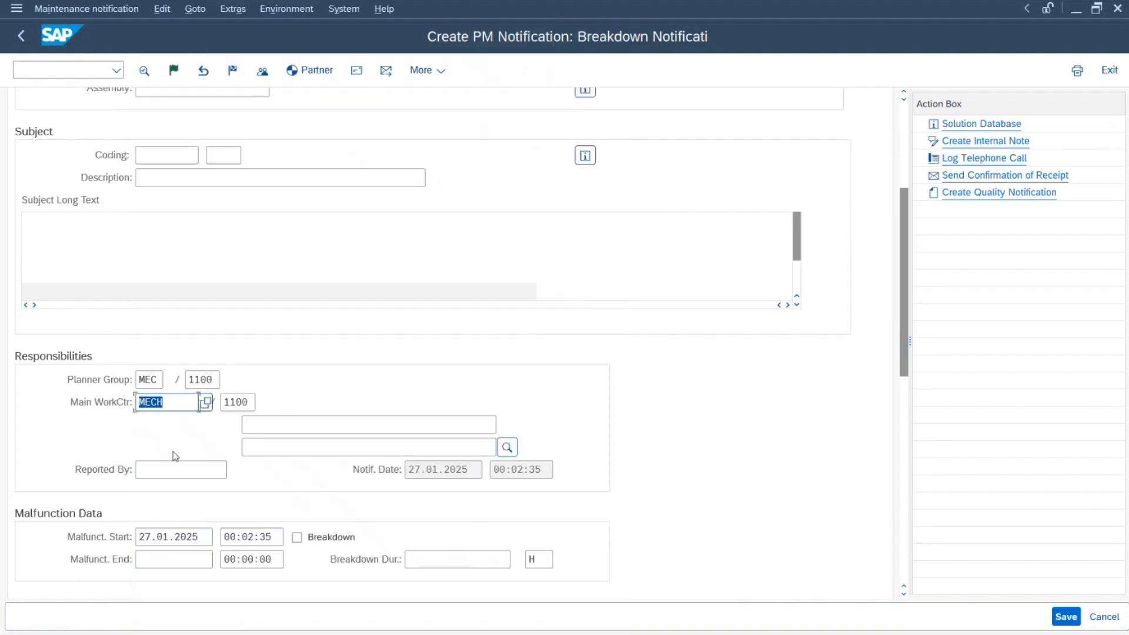
pyautogui.click(195, 470)
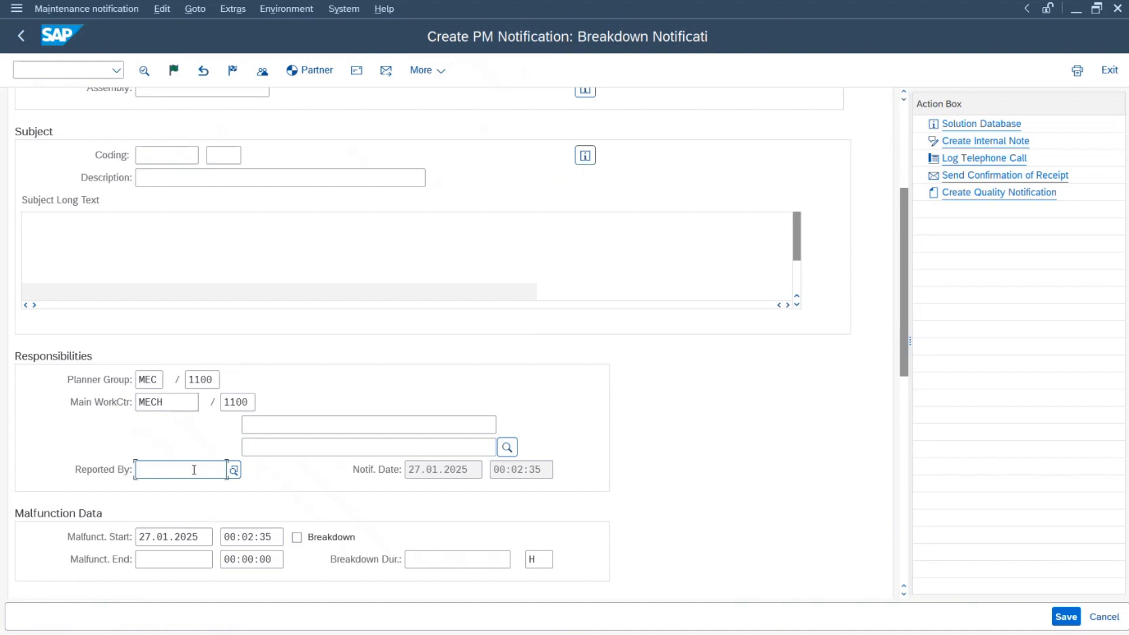
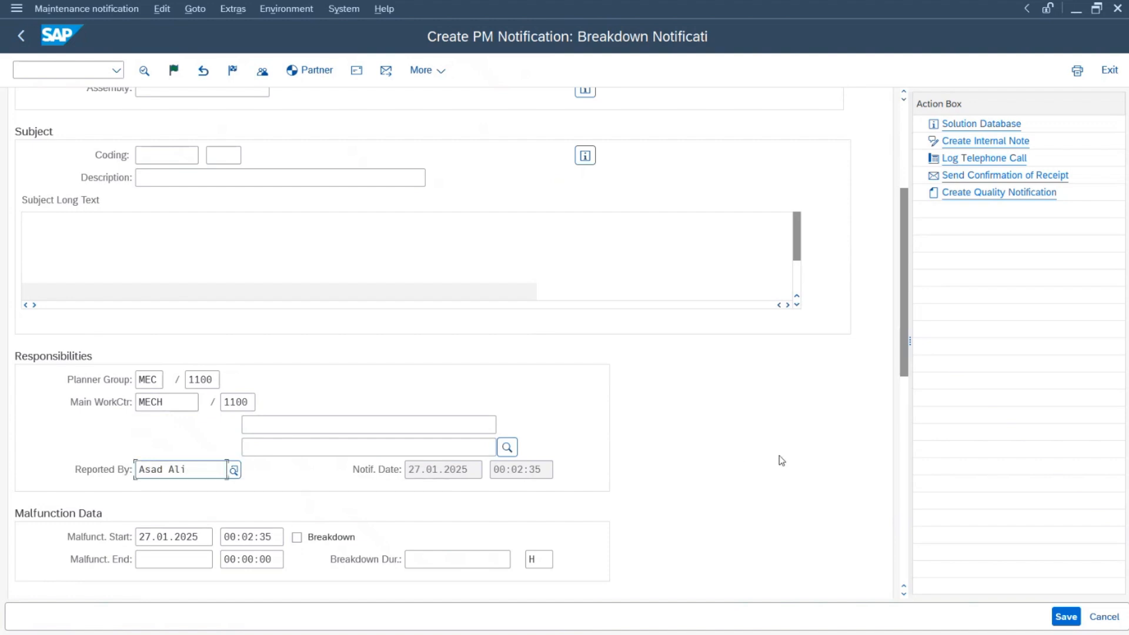
# Step: Enter the reporter's name and tick the Breakdown checkbox under Malfunction Data
pyautogui.scroll(-2, 704, 477)
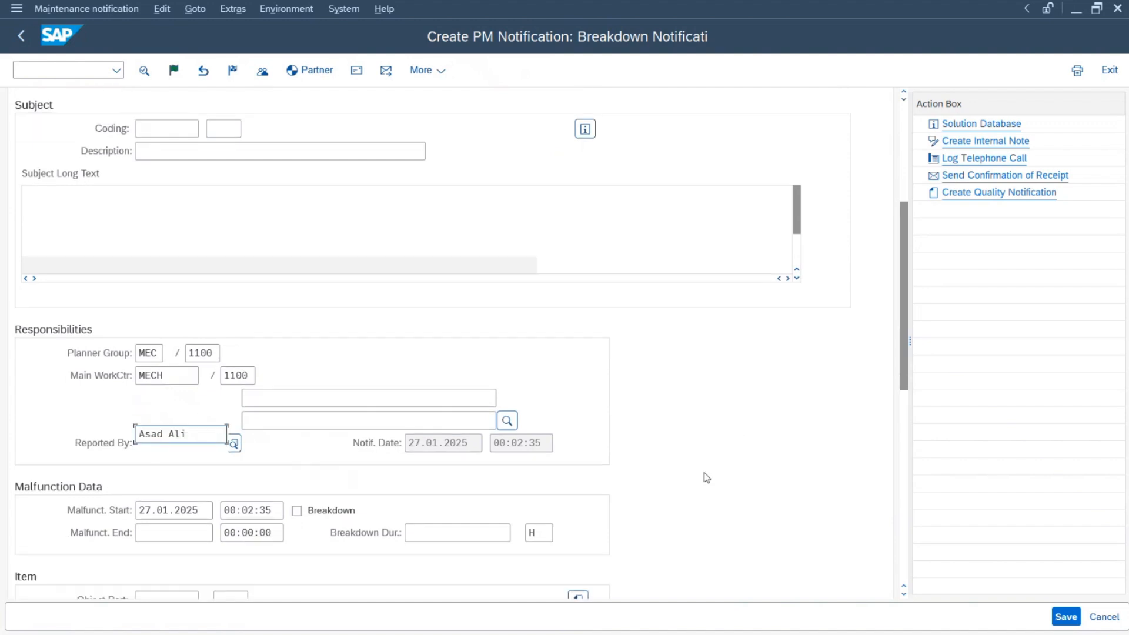
pyautogui.click(297, 502)
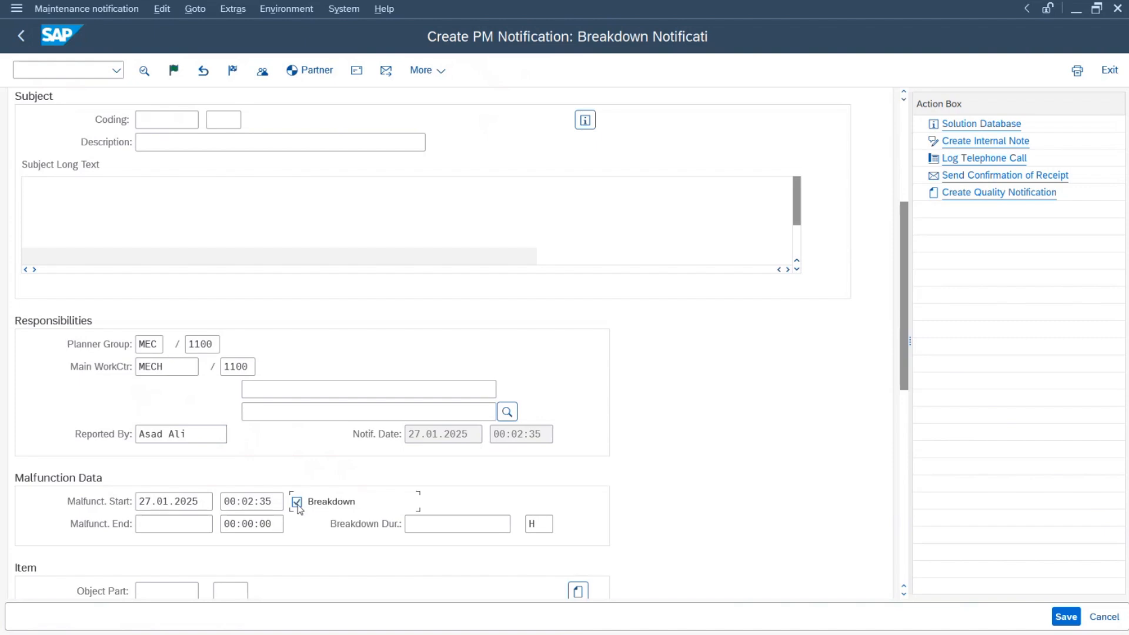
# Step: Save the new breakdown notification
pyautogui.scroll(-5, 691, 507)
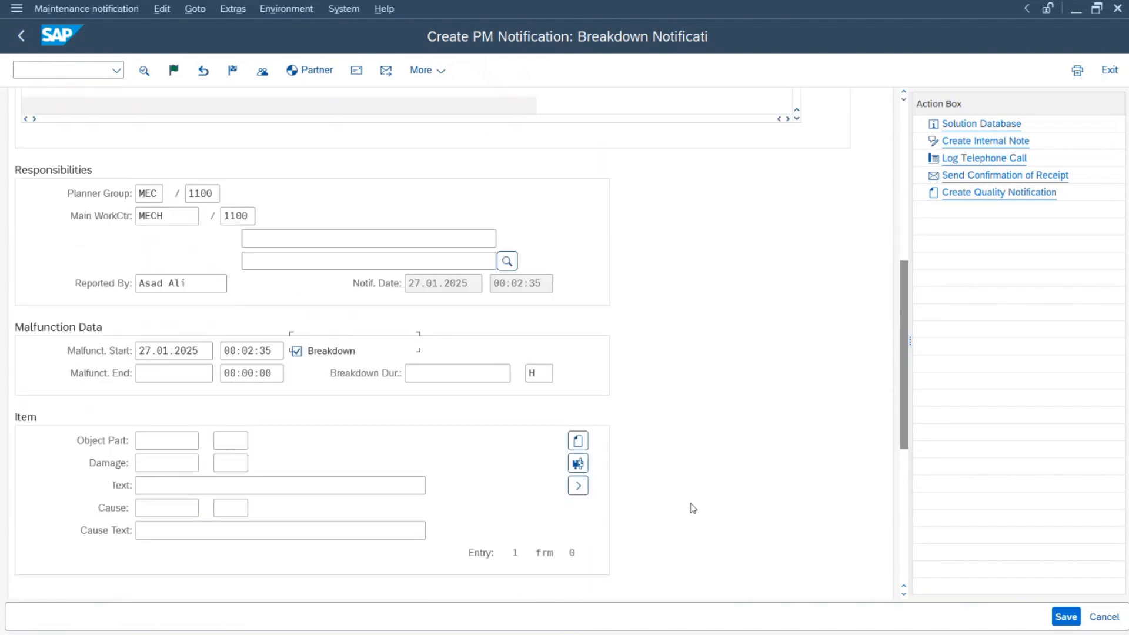
pyautogui.scroll(12, 742, 508)
pyautogui.scroll(-5, 738, 512)
pyautogui.scroll(-2, 739, 512)
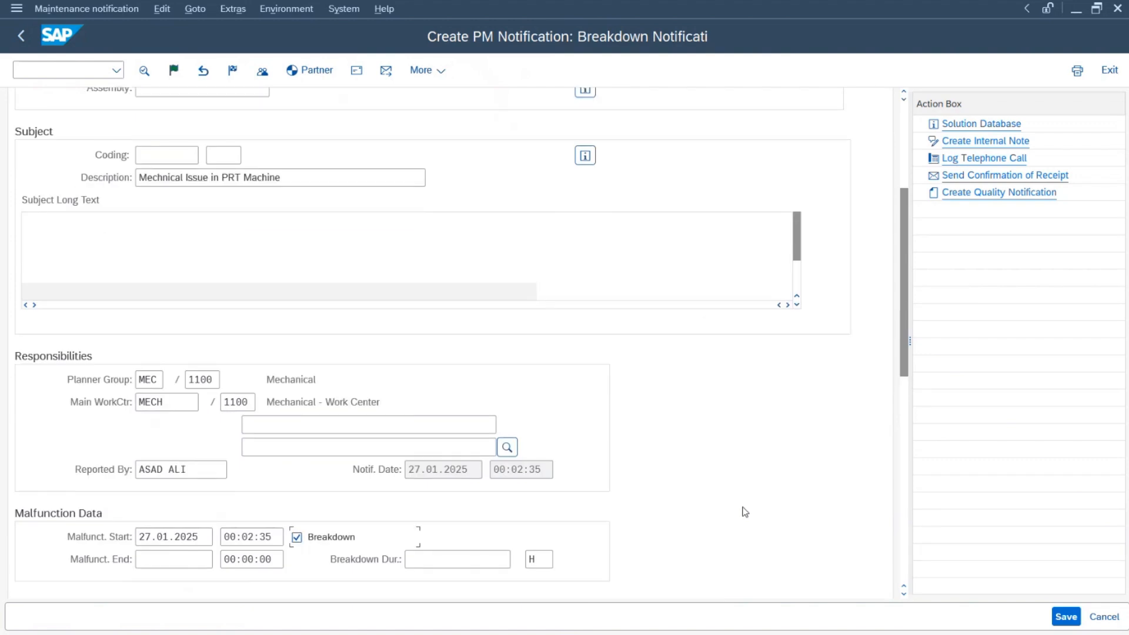
pyautogui.click(1066, 617)
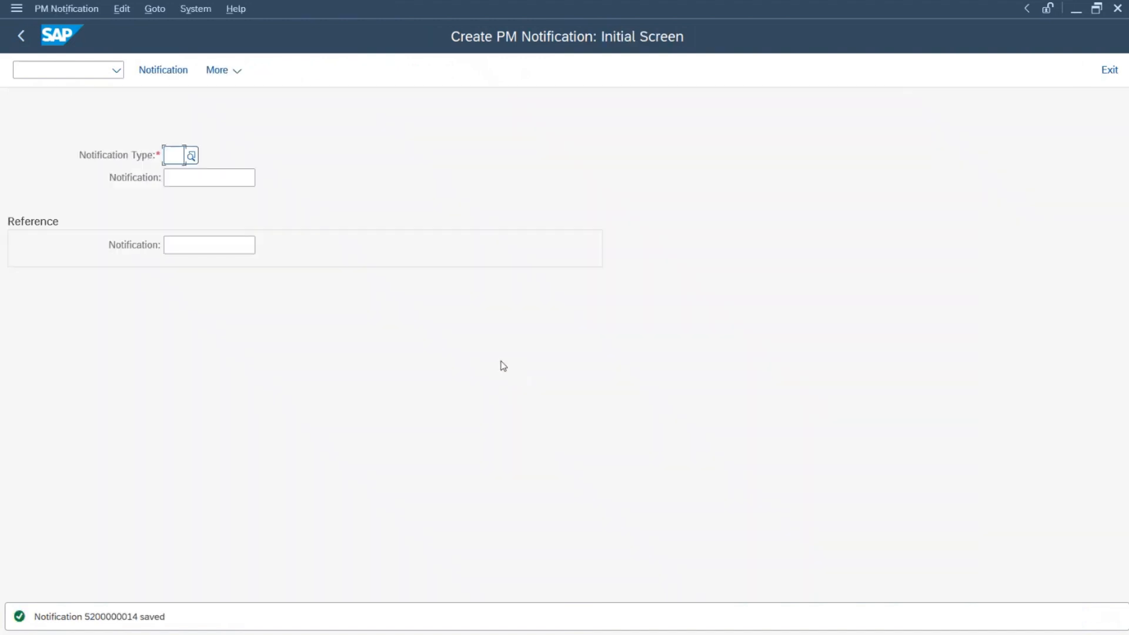
pyautogui.hotkey('alt', 'Tab')
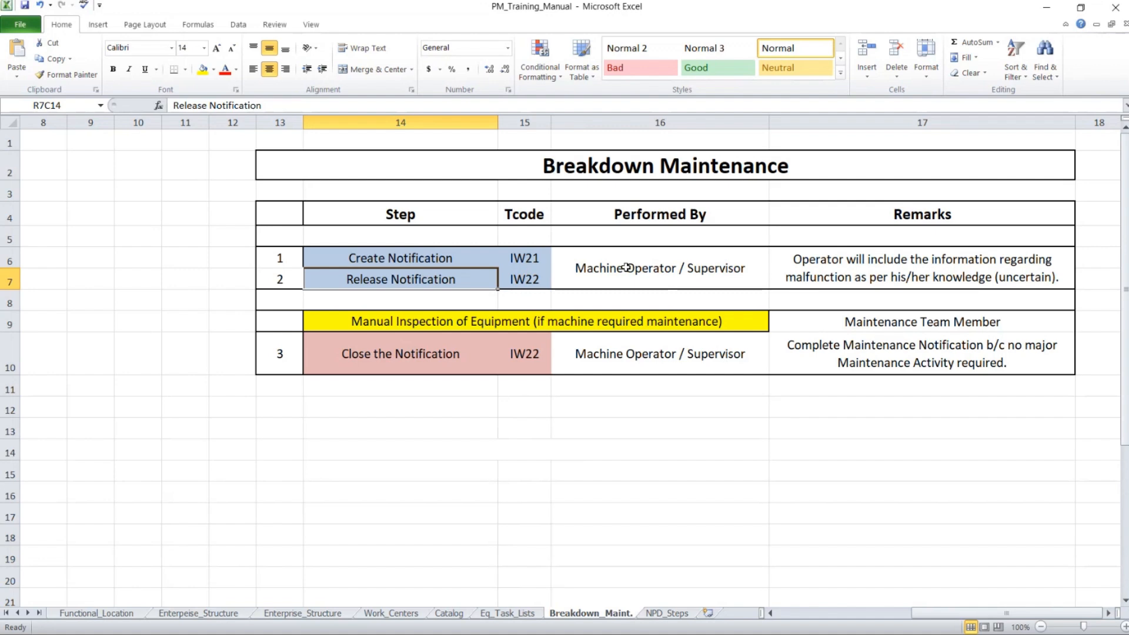
pyautogui.hotkey('alt', 'Tab')
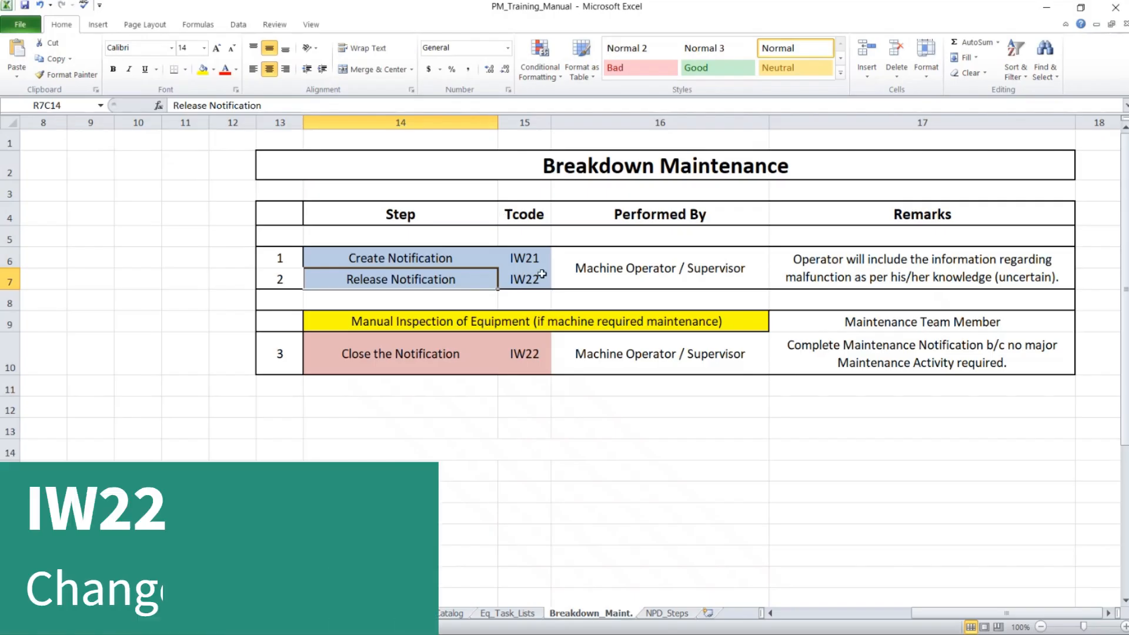
pyautogui.click(525, 279)
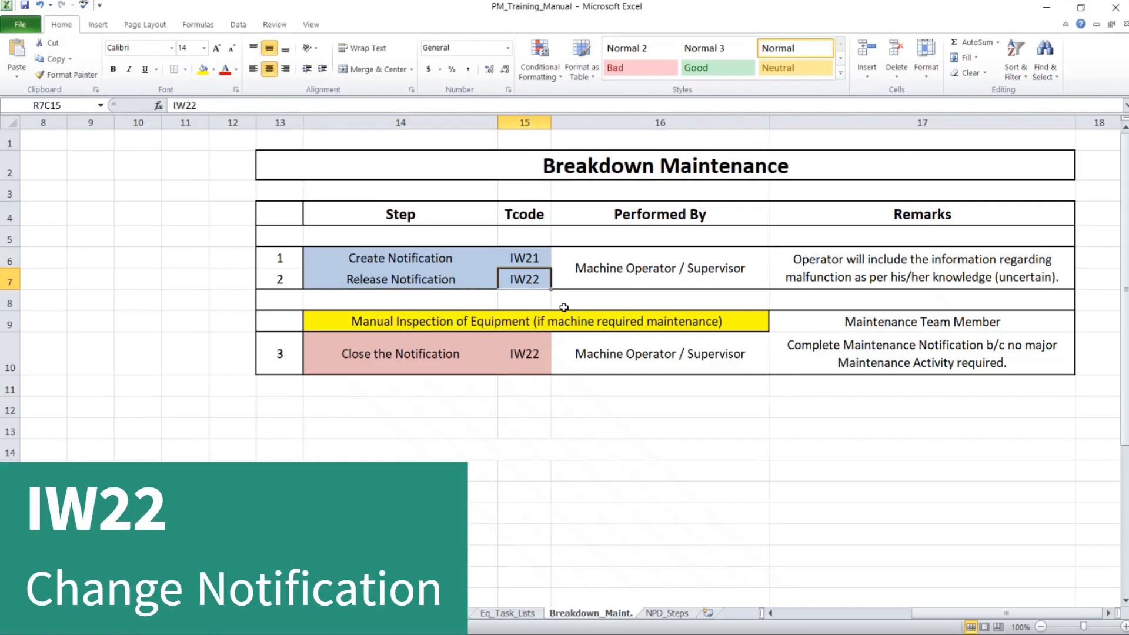
pyautogui.hotkey('alt', 'Tab')
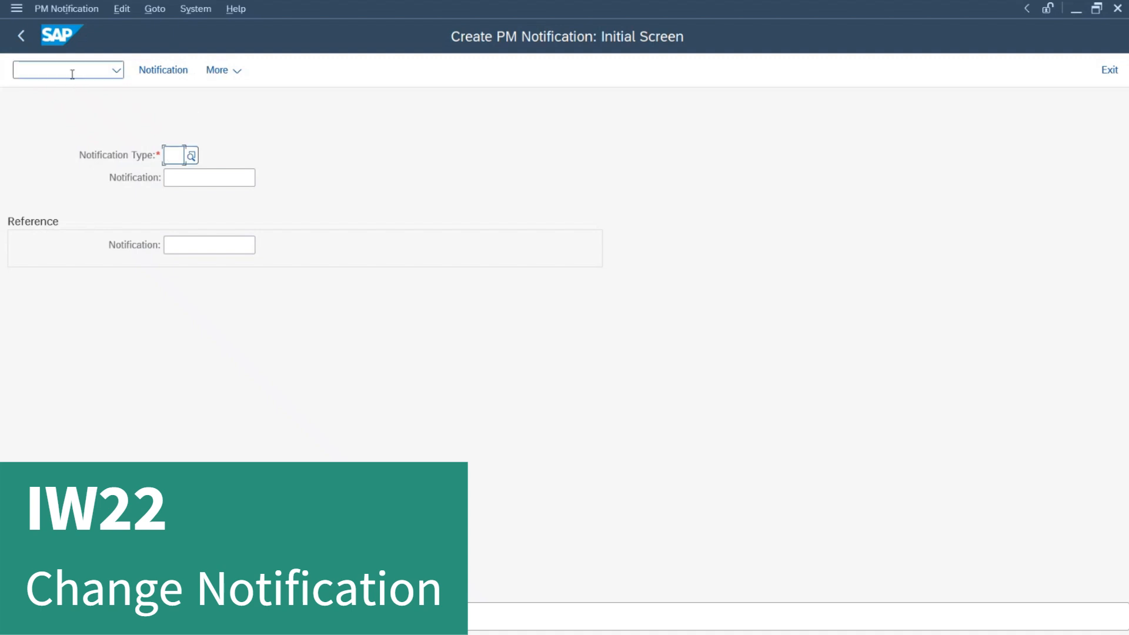
# Step: Run /niw22 and open the saved notification number in change mode
pyautogui.click(72, 73)
pyautogui.write('/niw22')
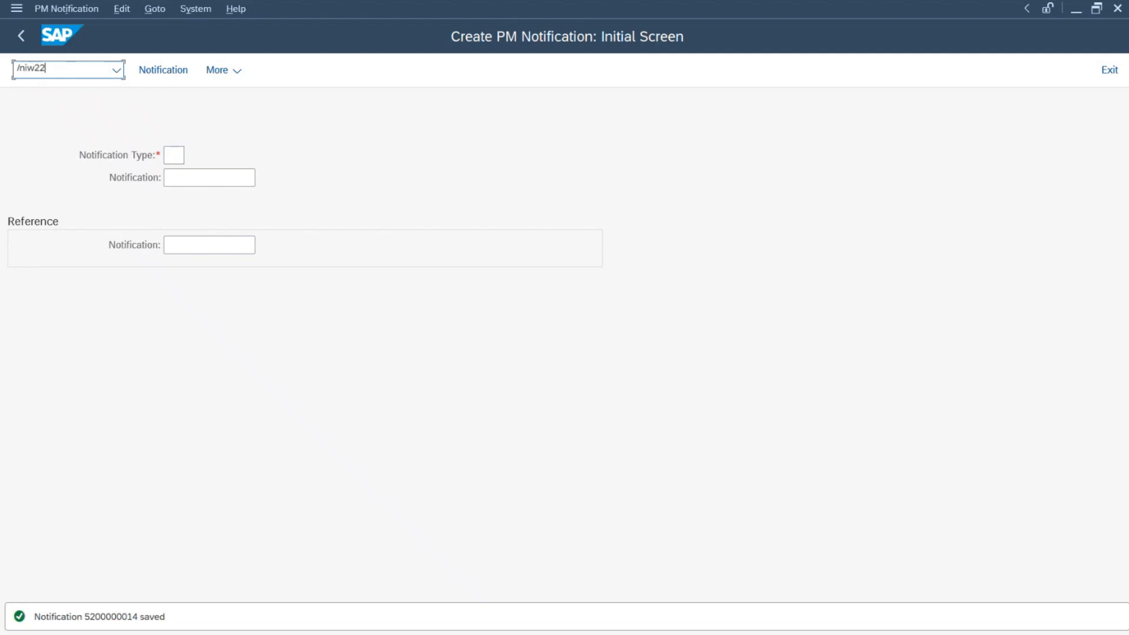
pyautogui.press('Return')
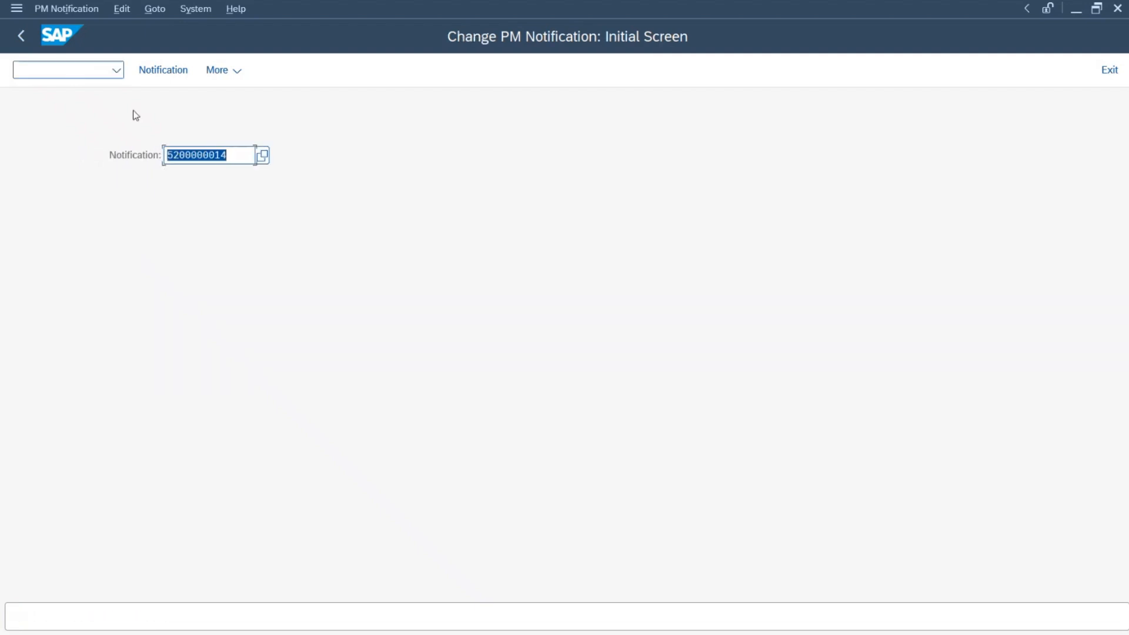
pyautogui.click(215, 154)
pyautogui.moveTo(237, 154); pyautogui.dragTo(119, 155)
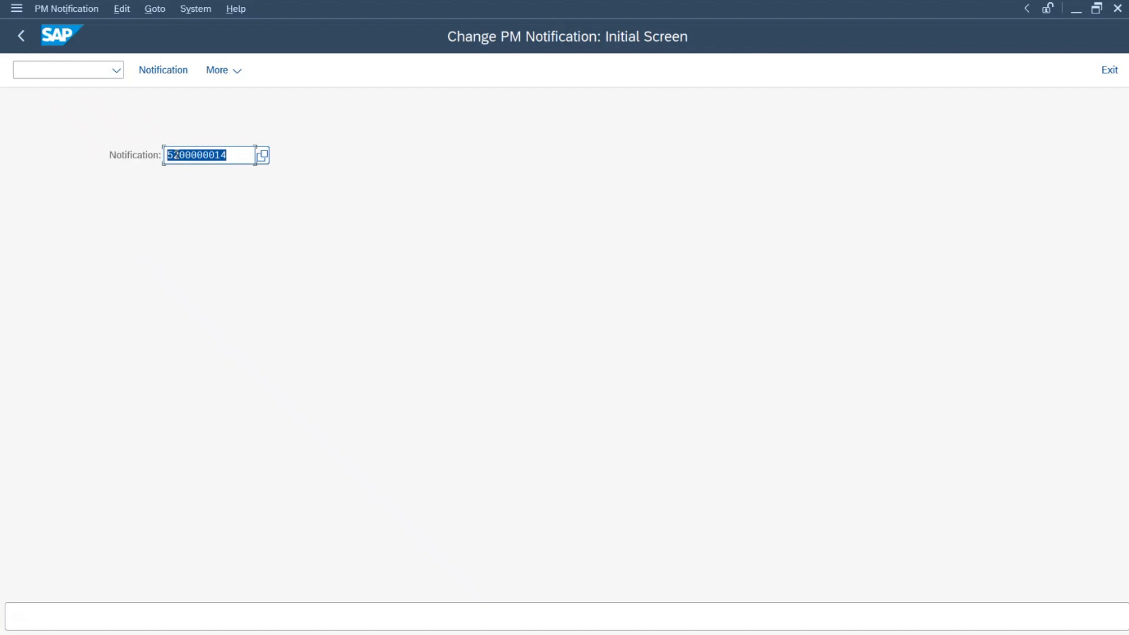
pyautogui.press('Return')
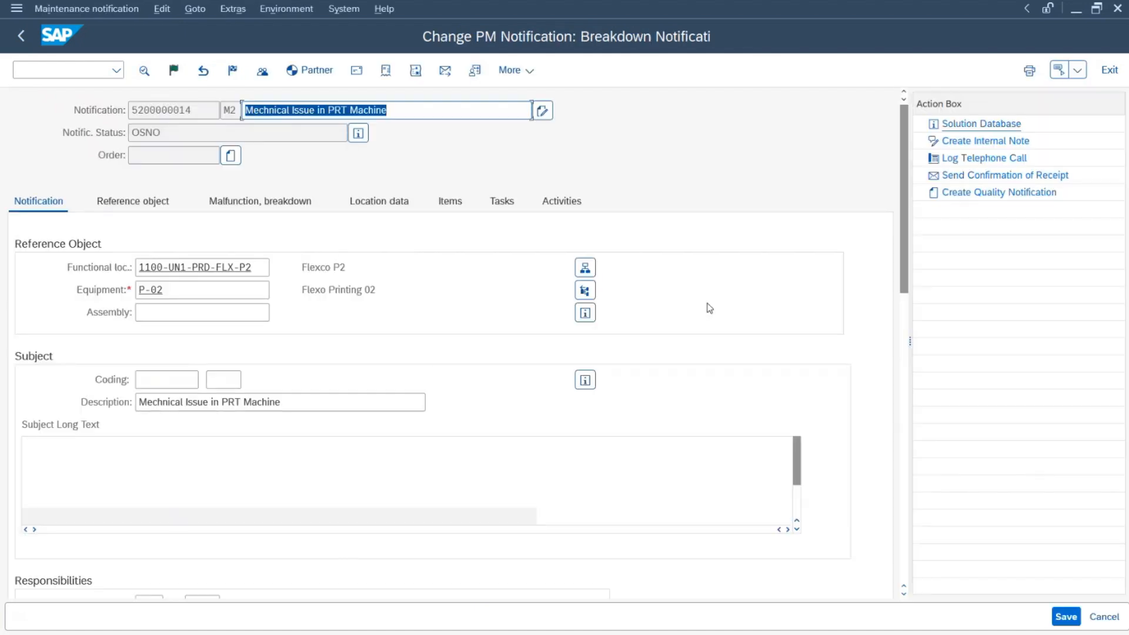
# Step: Set the malfunction start time to 18:00:00, acknowledging the future downtime warning
pyautogui.scroll(-6, 710, 309)
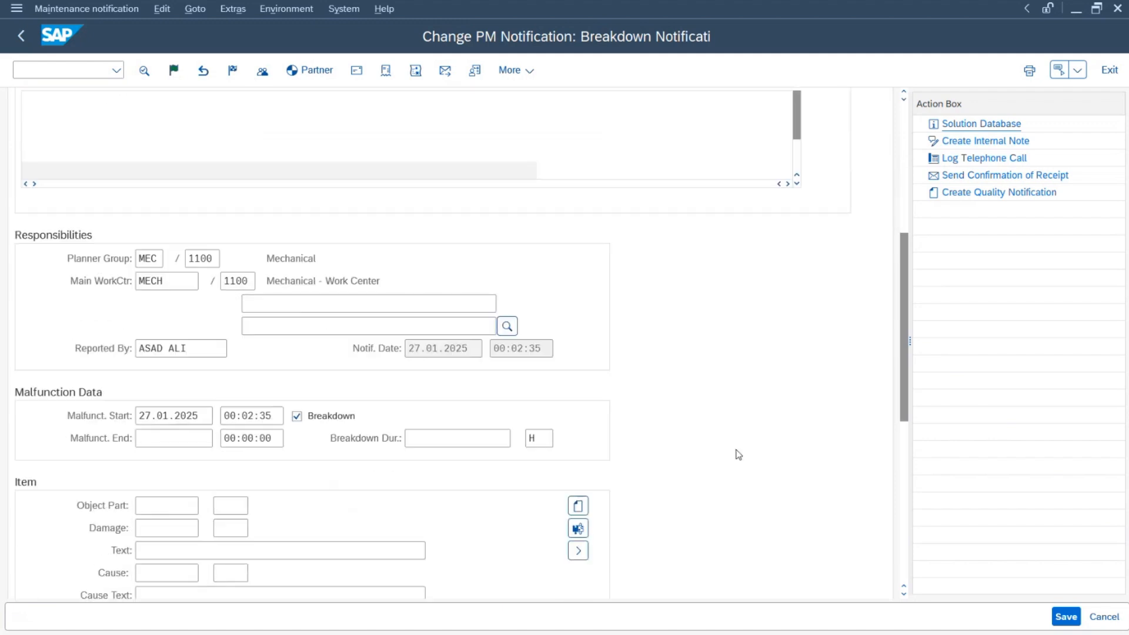
pyautogui.doubleClick(199, 414)
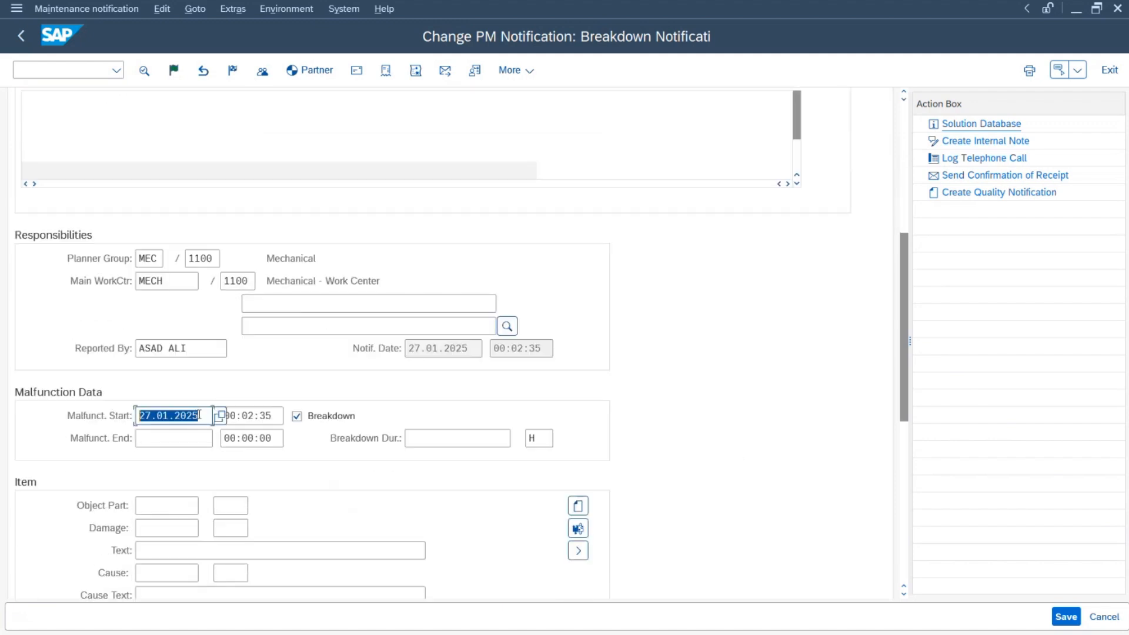
pyautogui.press('Tab')
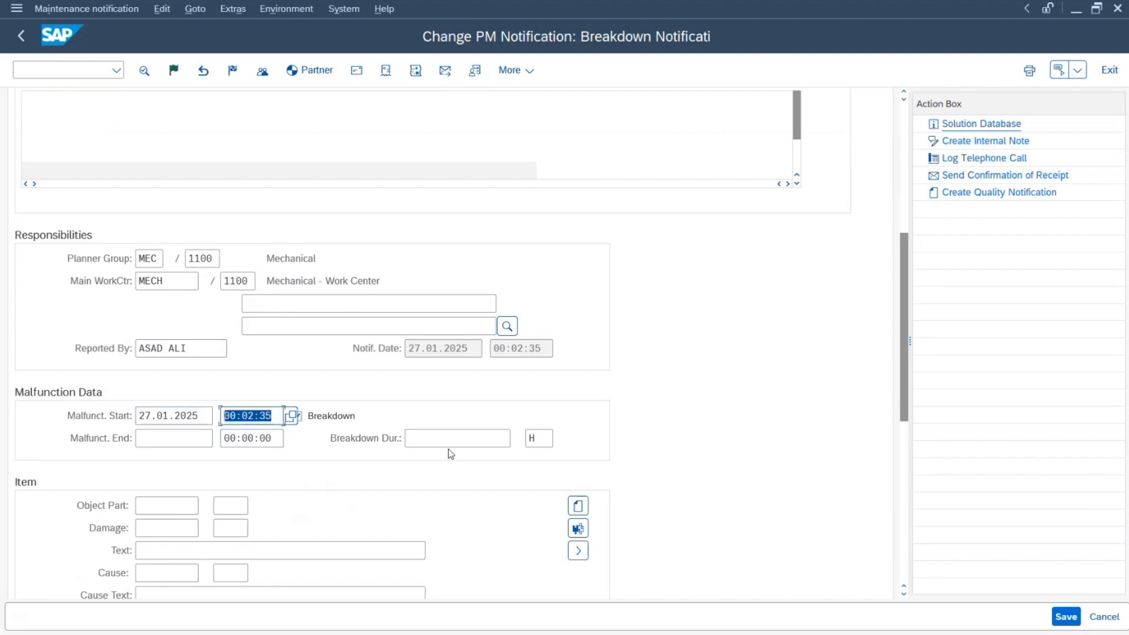
pyautogui.write('18:00:00')
pyautogui.press('Return')
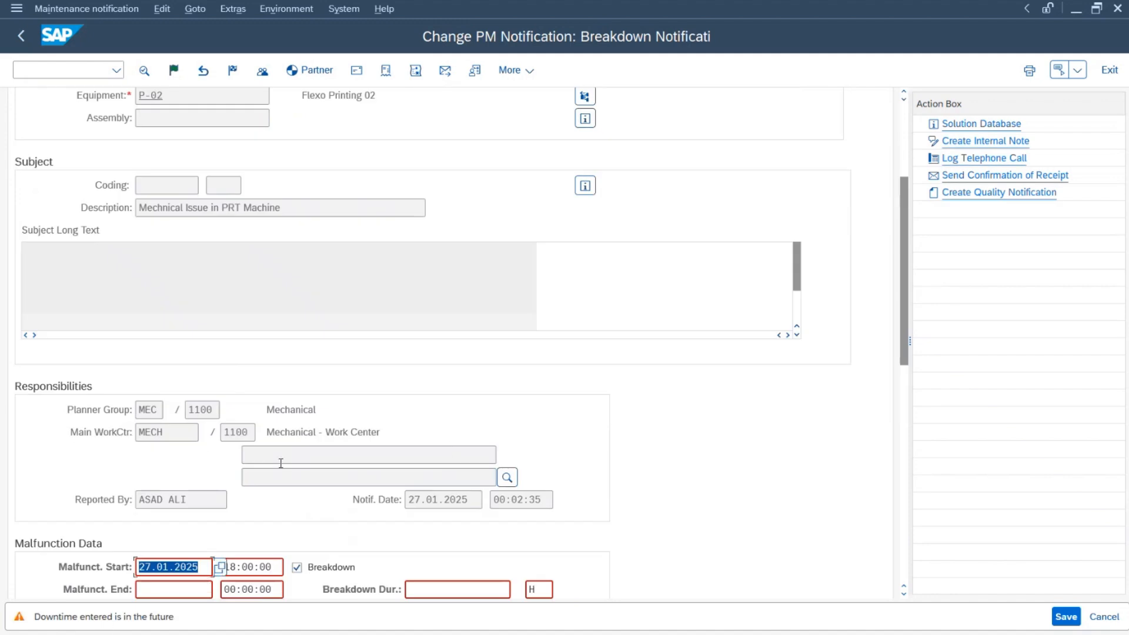
pyautogui.press('Tab')
pyautogui.press('Return')
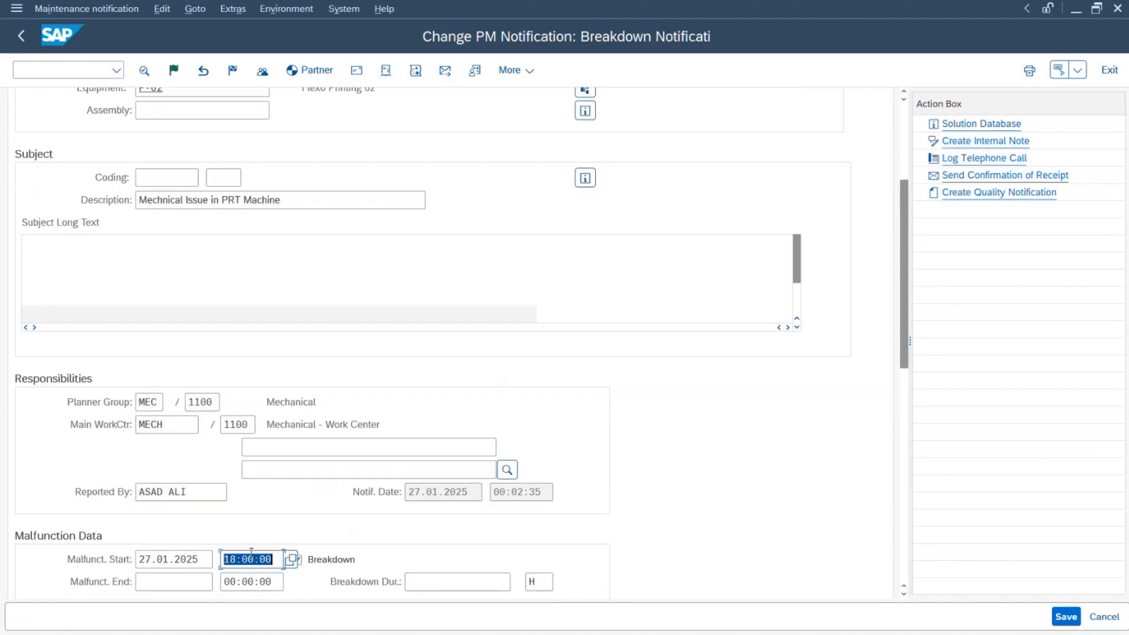
# Step: Release the notification and save it
pyautogui.scroll(1, 397, 170)
pyautogui.click(169, 77)
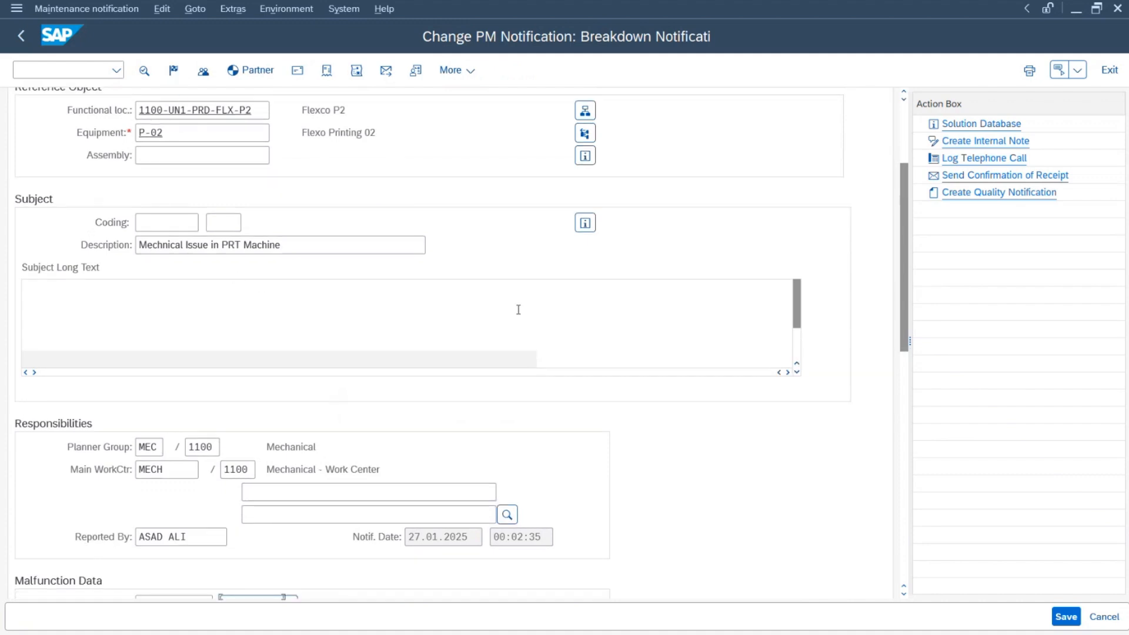
pyautogui.click(1065, 617)
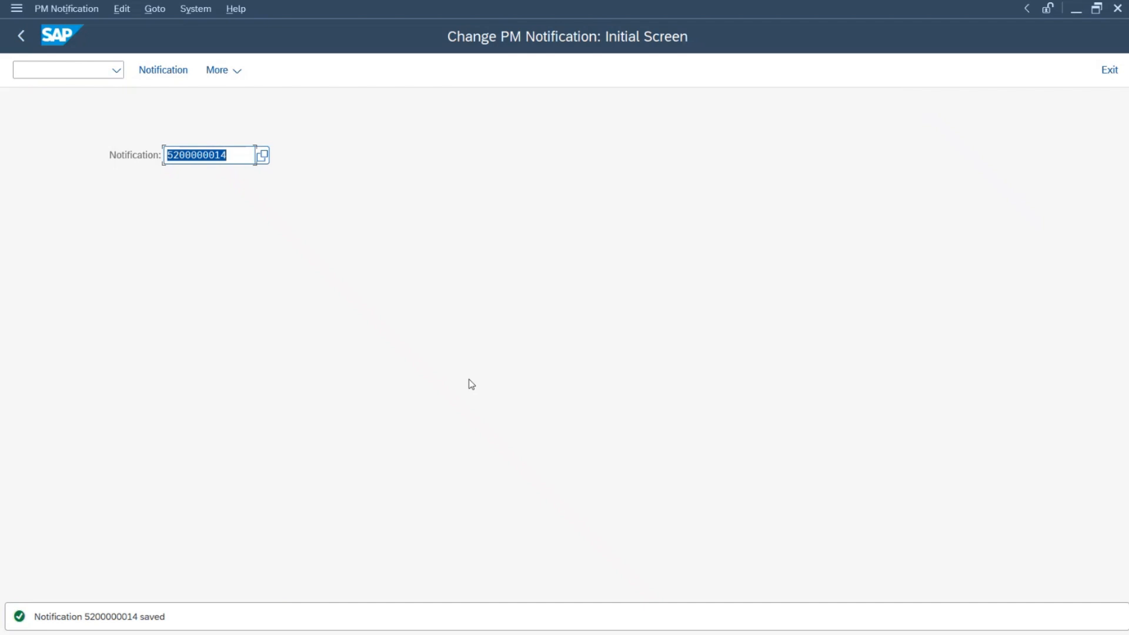
# Step: Return to the main menu and reopen the saved notification in IW22
pyautogui.press('F3')
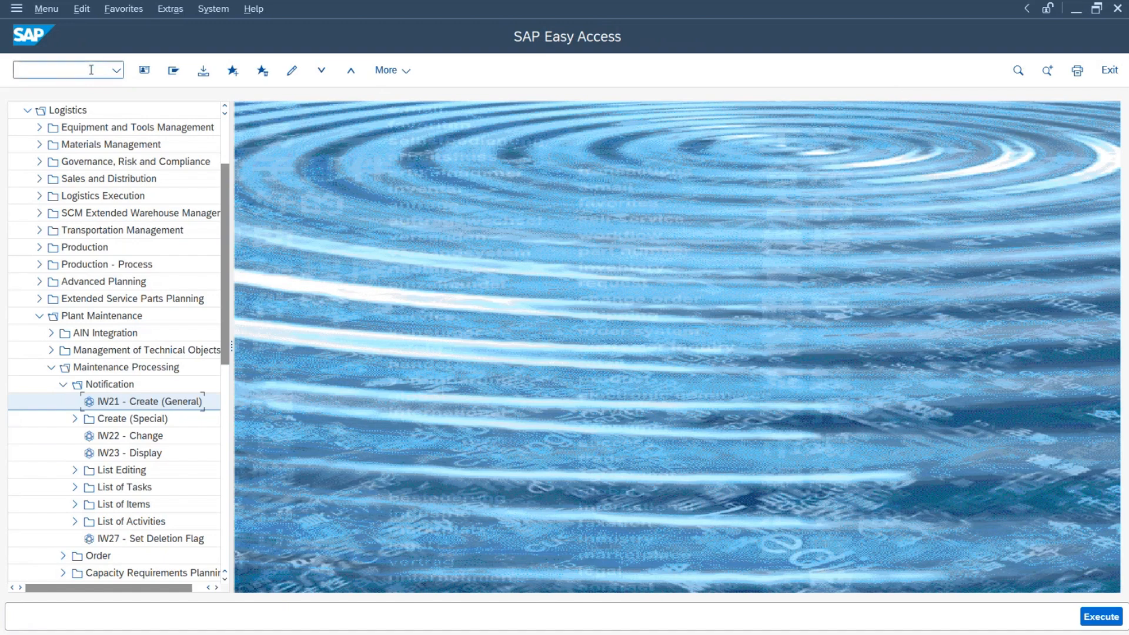
pyautogui.click(93, 71)
pyautogui.write('iw22')
pyautogui.press('Return')
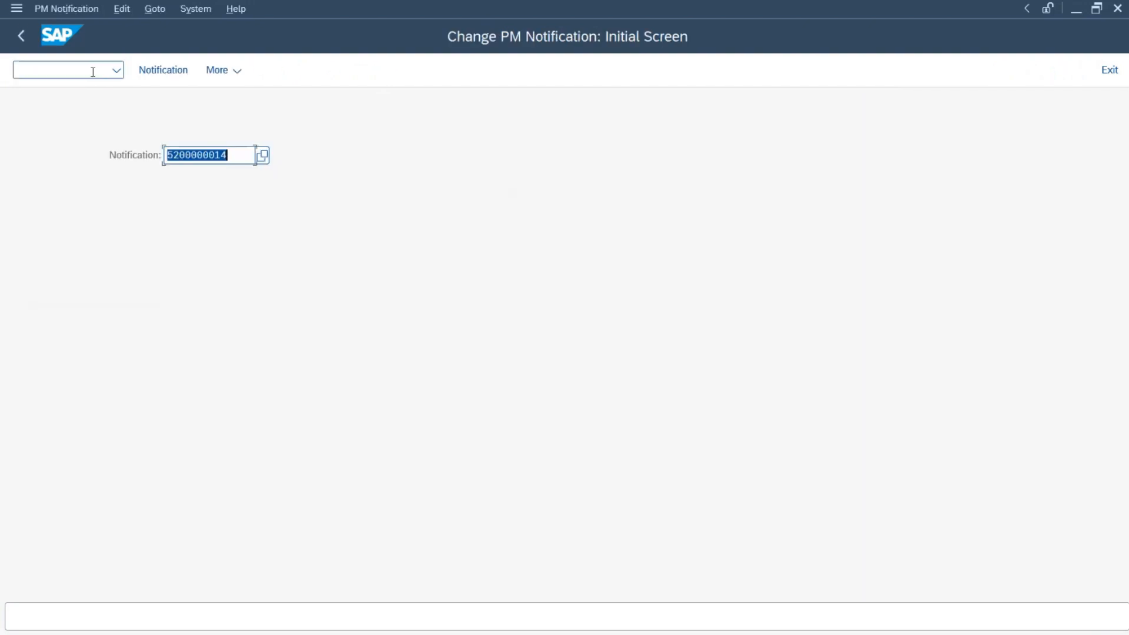
pyautogui.press('End')
pyautogui.press('Return')
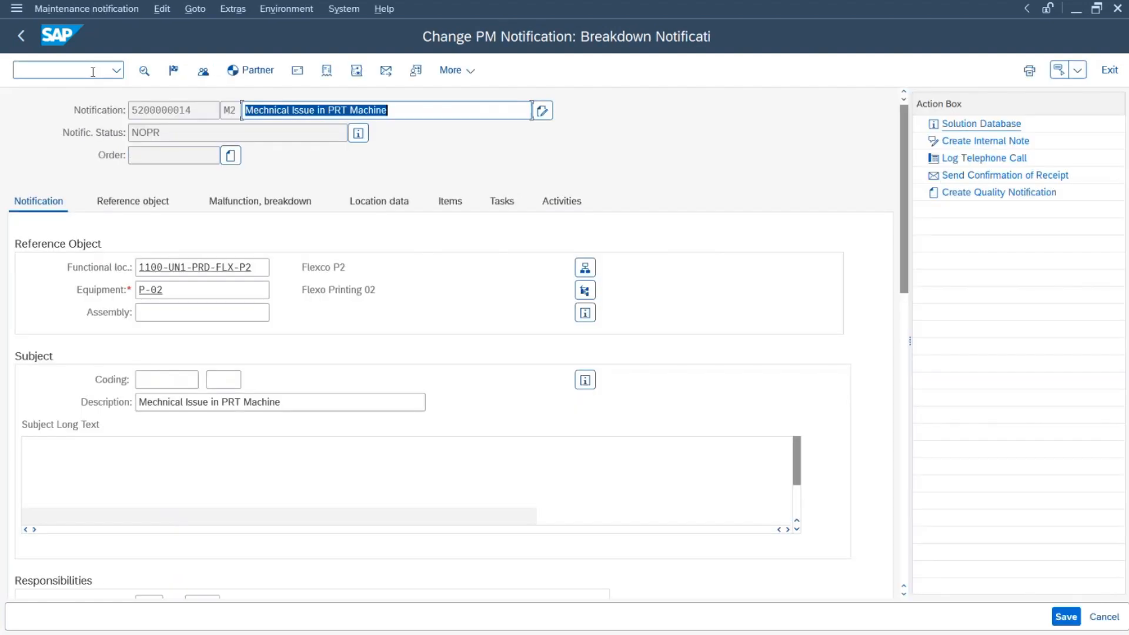
# Step: Review the NOPR notification's equipment P-02 Flexo Printing 02 and description, then return to the Excel sheet
pyautogui.click(181, 294)
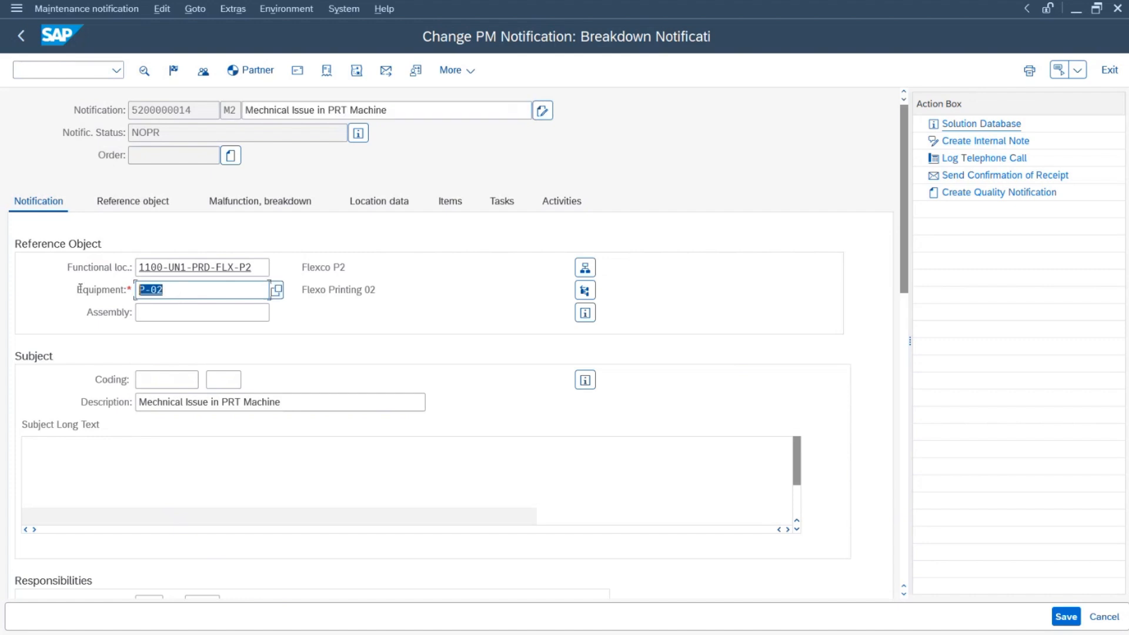
pyautogui.moveTo(371, 288); pyautogui.dragTo(285, 290)
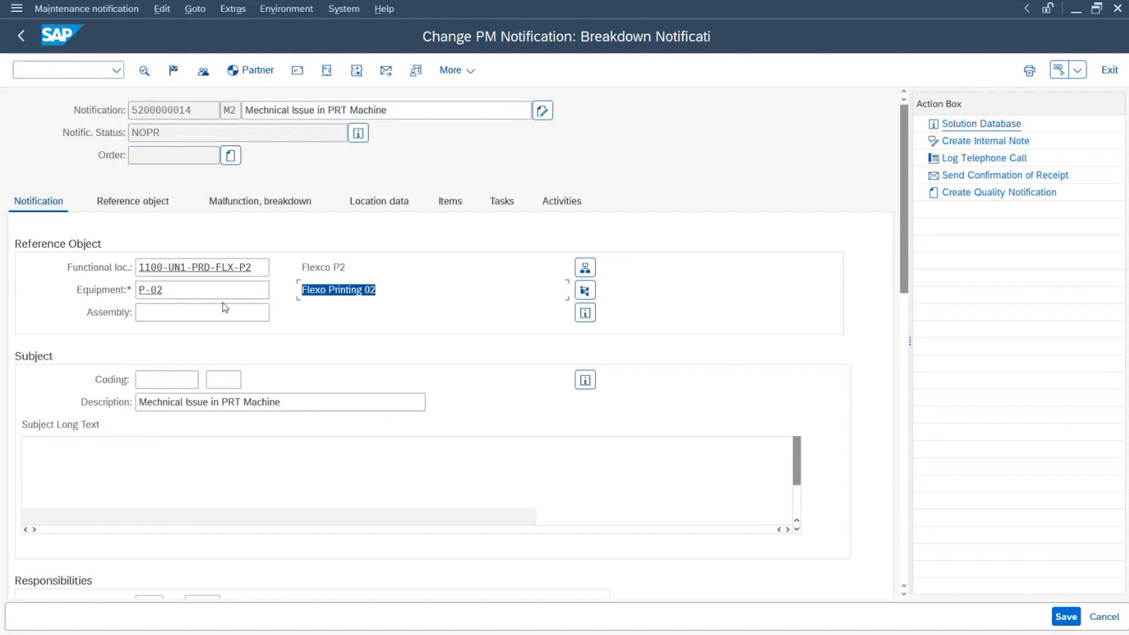
pyautogui.moveTo(394, 110); pyautogui.dragTo(199, 102)
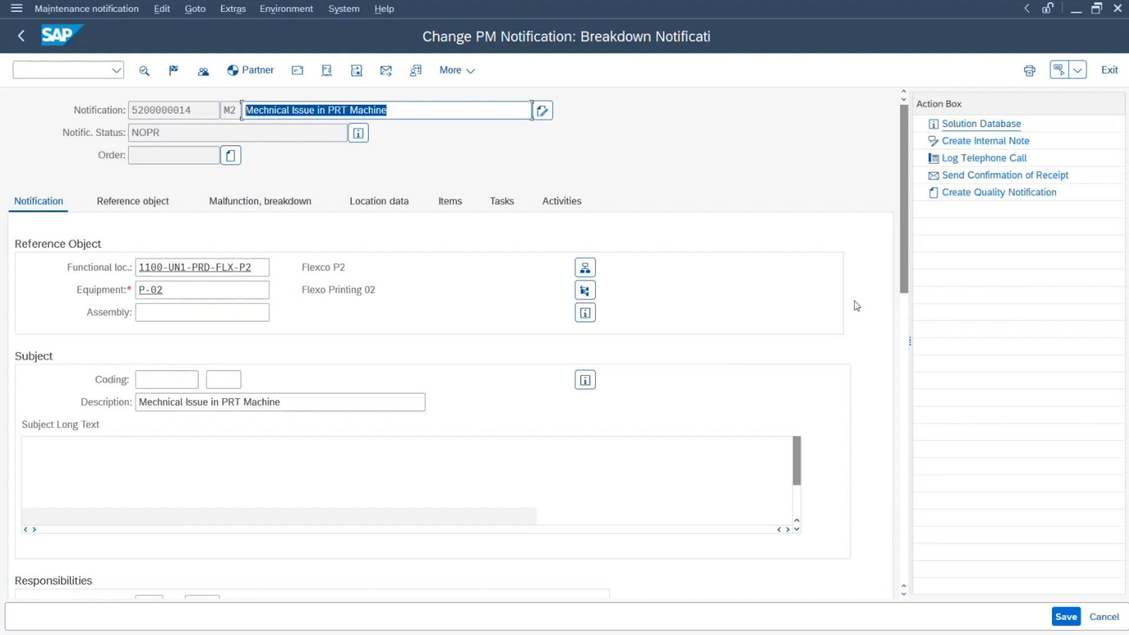
pyautogui.hotkey('alt', 'Tab')
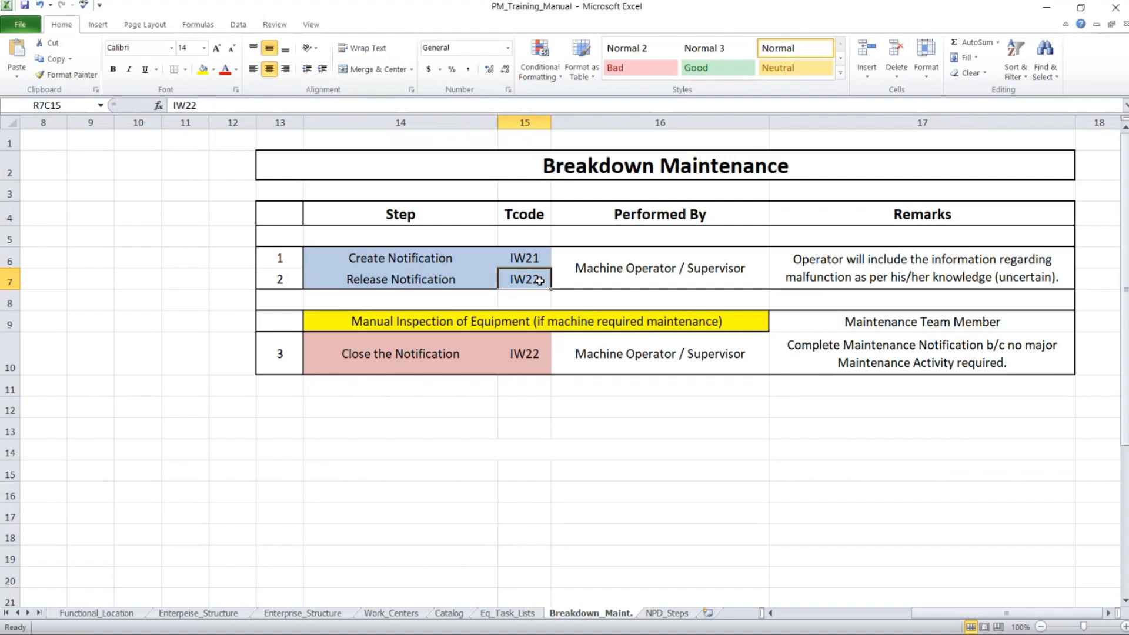
pyautogui.click(615, 272)
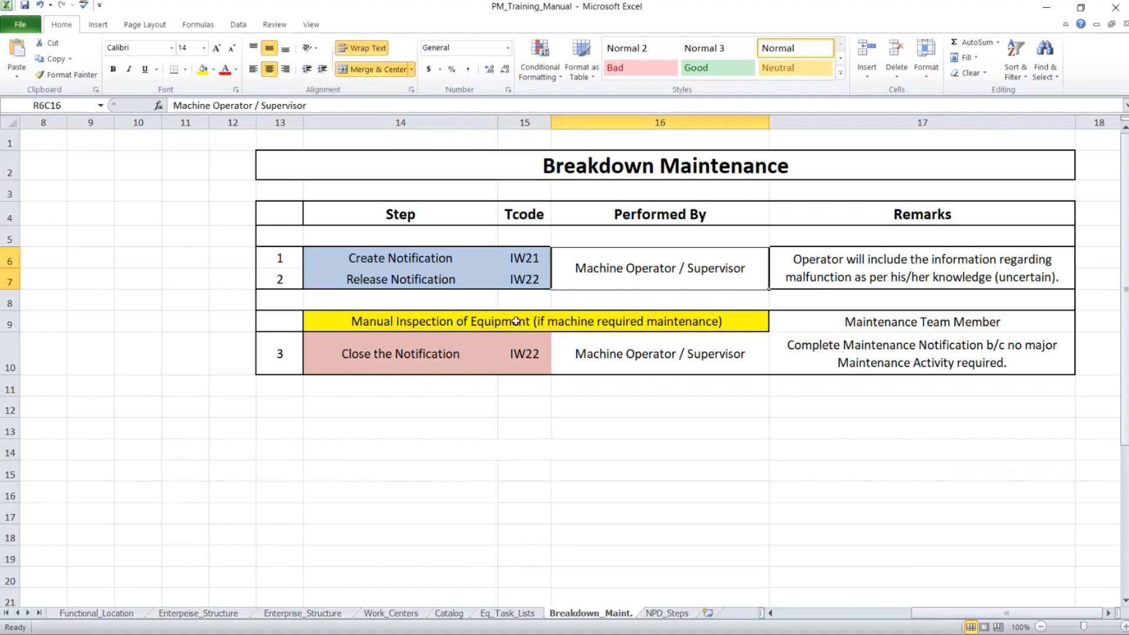
pyautogui.click(469, 318)
pyautogui.click(383, 351)
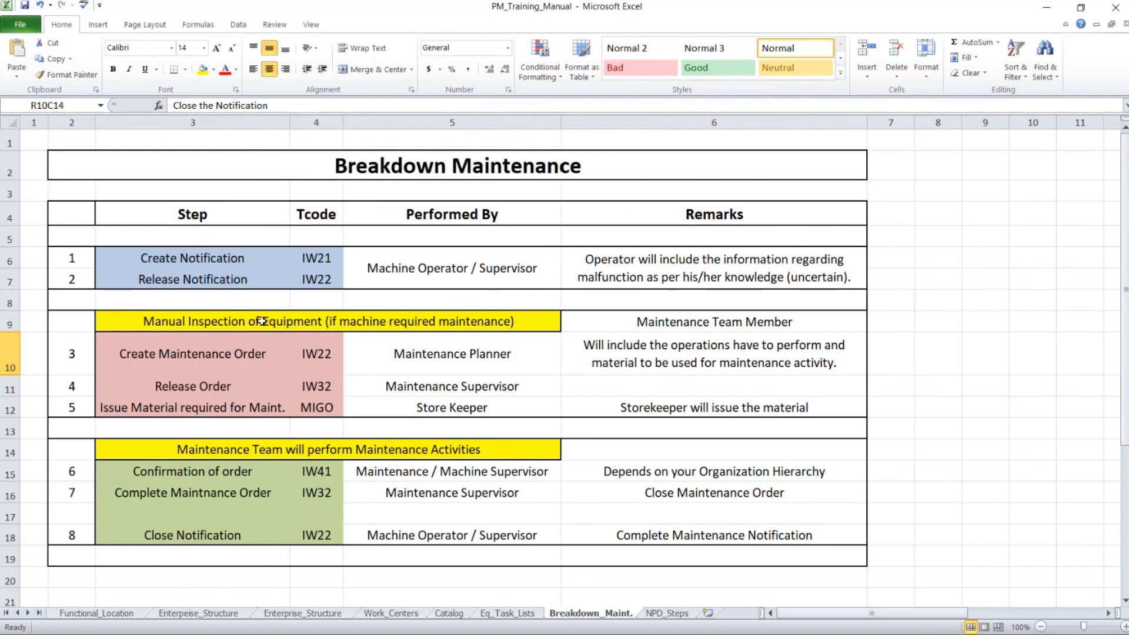
pyautogui.click(263, 321)
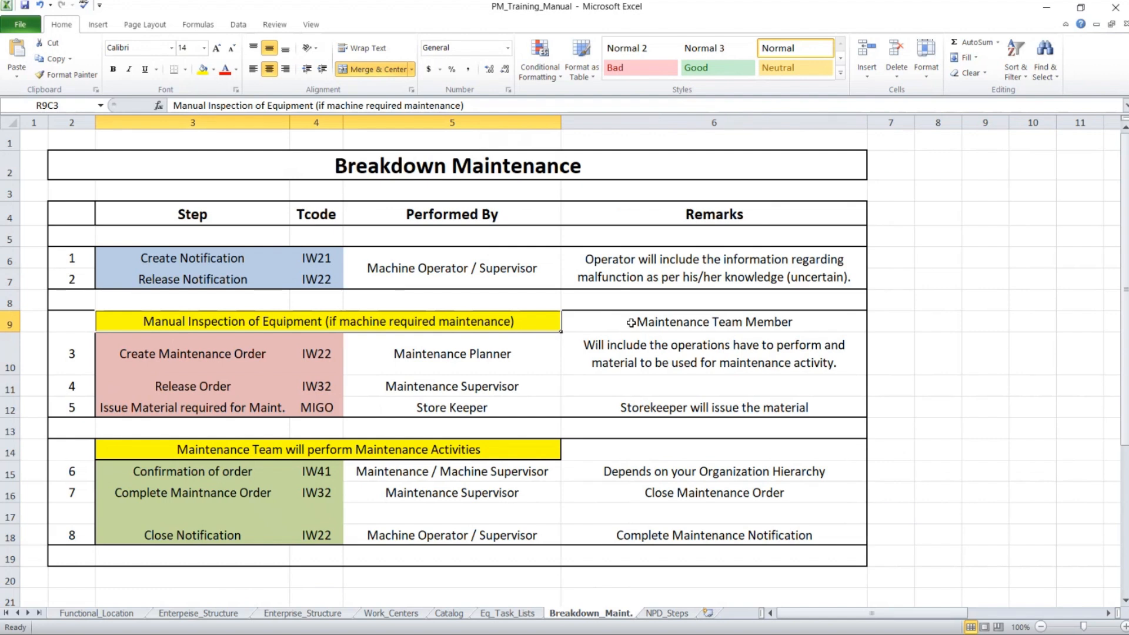
pyautogui.click(249, 362)
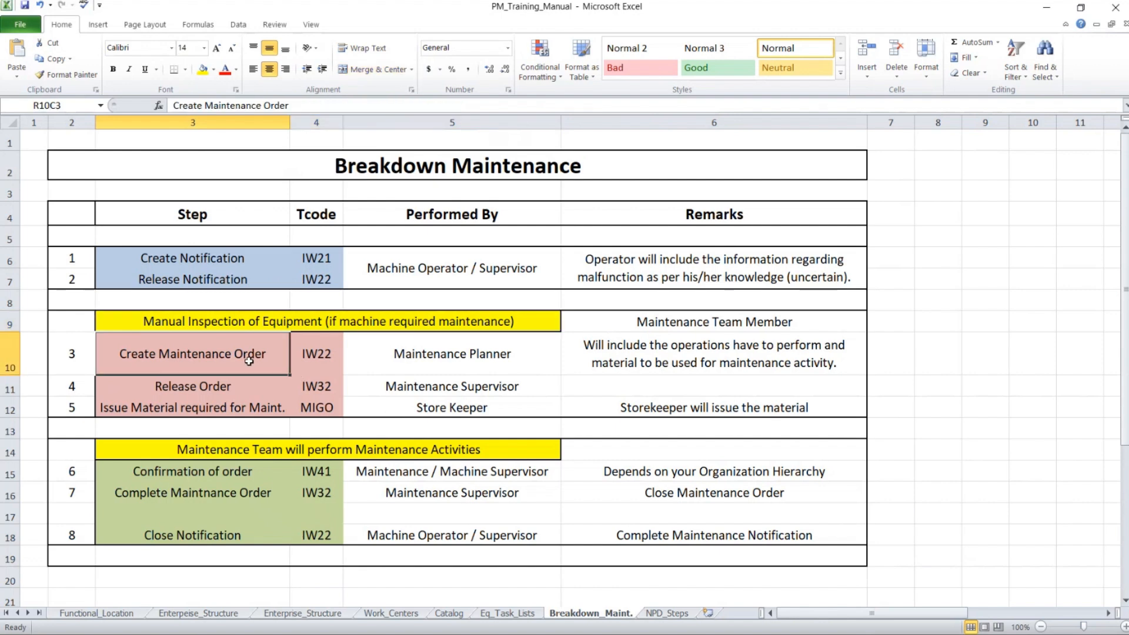
pyautogui.click(252, 282)
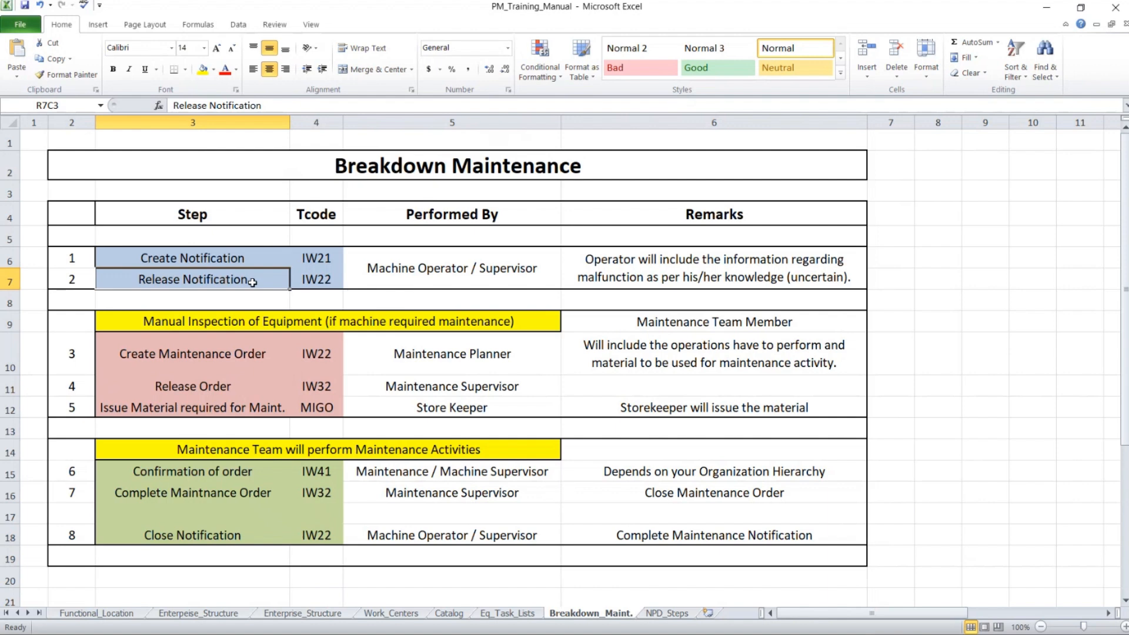
pyautogui.click(645, 325)
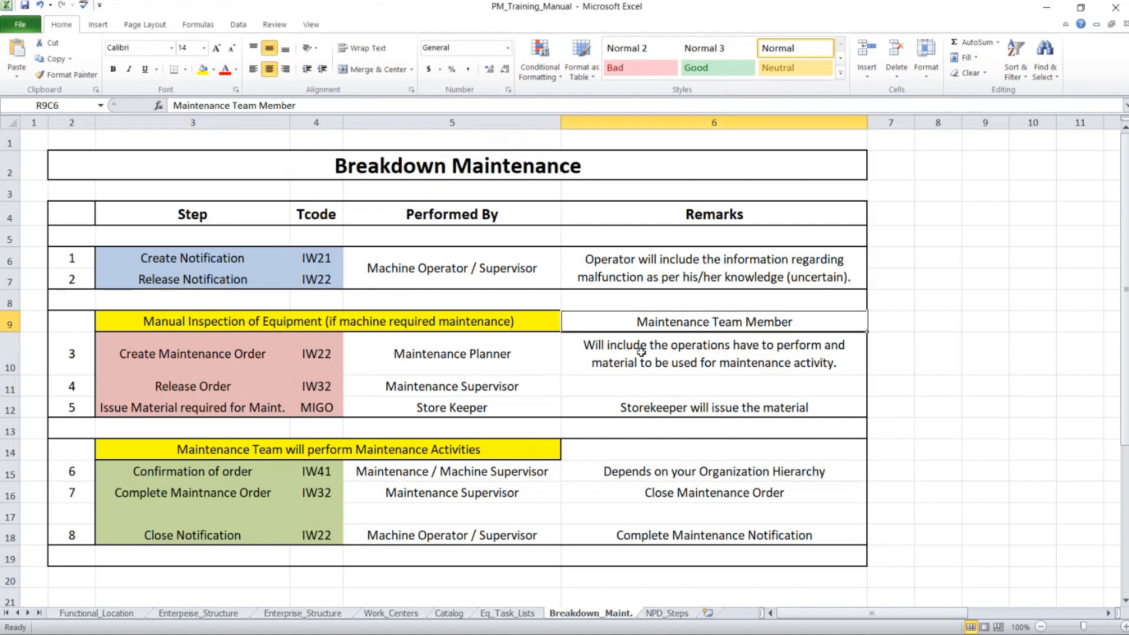
pyautogui.moveTo(116, 257); pyautogui.dragTo(782, 274)
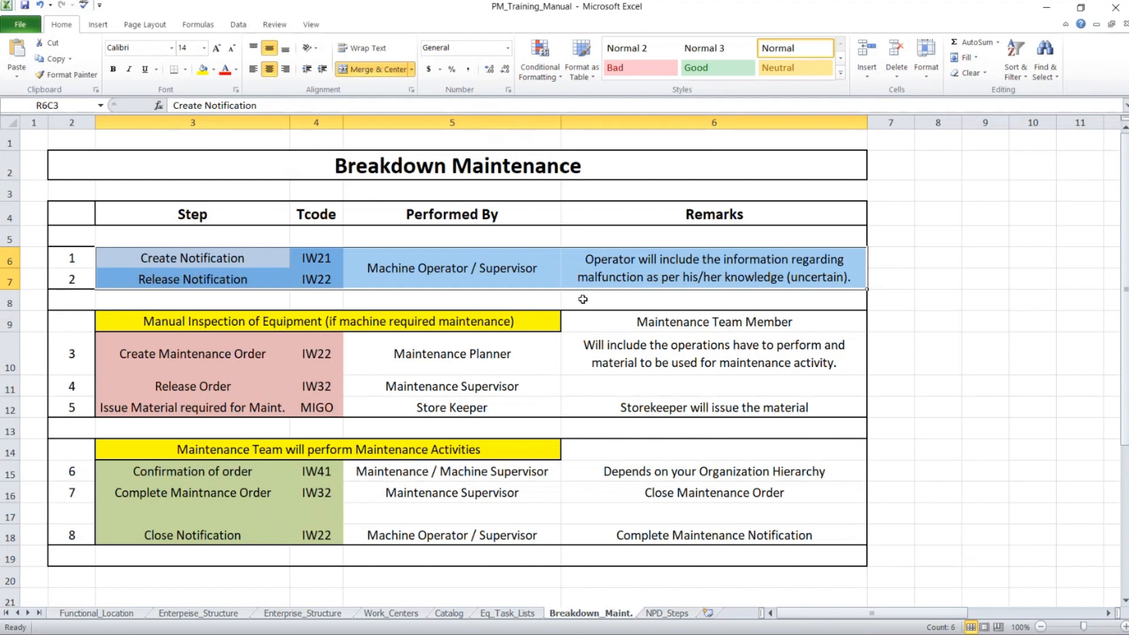
pyautogui.click(126, 319)
pyautogui.moveTo(126, 319); pyautogui.dragTo(730, 410)
pyautogui.click(176, 349)
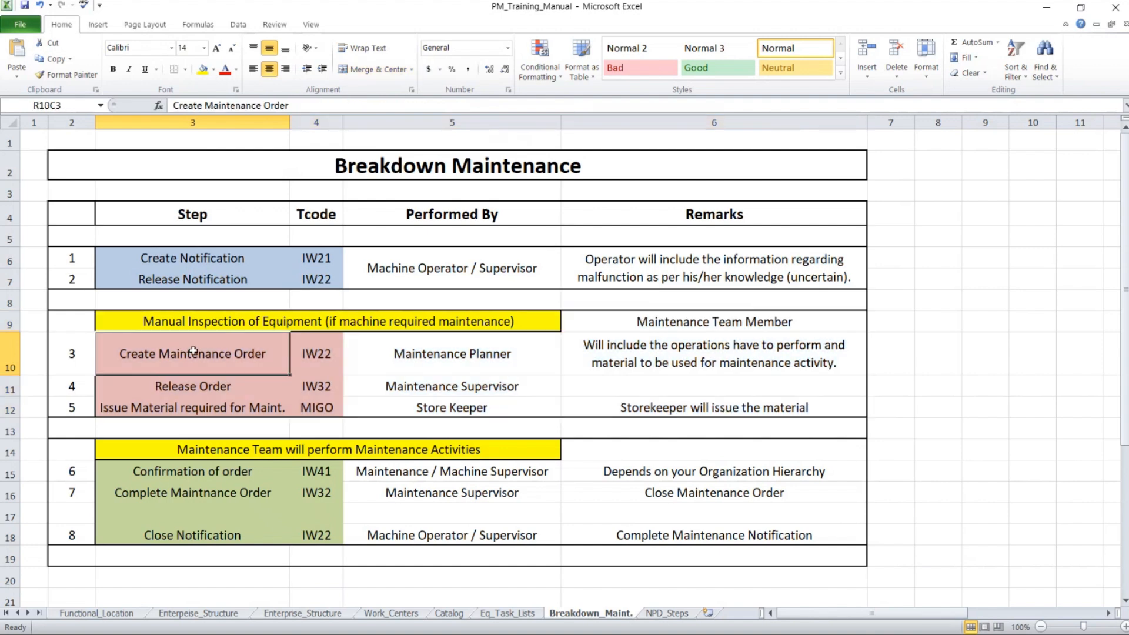
pyautogui.hotkey('alt', 'Tab')
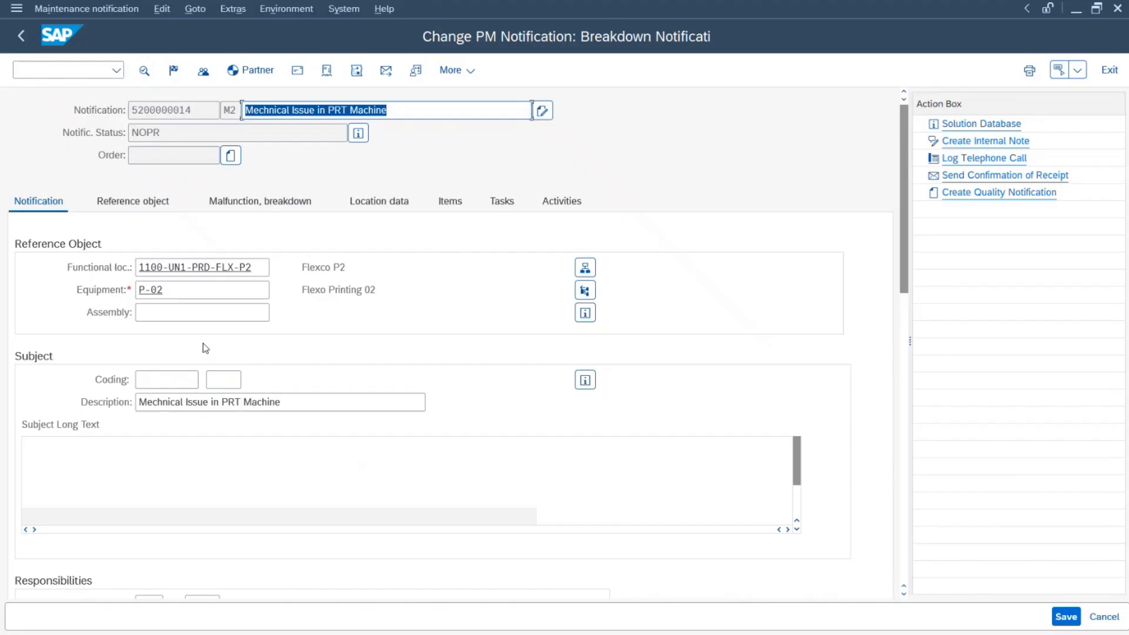
pyautogui.hotkey('alt', 'Tab')
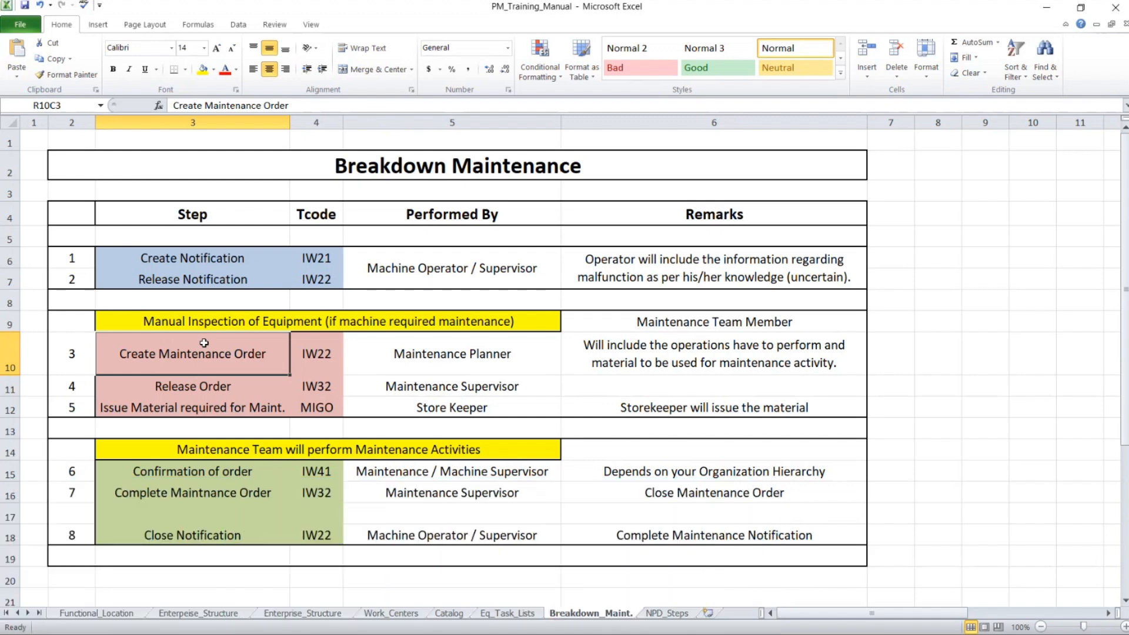
pyautogui.hotkey('alt', 'Tab')
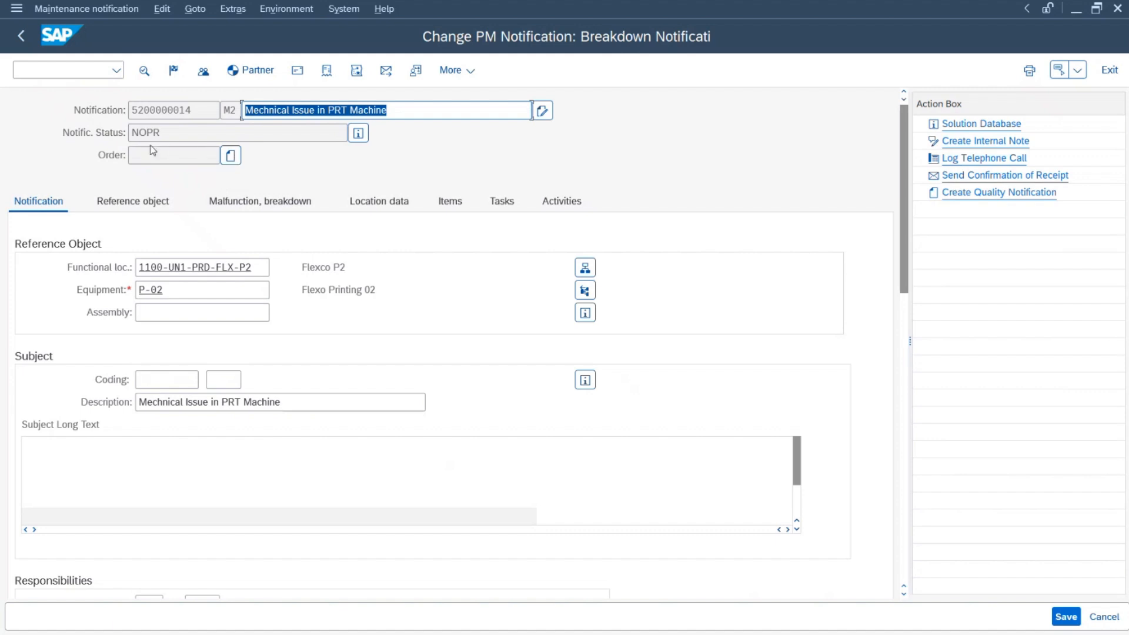
pyautogui.click(230, 156)
pyautogui.moveTo(296, 411); pyautogui.dragTo(314, 268)
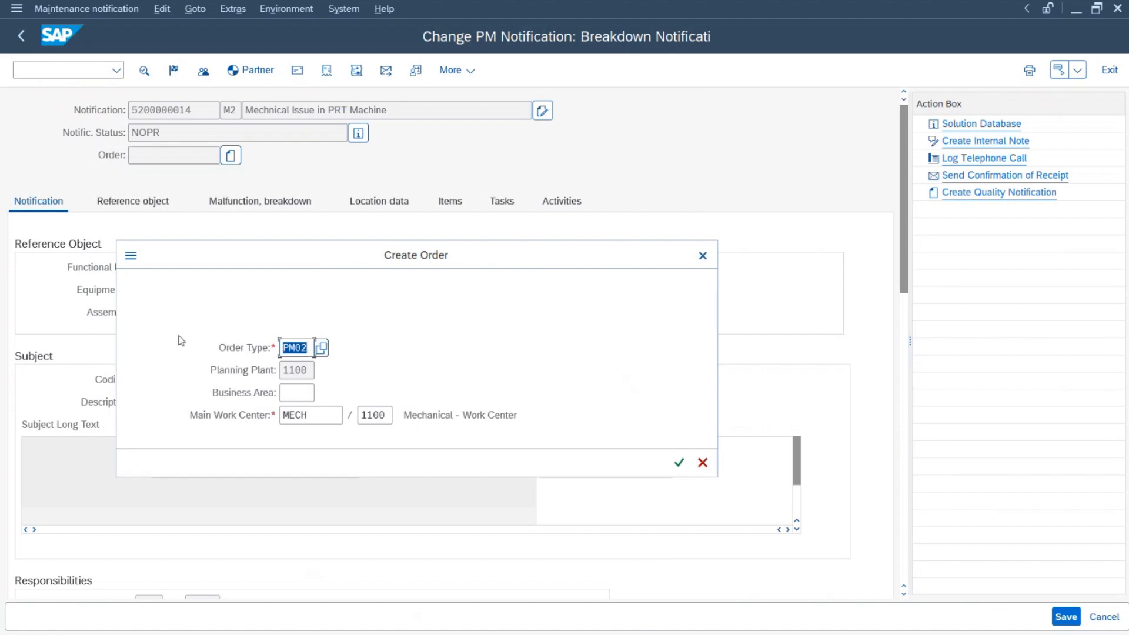
# Step: Confirm order type PM02 and retitle the order 'Issue in Bearing of PRT Machine'
pyautogui.click(307, 348)
pyautogui.moveTo(307, 348); pyautogui.dragTo(264, 348)
pyautogui.click(681, 466)
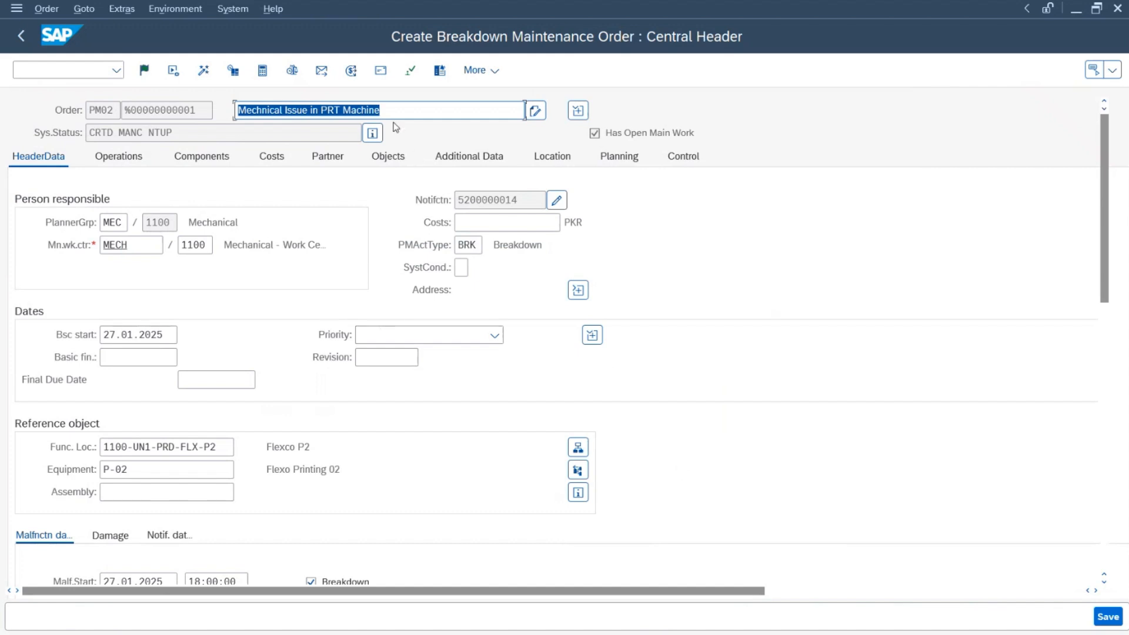
pyautogui.moveTo(393, 113); pyautogui.dragTo(190, 112)
pyautogui.write('Issue in ')
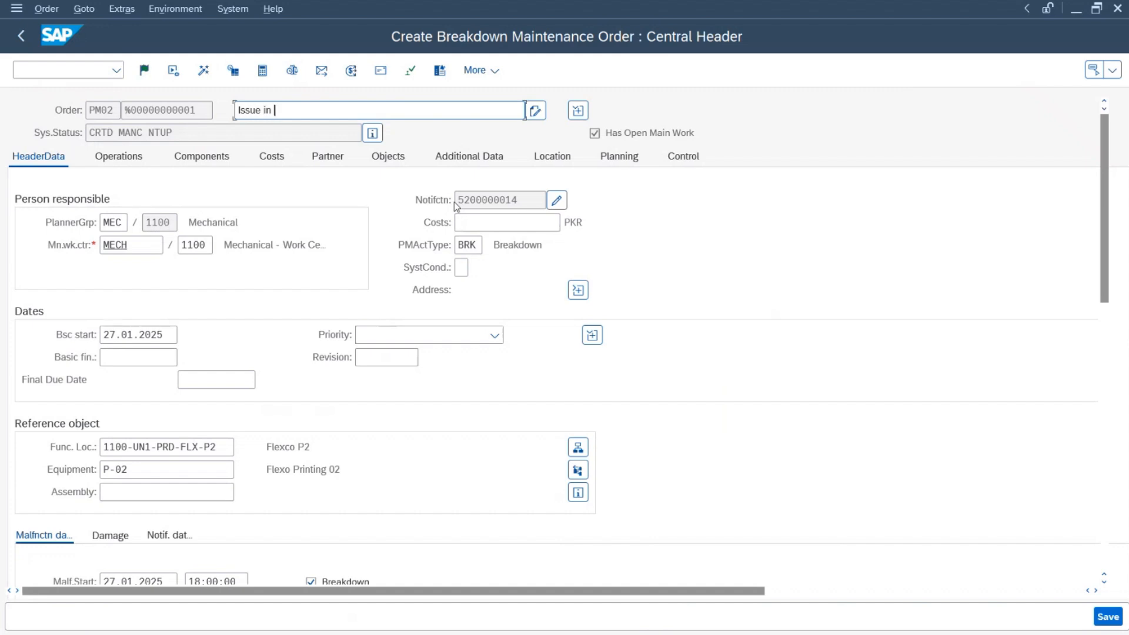
pyautogui.write('Bearing of PRT Machine')
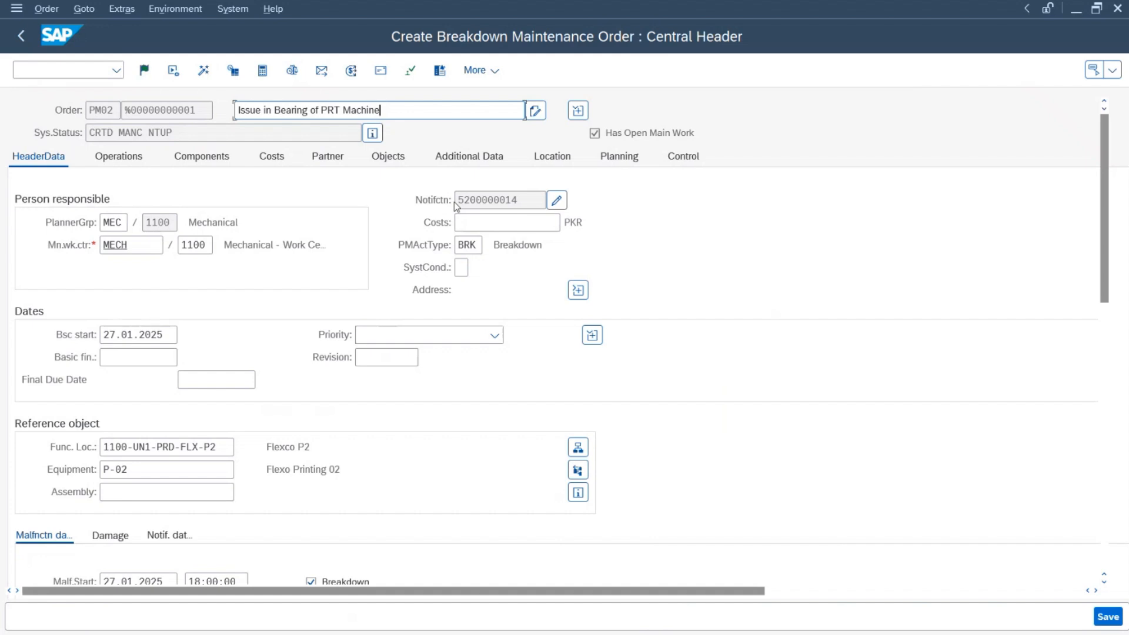
# Step: Give the order priority 1-Very high and system condition 0, not in operation
pyautogui.click(495, 335)
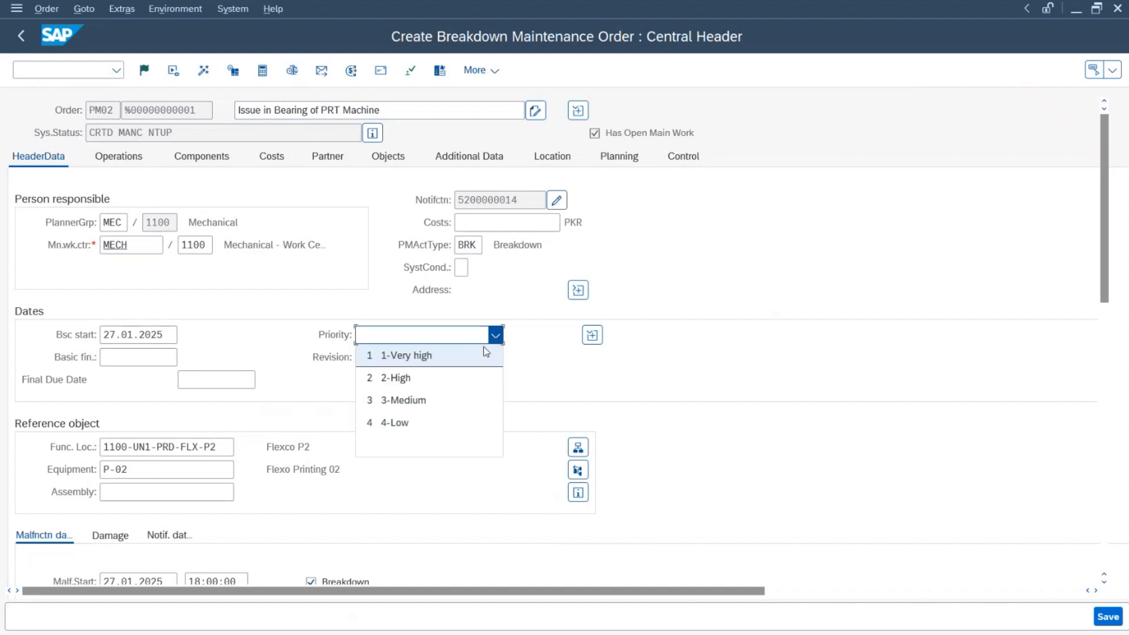
pyautogui.click(423, 357)
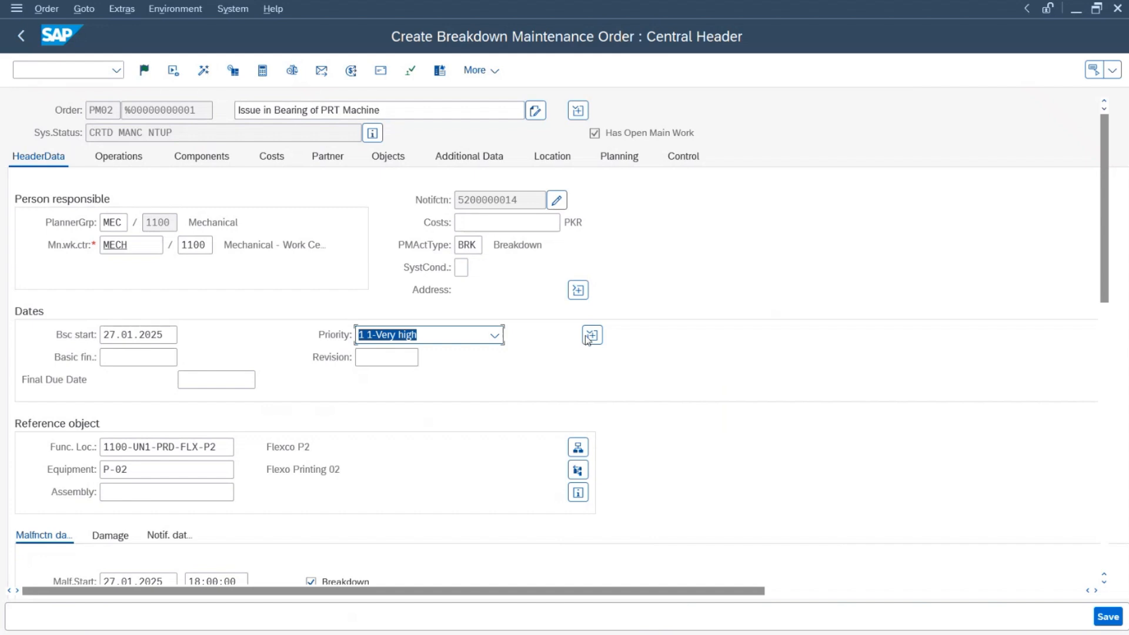
pyautogui.click(462, 268)
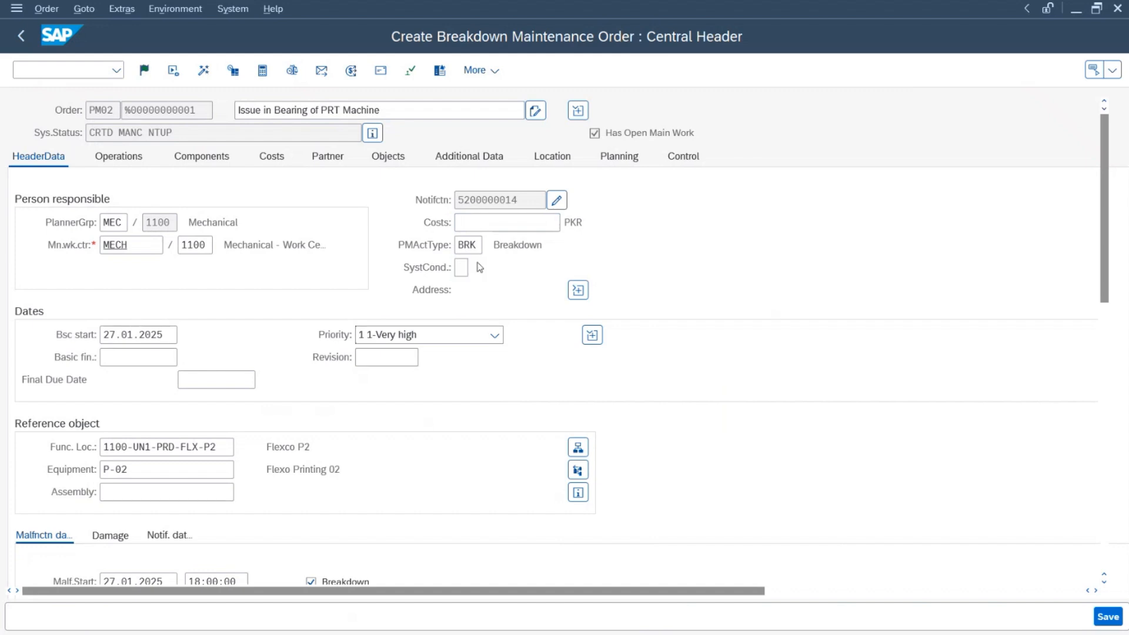
pyautogui.press('F4')
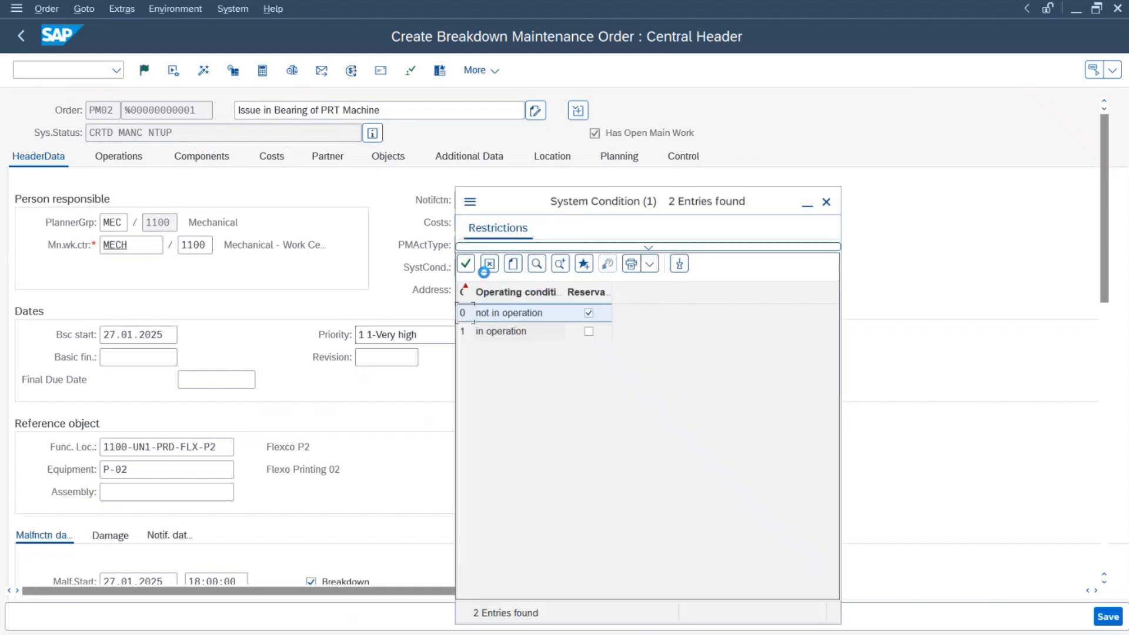
pyautogui.moveTo(558, 210); pyautogui.dragTo(543, 74)
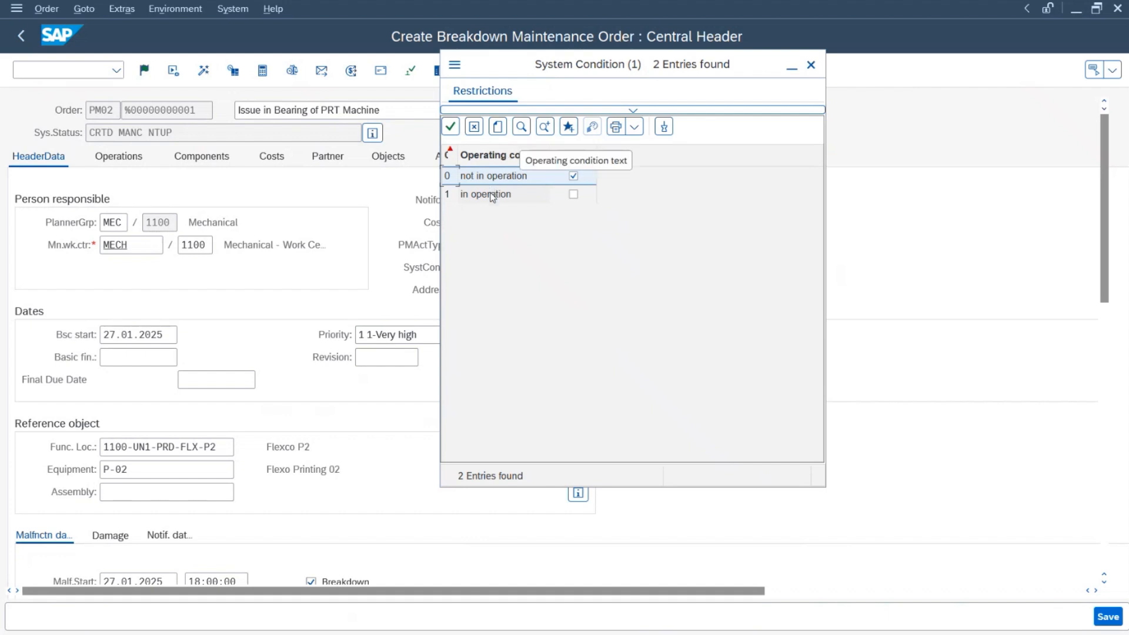
pyautogui.doubleClick(493, 181)
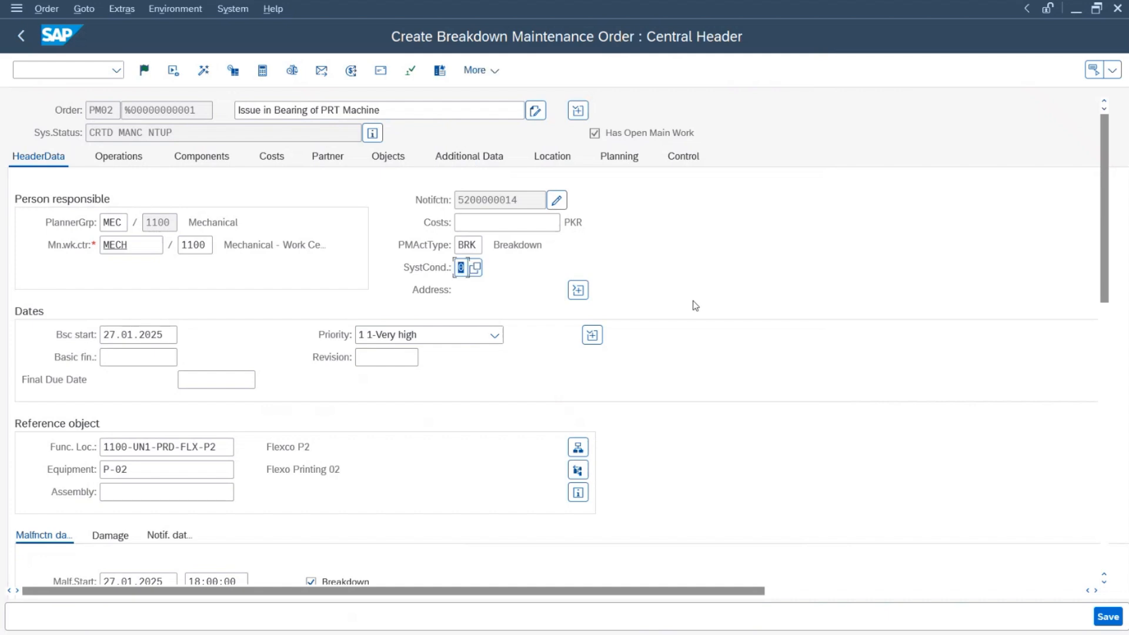
pyautogui.scroll(-1, 256, 329)
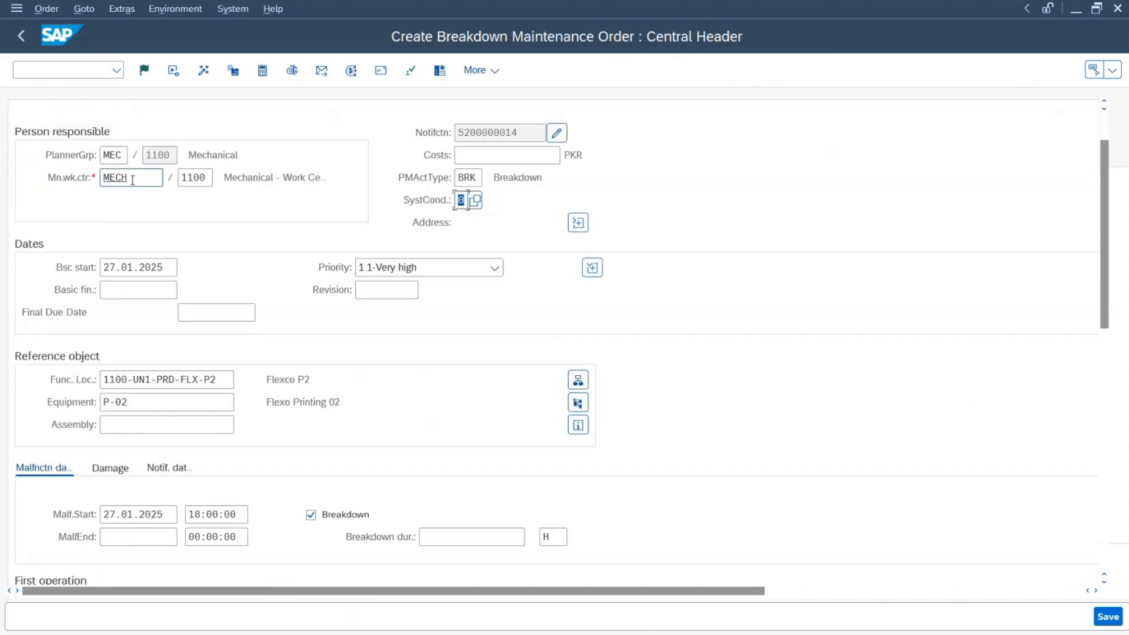
# Step: Search work centers of category 0005 and take MEC as the main work center
pyautogui.click(133, 180)
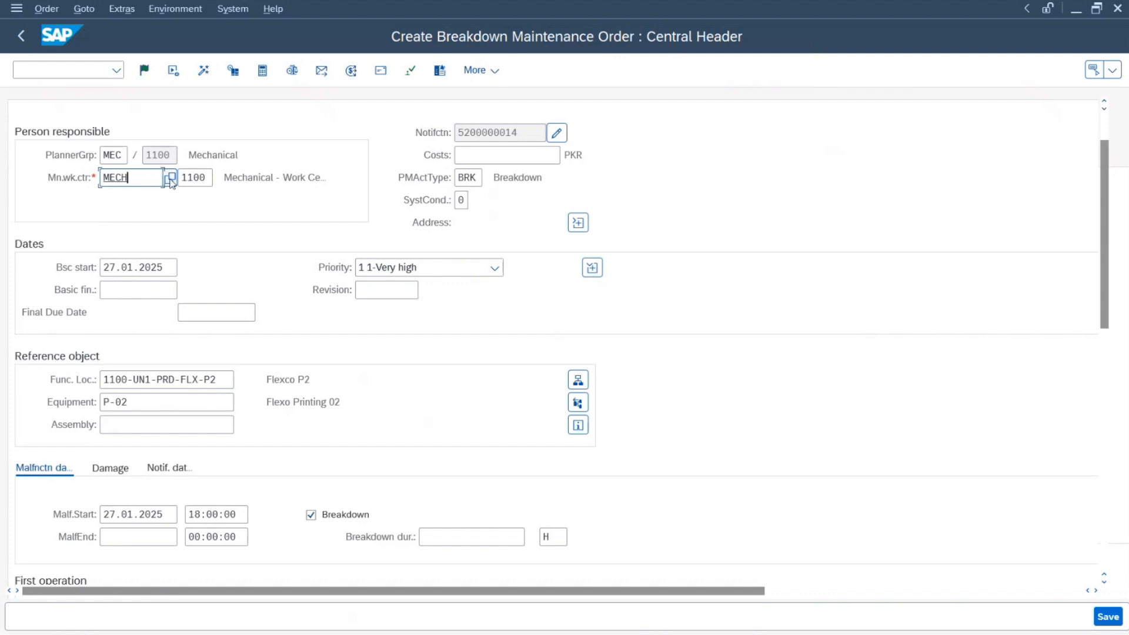
pyautogui.click(170, 179)
pyautogui.write('0005')
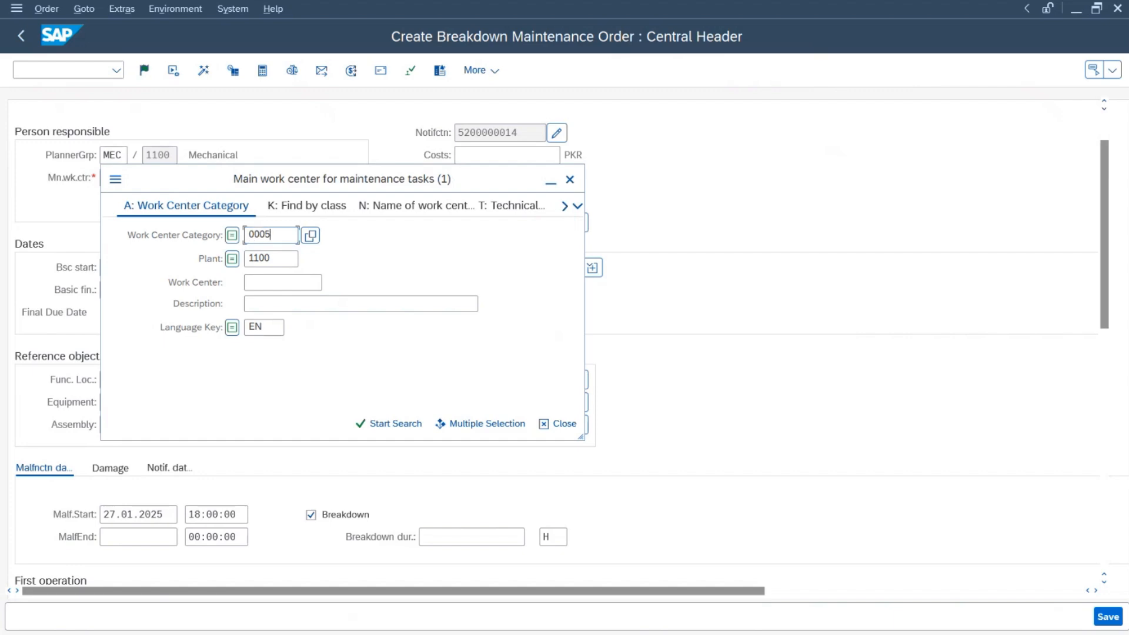
pyautogui.click(272, 238)
pyautogui.press('Return')
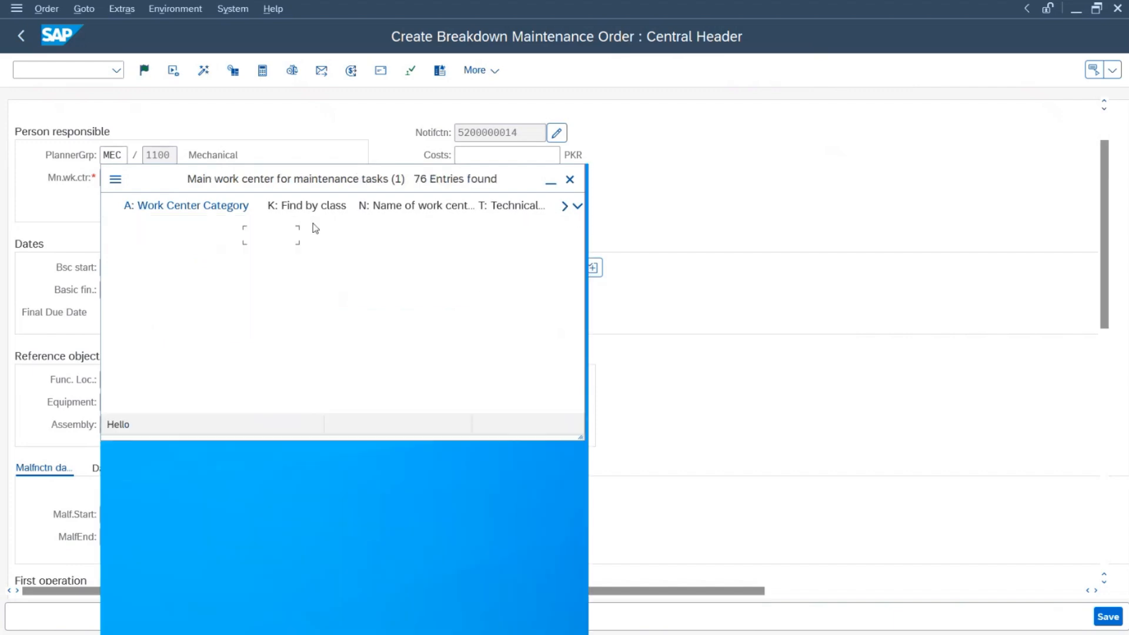
pyautogui.scroll(-18, 248, 409)
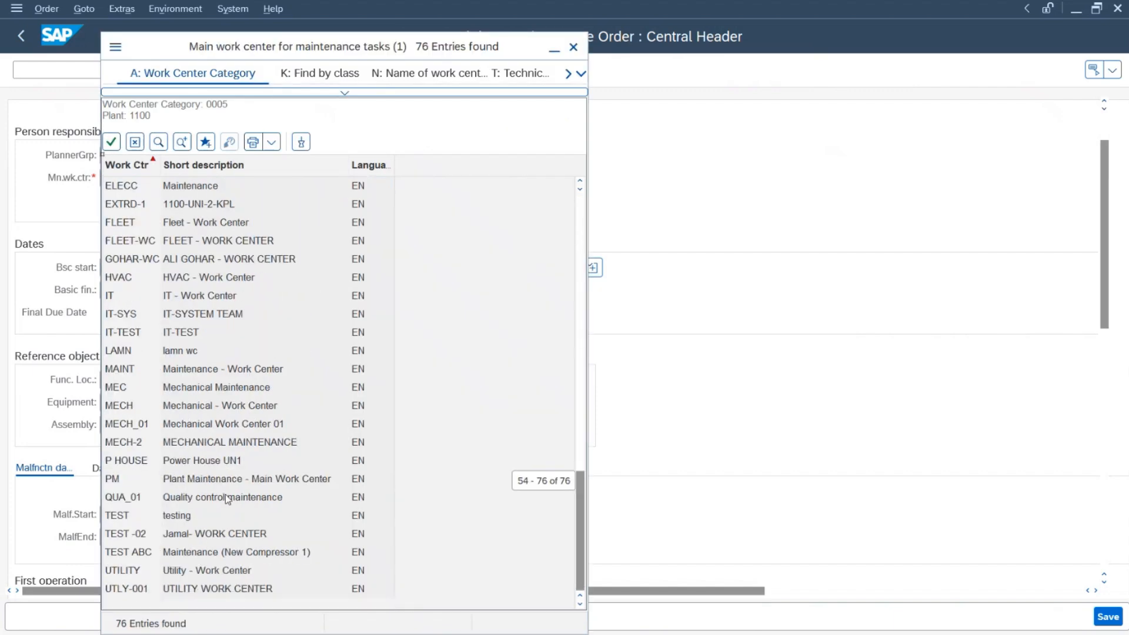
pyautogui.doubleClick(130, 387)
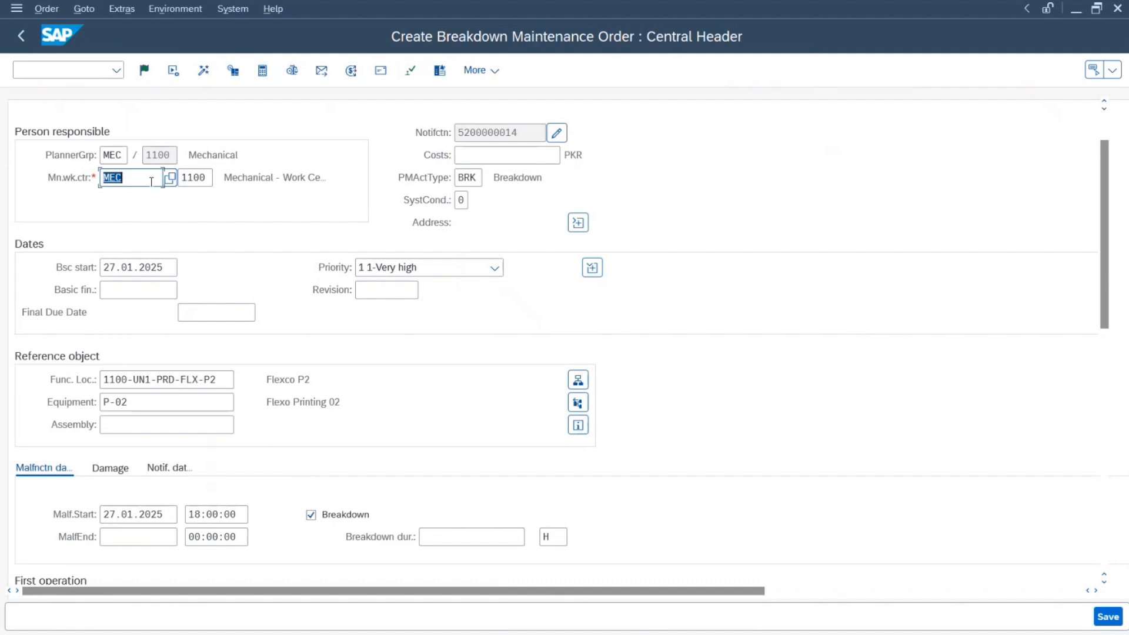
pyautogui.scroll(-5, 648, 348)
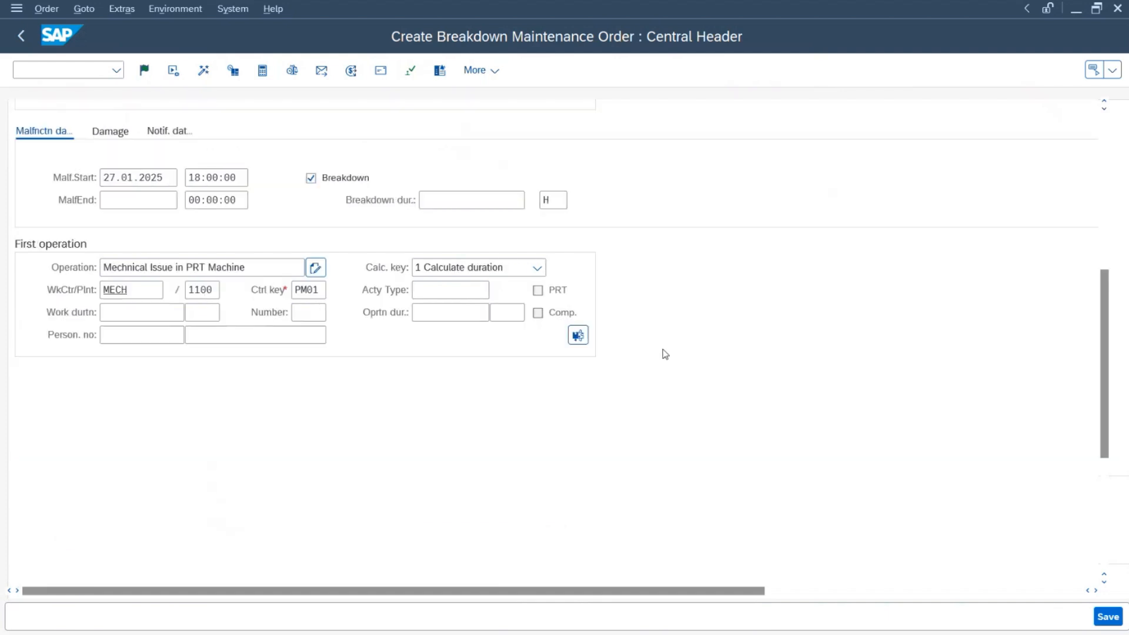
pyautogui.scroll(6, 657, 355)
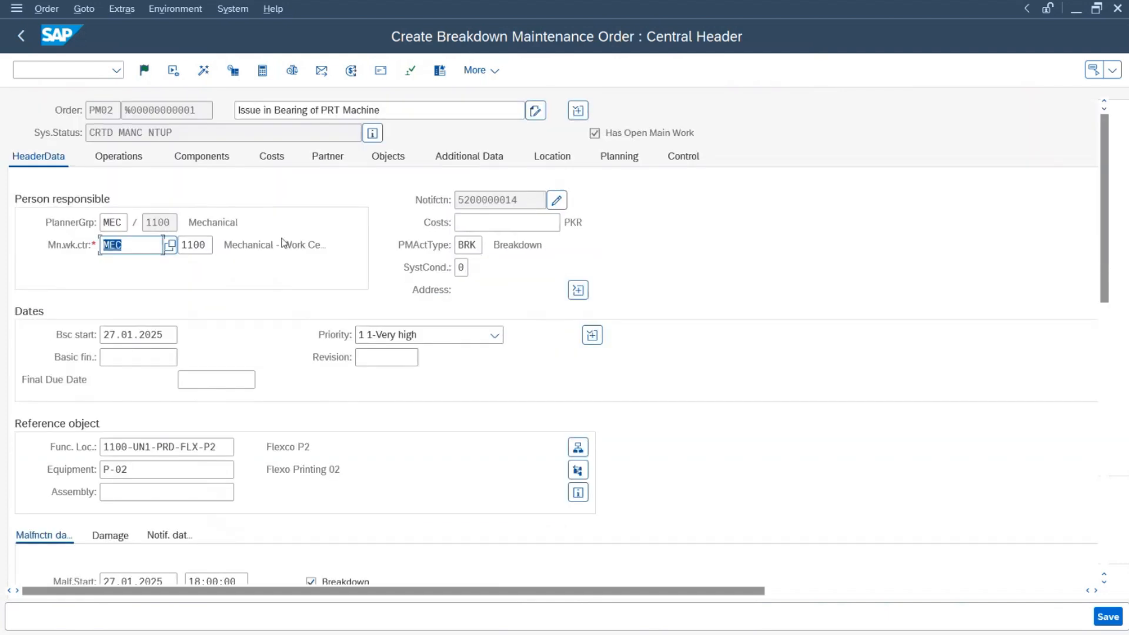
pyautogui.click(114, 158)
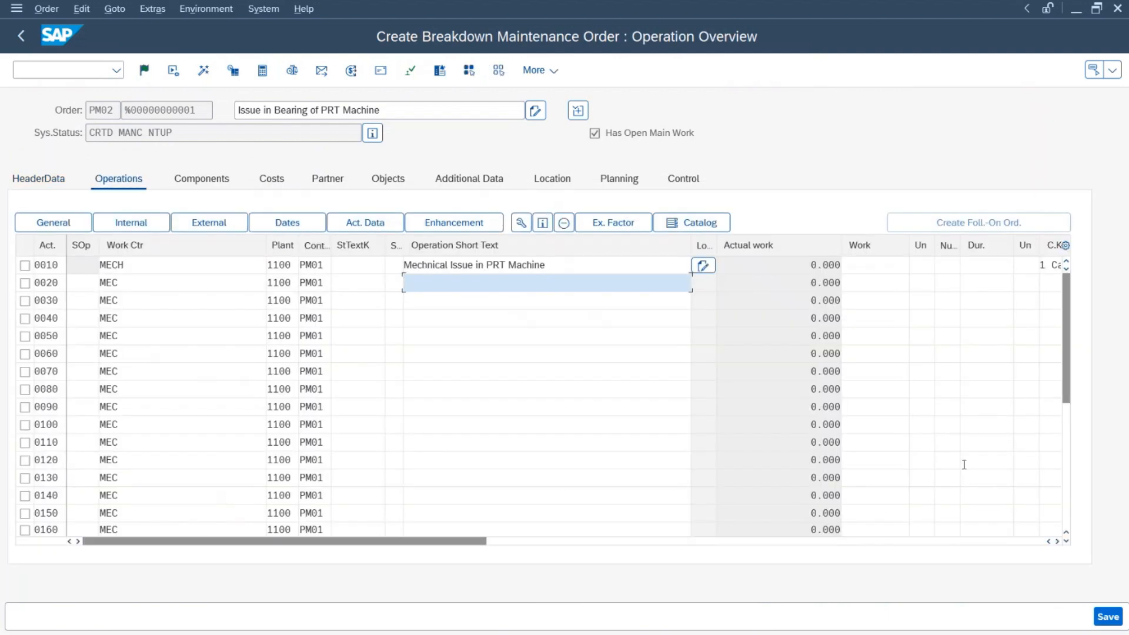
pyautogui.click(144, 70)
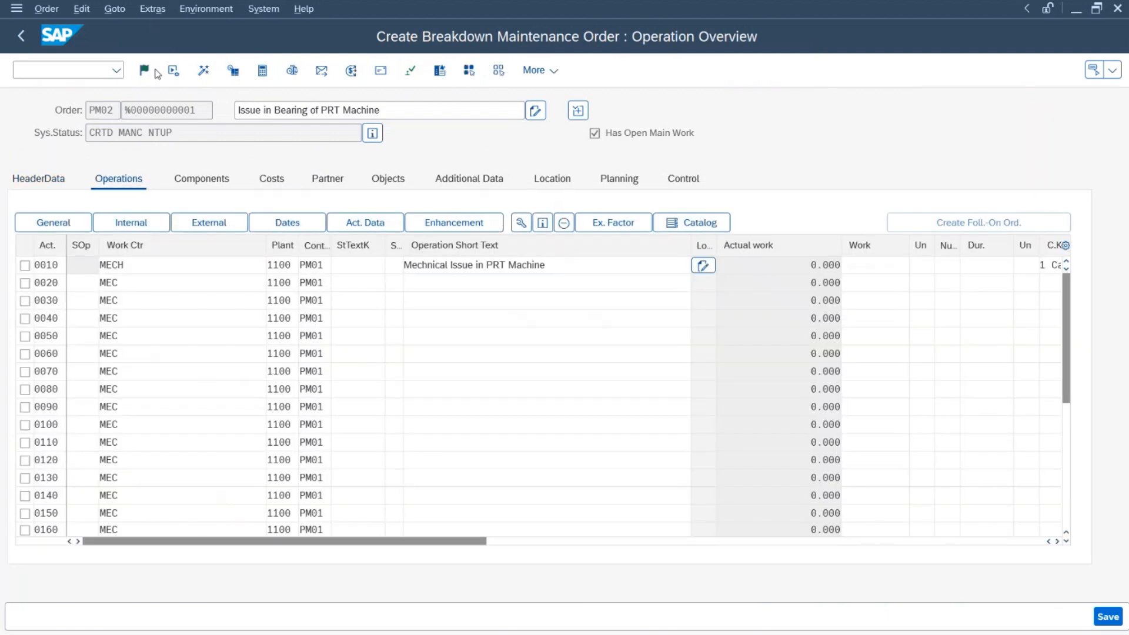
pyautogui.click(1107, 616)
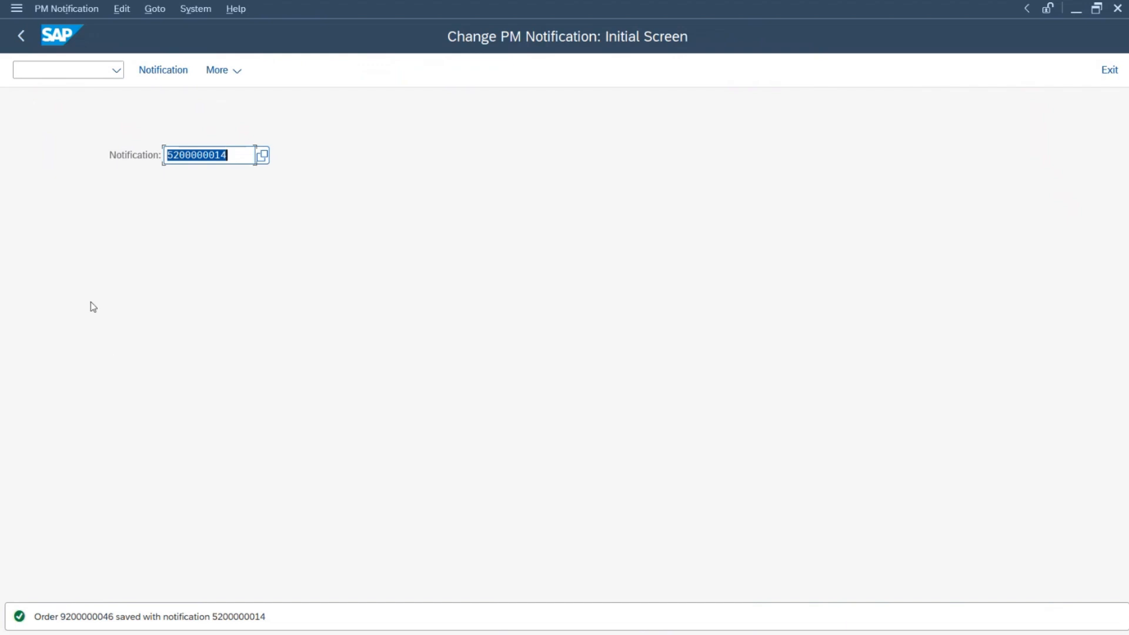
# Step: Leave the notification screen and return to the SAP Easy Access menu
pyautogui.click(228, 156)
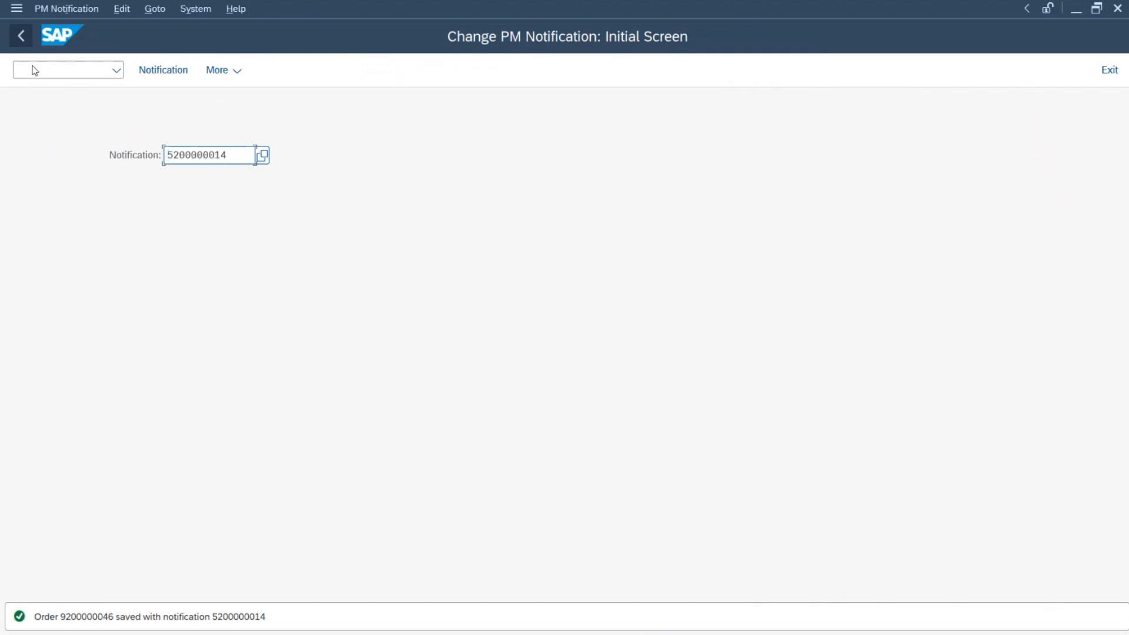
pyautogui.click(43, 73)
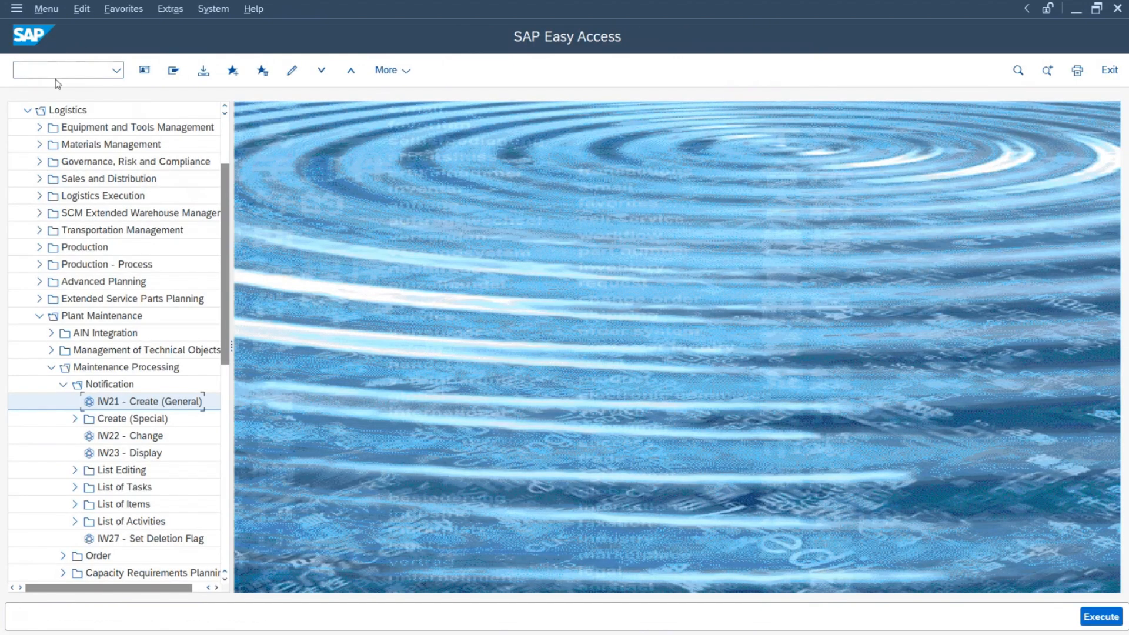
pyautogui.click(58, 71)
pyautogui.write('iw3')
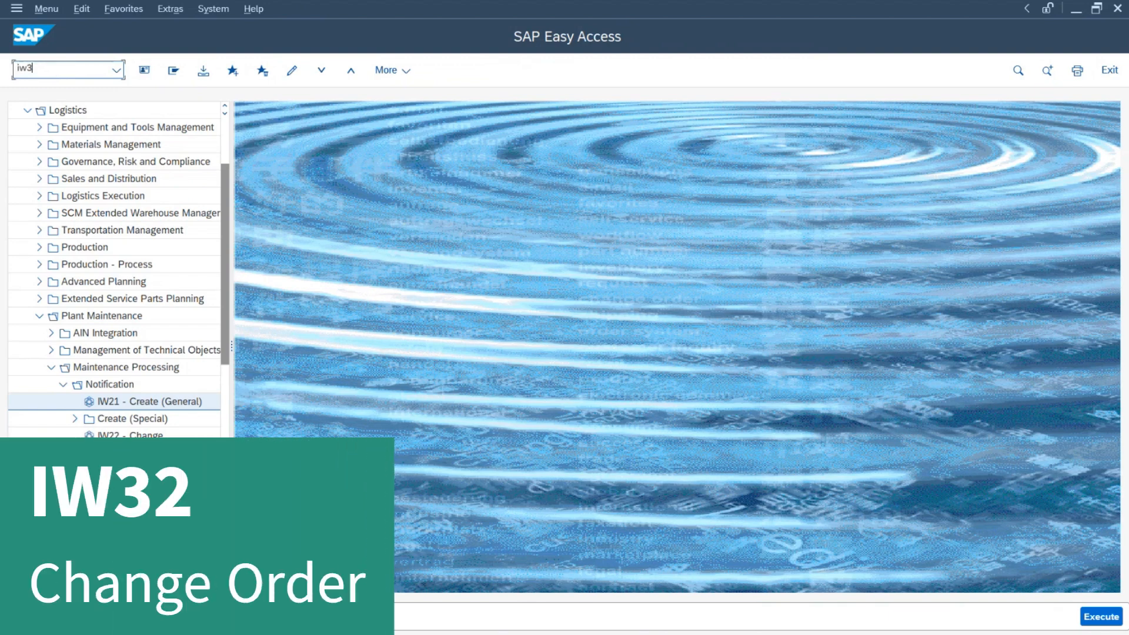
pyautogui.write('2')
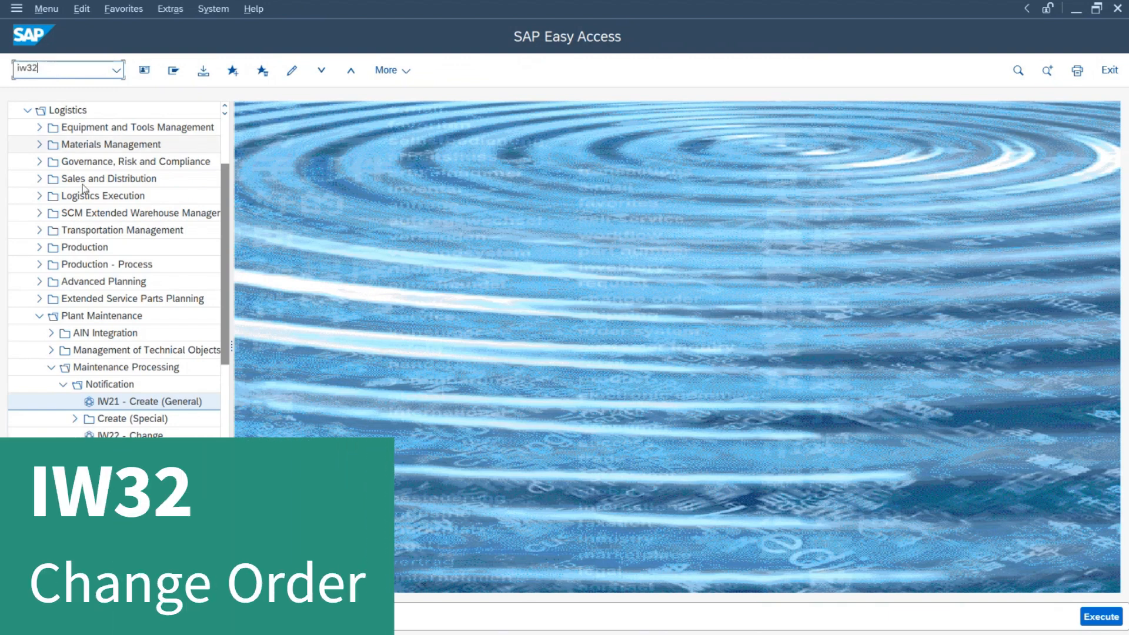
pyautogui.click(62, 385)
pyautogui.click(63, 401)
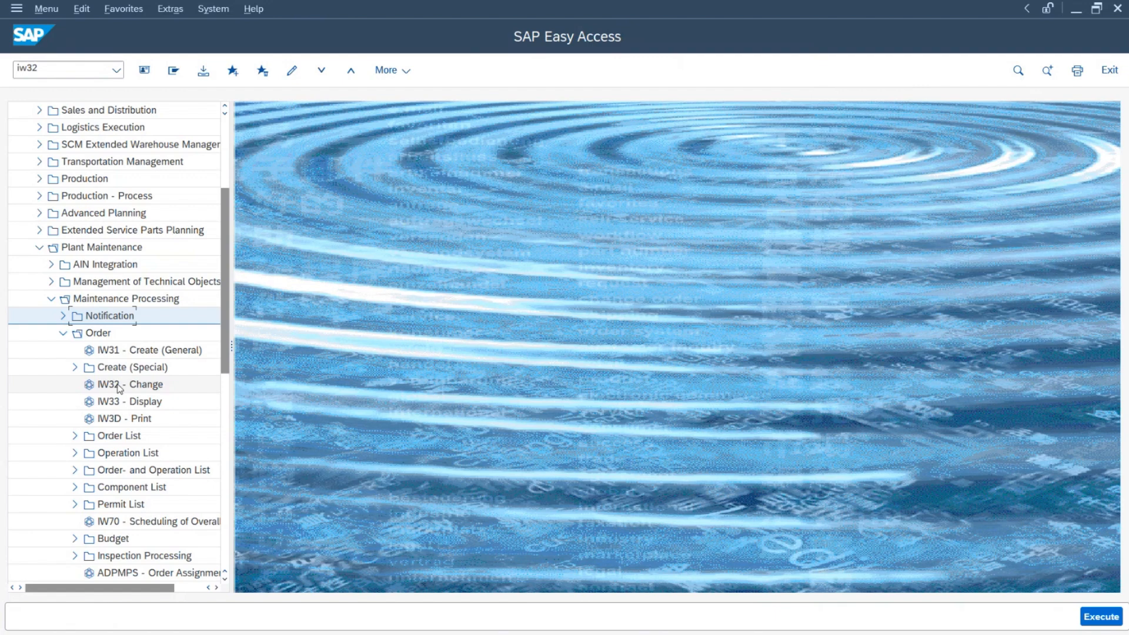
pyautogui.click(75, 67)
pyautogui.press('Return')
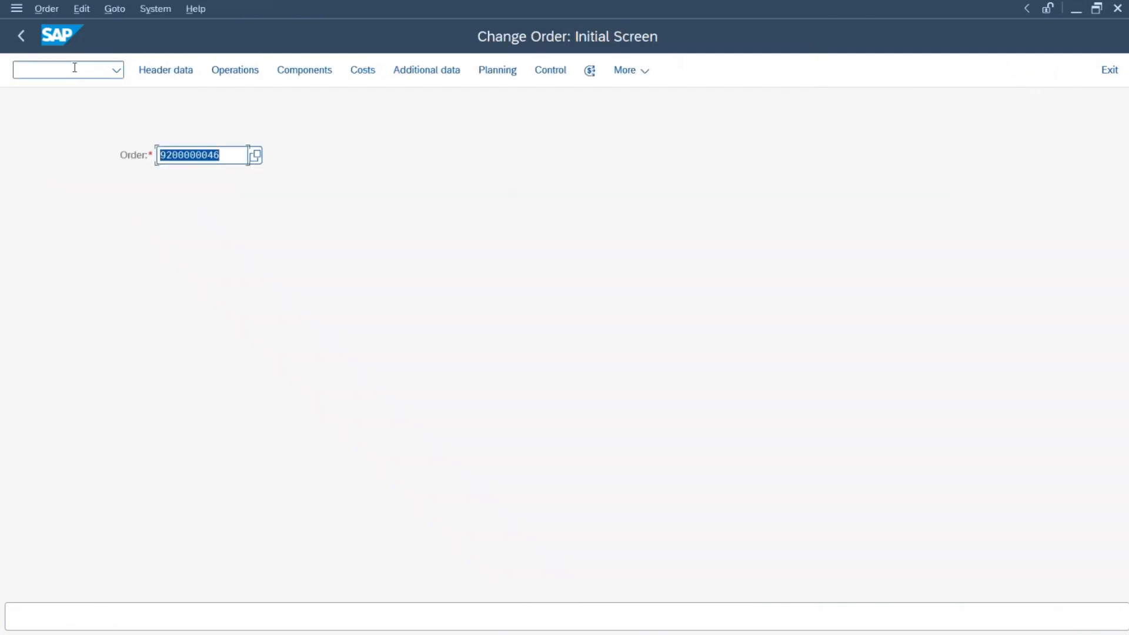
pyautogui.click(234, 157)
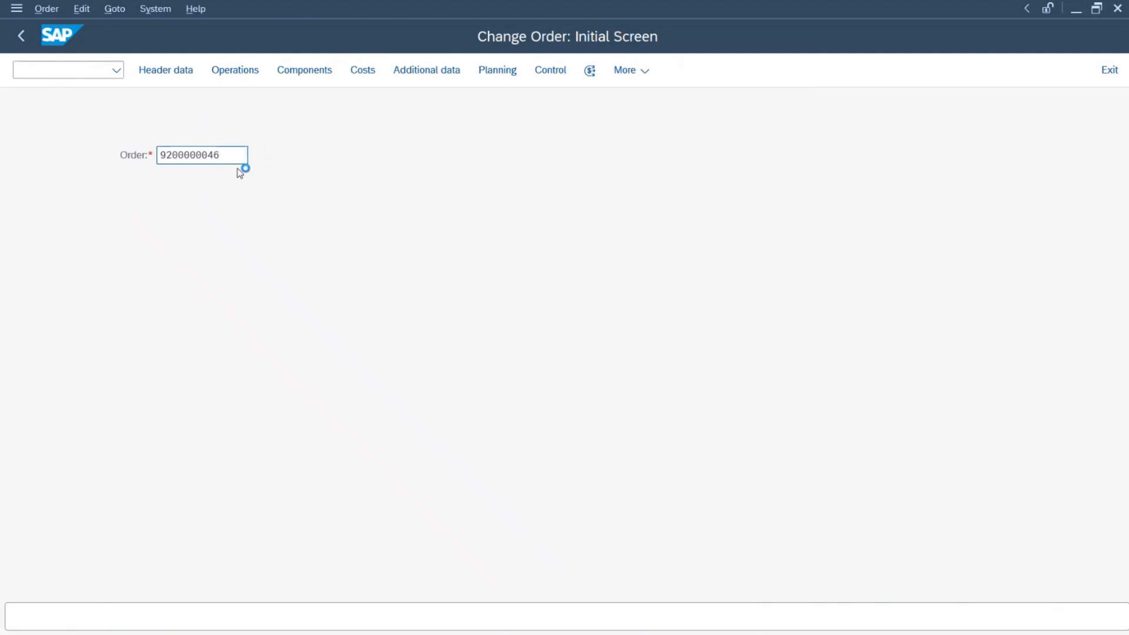
pyautogui.press('Return')
pyautogui.click(125, 162)
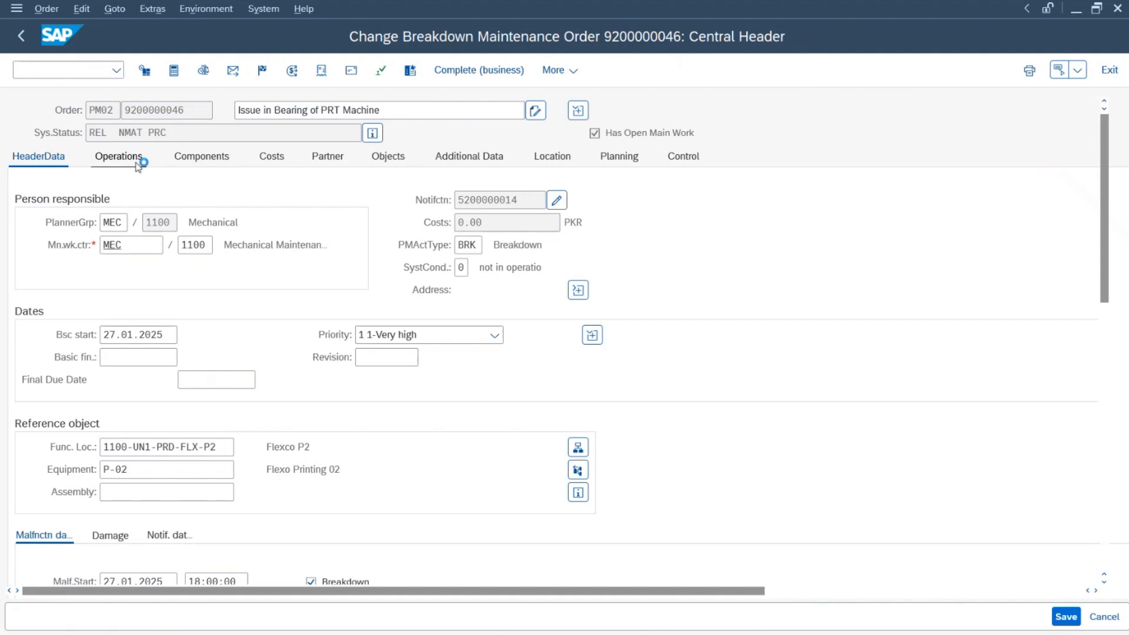
# Step: Change operation 0010's short text to 'Changing Bearing and Luberation'
pyautogui.moveTo(577, 266); pyautogui.dragTo(350, 264)
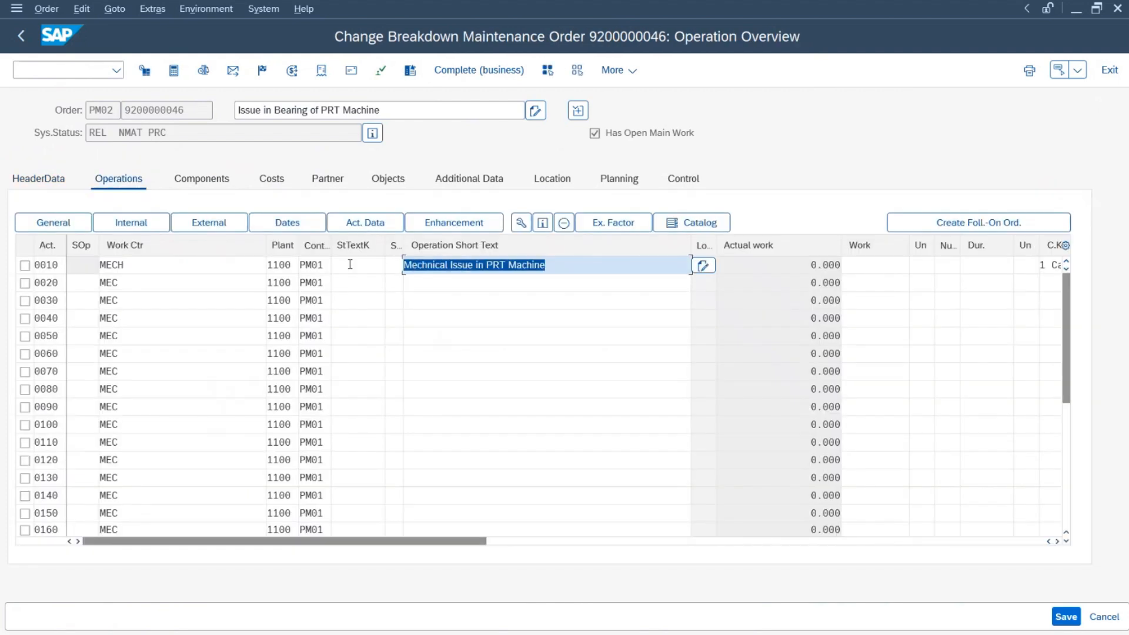
pyautogui.write('CHan')
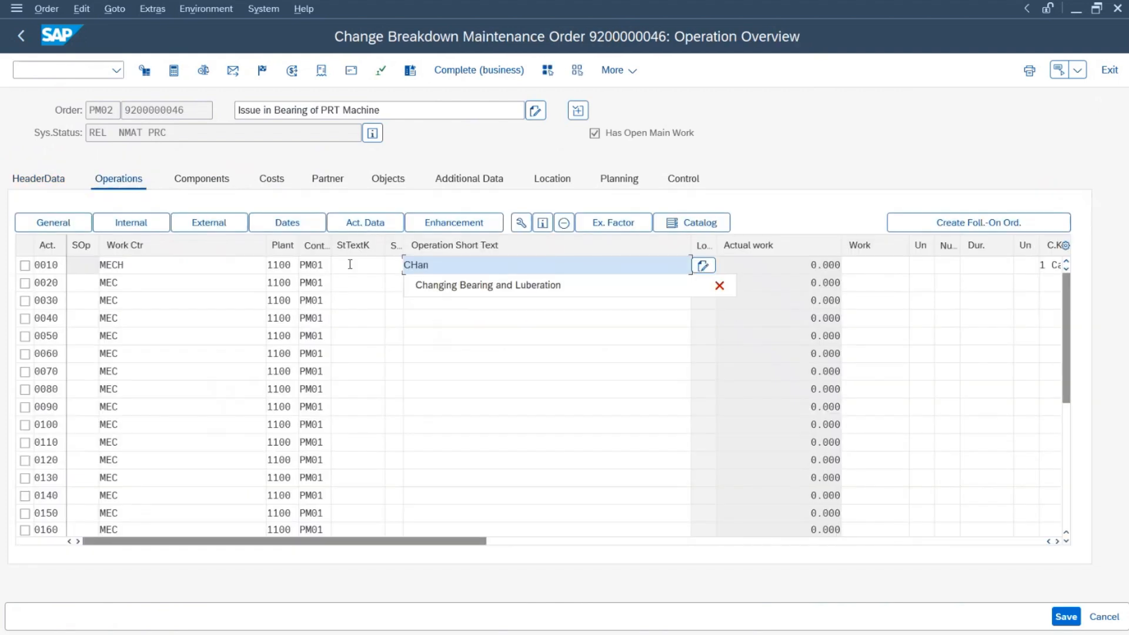
pyautogui.press('Down')
pyautogui.press('Return')
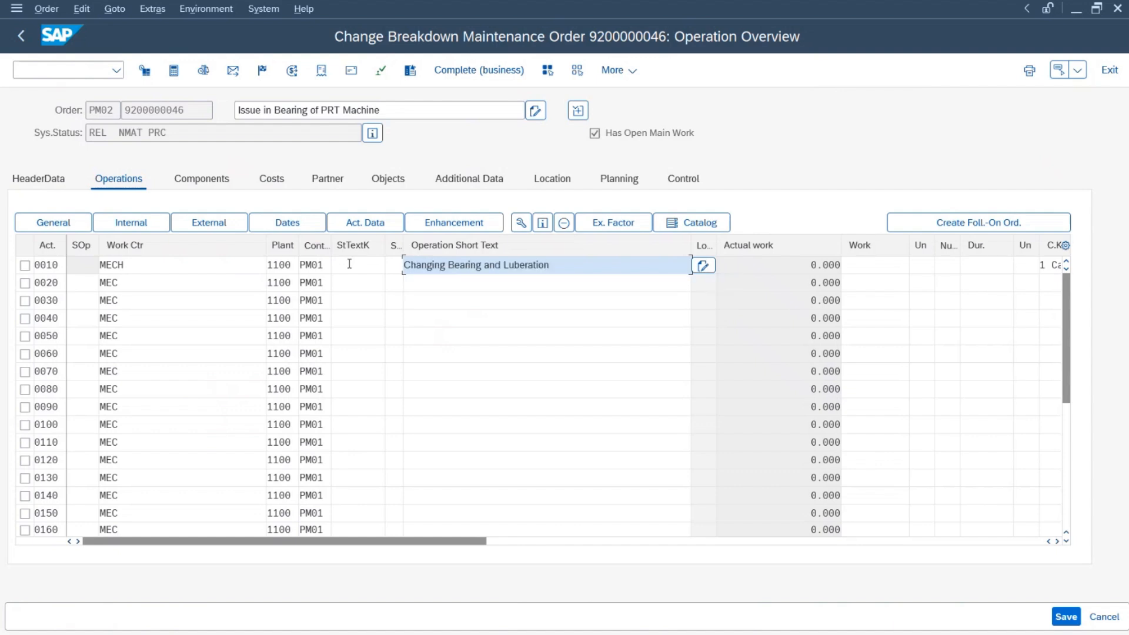
# Step: Change operation 0010's work centre from MECH to MEC
pyautogui.click(142, 266)
pyautogui.doubleClick(232, 269)
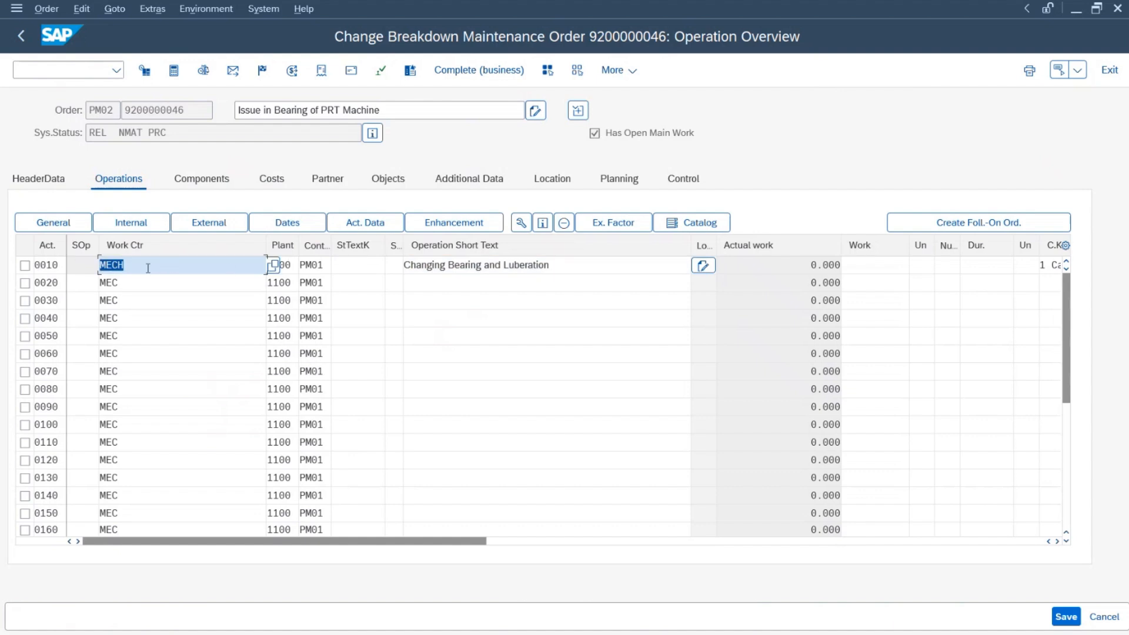
pyautogui.click(26, 181)
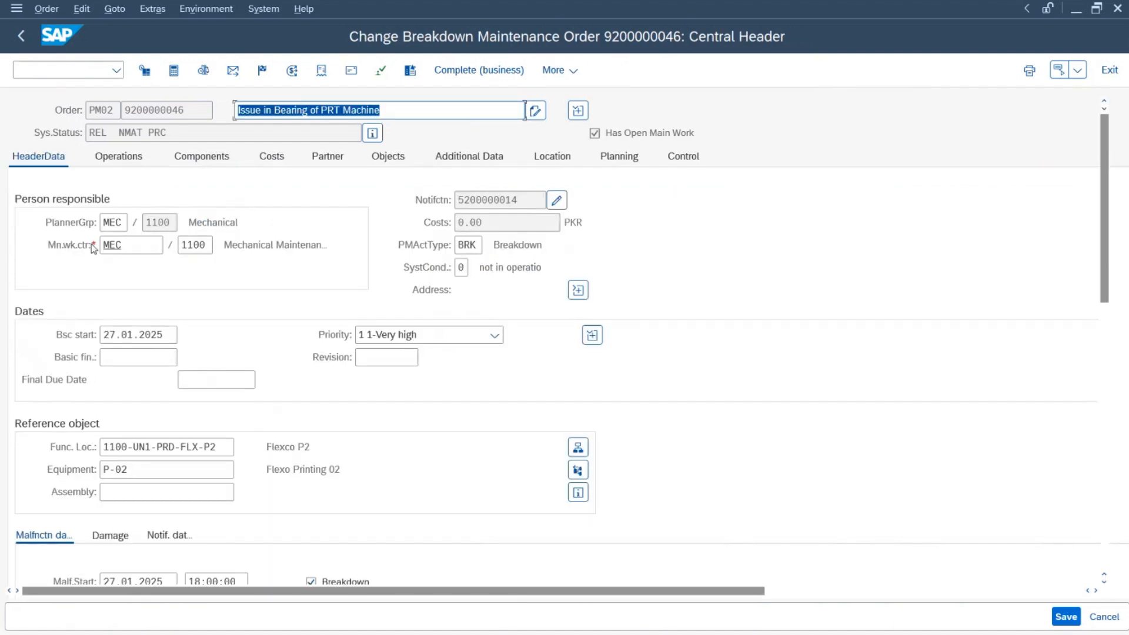
pyautogui.click(143, 162)
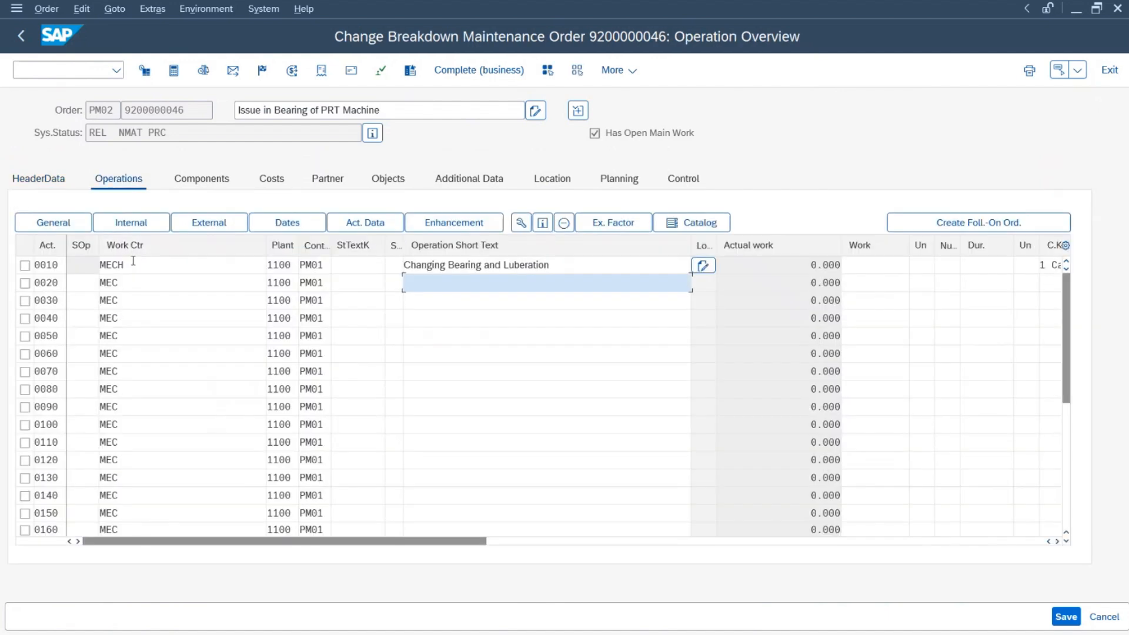
pyautogui.click(139, 266)
pyautogui.press('BackSpace')
pyautogui.press('Return')
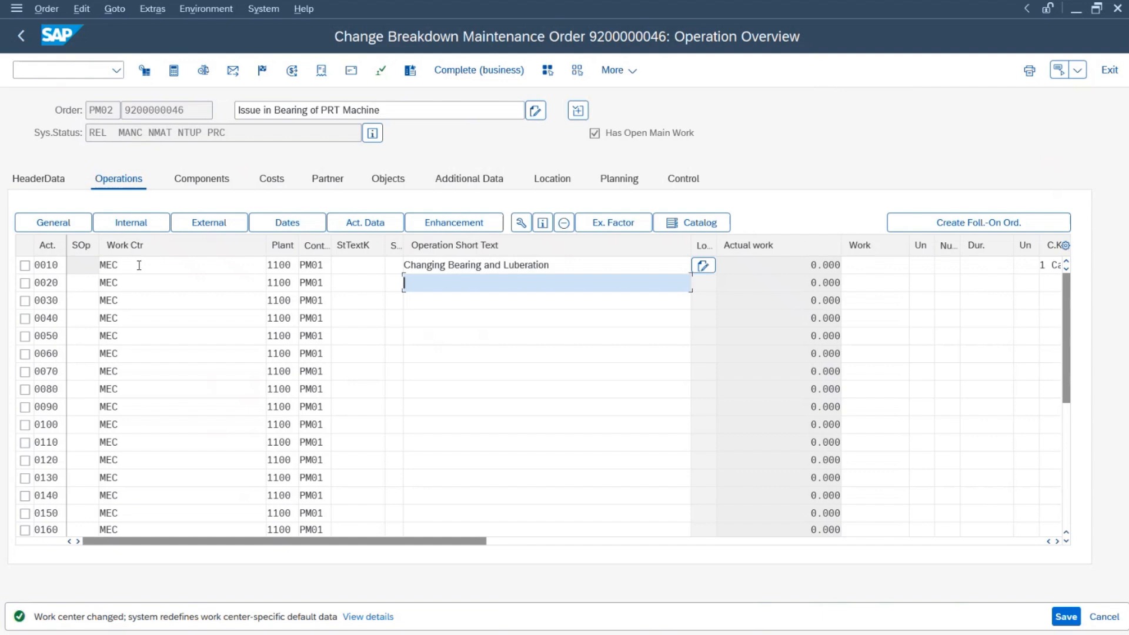
# Step: Enter 2 HR of work for operation 0010 with duration unit HR, dismissing the operating-time notice
pyautogui.click(890, 265)
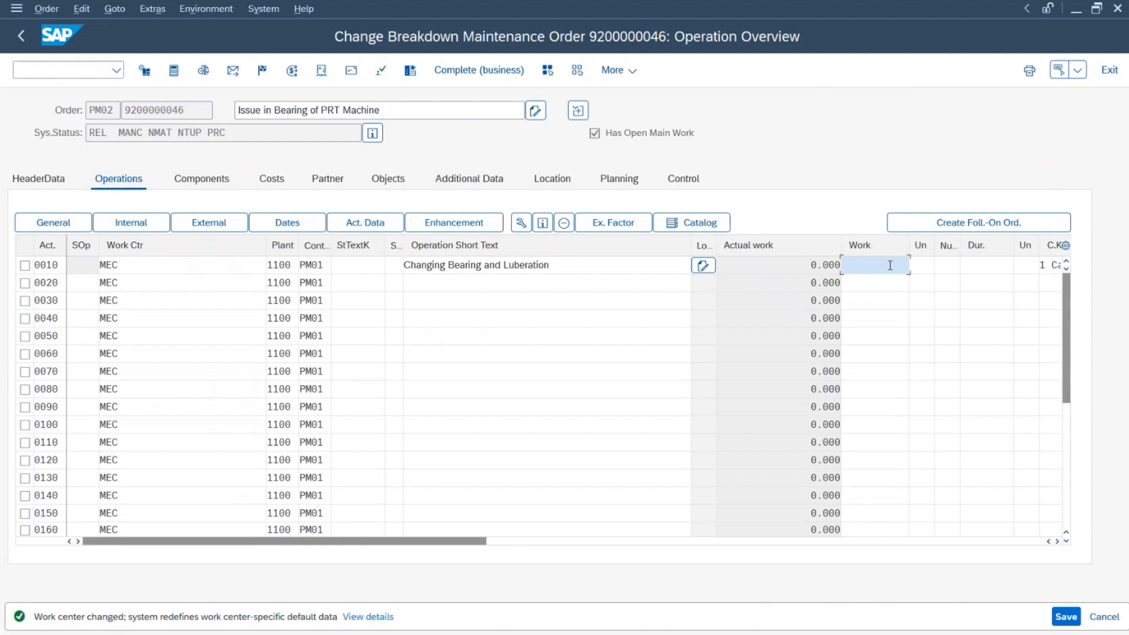
pyautogui.write('2')
pyautogui.press('Tab')
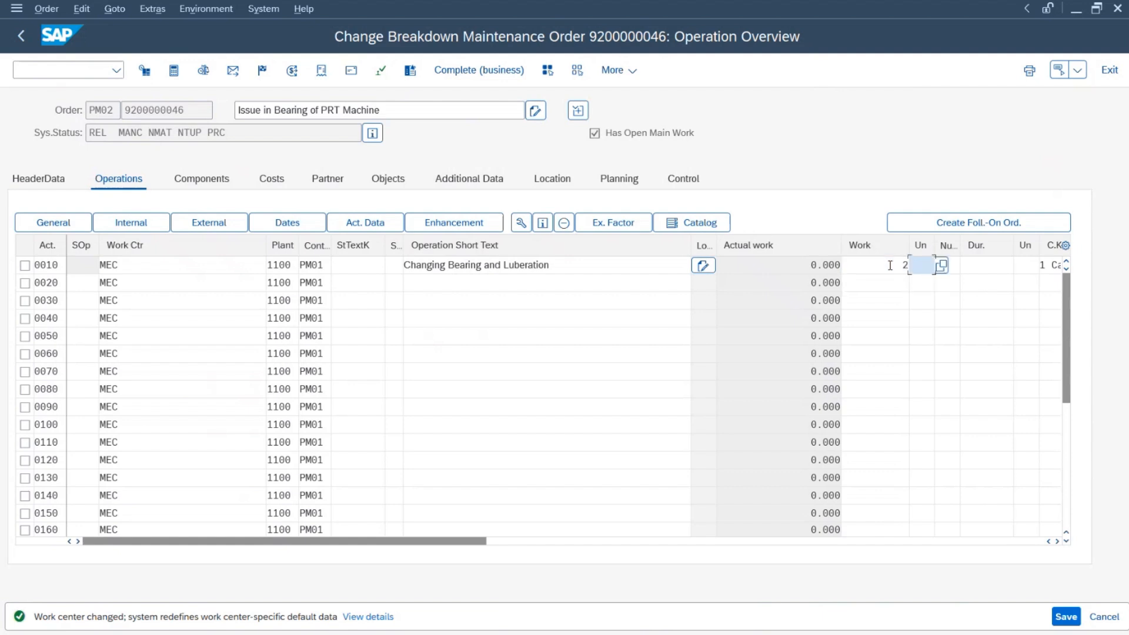
pyautogui.write('HR')
pyautogui.press('Tab')
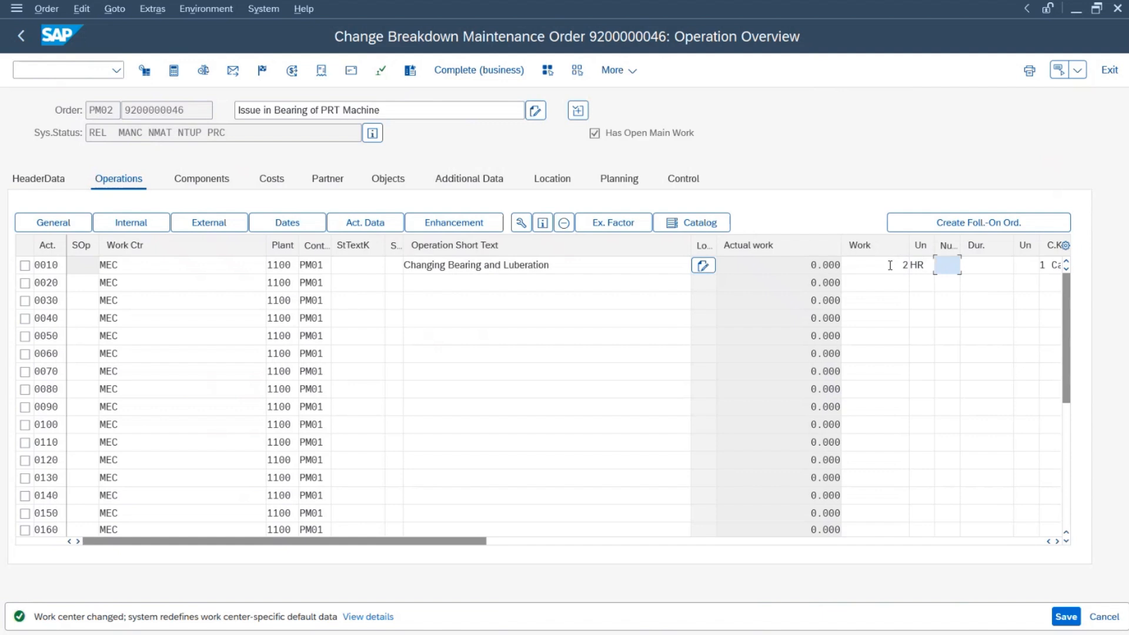
pyautogui.press('Tab')
pyautogui.press('Tab')
pyautogui.write('H')
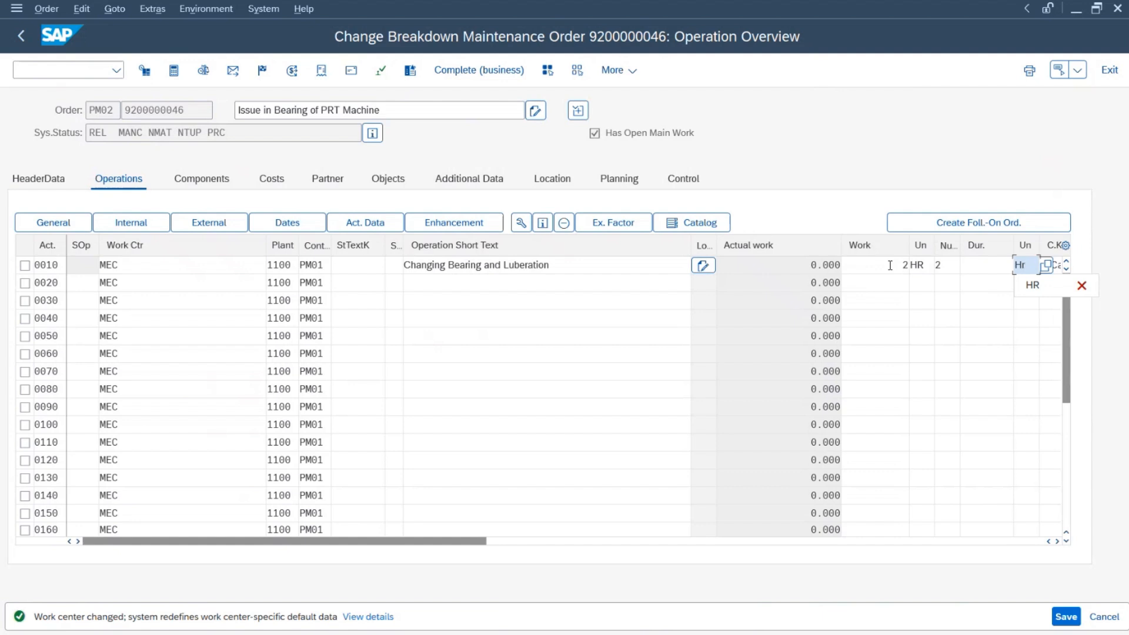
pyautogui.press('Return')
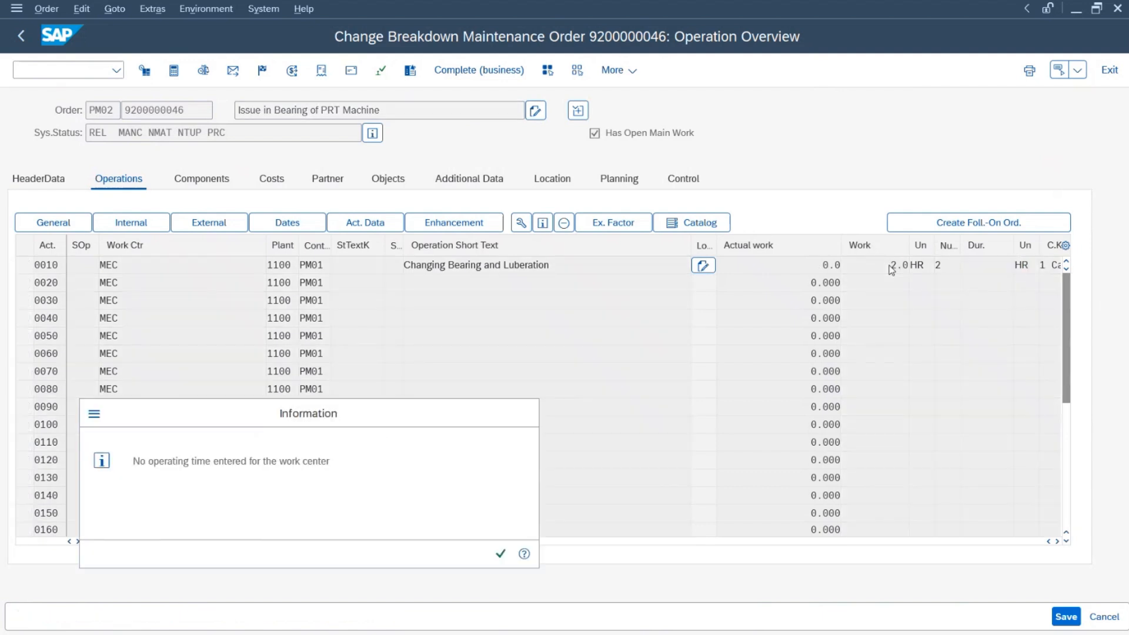
pyautogui.press('Return')
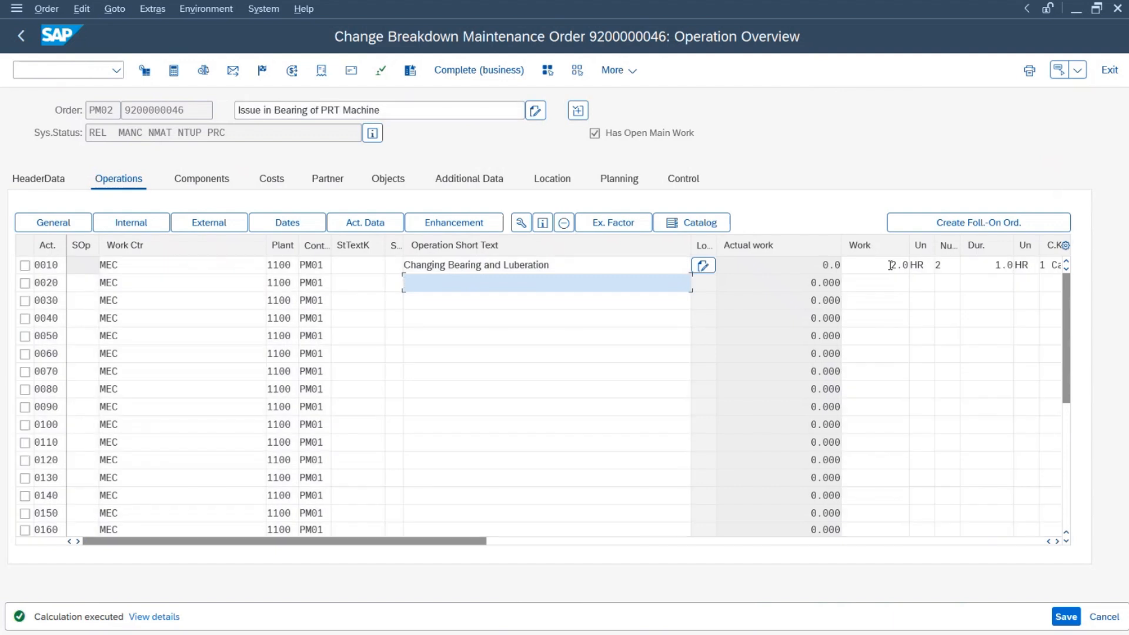
# Step: Verify operation 0010 shows 2.0 work, 2 capacities and 1.0 hour duration
pyautogui.click(969, 265)
pyautogui.click(899, 268)
pyautogui.moveTo(886, 266); pyautogui.dragTo(917, 266)
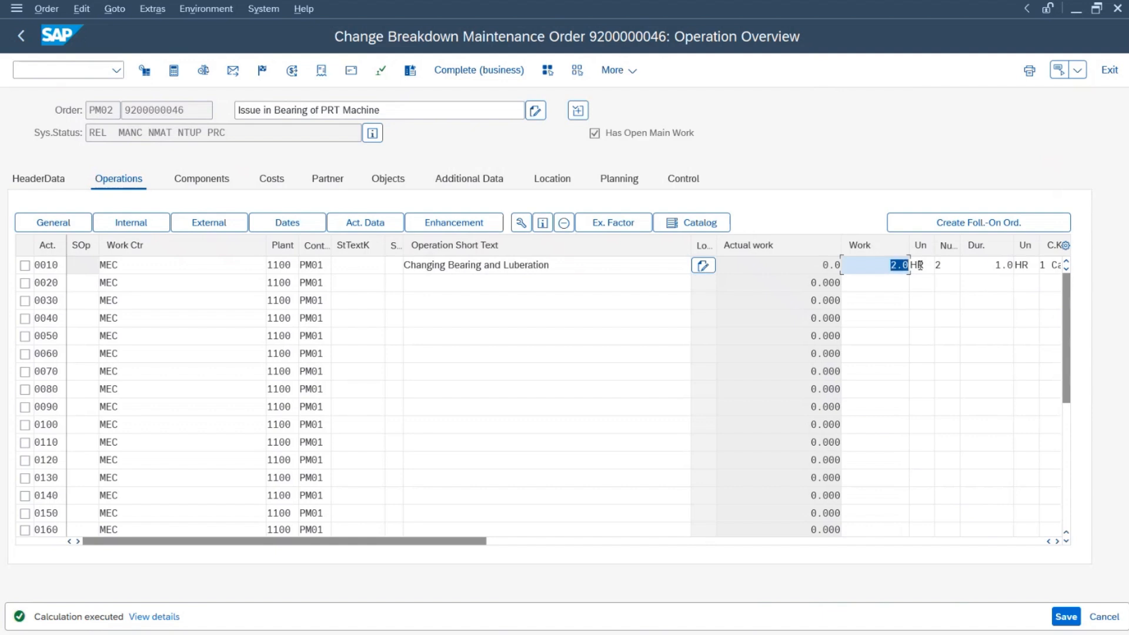
pyautogui.click(952, 265)
pyautogui.moveTo(986, 265); pyautogui.dragTo(1014, 264)
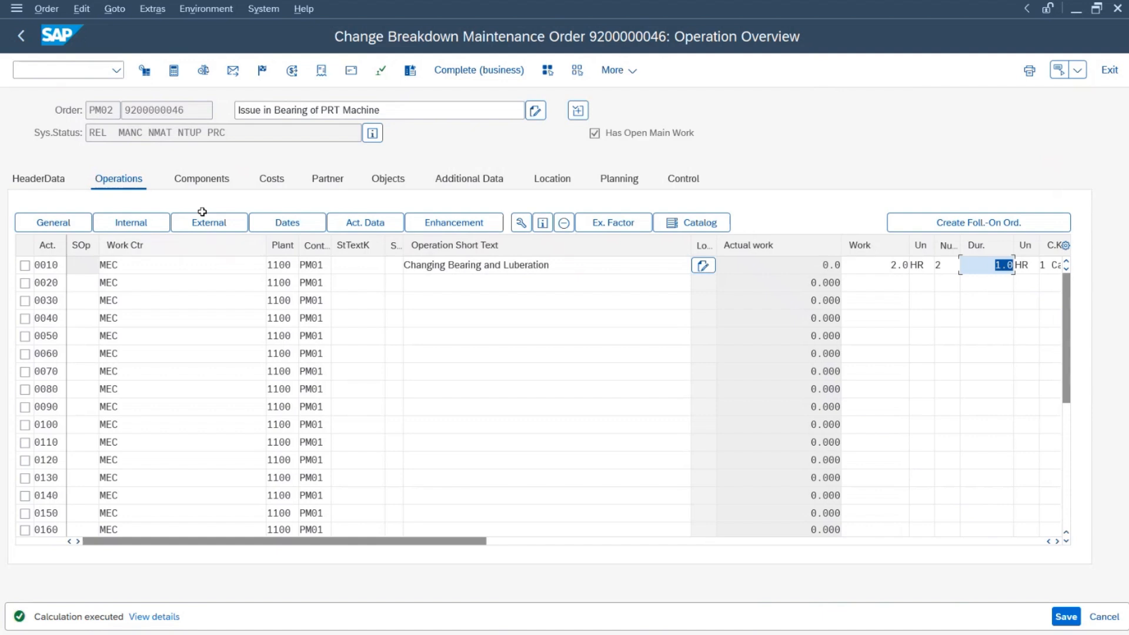
pyautogui.click(209, 182)
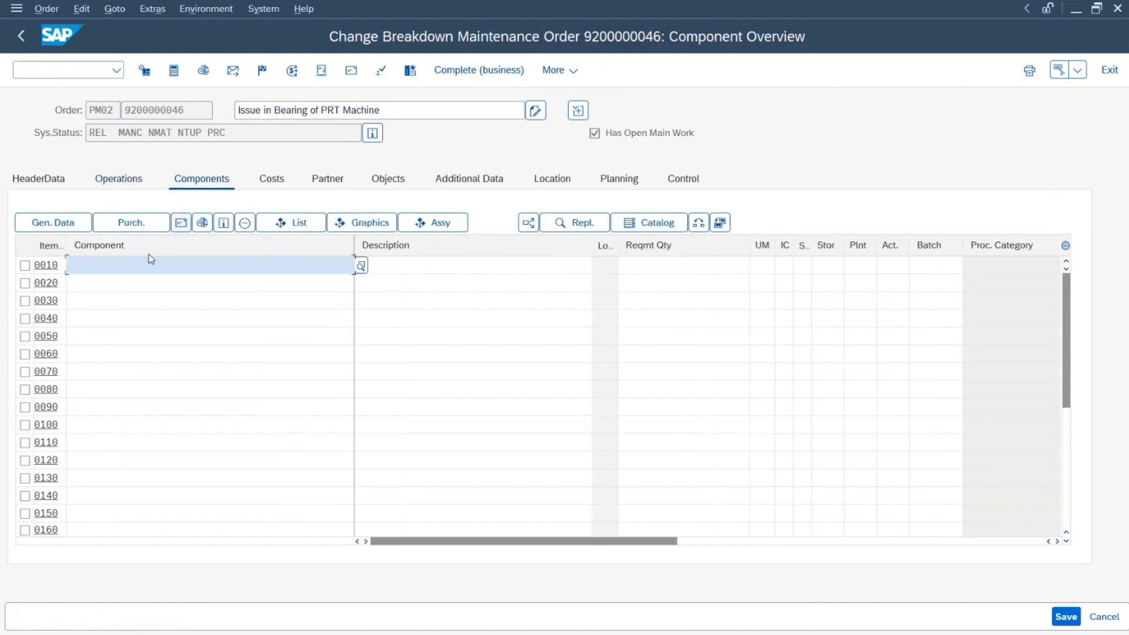
pyautogui.click(138, 262)
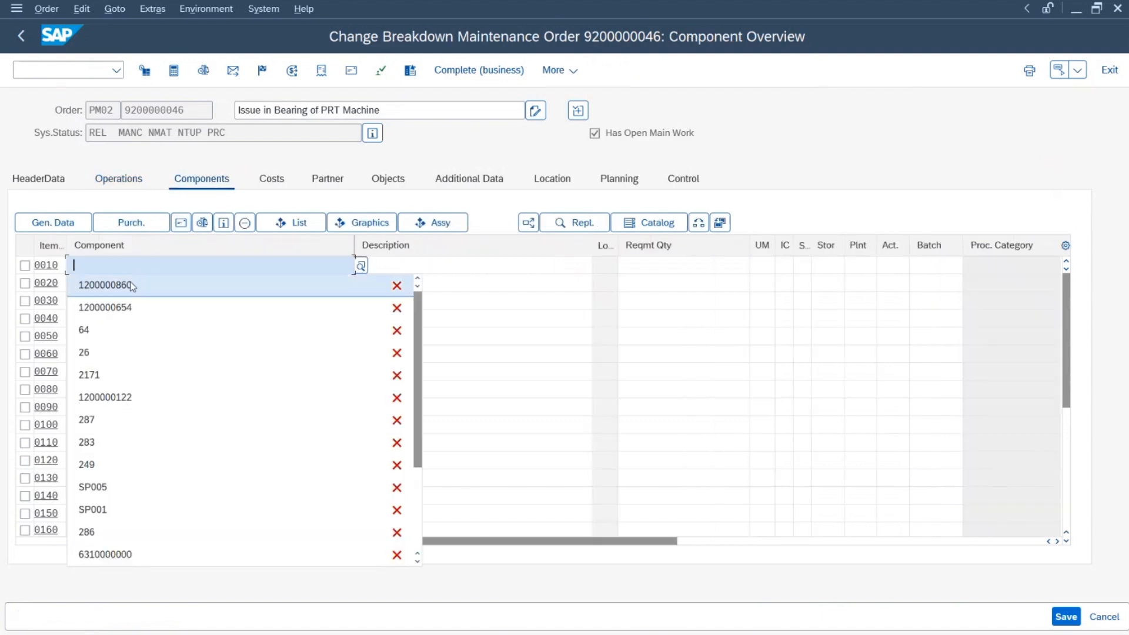
pyautogui.click(130, 283)
pyautogui.press('Return')
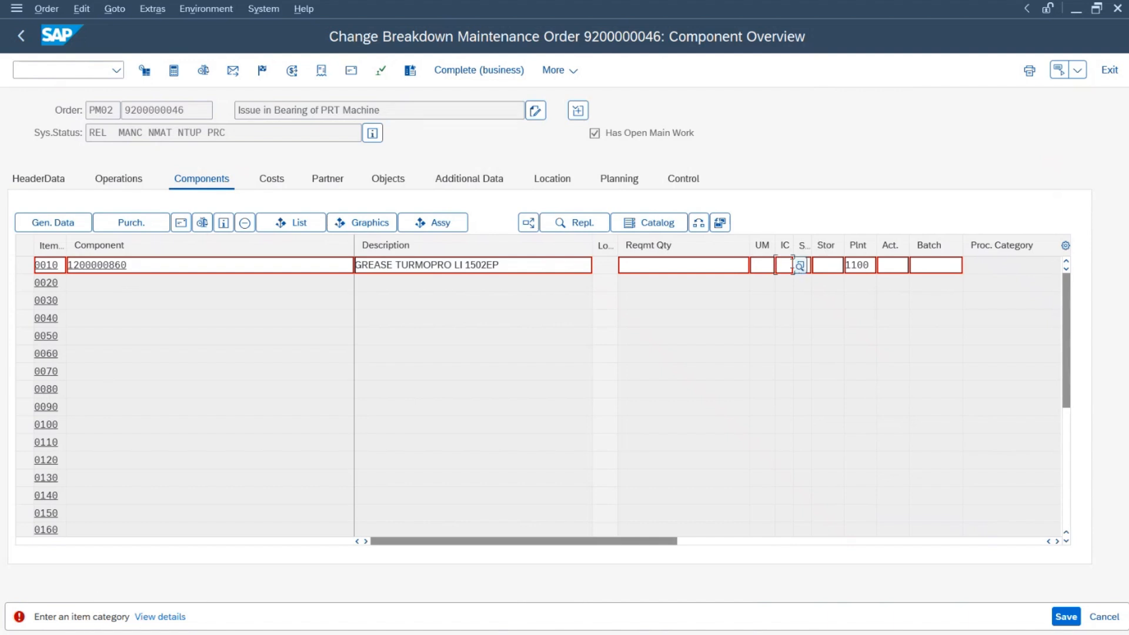
pyautogui.click(800, 266)
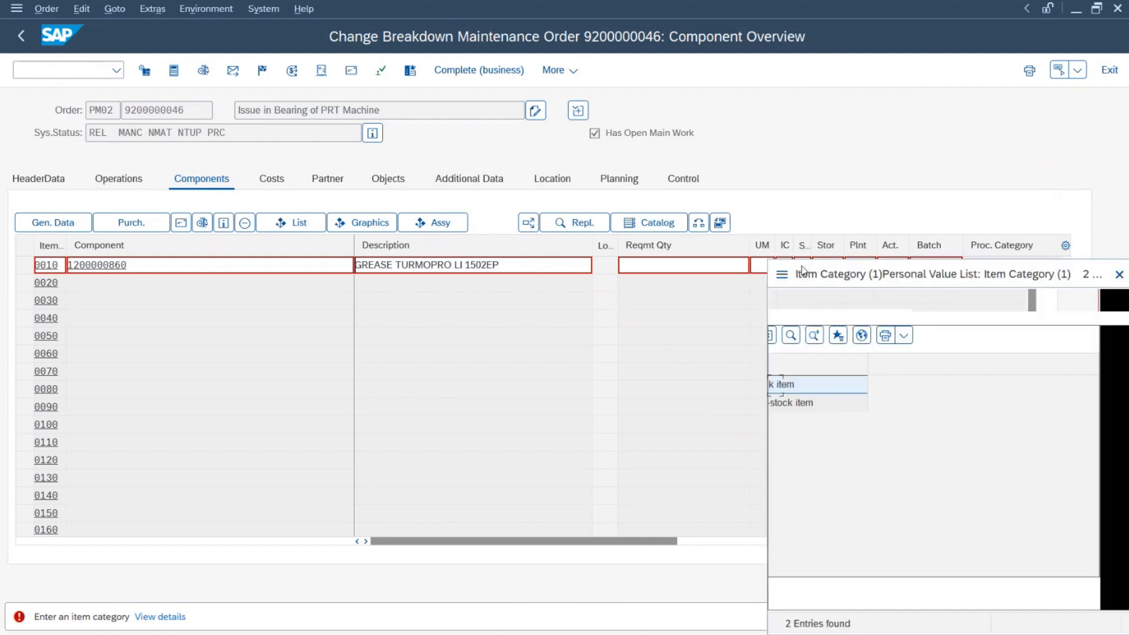
pyautogui.moveTo(803, 271); pyautogui.dragTo(401, 122)
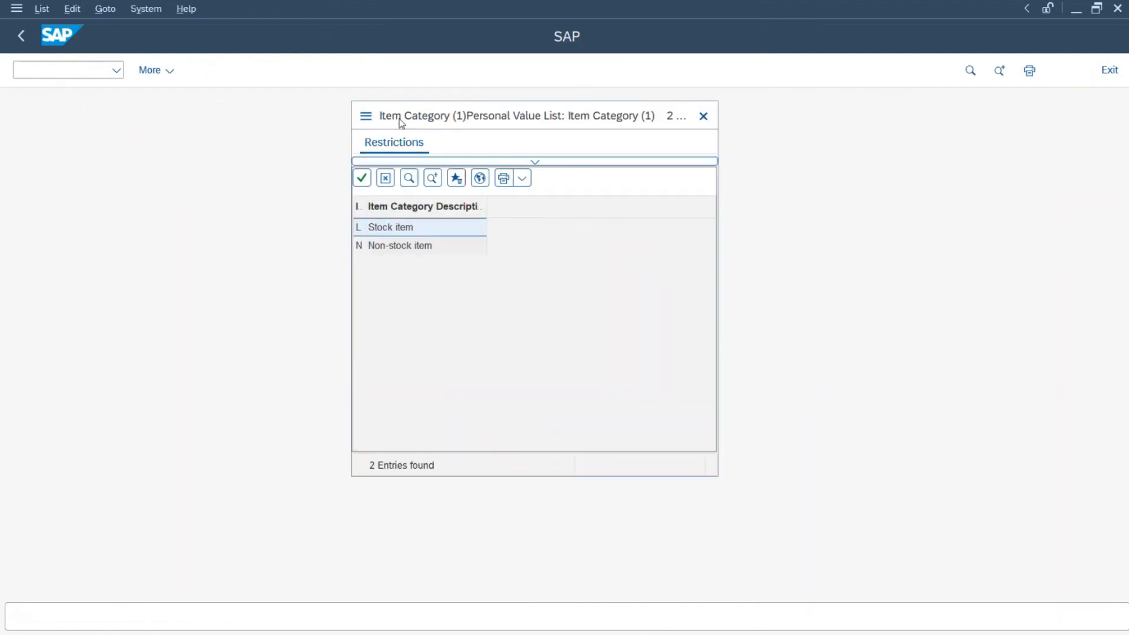
pyautogui.doubleClick(408, 233)
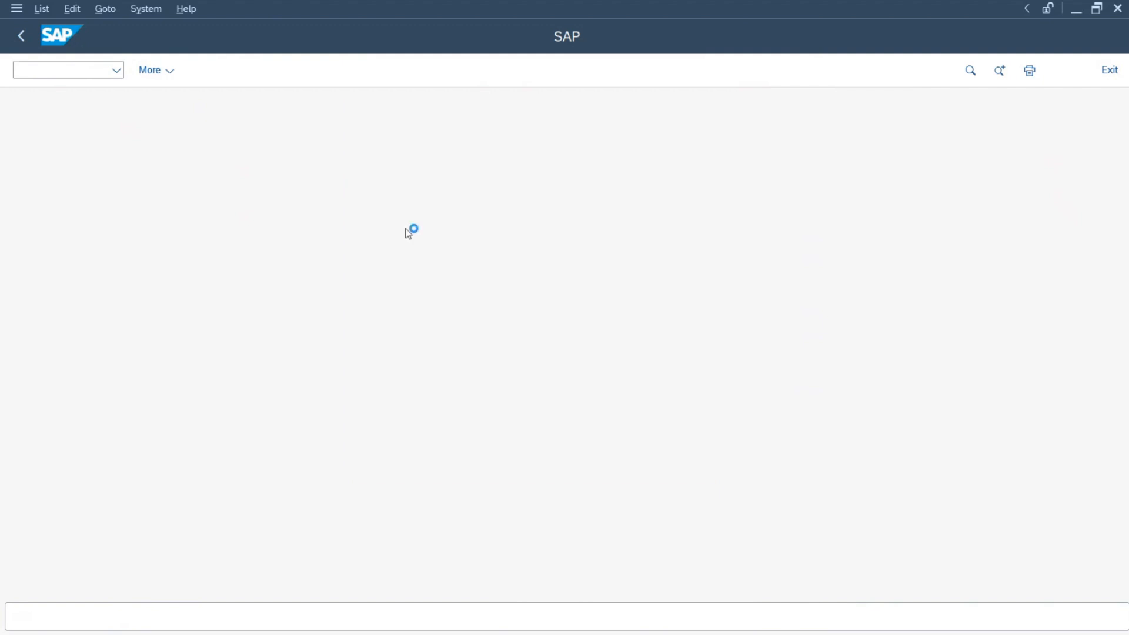
pyautogui.press('Return')
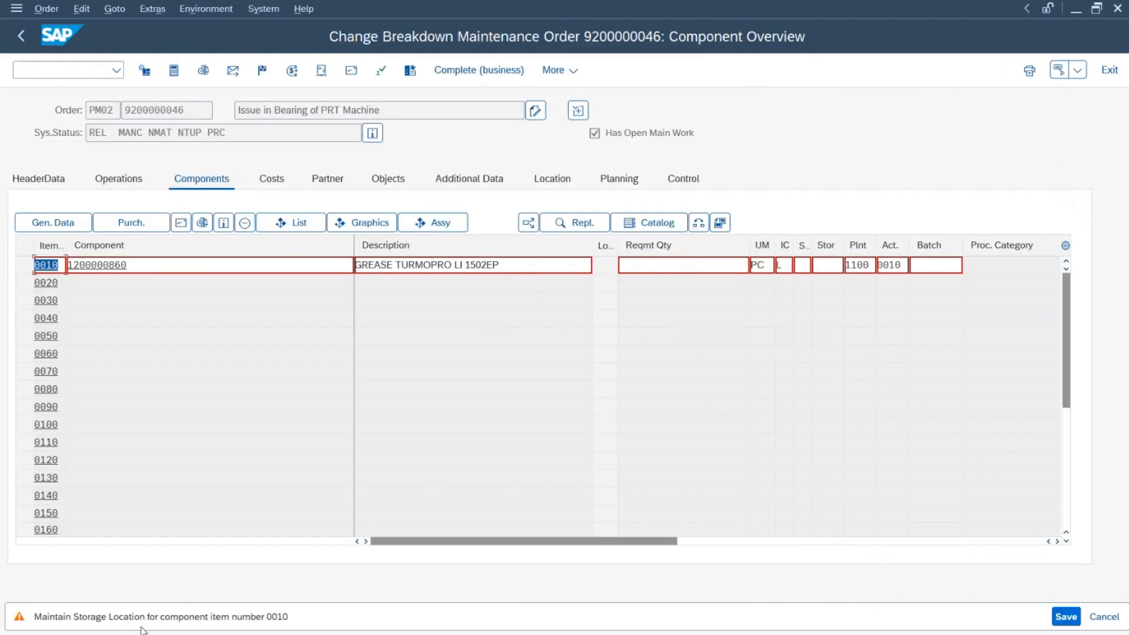
# Step: Set the grease's storage location to 1107 Engineering Work and requirement quantity to 1
pyautogui.click(834, 264)
pyautogui.click(861, 265)
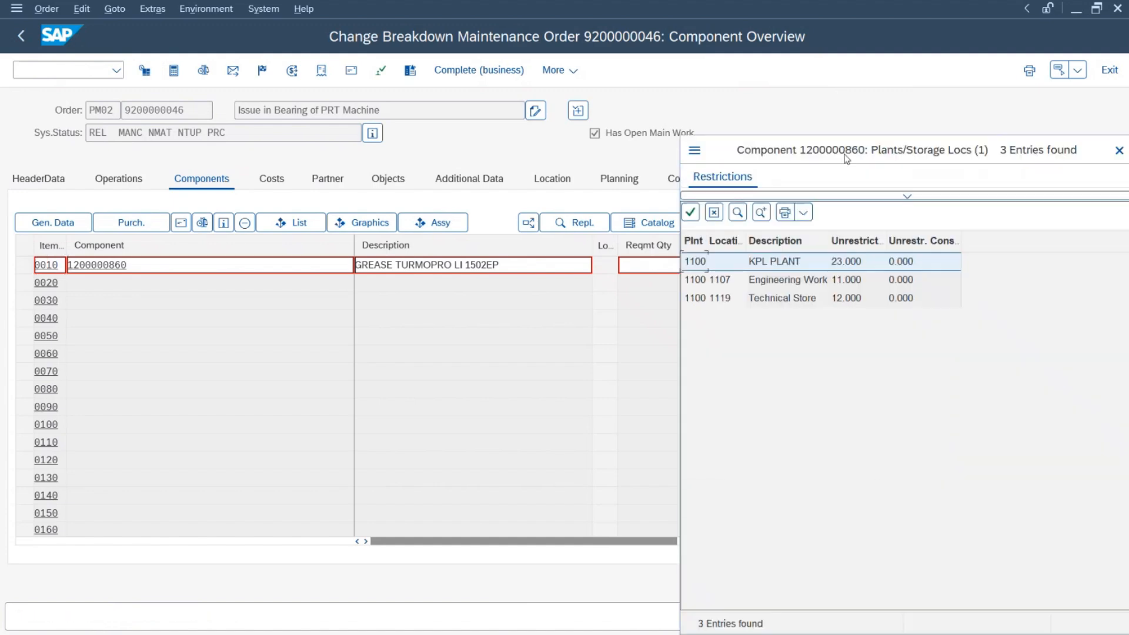
pyautogui.moveTo(847, 156); pyautogui.dragTo(602, 98)
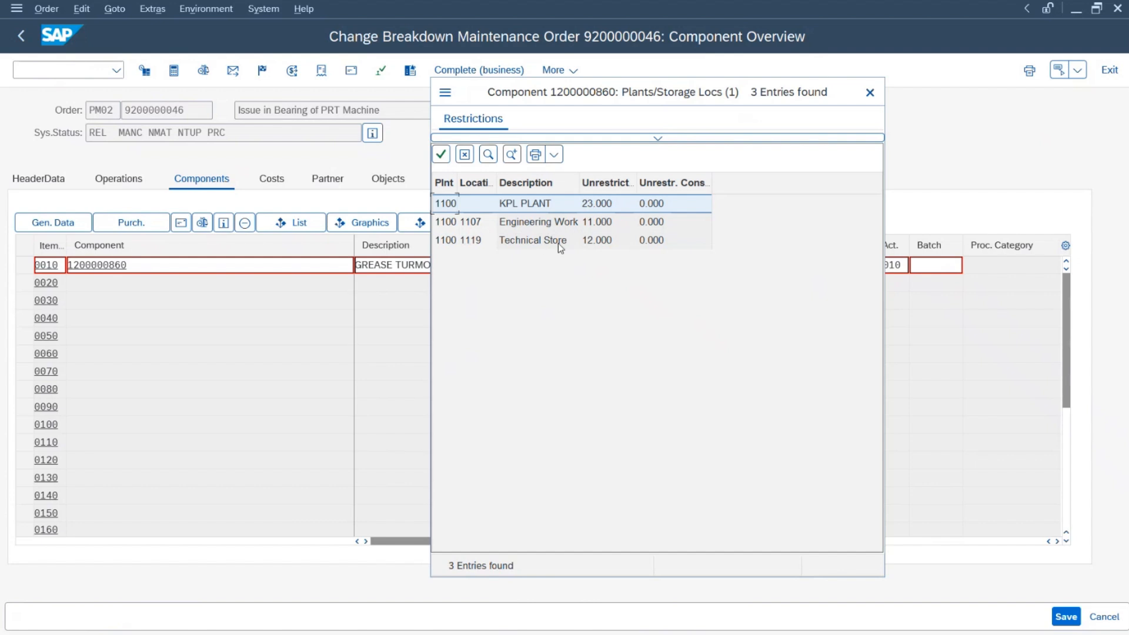
pyautogui.click(521, 224)
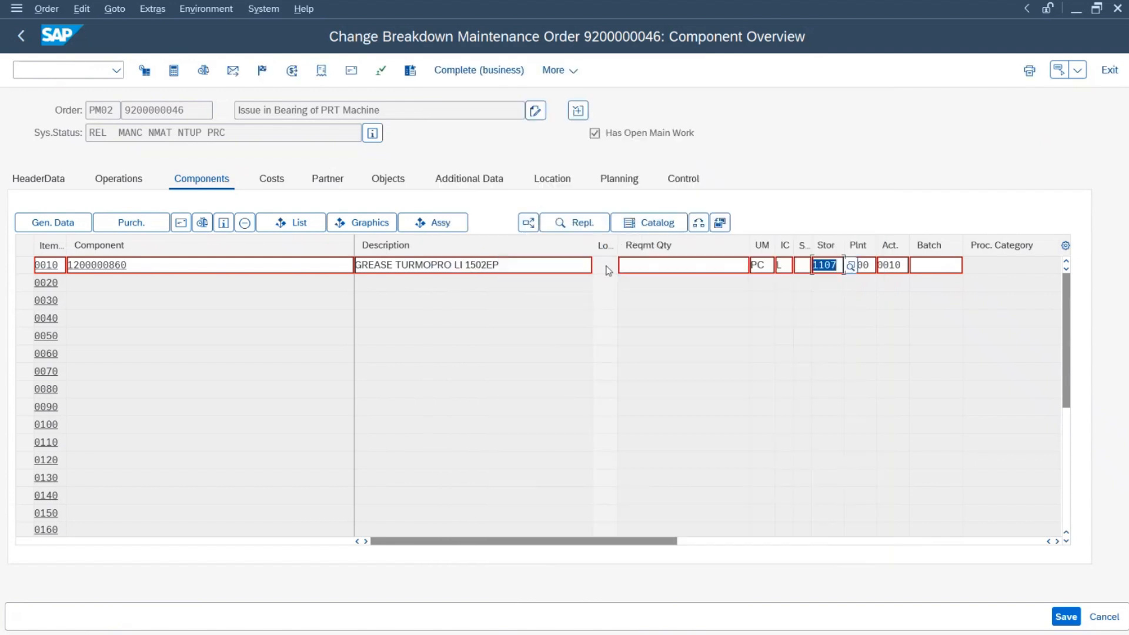
pyautogui.click(679, 266)
pyautogui.write('1')
pyautogui.press('Return')
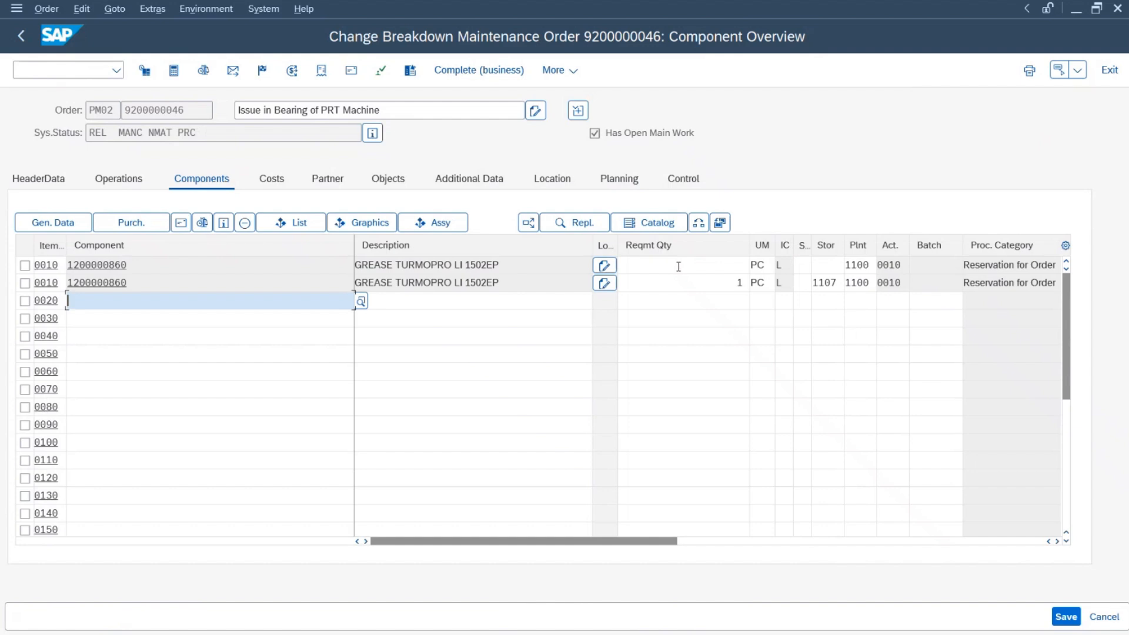
# Step: Delete the duplicate empty grease line from the component list
pyautogui.click(24, 265)
pyautogui.click(244, 223)
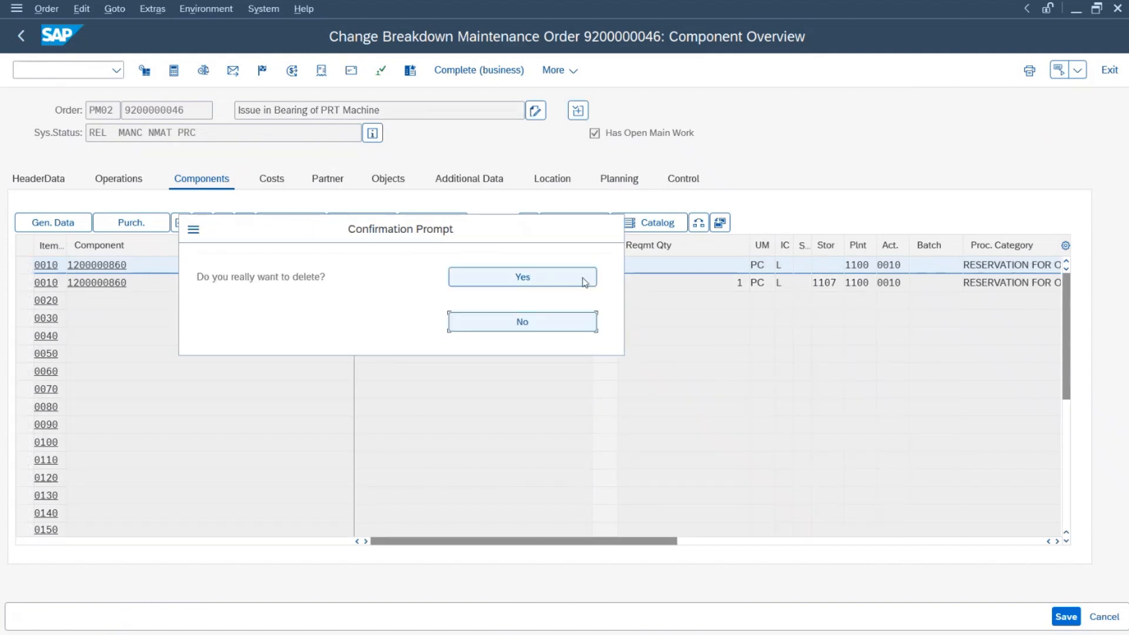
pyautogui.click(585, 283)
pyautogui.click(106, 282)
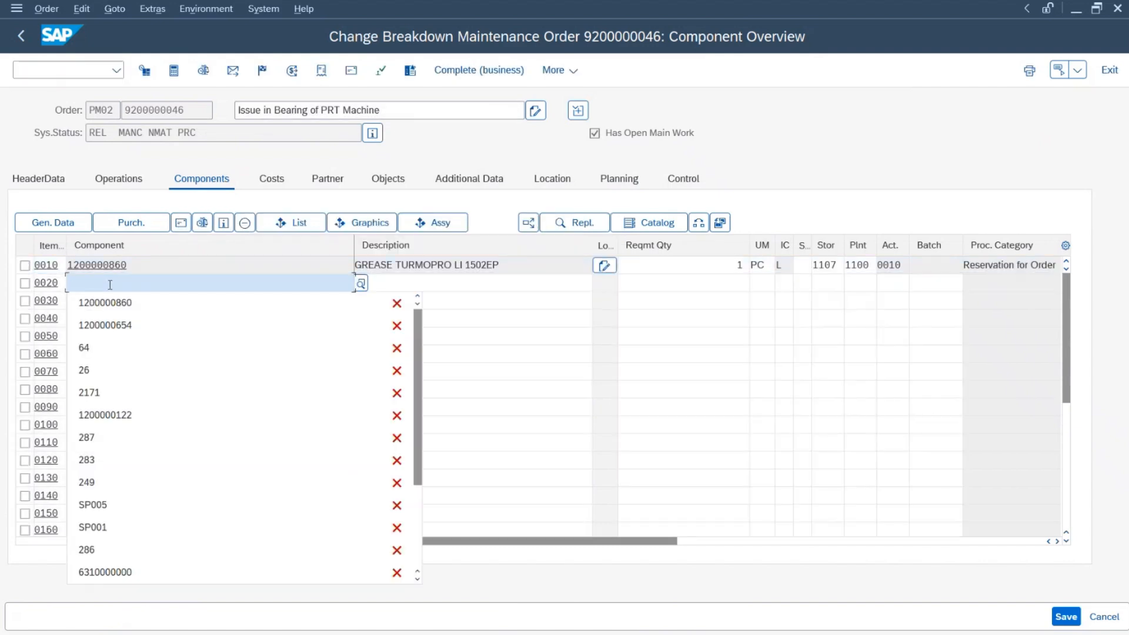
pyautogui.click(110, 325)
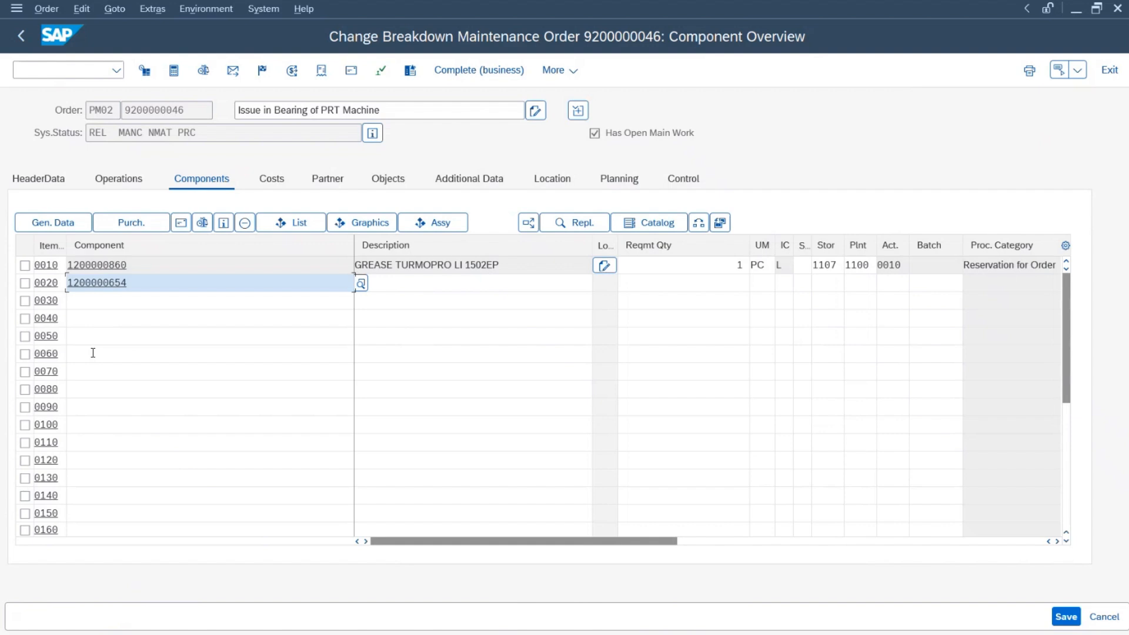
pyautogui.press('Return')
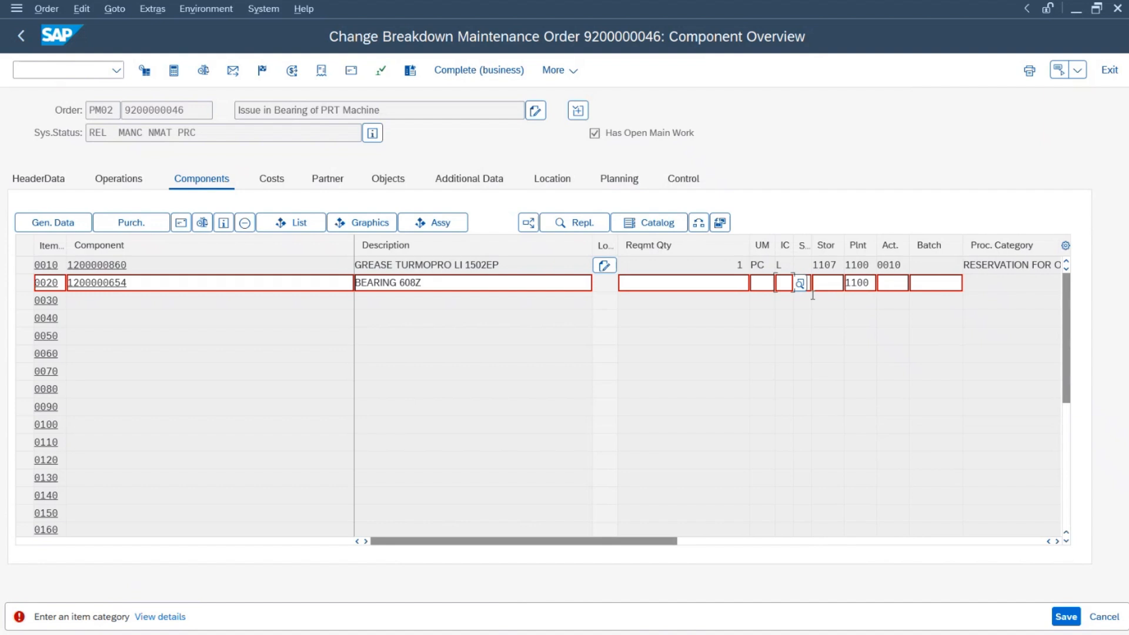
pyautogui.click(800, 284)
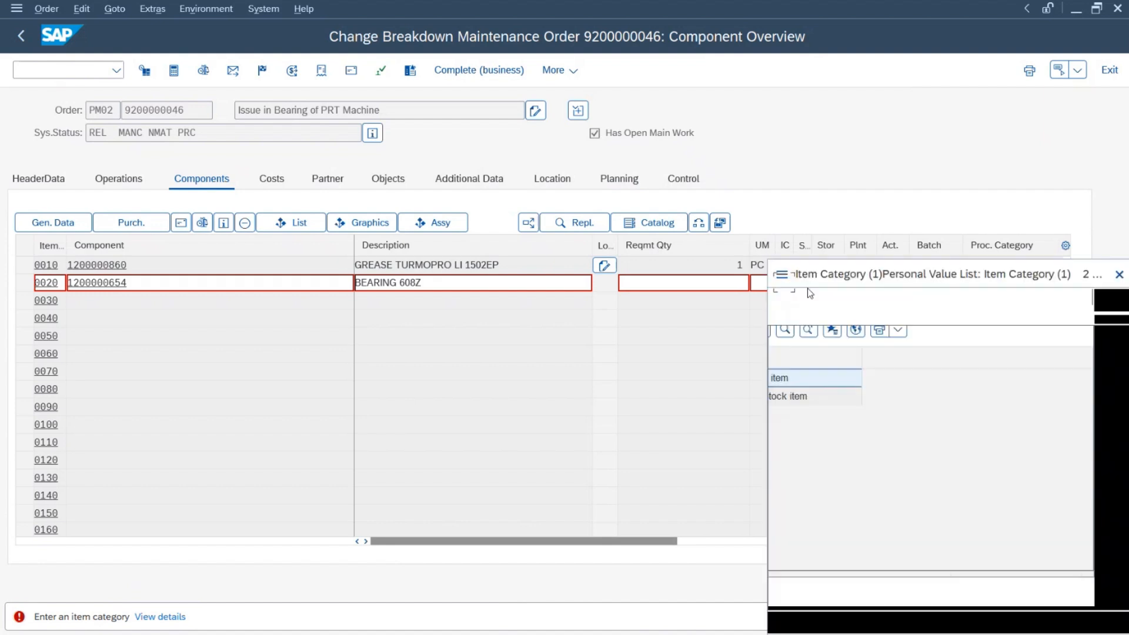
pyautogui.doubleClick(821, 388)
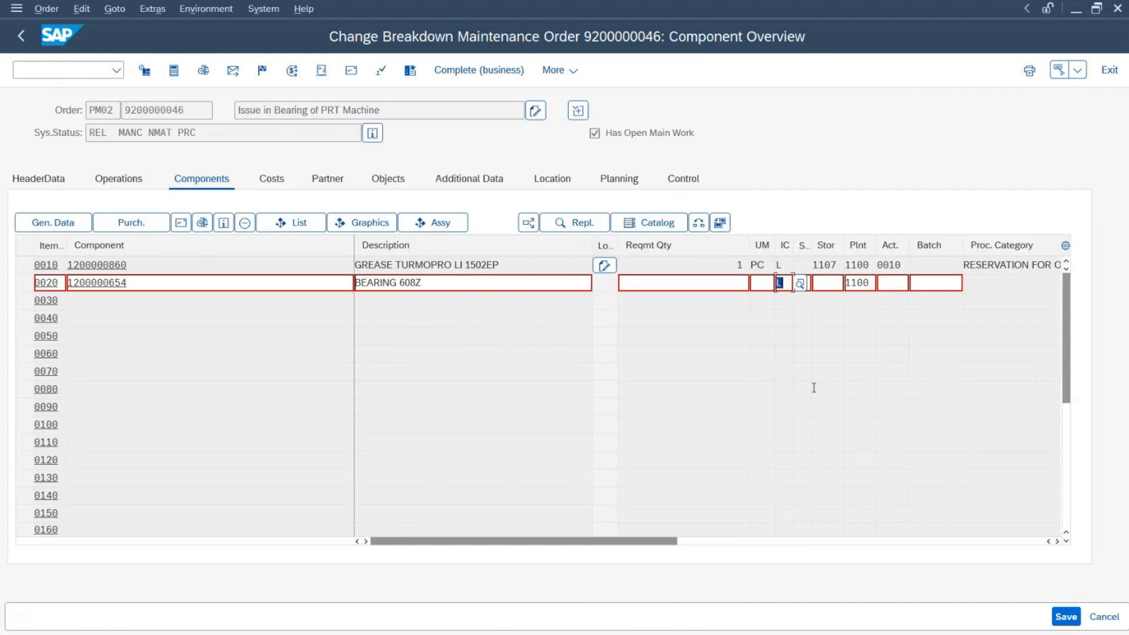
pyautogui.click(828, 283)
pyautogui.click(851, 283)
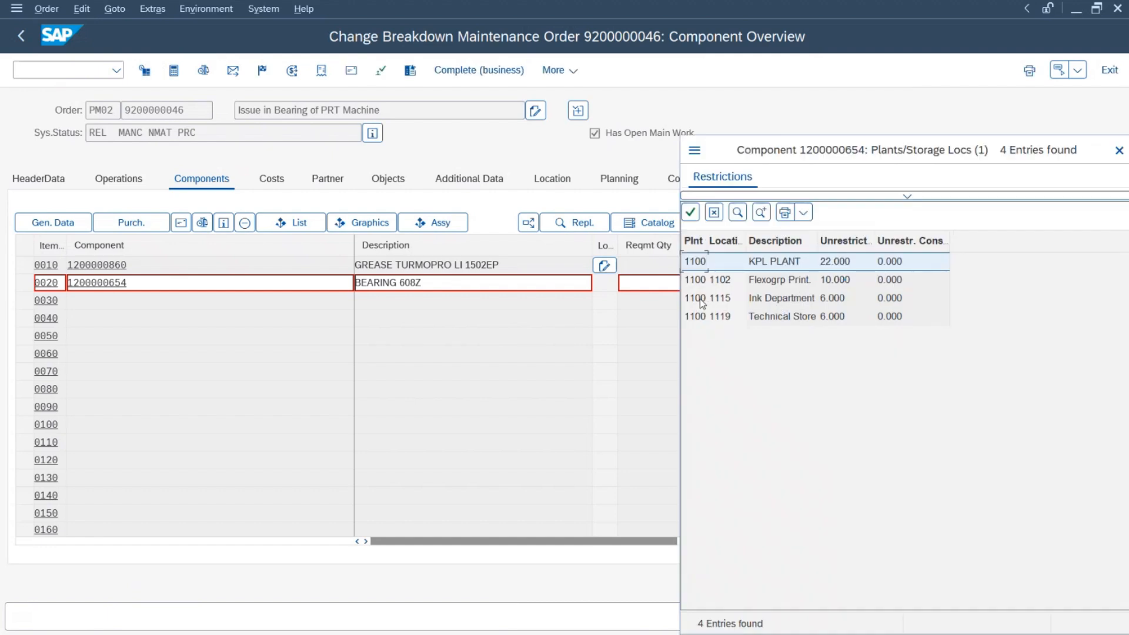
pyautogui.doubleClick(701, 318)
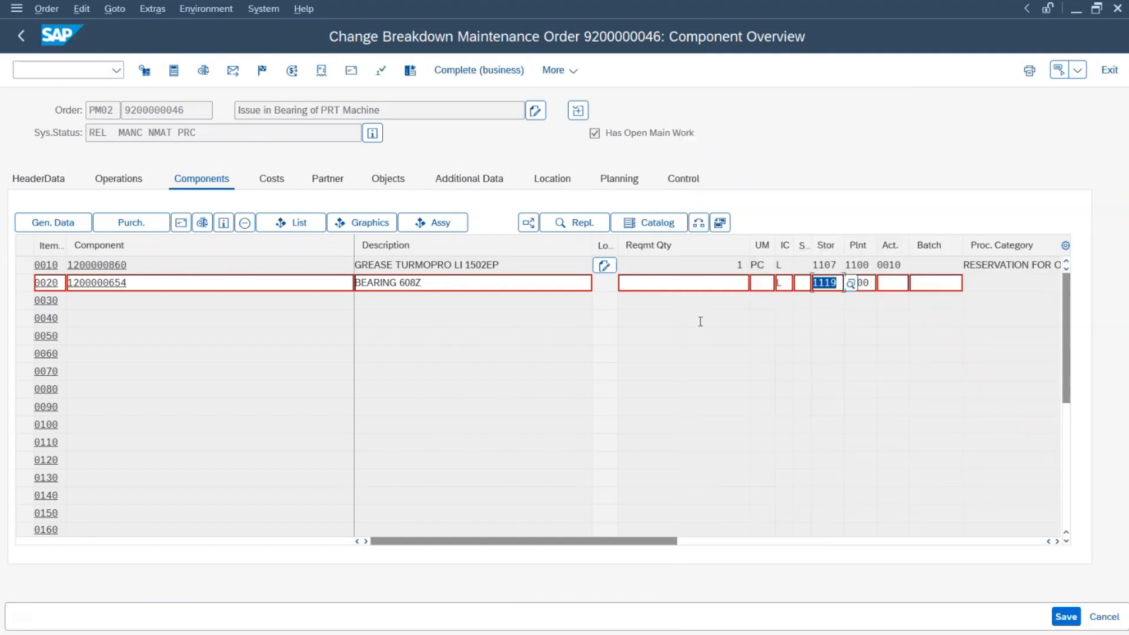
pyautogui.click(735, 284)
pyautogui.write('1')
pyautogui.press('BackSpace')
pyautogui.write('2')
pyautogui.press('Return')
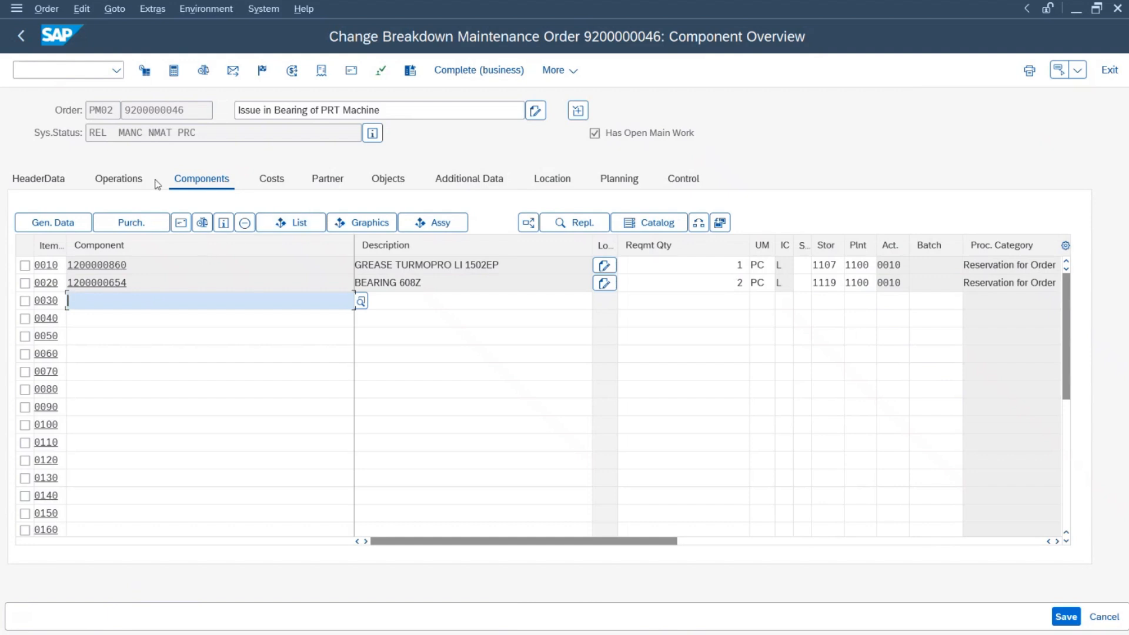
pyautogui.click(276, 180)
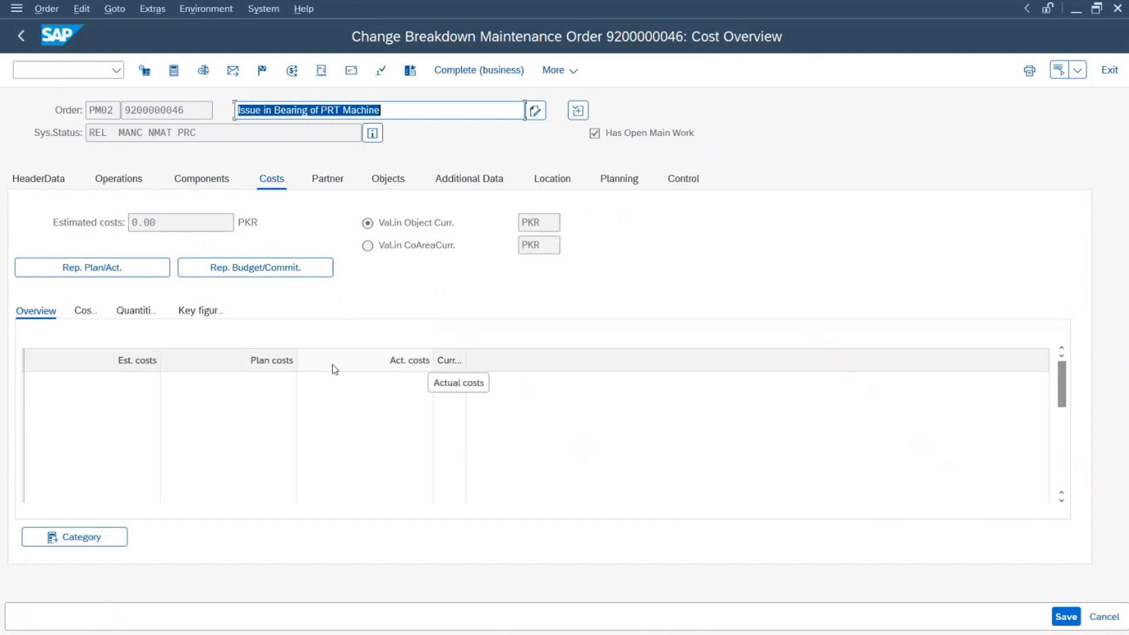
pyautogui.click(1066, 616)
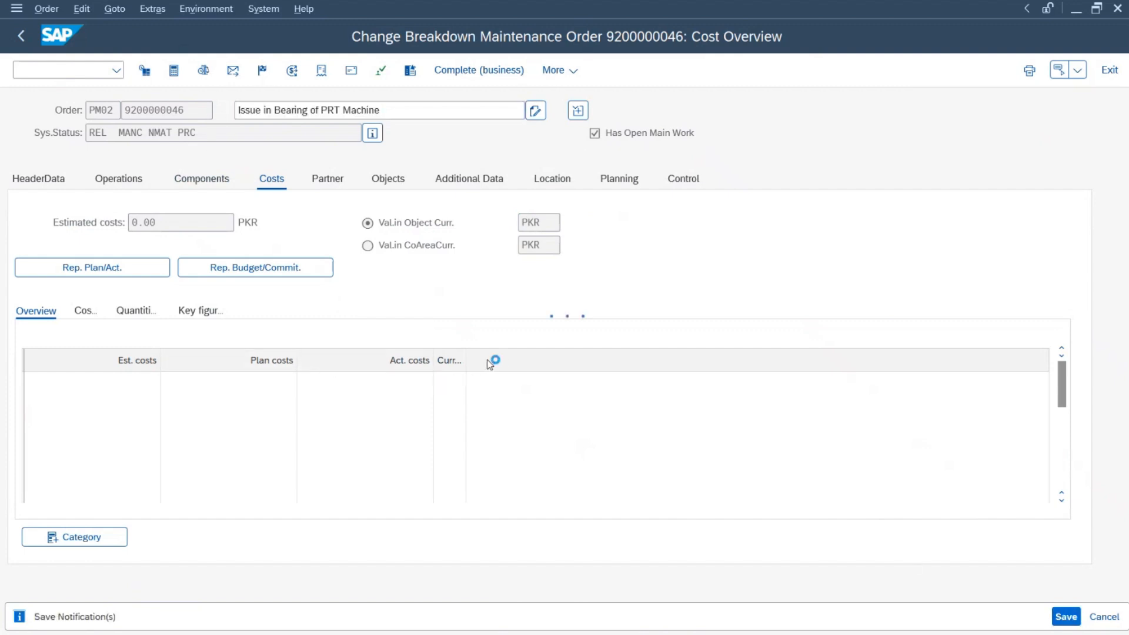
pyautogui.press('Return')
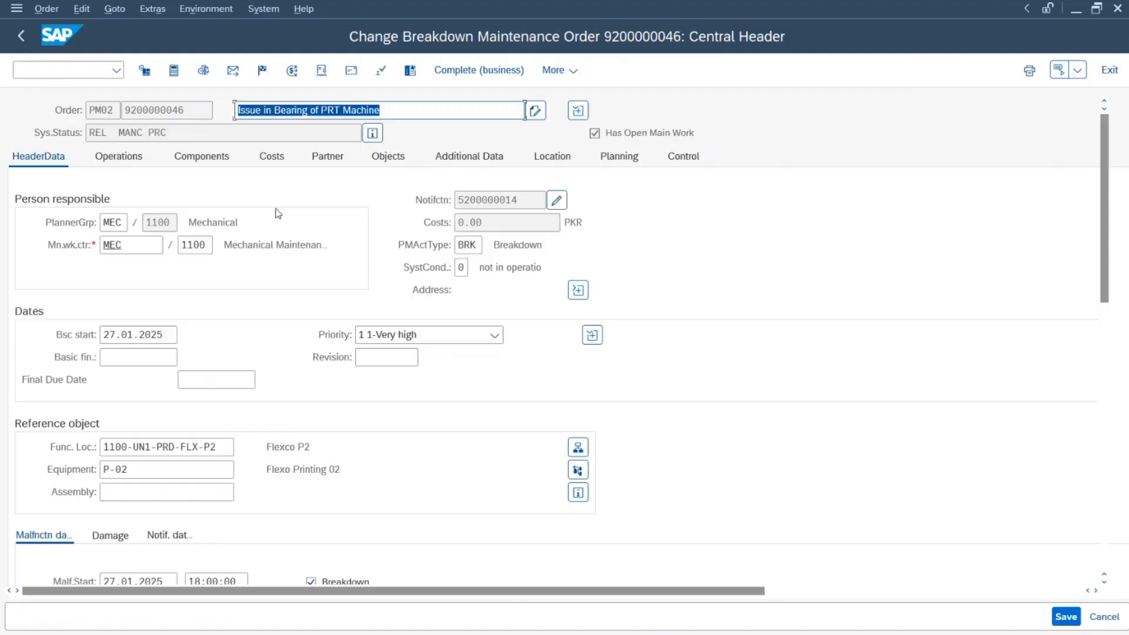
pyautogui.click(205, 158)
pyautogui.click(272, 176)
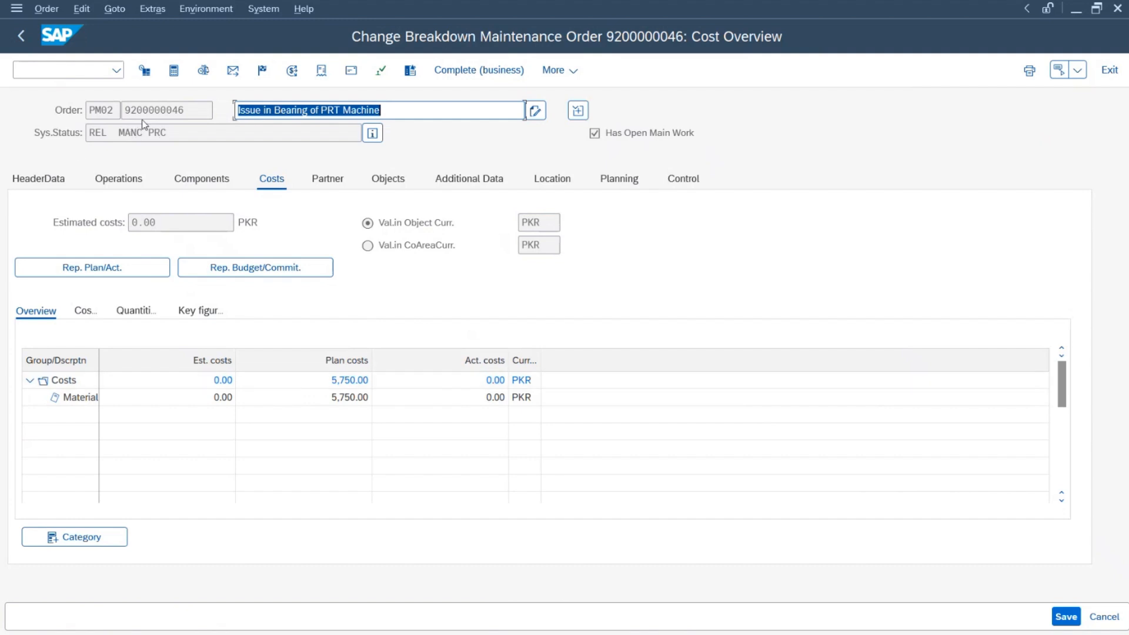
pyautogui.click(184, 190)
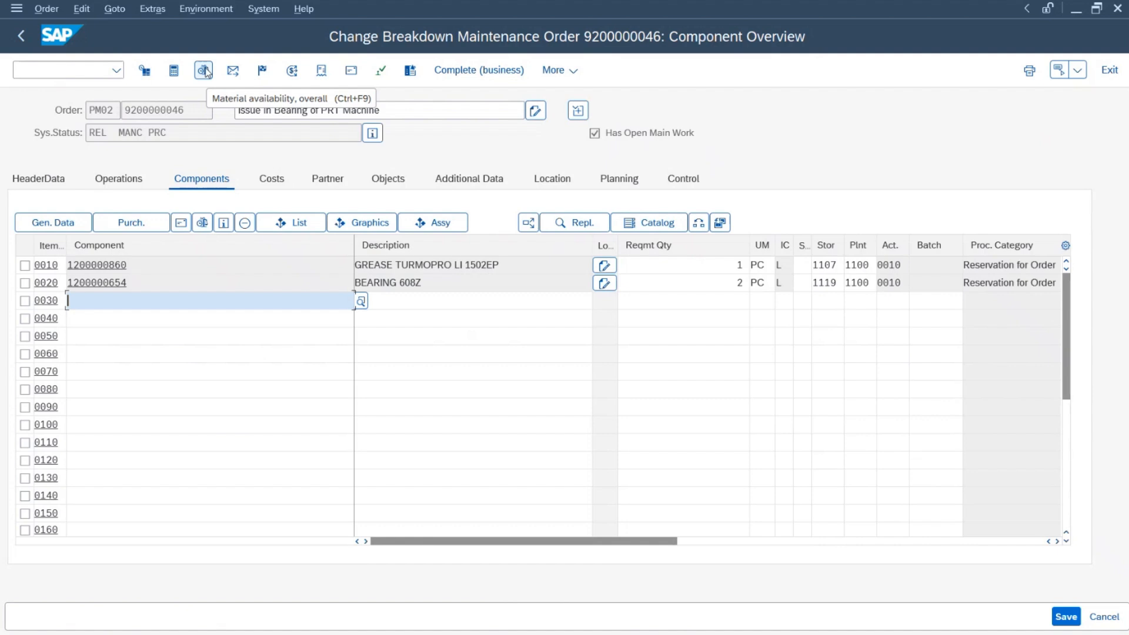
# Step: Run the material availability check and review the Released, Material committed and Pre-costed statuses
pyautogui.click(204, 70)
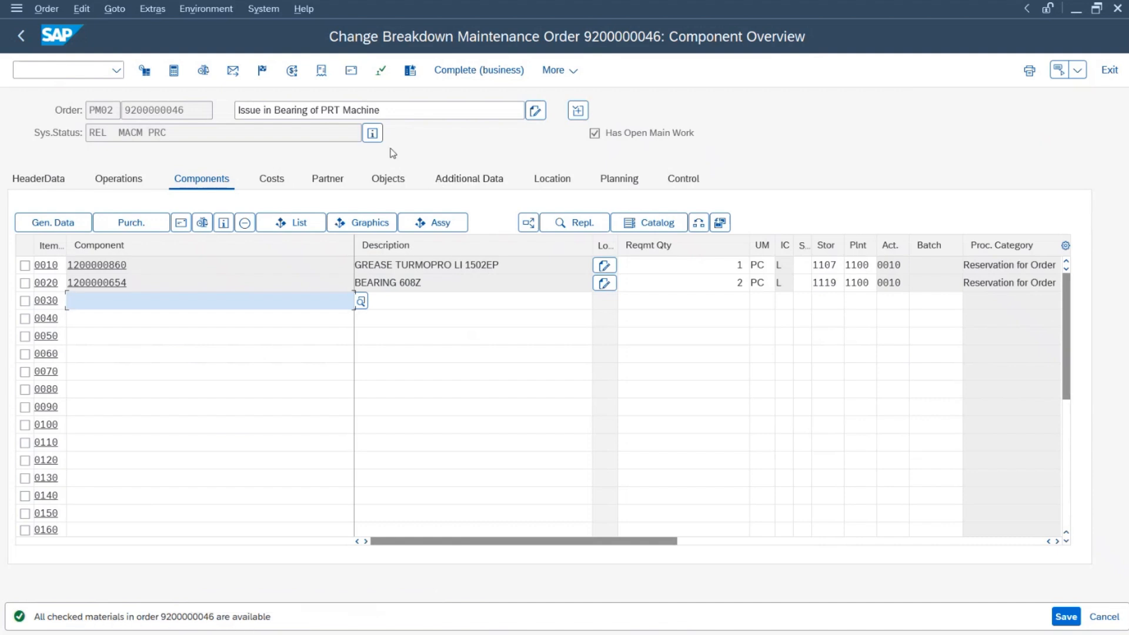
pyautogui.click(374, 134)
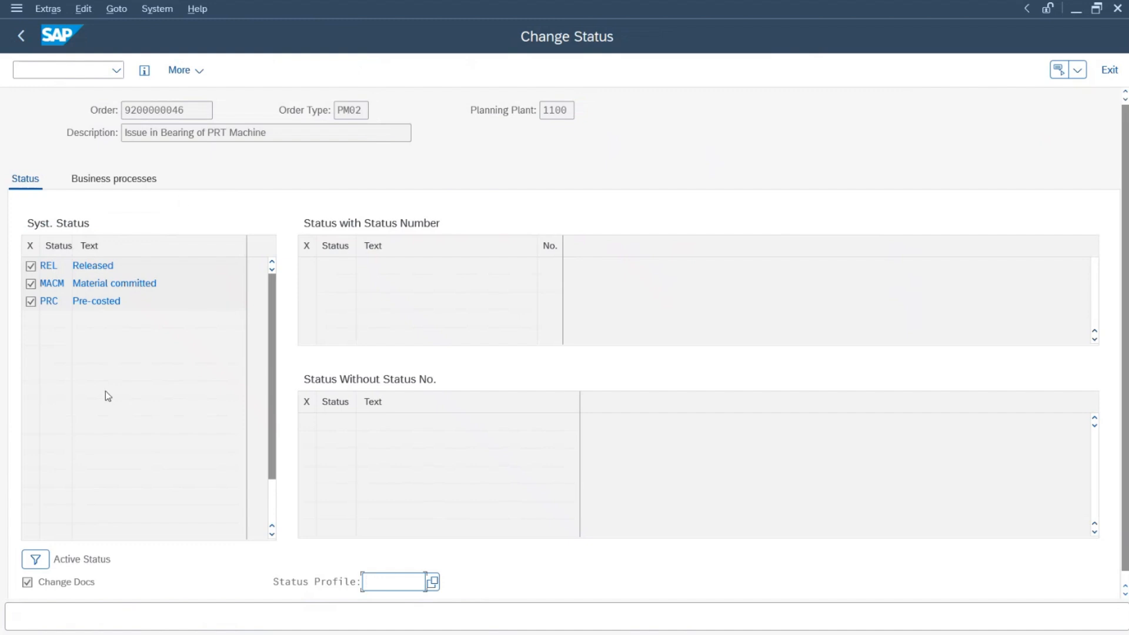
pyautogui.click(123, 301)
pyautogui.moveTo(122, 301); pyautogui.dragTo(45, 306)
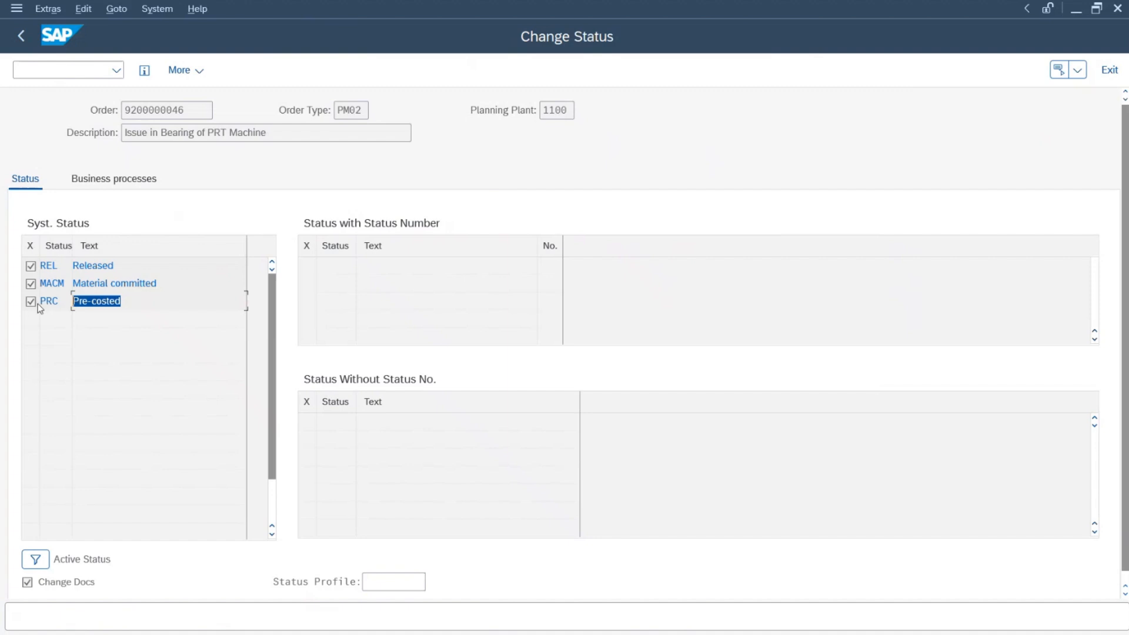
pyautogui.moveTo(162, 283); pyautogui.dragTo(62, 283)
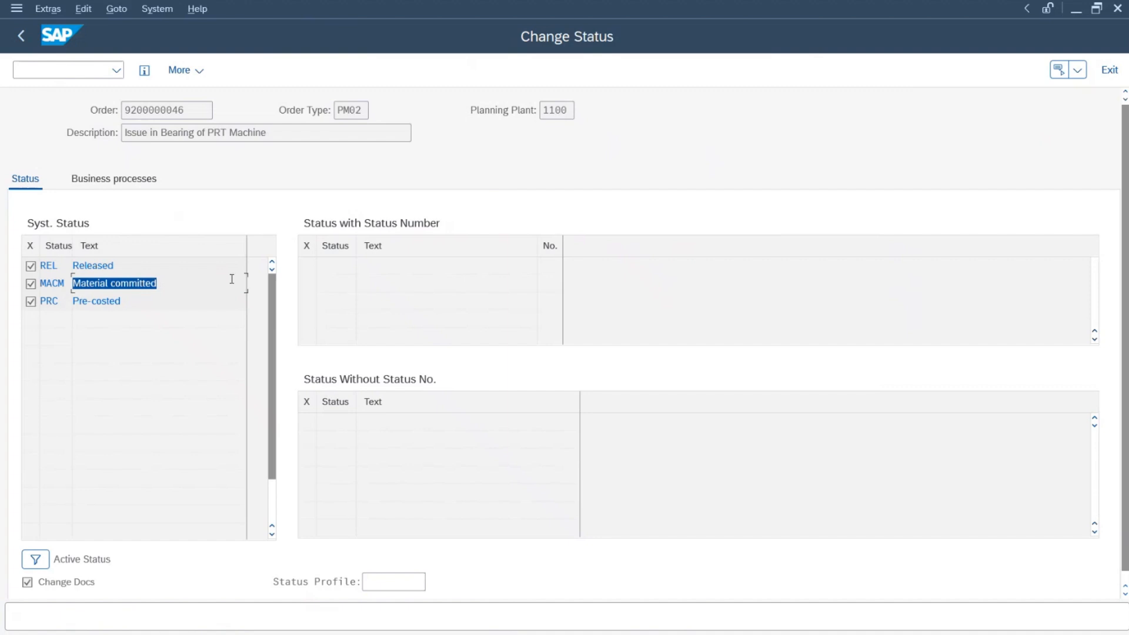
pyautogui.moveTo(130, 265); pyautogui.dragTo(42, 266)
pyautogui.click(21, 36)
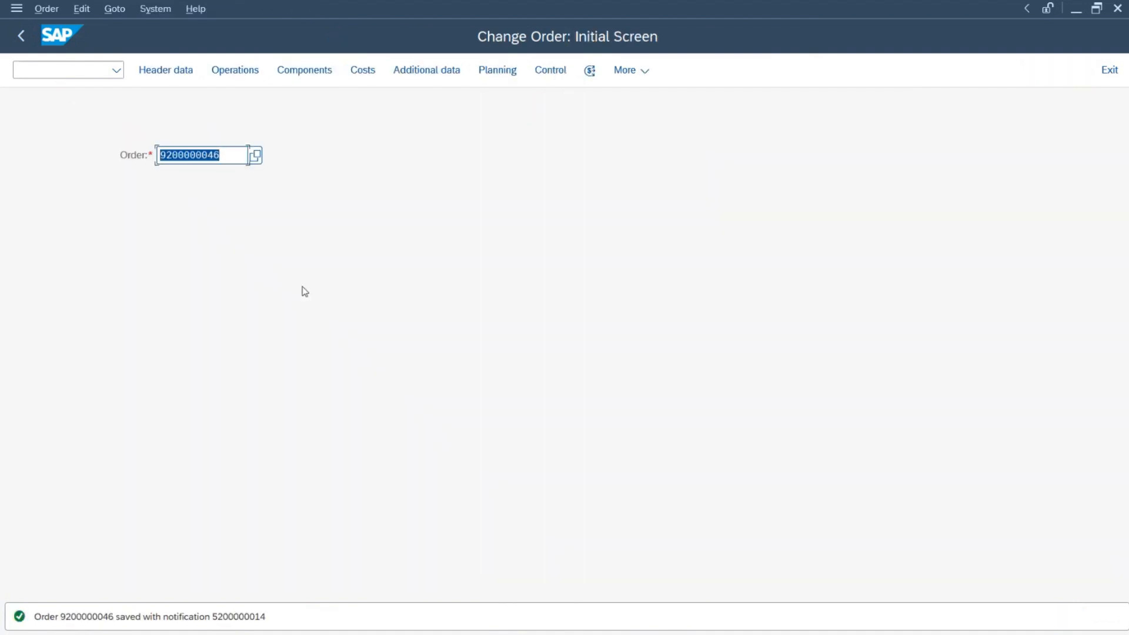
pyautogui.press('Return')
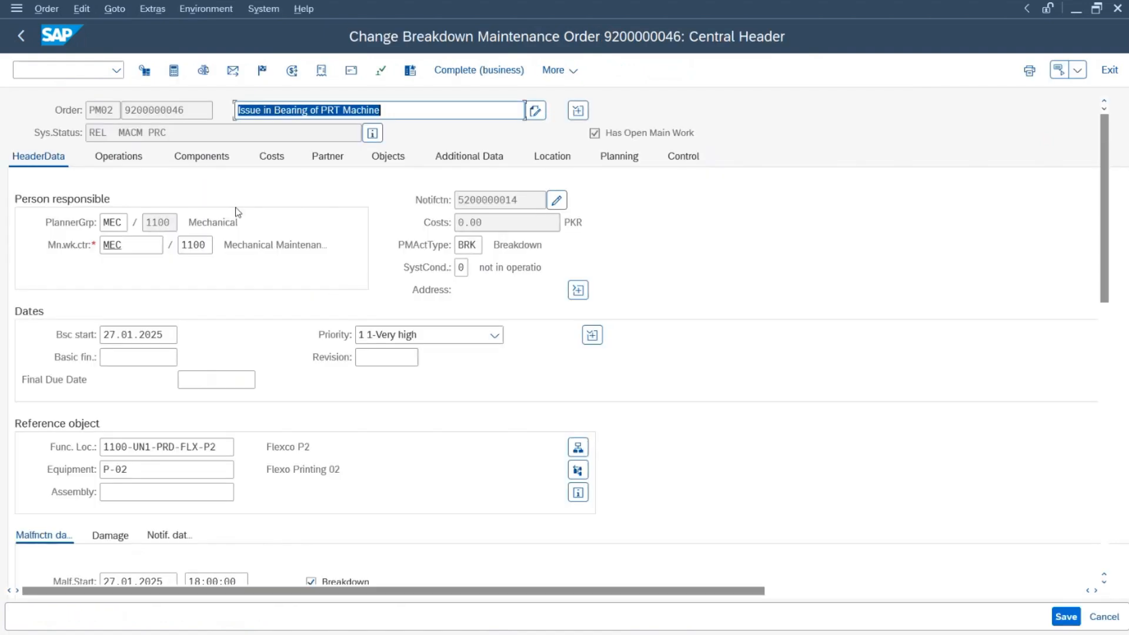
pyautogui.click(201, 156)
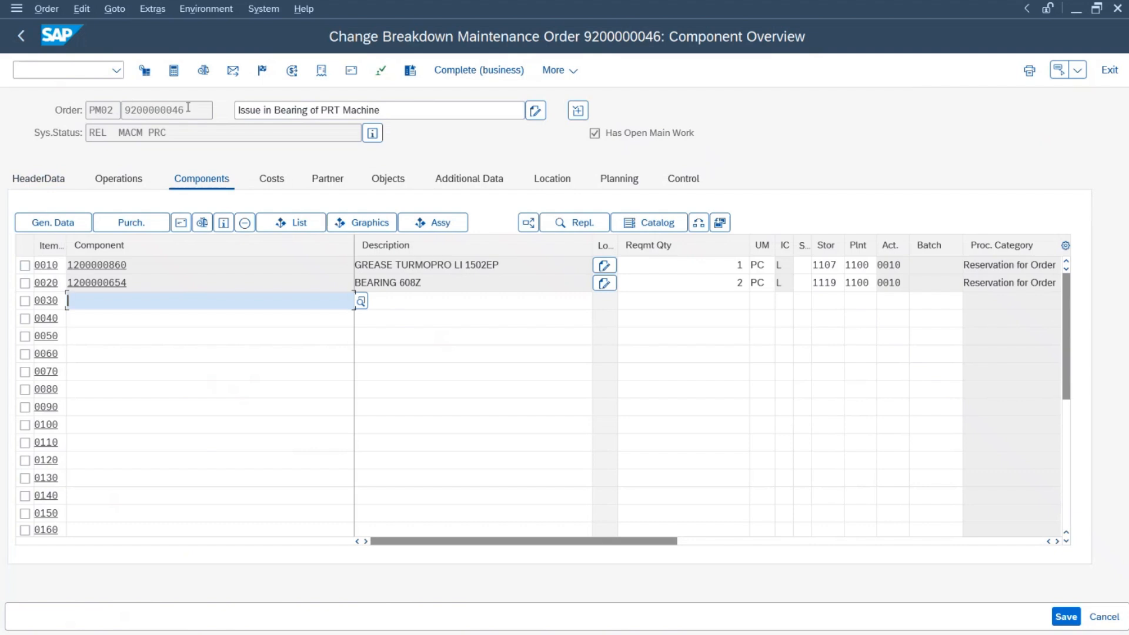
pyautogui.moveTo(188, 109); pyautogui.dragTo(92, 111)
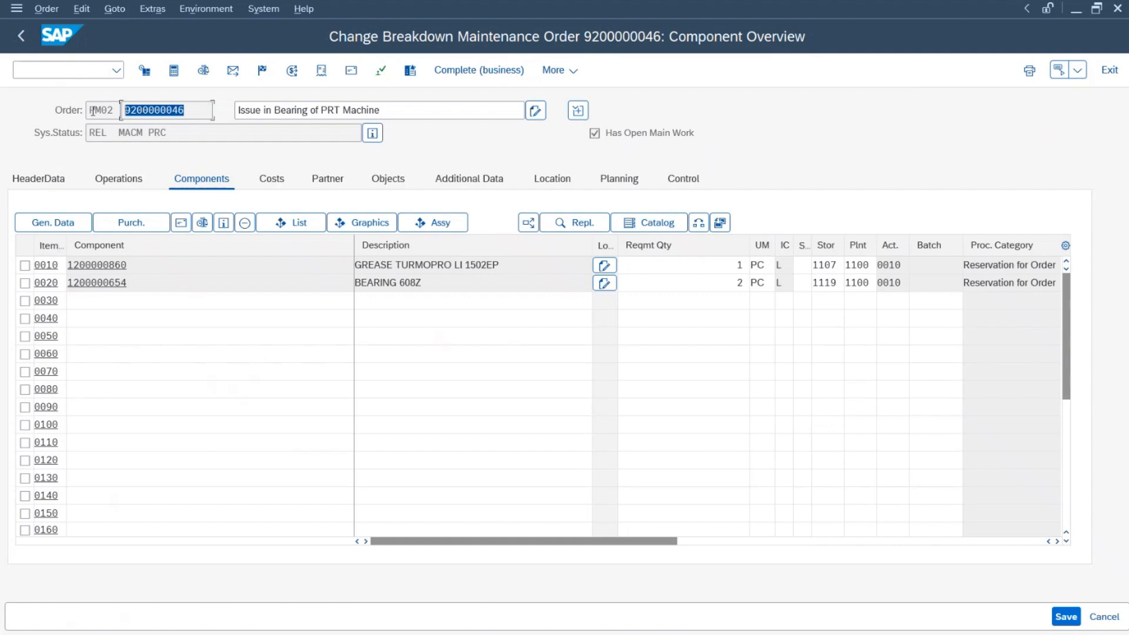
pyautogui.click(25, 266)
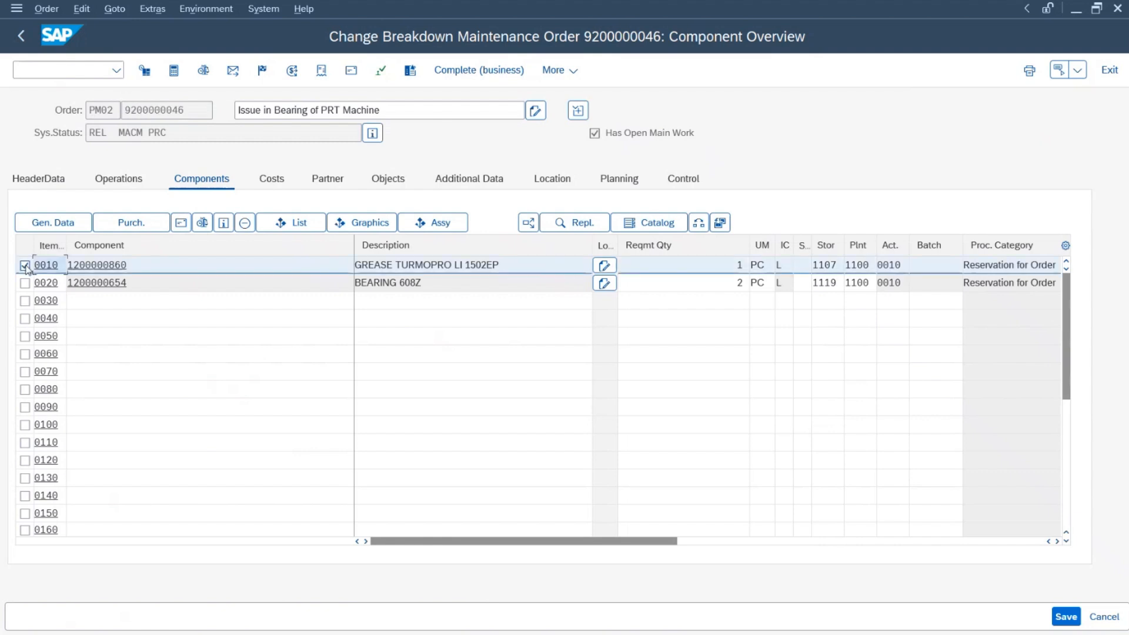
pyautogui.click(131, 222)
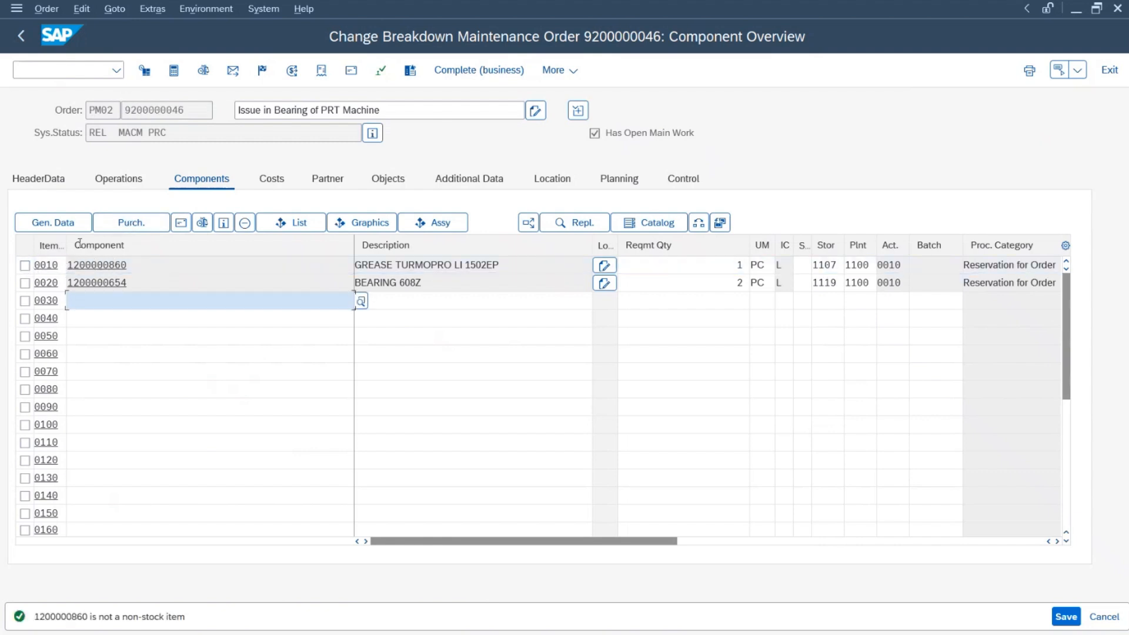
pyautogui.click(45, 220)
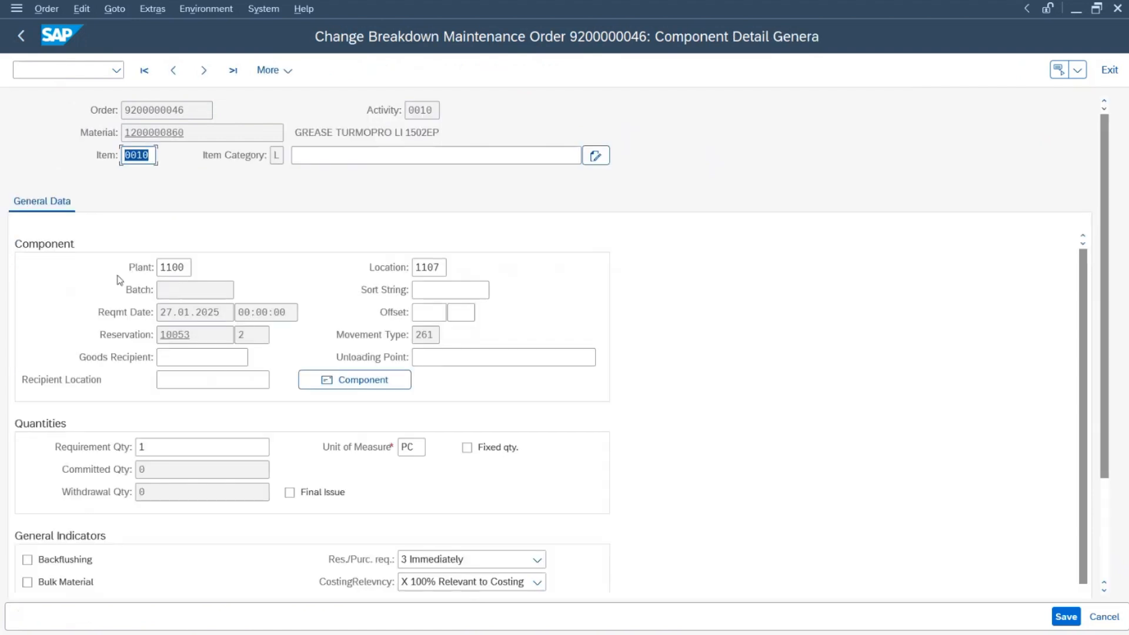
pyautogui.doubleClick(206, 339)
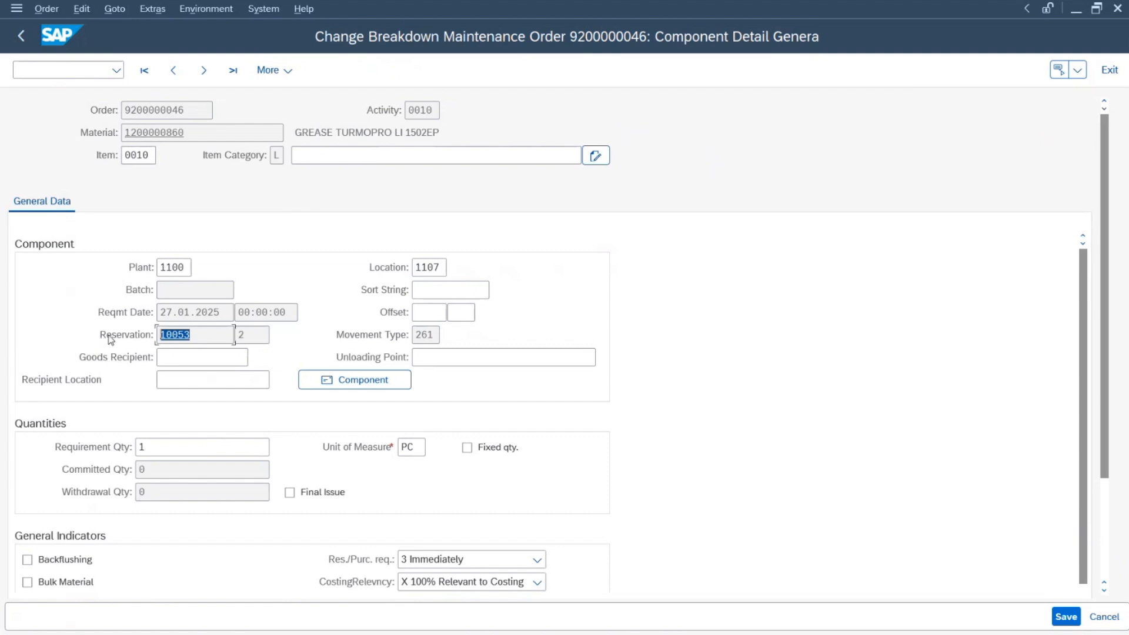
pyautogui.click(187, 335)
pyautogui.moveTo(194, 337); pyautogui.dragTo(79, 339)
pyautogui.click(104, 336)
pyautogui.click(21, 37)
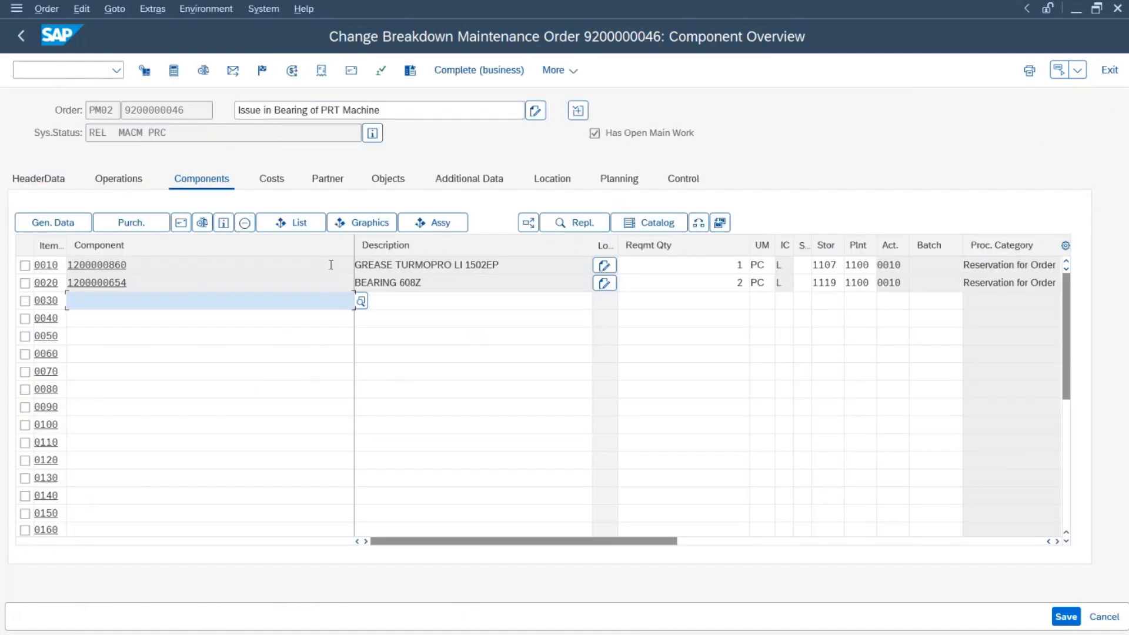
pyautogui.hotkey('ctrl', 's')
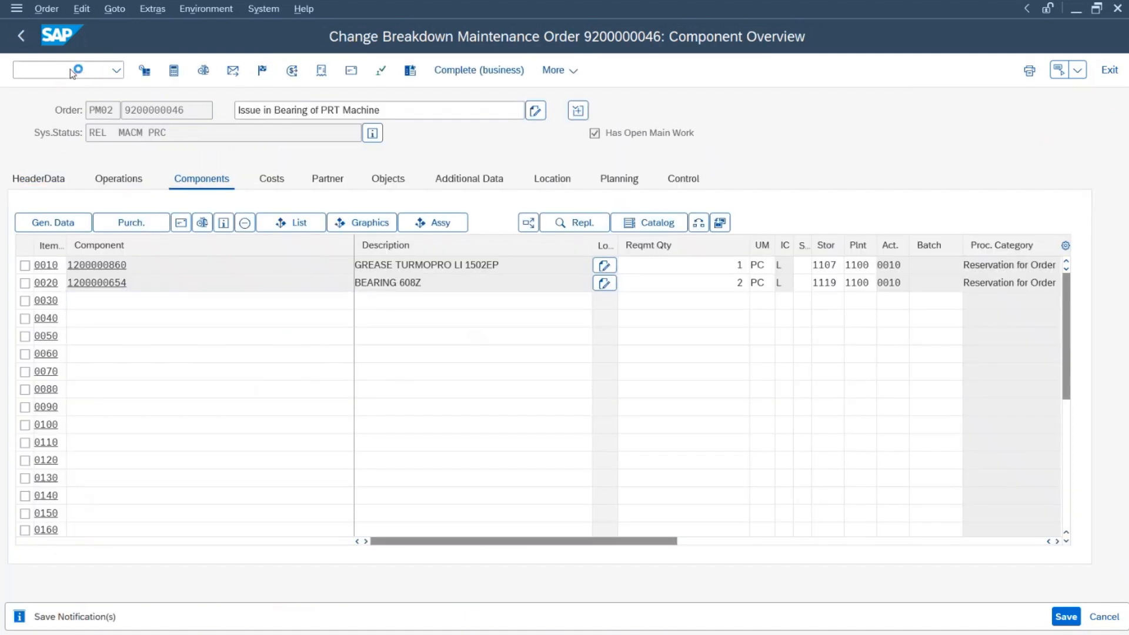
# Step: Check the Issue Material step (MIGO, Store Keeper) in the Excel training manual
pyautogui.hotkey('alt', 'Tab')
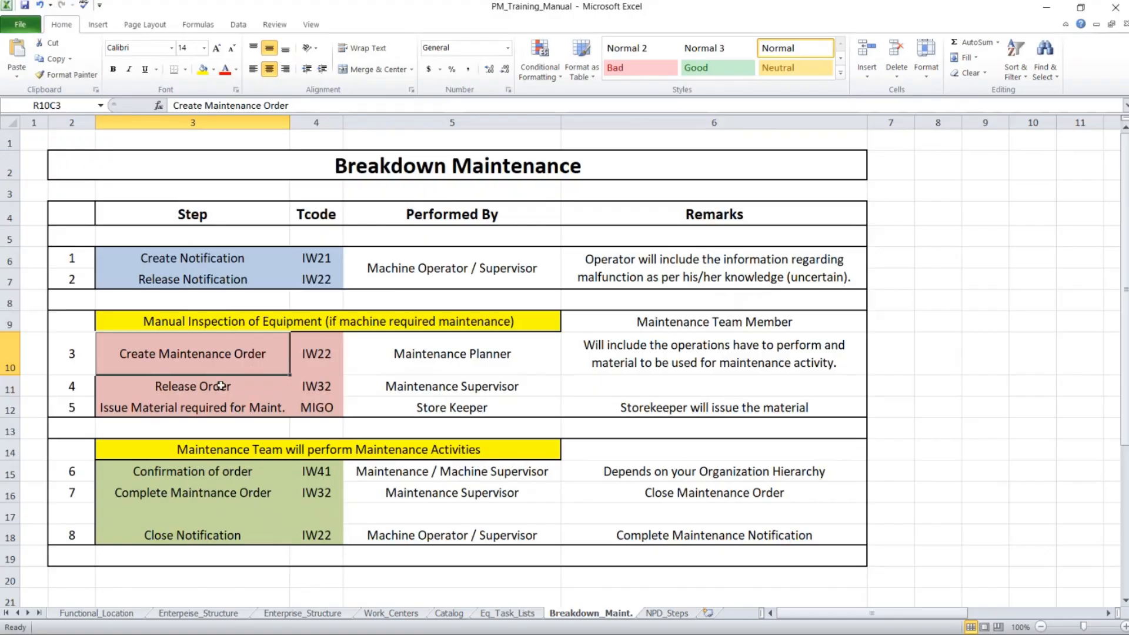
pyautogui.click(220, 386)
pyautogui.click(217, 420)
pyautogui.click(220, 409)
pyautogui.click(434, 408)
pyautogui.click(317, 408)
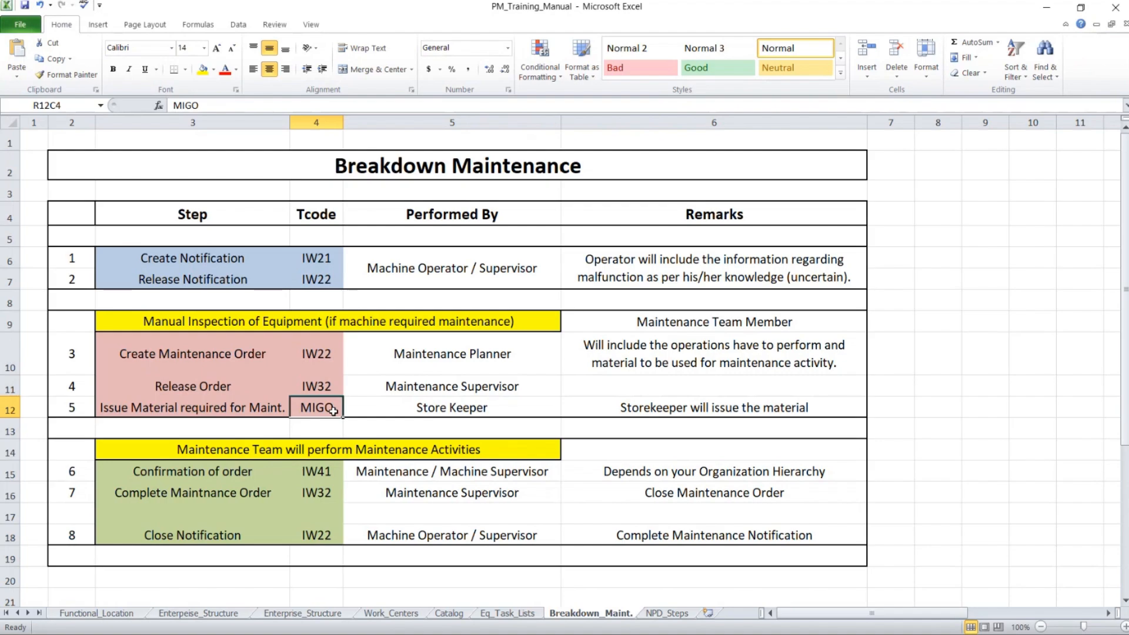
pyautogui.hotkey('alt', 'Tab')
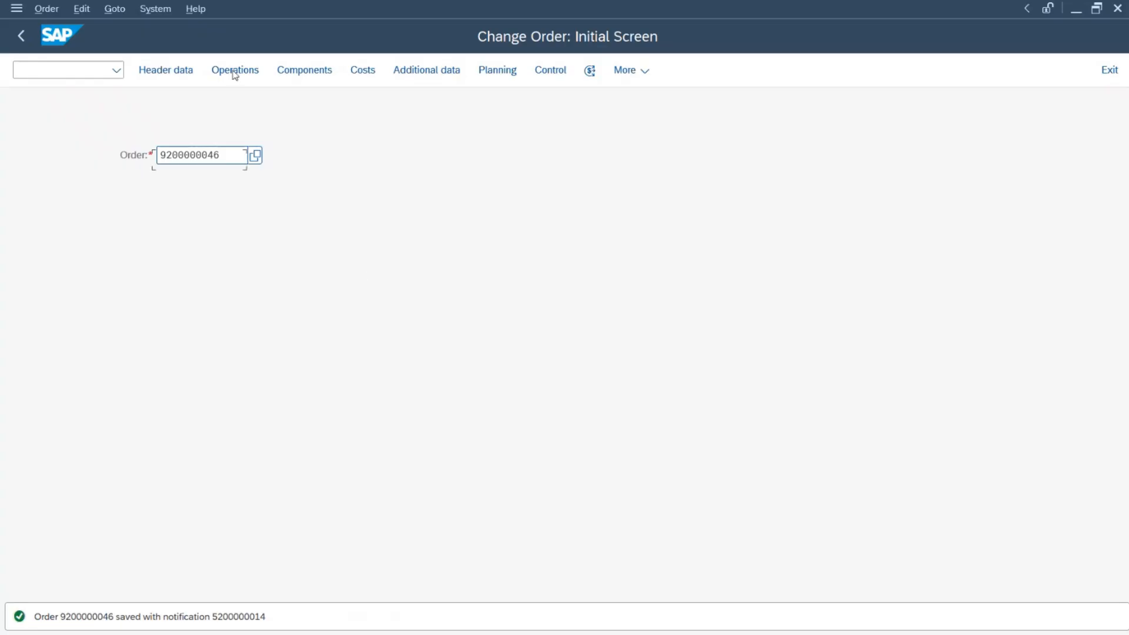
# Step: Start MIGO and load the items of reservation 10053 as the goods issue reference
pyautogui.click(71, 75)
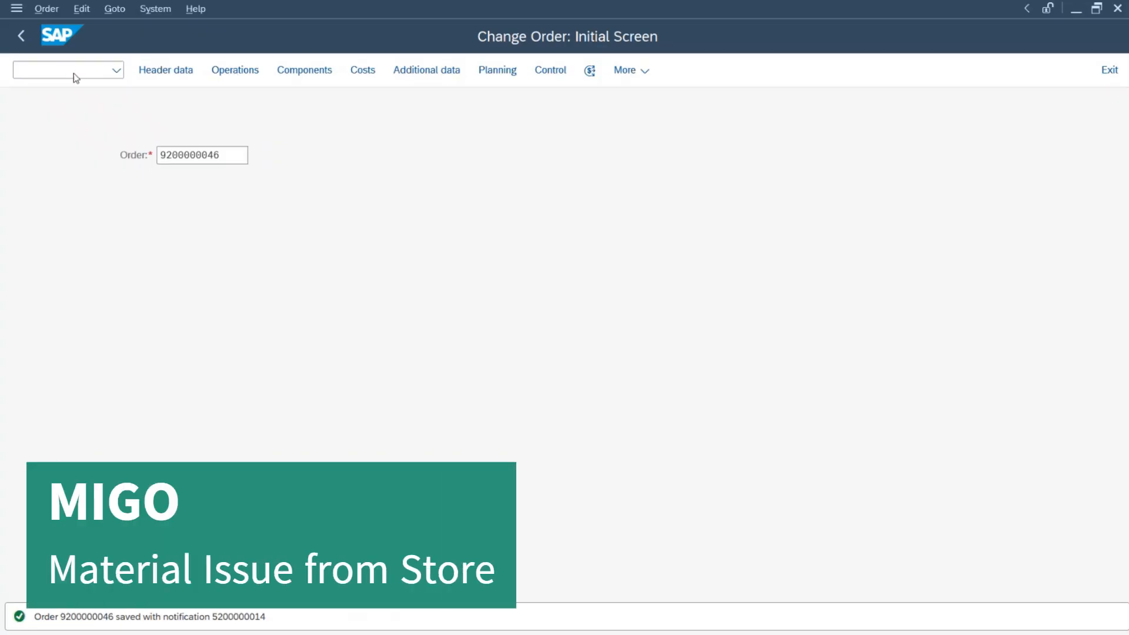
pyautogui.press('F3')
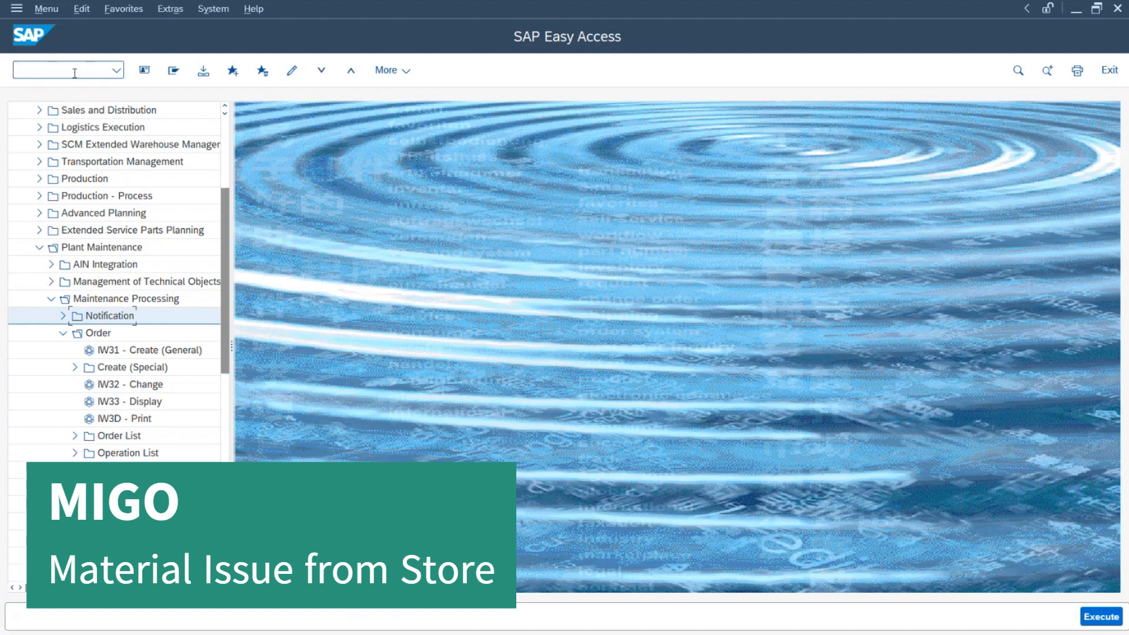
pyautogui.click(75, 74)
pyautogui.write('migo')
pyautogui.press('Return')
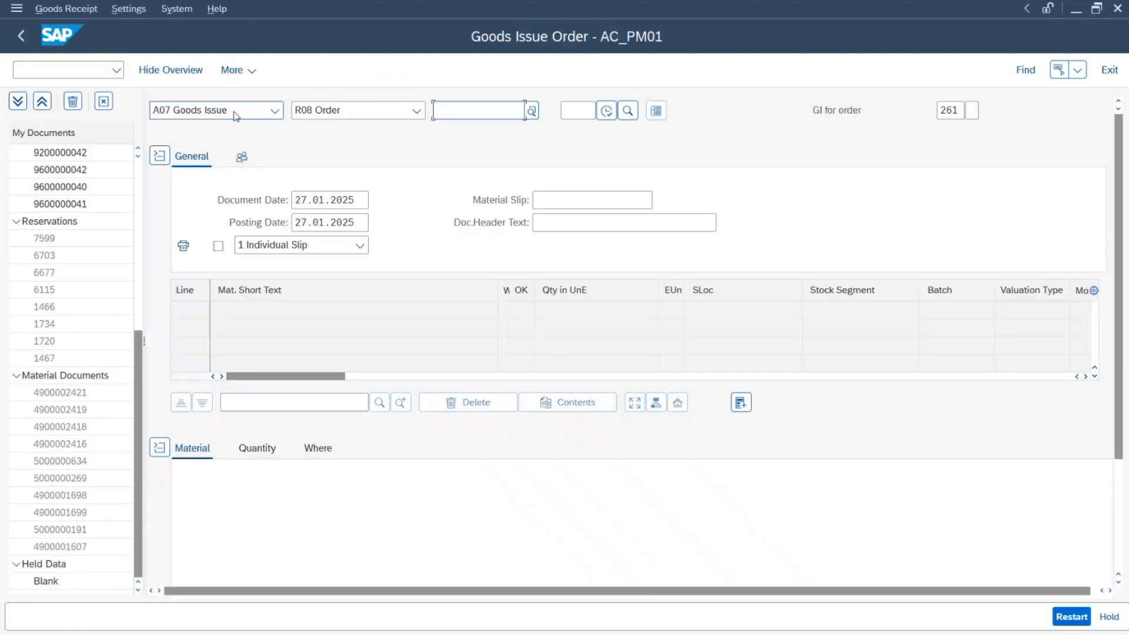
pyautogui.click(418, 110)
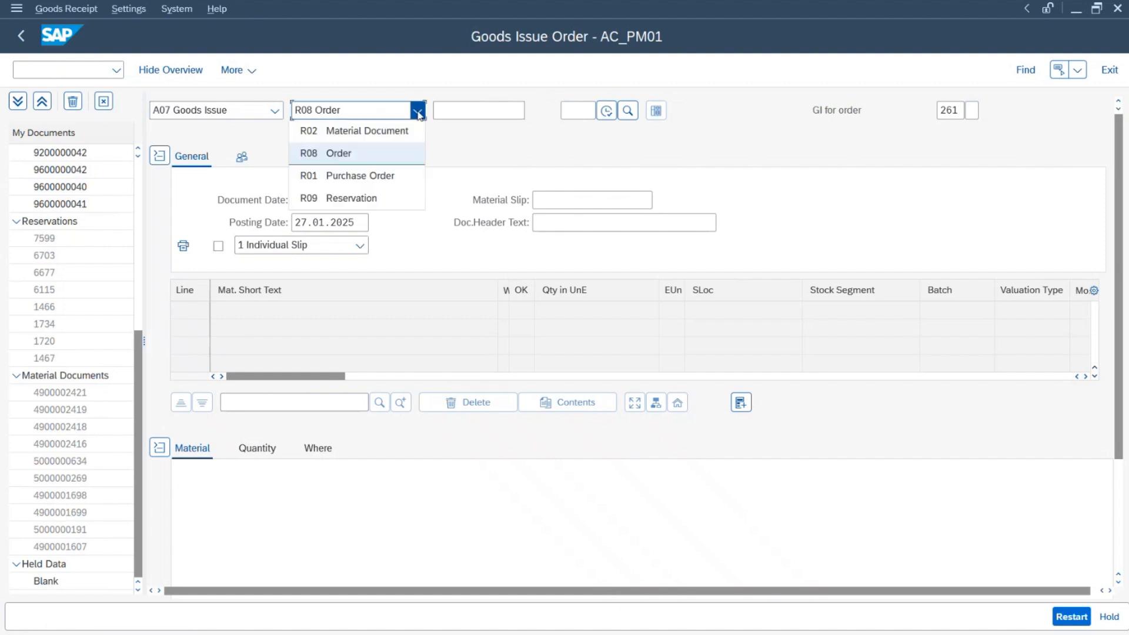
pyautogui.click(381, 198)
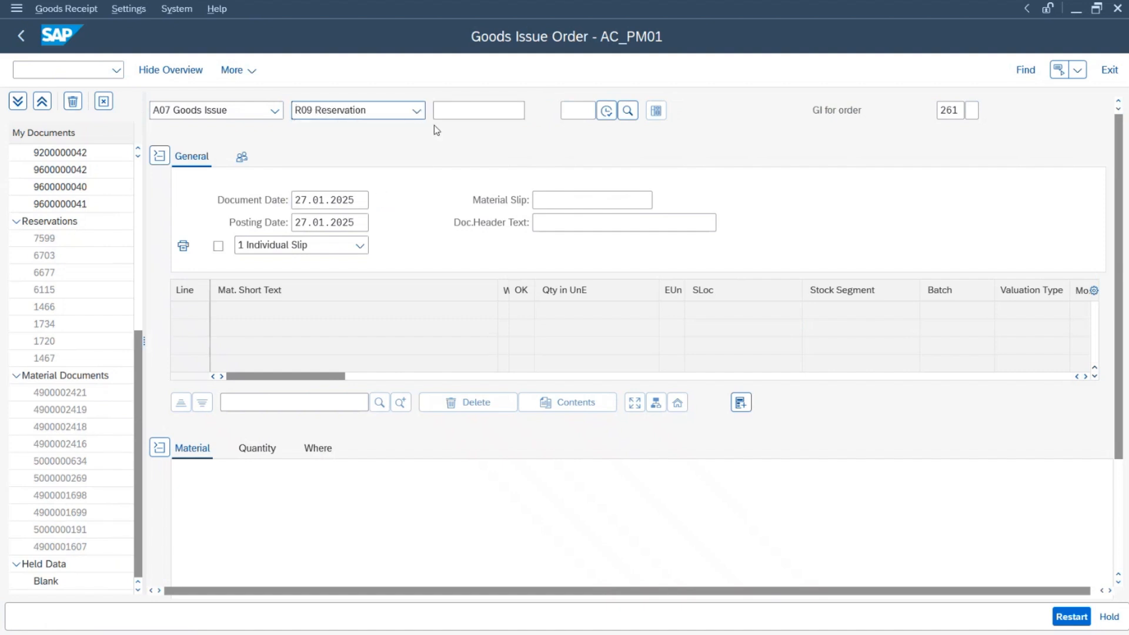
pyautogui.click(461, 109)
pyautogui.write('10058')
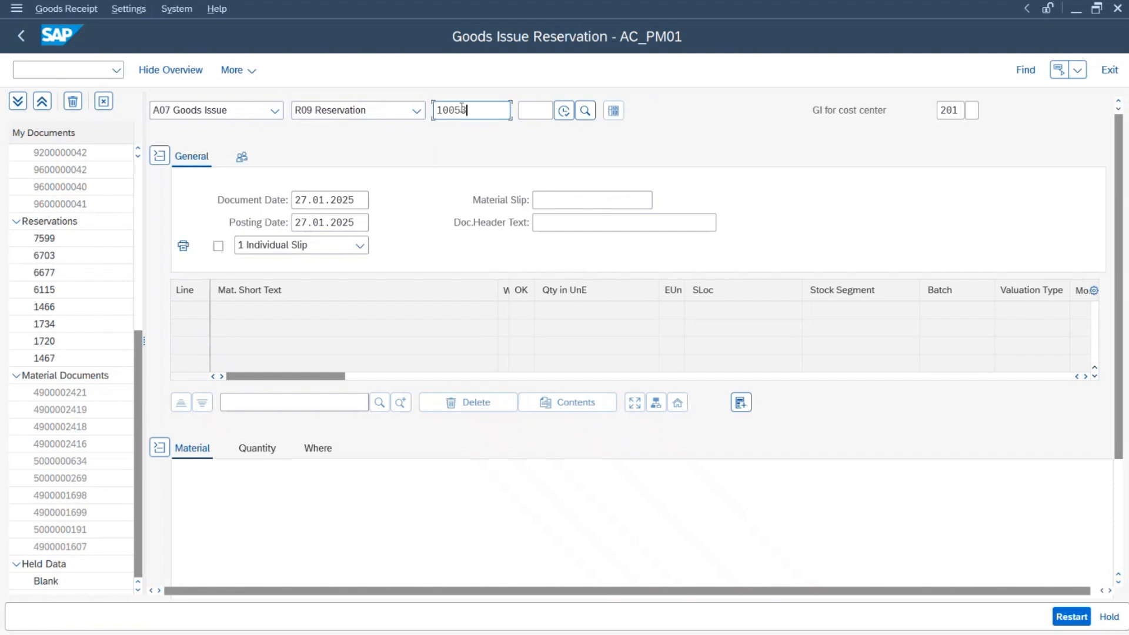
pyautogui.press('Return')
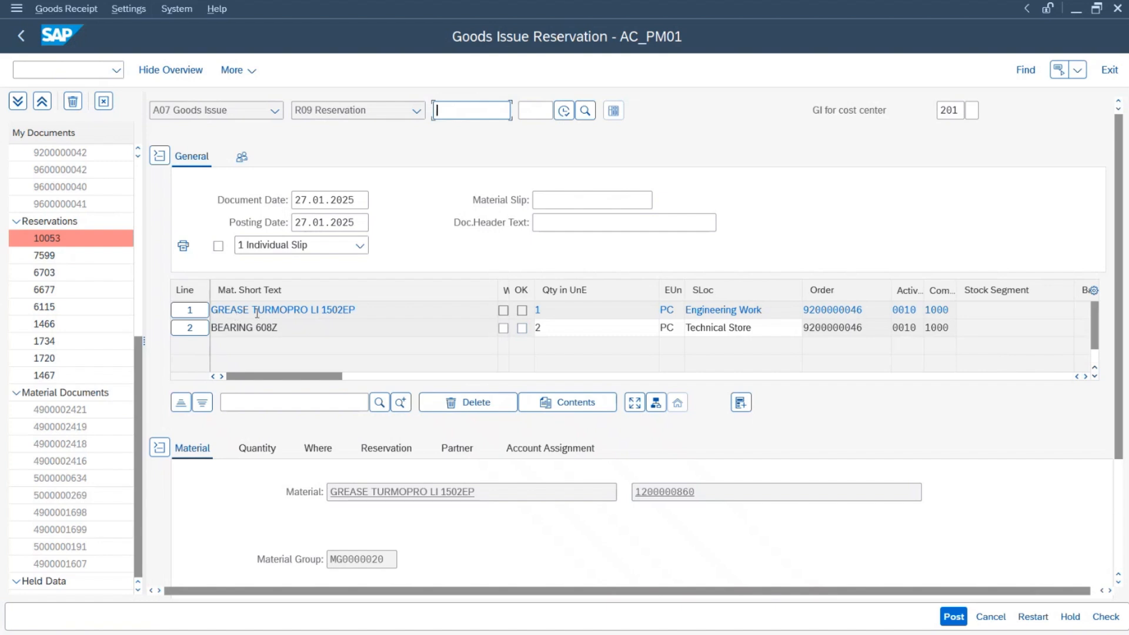
pyautogui.click(522, 329)
pyautogui.click(192, 328)
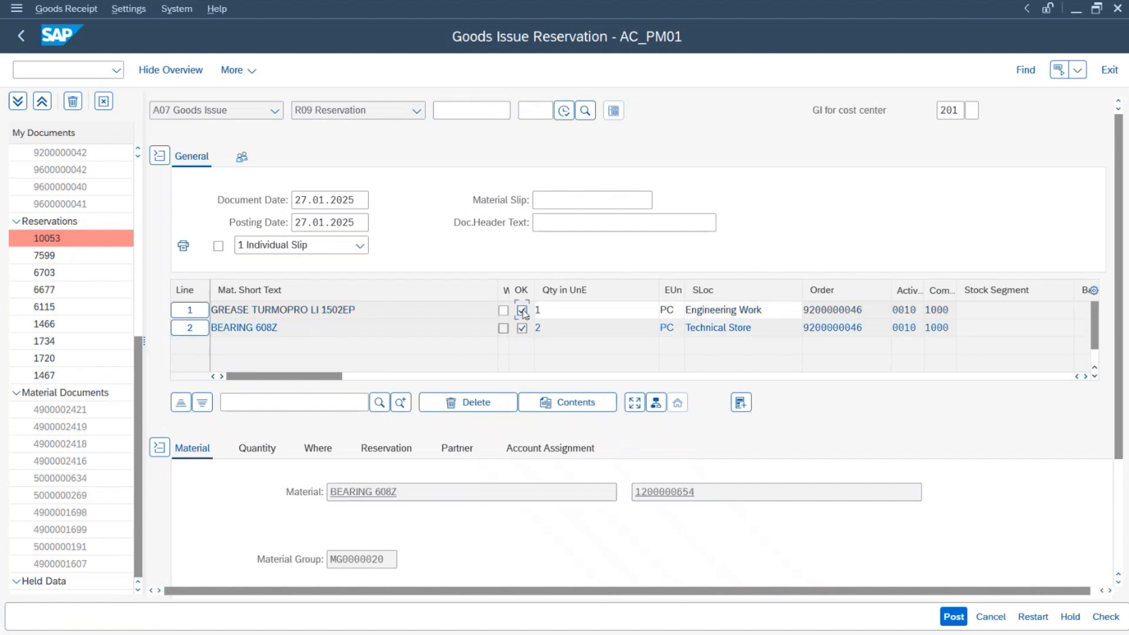
pyautogui.click(1103, 616)
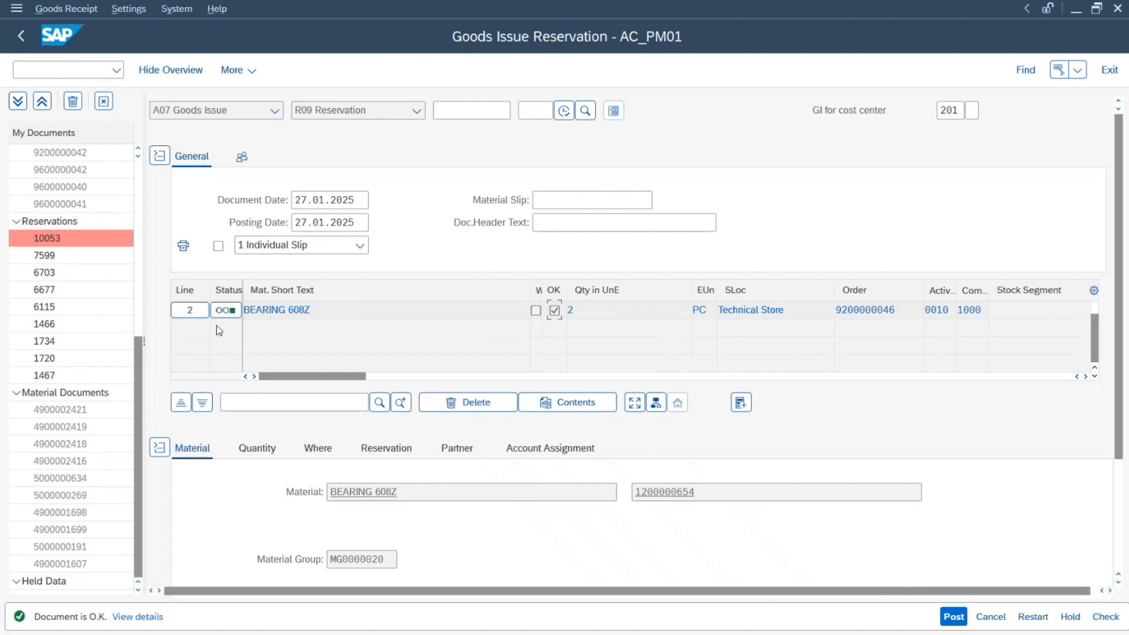
pyautogui.scroll(1, 329, 327)
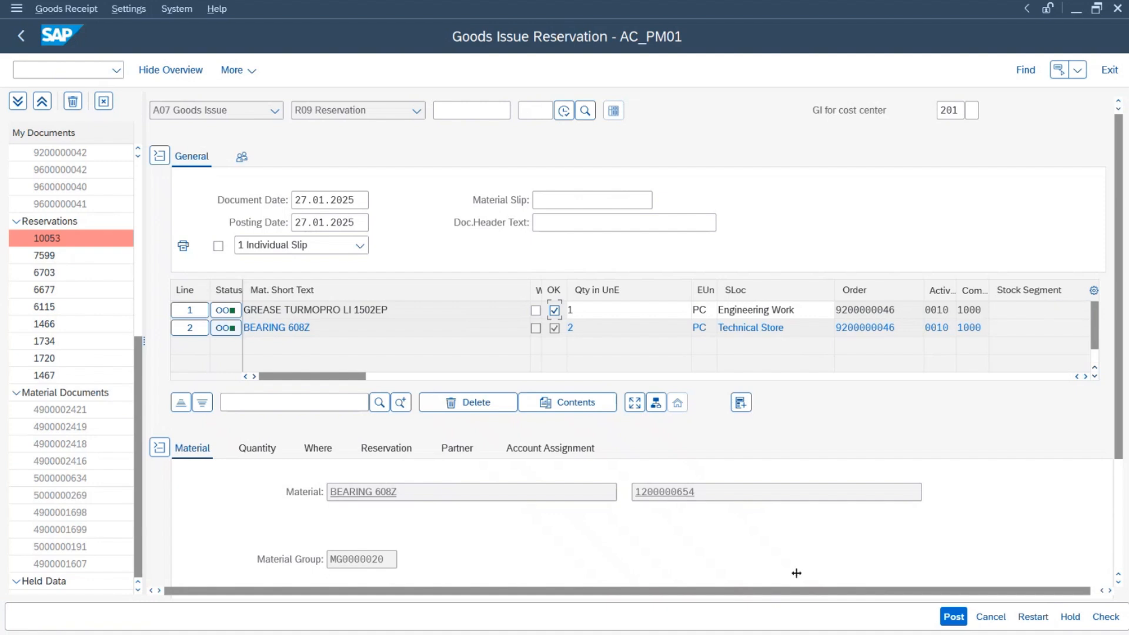
pyautogui.click(952, 616)
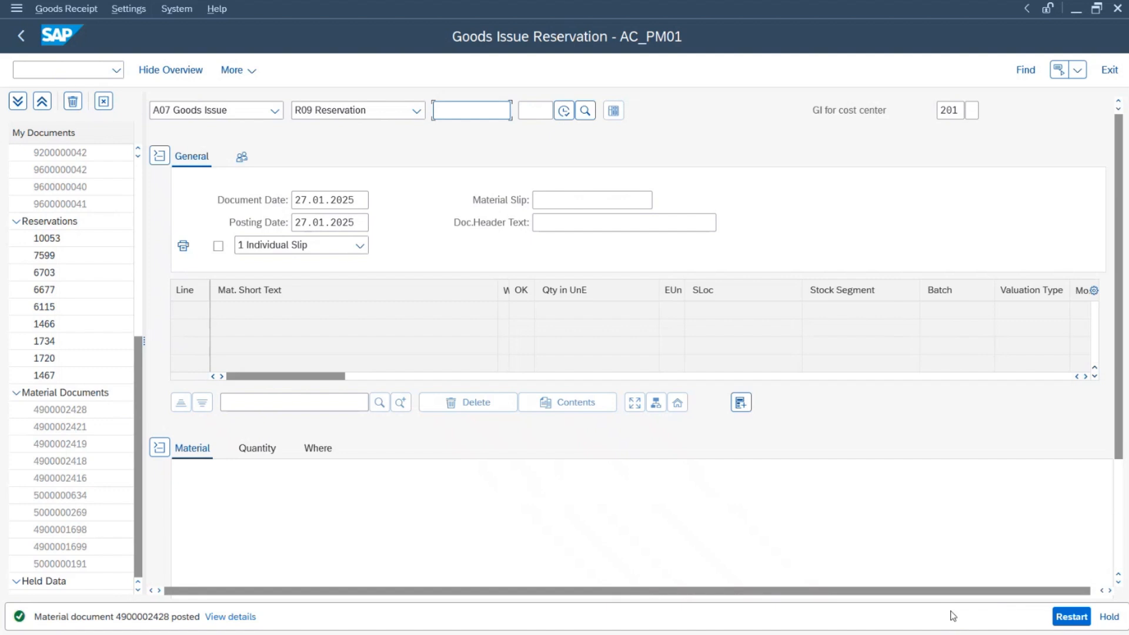
pyautogui.click(20, 35)
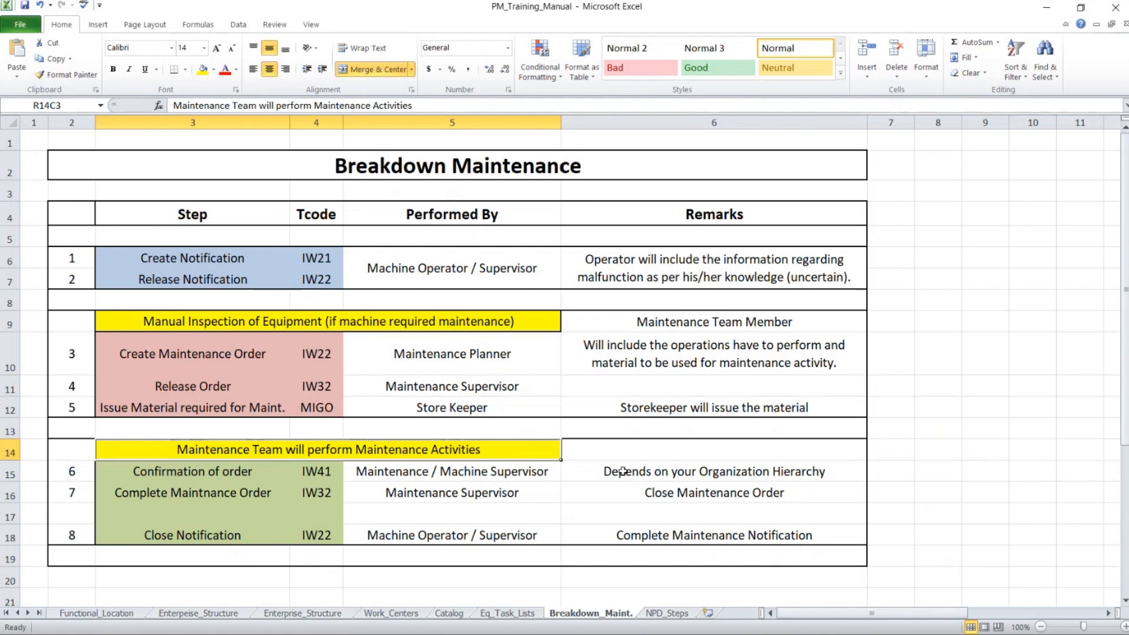
# Step: Return from the Excel manual to the SAP Easy Access menu
pyautogui.hotkey('alt', 'Tab')
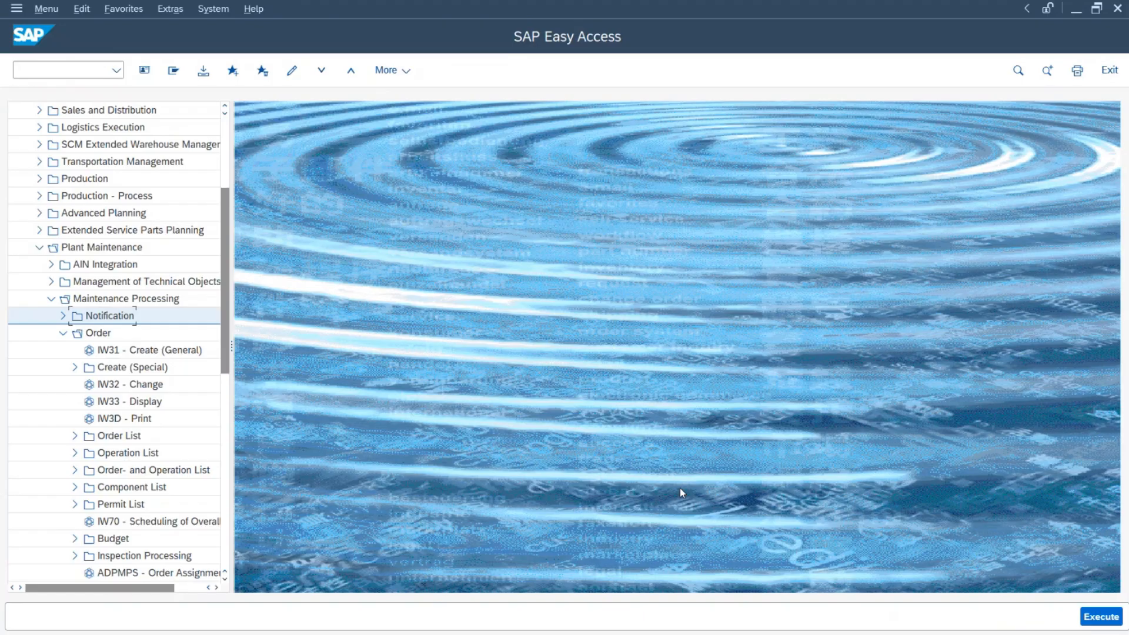
pyautogui.click(76, 70)
pyautogui.write('iw32')
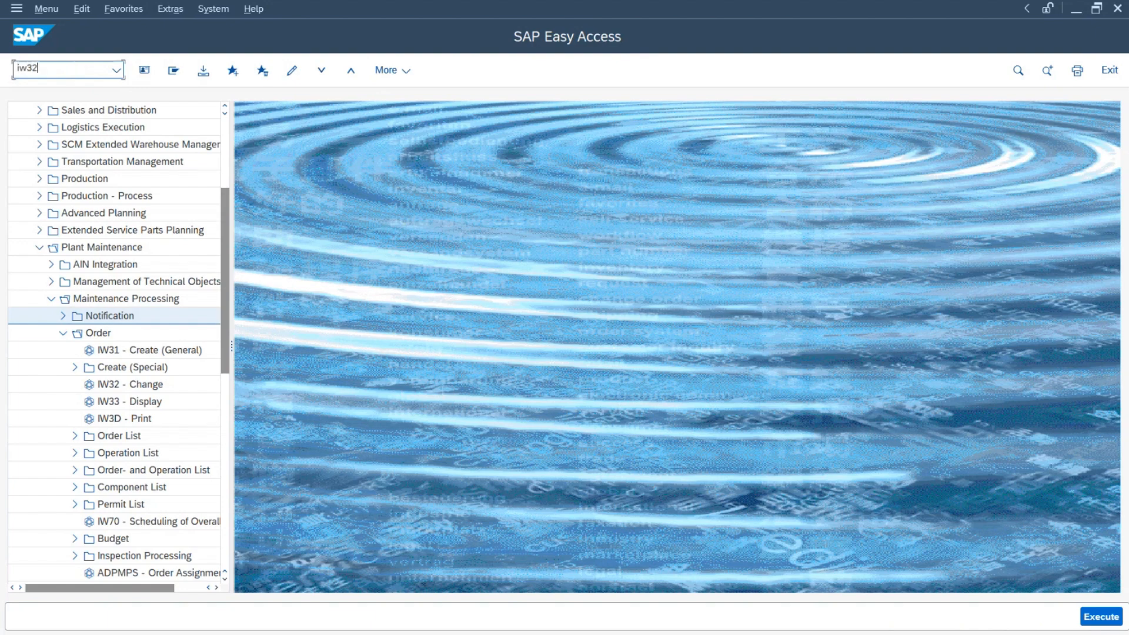
pyautogui.press('Return')
pyautogui.press('Return')
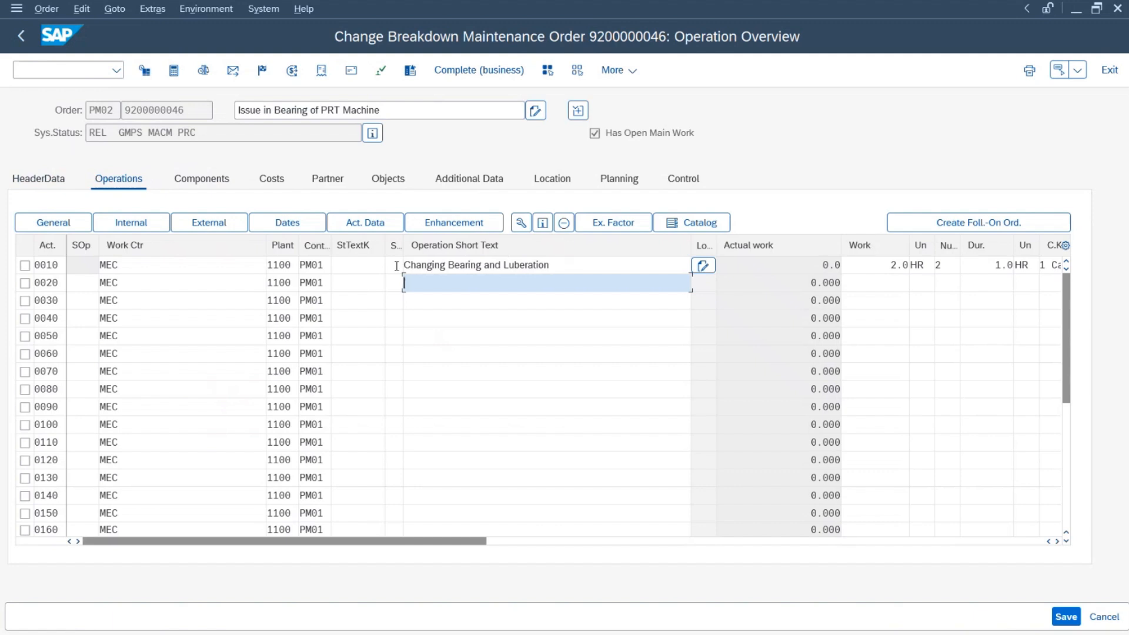
pyautogui.press('F3')
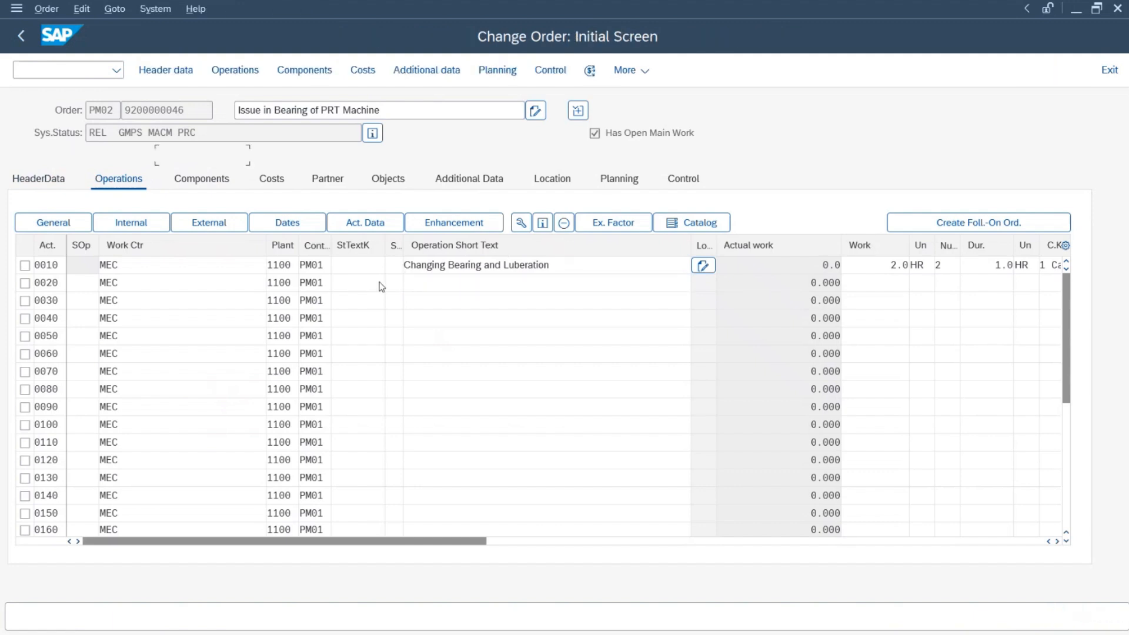
pyautogui.moveTo(238, 156); pyautogui.dragTo(97, 156)
pyautogui.click(53, 71)
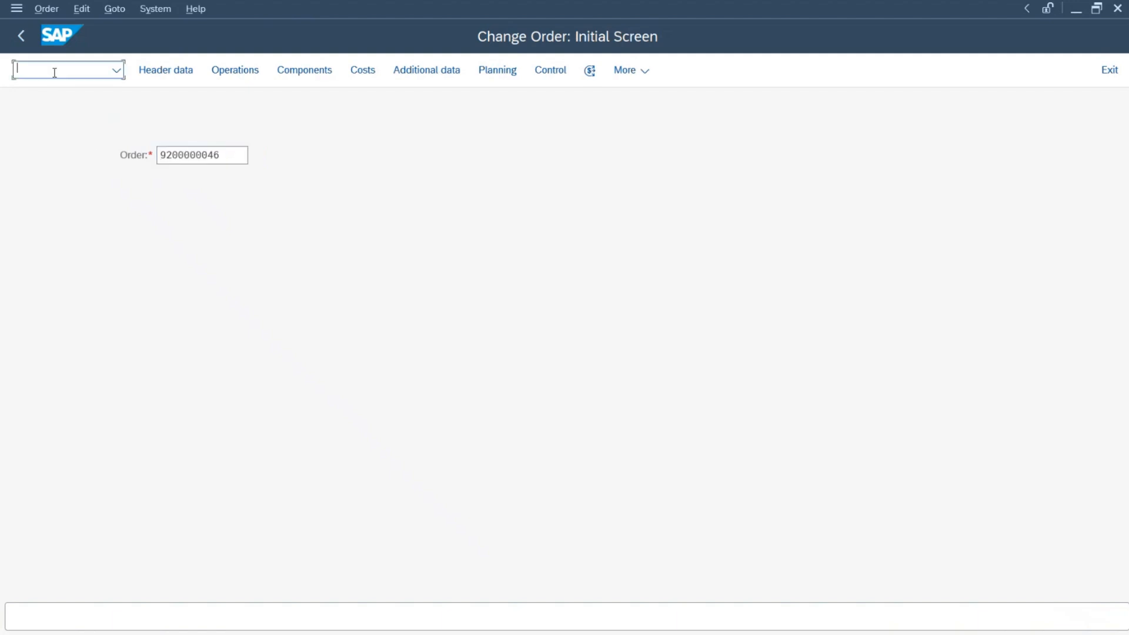
pyautogui.press('F3')
pyautogui.hotkey('alt', 'Tab')
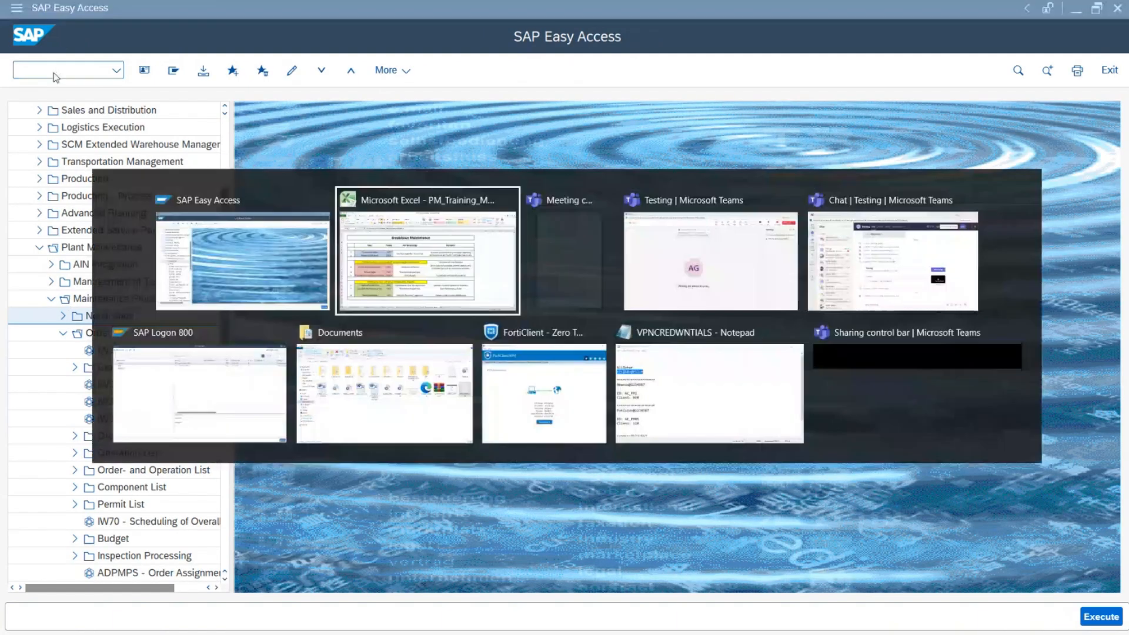
pyautogui.click(235, 471)
pyautogui.click(336, 472)
pyautogui.hotkey('alt', 'Tab')
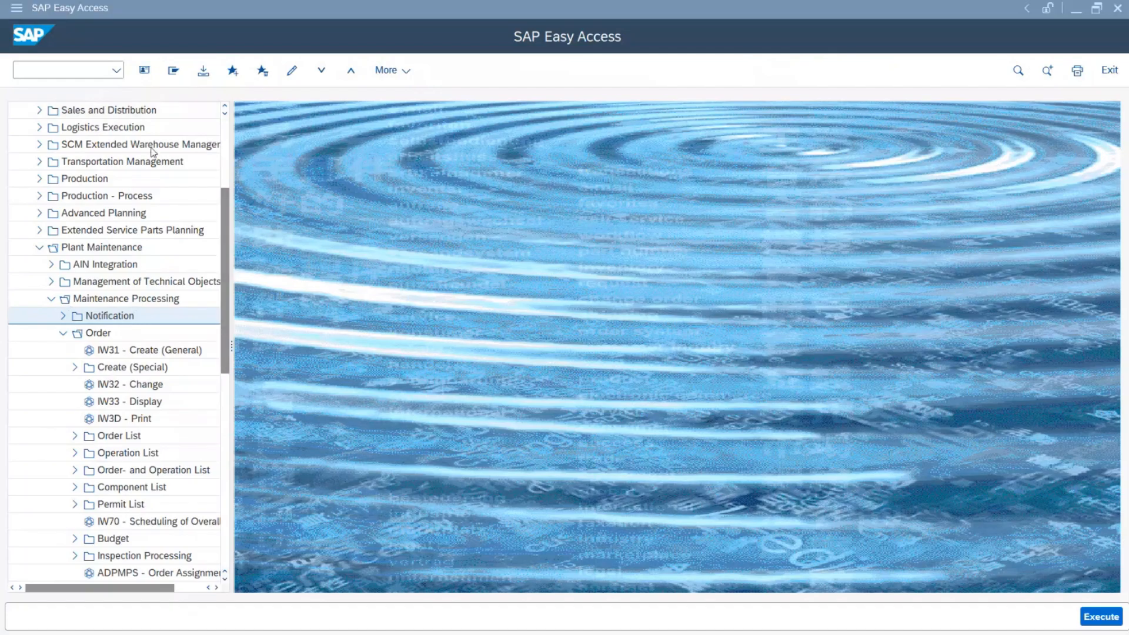
pyautogui.hotkey('alt', 'Tab')
# Step: Check cell R15C5 for who performs the IW41 confirmation, then return to SAP
pyautogui.click(478, 470)
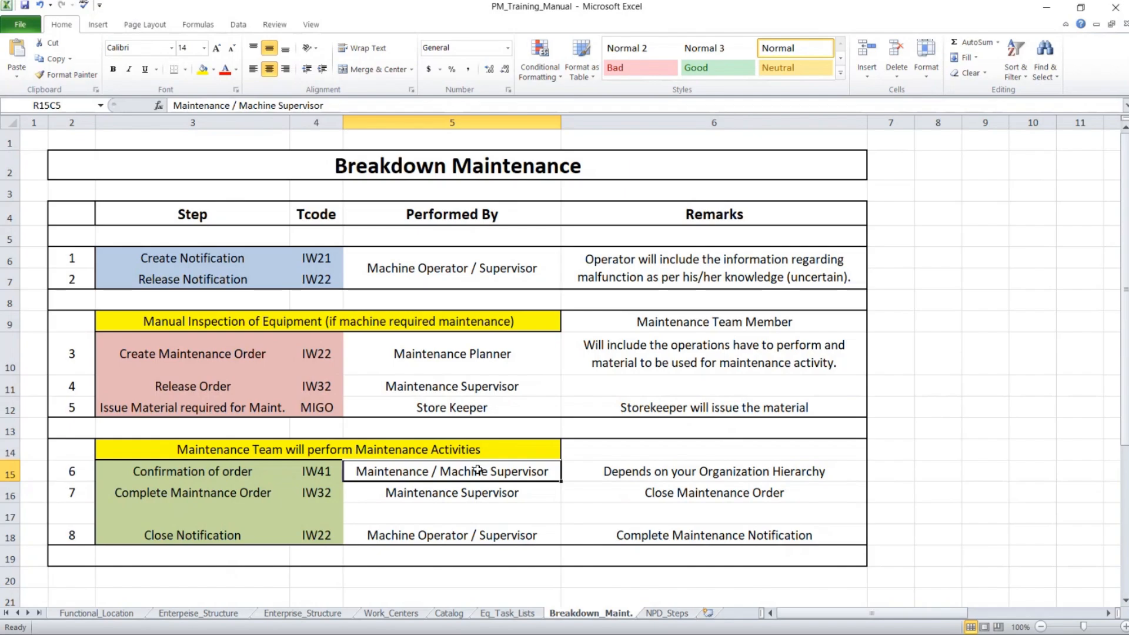
pyautogui.hotkey('alt', 'Tab')
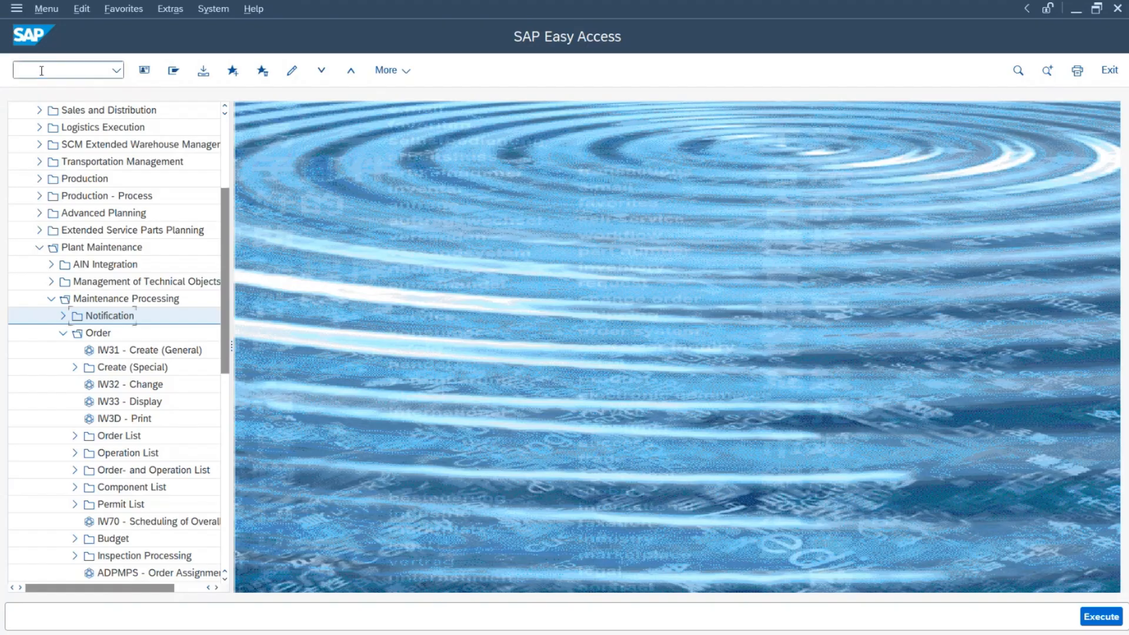
pyautogui.write('iw41')
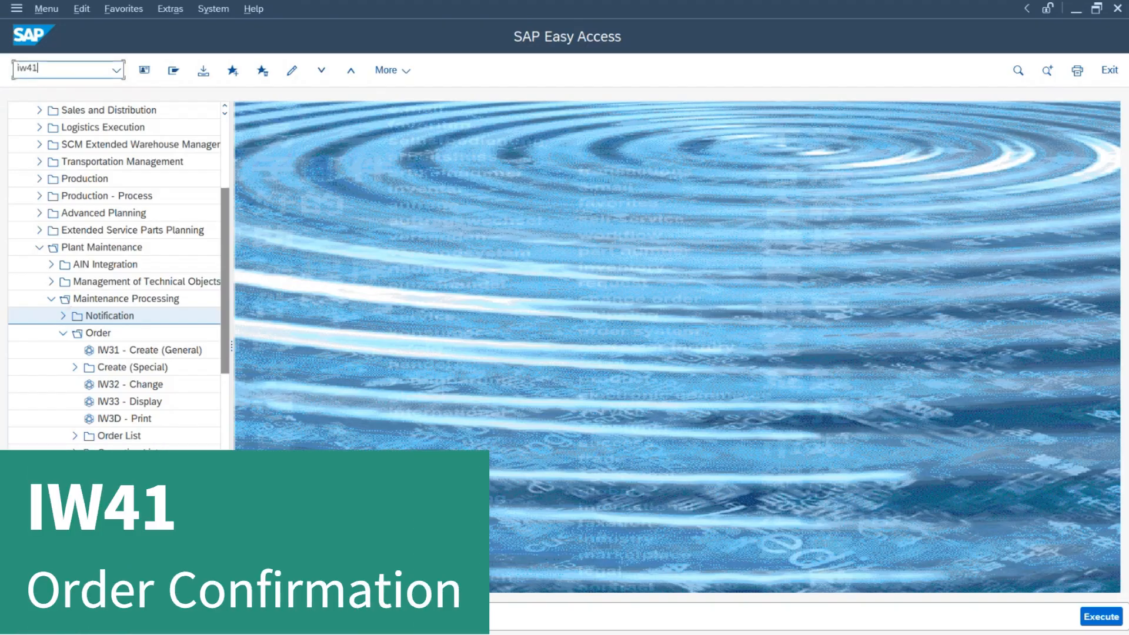
pyautogui.press('Return')
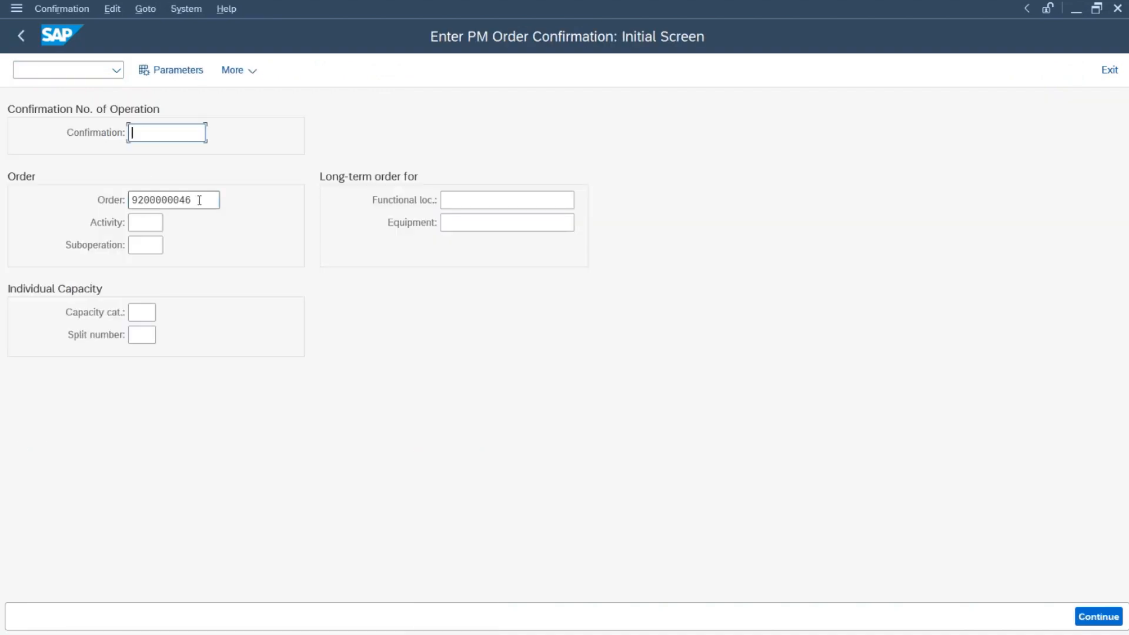
pyautogui.moveTo(200, 200); pyautogui.dragTo(64, 205)
pyautogui.hotkey('ctrl', 'v')
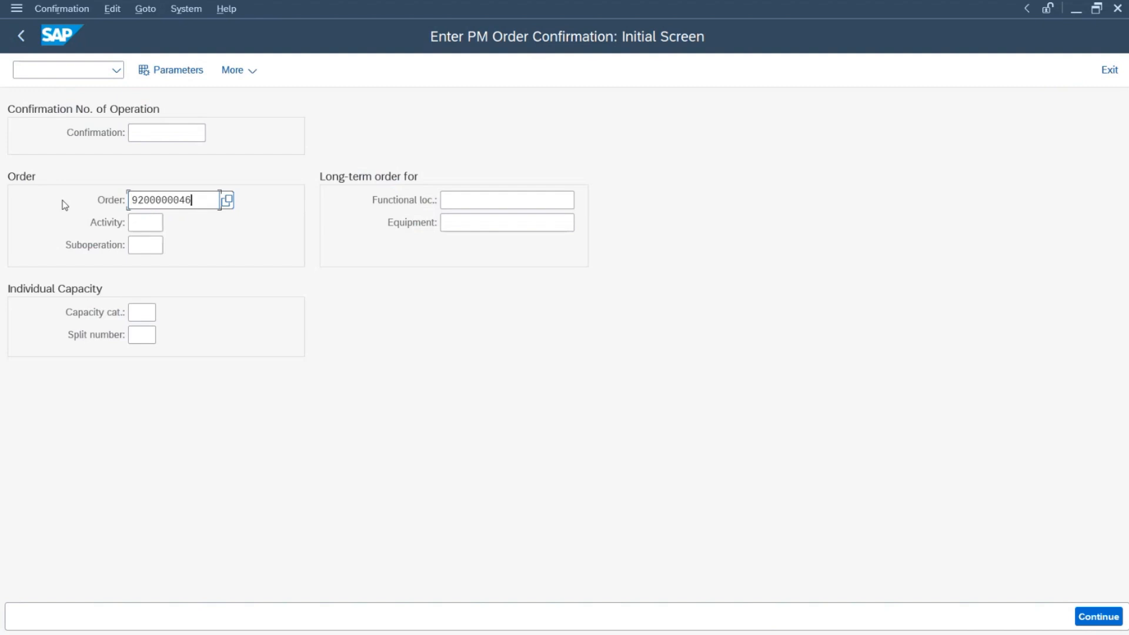
pyautogui.press('Return')
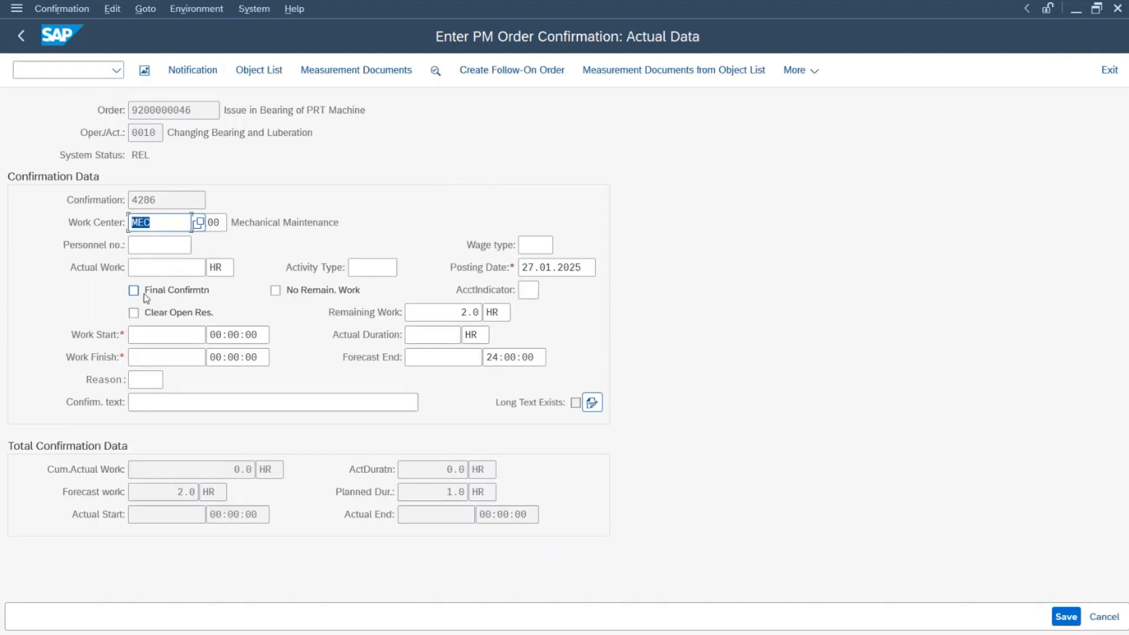
pyautogui.click(134, 292)
pyautogui.click(276, 291)
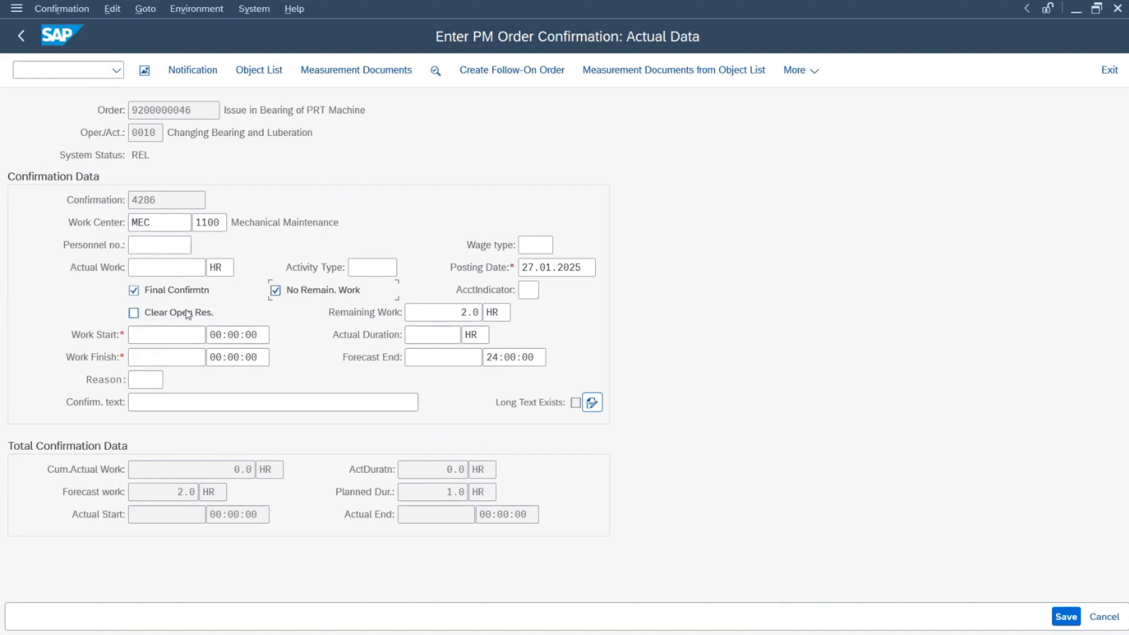
pyautogui.click(134, 314)
# Step: Enter work start 26.01.2025 18:30:00 and finish 26.01.2025 20:30:00, then save the confirmation
pyautogui.click(141, 334)
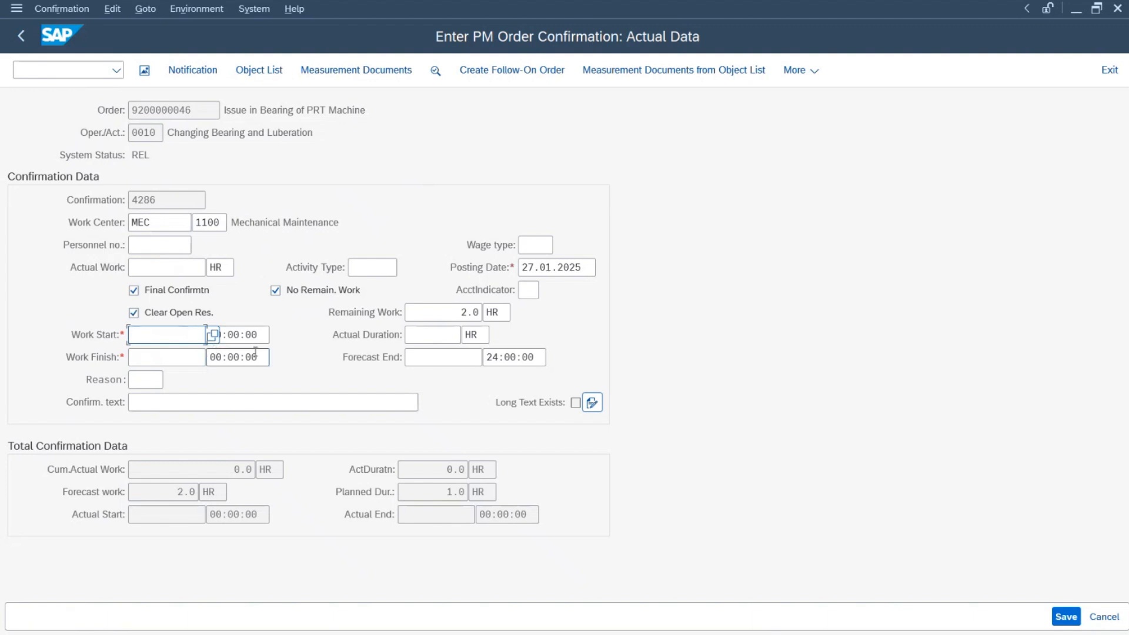
pyautogui.write('26.')
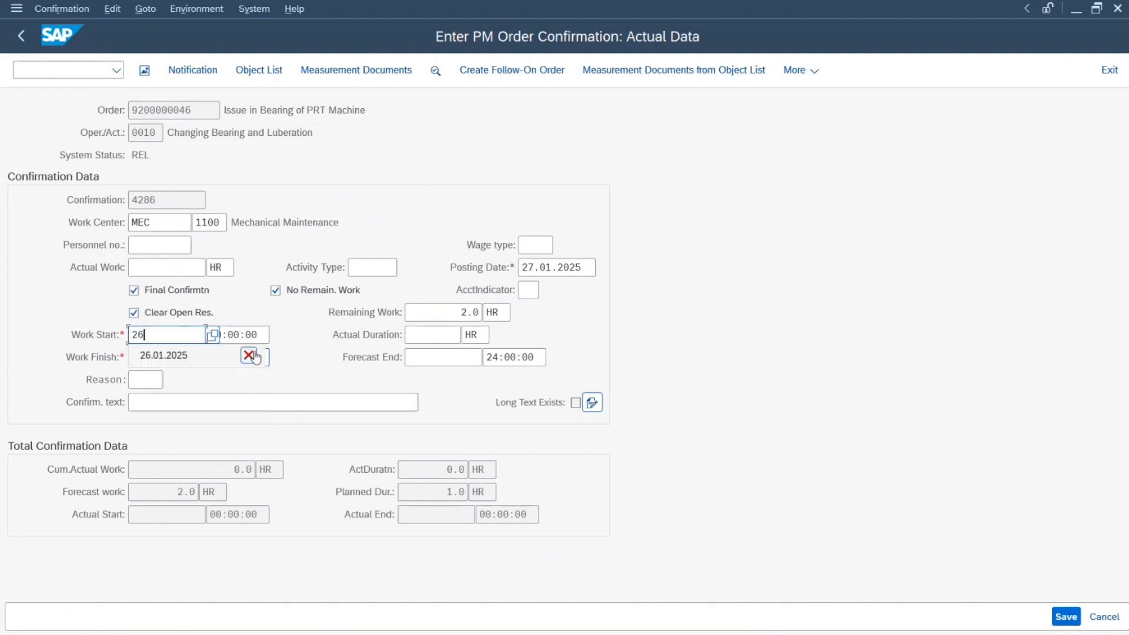
pyautogui.press('Down')
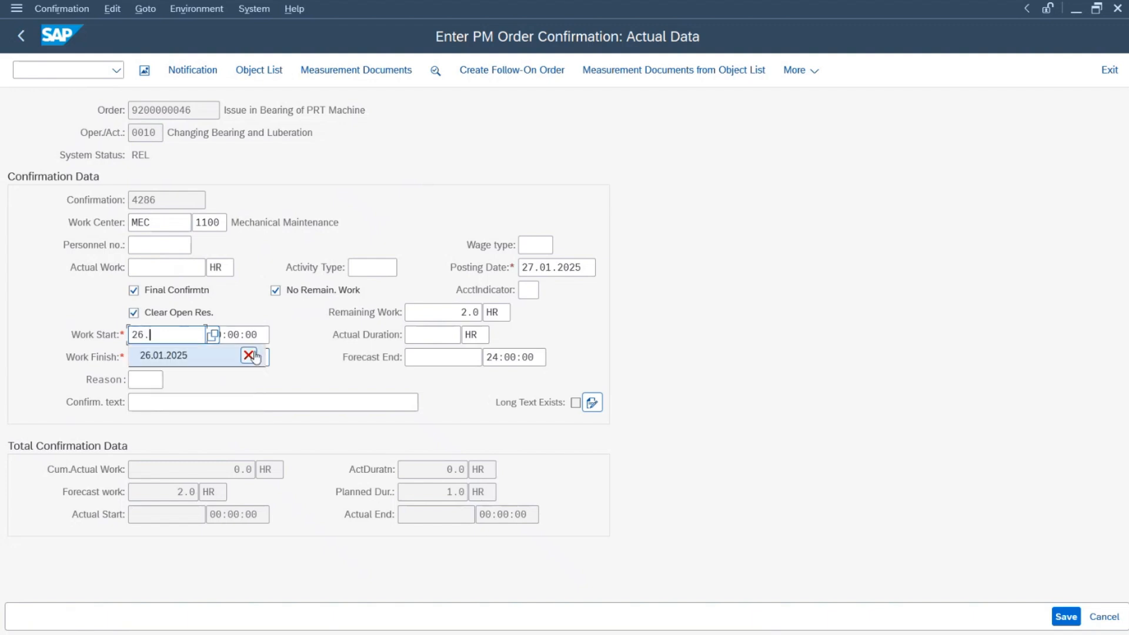
pyautogui.press('Return')
pyautogui.press('Tab')
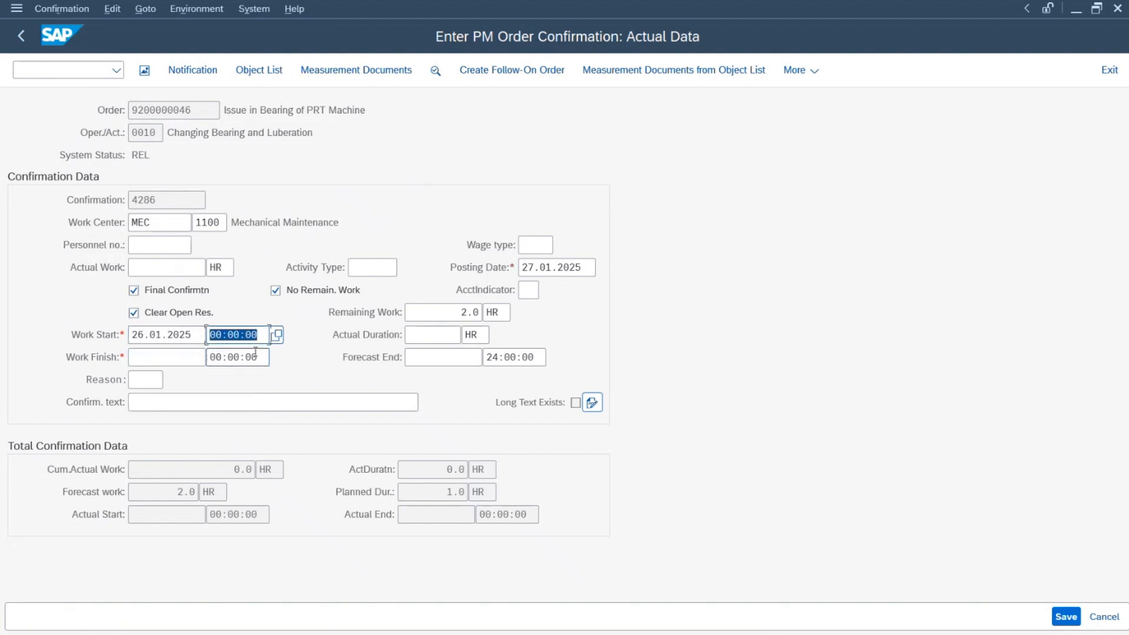
pyautogui.write('18:')
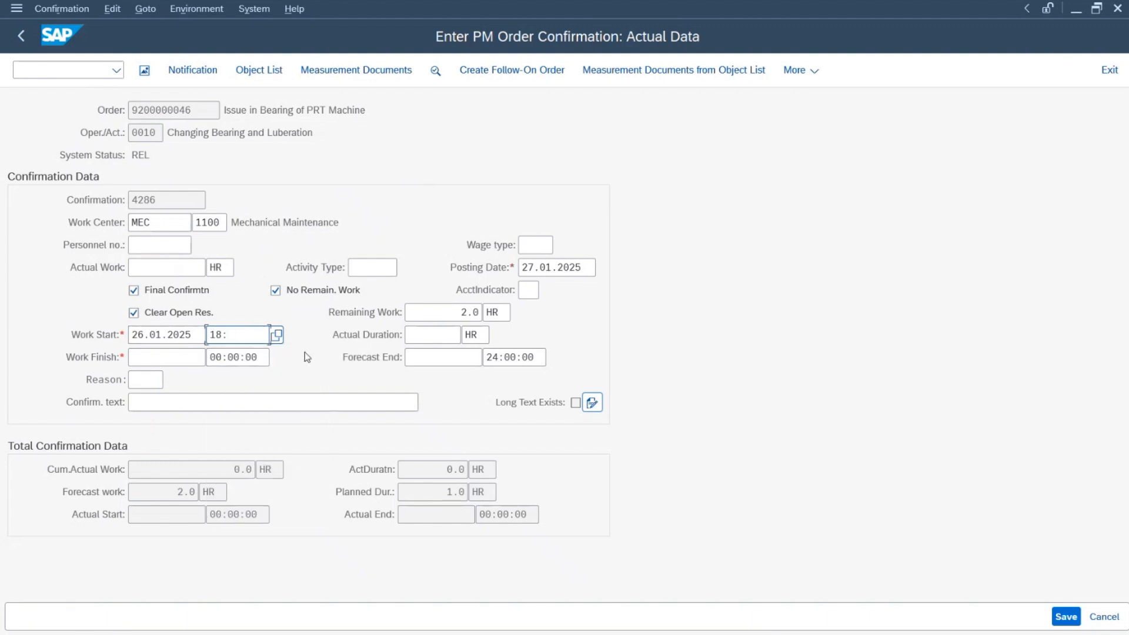
pyautogui.write('30:00')
pyautogui.press('Tab')
pyautogui.press('Tab')
pyautogui.press('Tab')
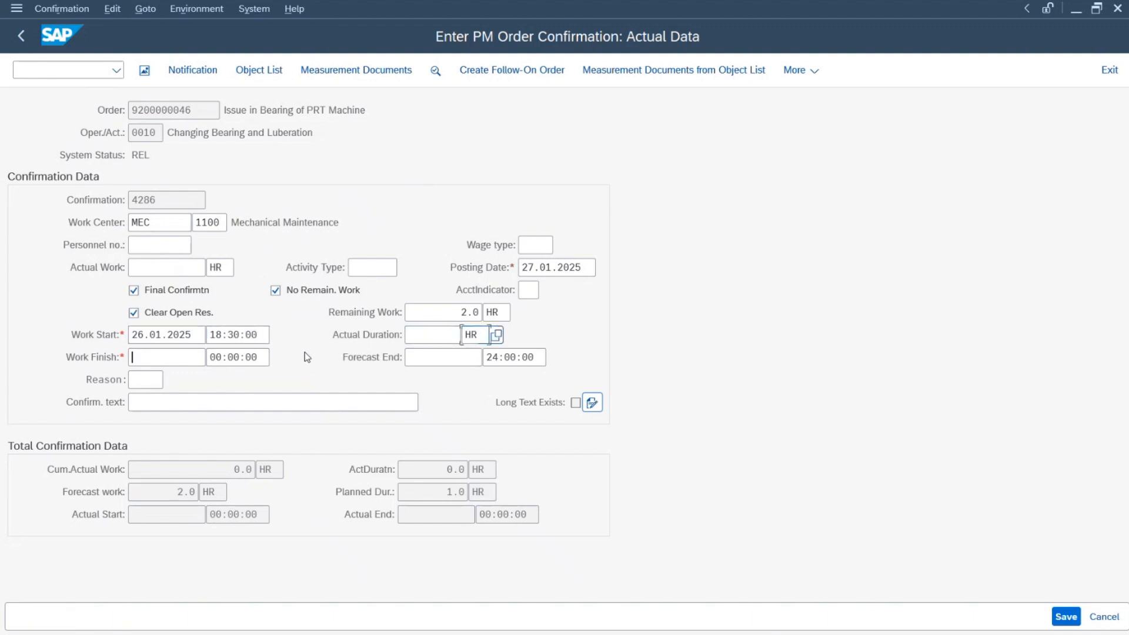
pyautogui.write('0')
pyautogui.press('BackSpace')
pyautogui.write('26,')
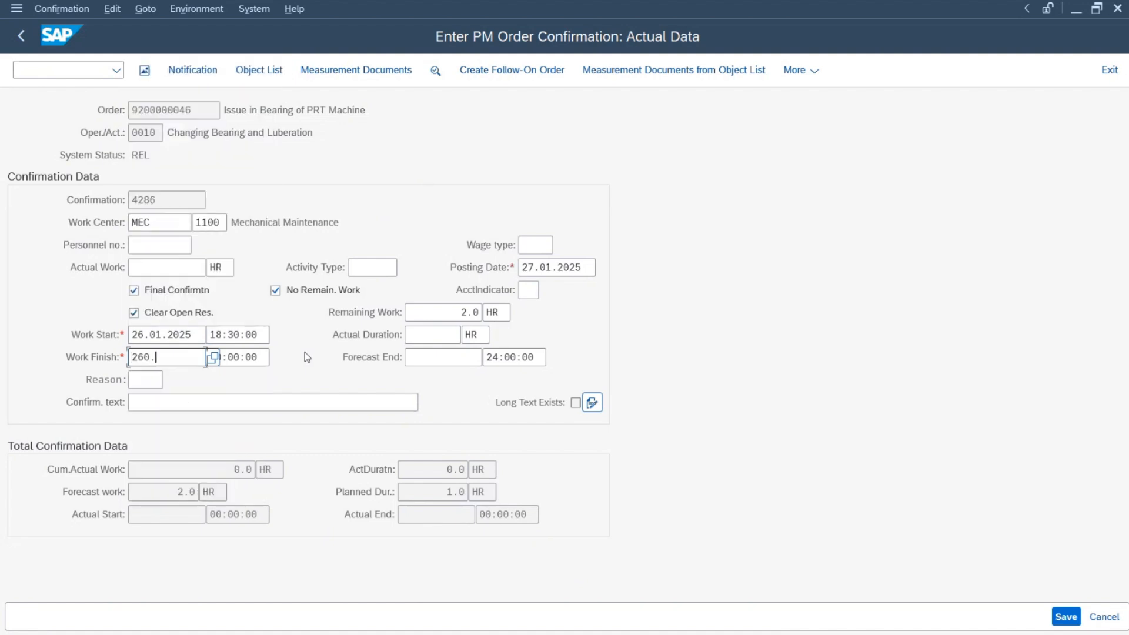
pyautogui.press('BackSpace')
pyautogui.write('.01.2025')
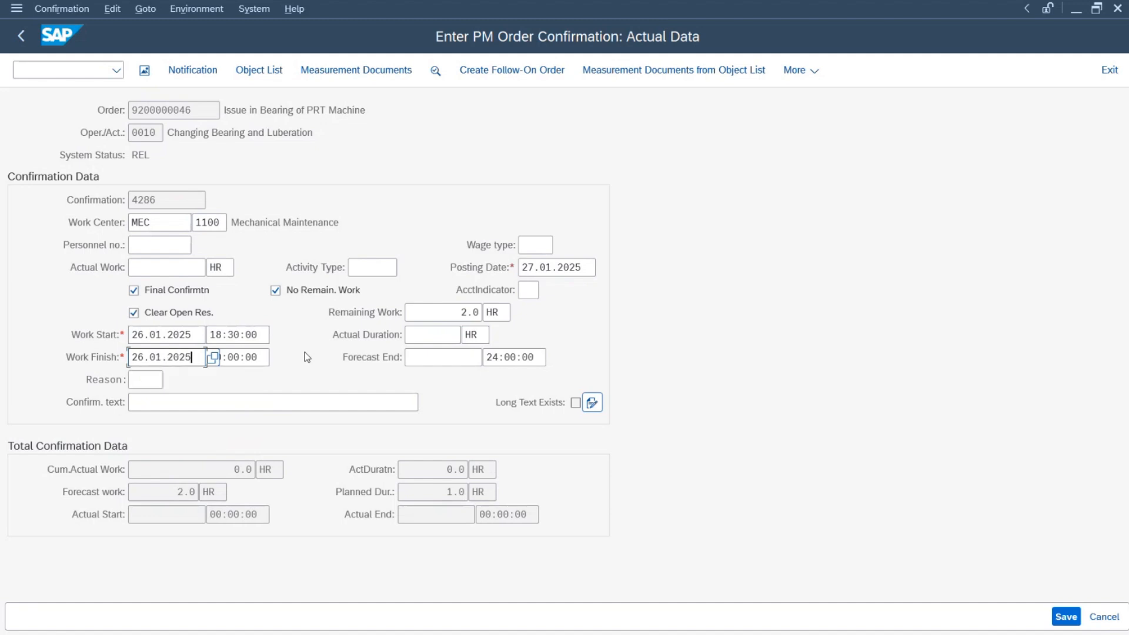
pyautogui.press('Tab')
pyautogui.write('20:')
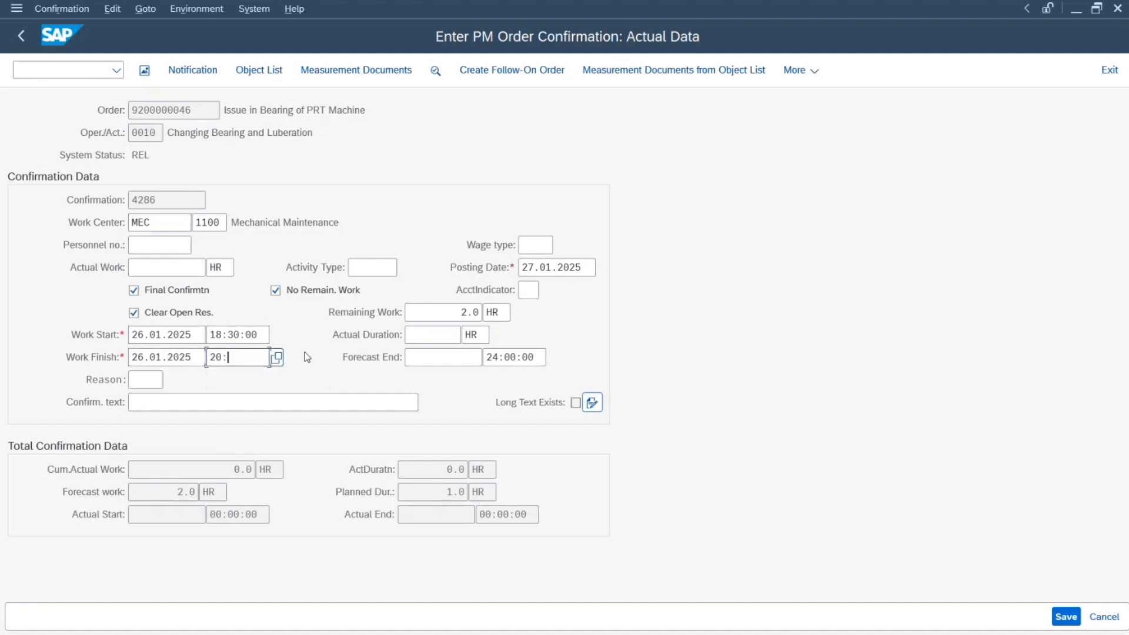
pyautogui.write('30:00')
pyautogui.press('Return')
pyautogui.press('Return')
pyautogui.press('Return')
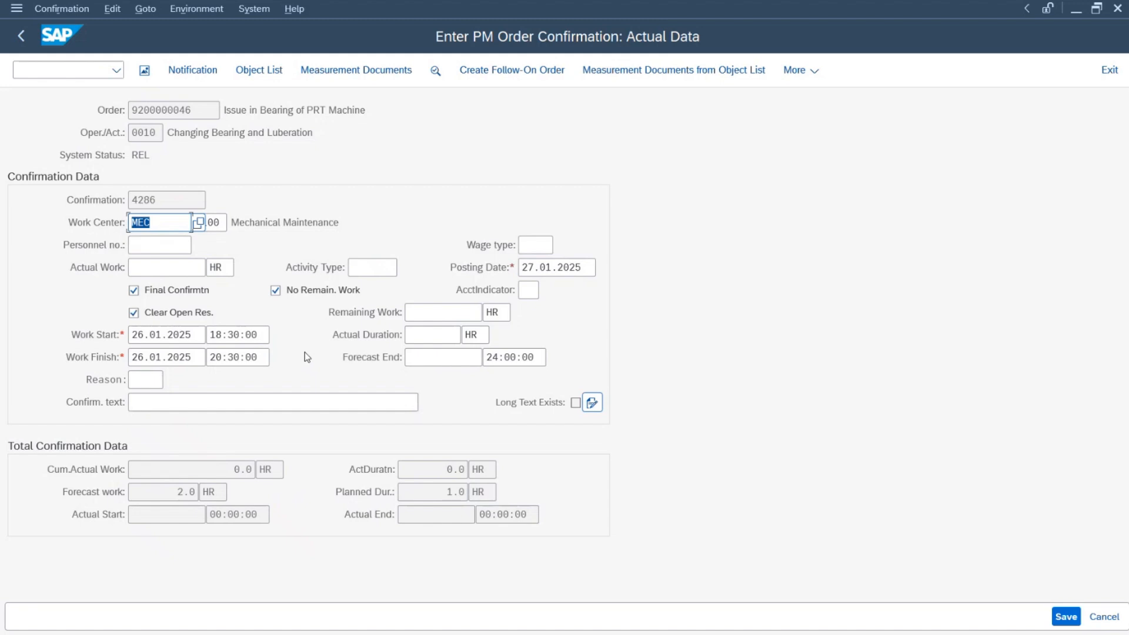
pyautogui.click(1063, 616)
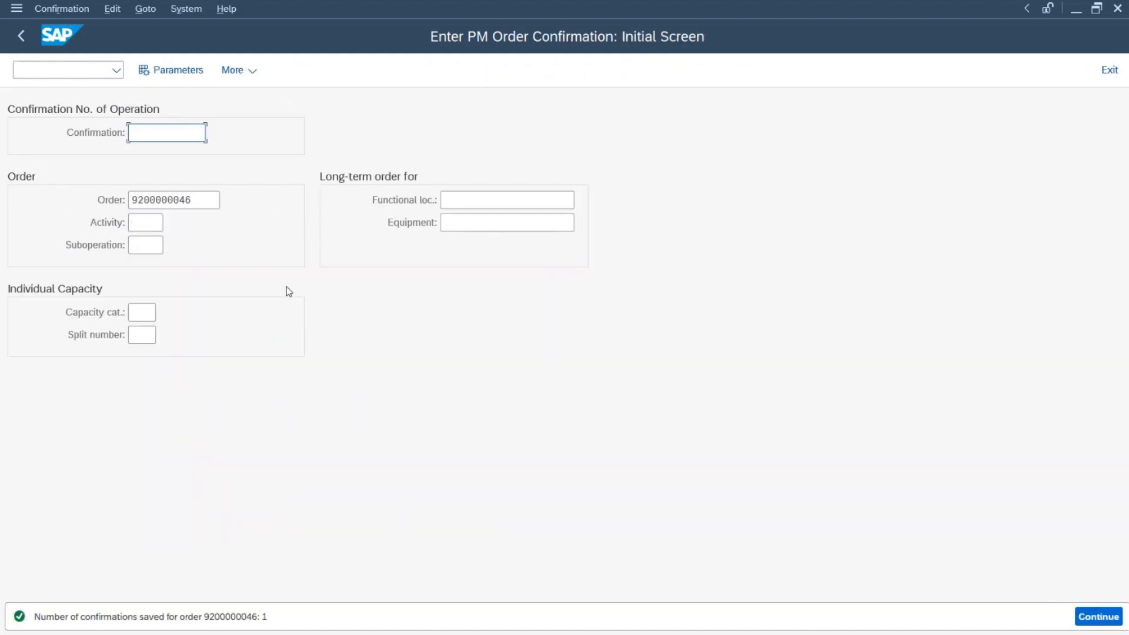
pyautogui.click(26, 34)
pyautogui.write('iw3')
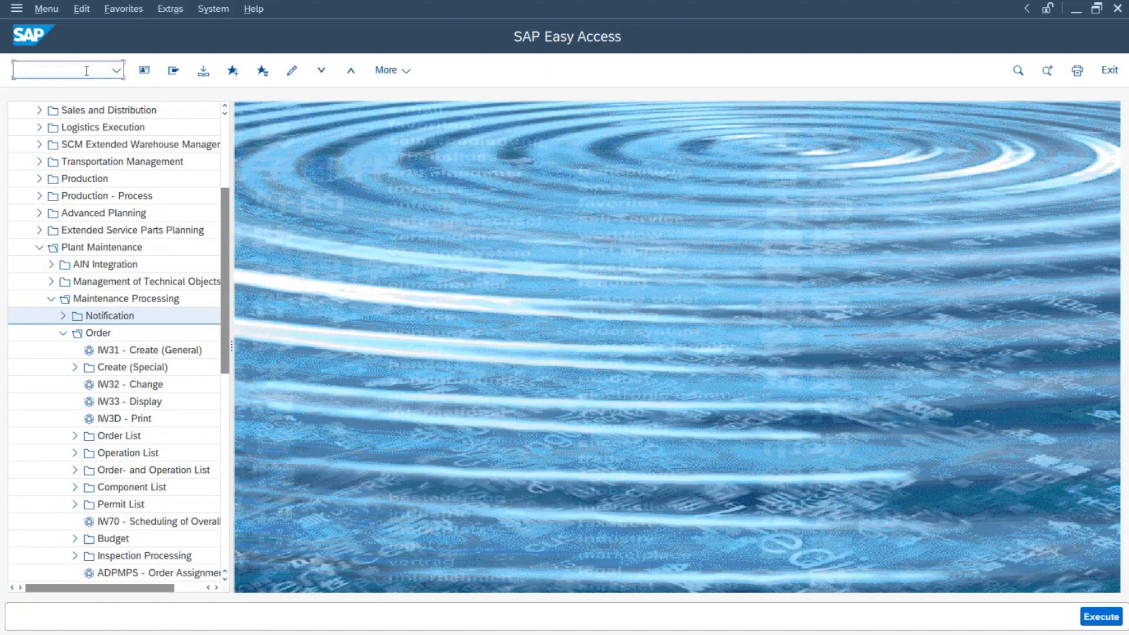
pyautogui.write('2')
pyautogui.press('Return')
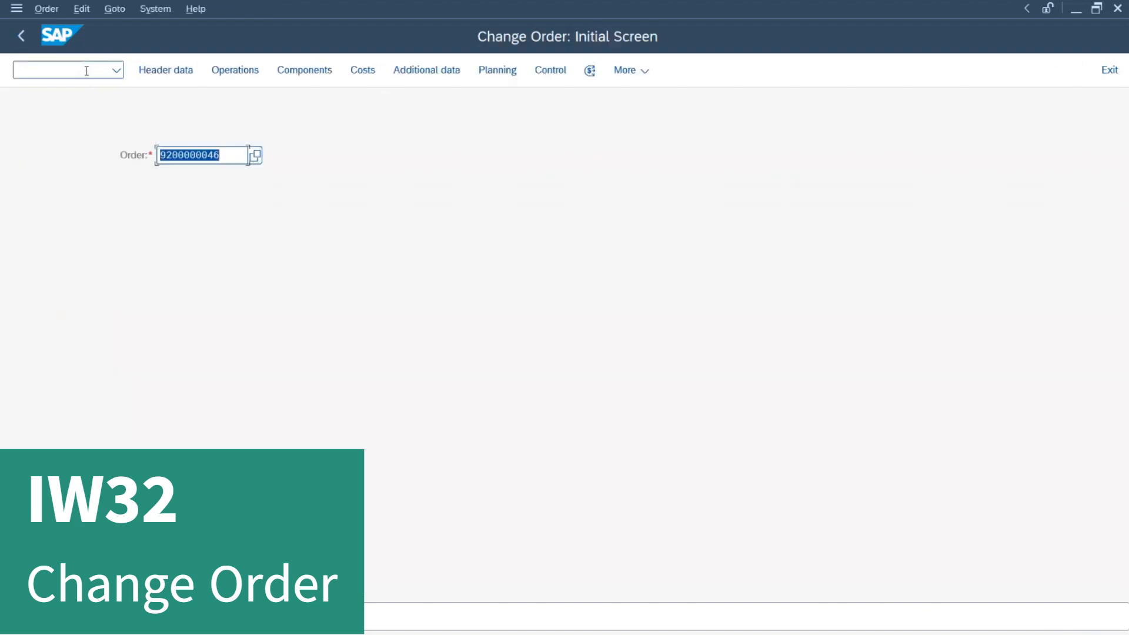
pyautogui.press('Return')
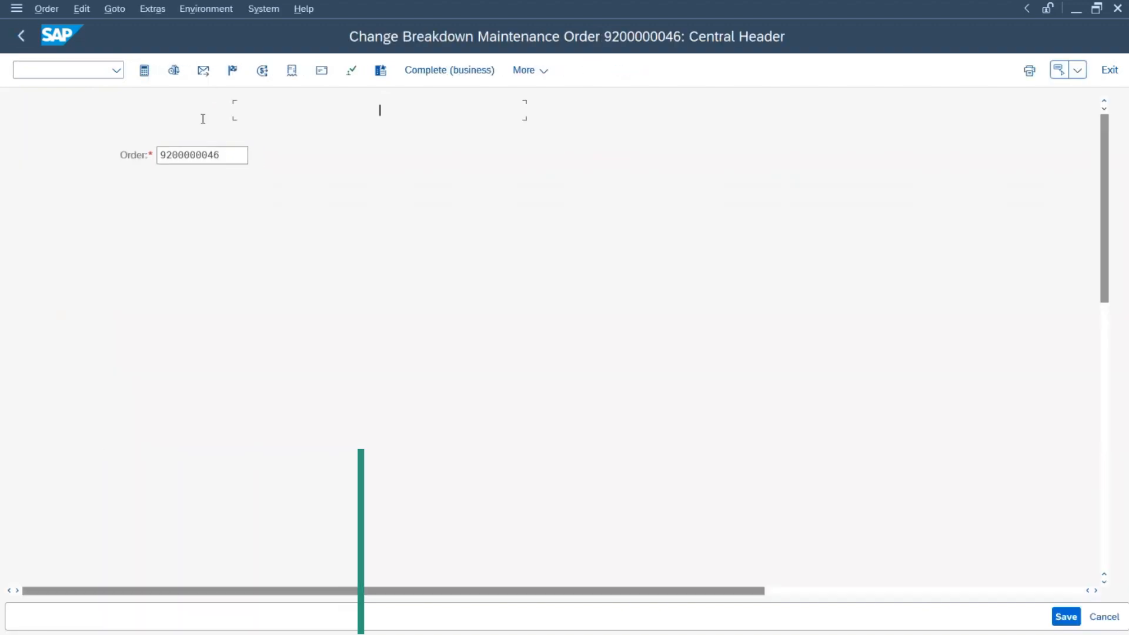
# Step: Review statuses Confirmed, Pre-costed, Material committed, Job Finished and Goods movement posted
pyautogui.click(376, 134)
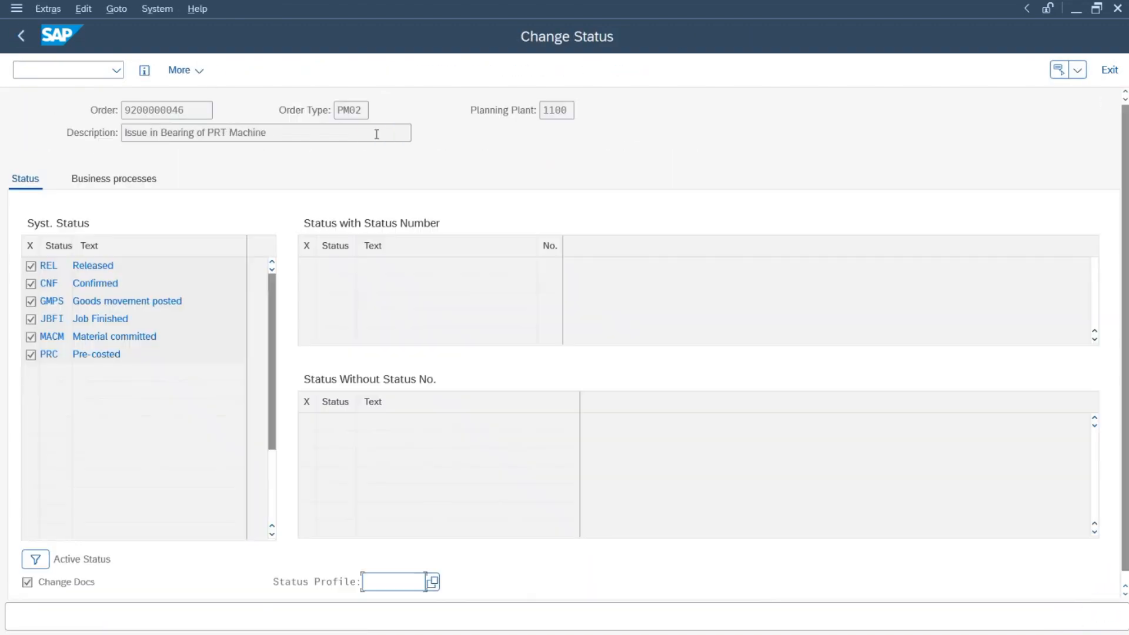
pyautogui.doubleClick(120, 283)
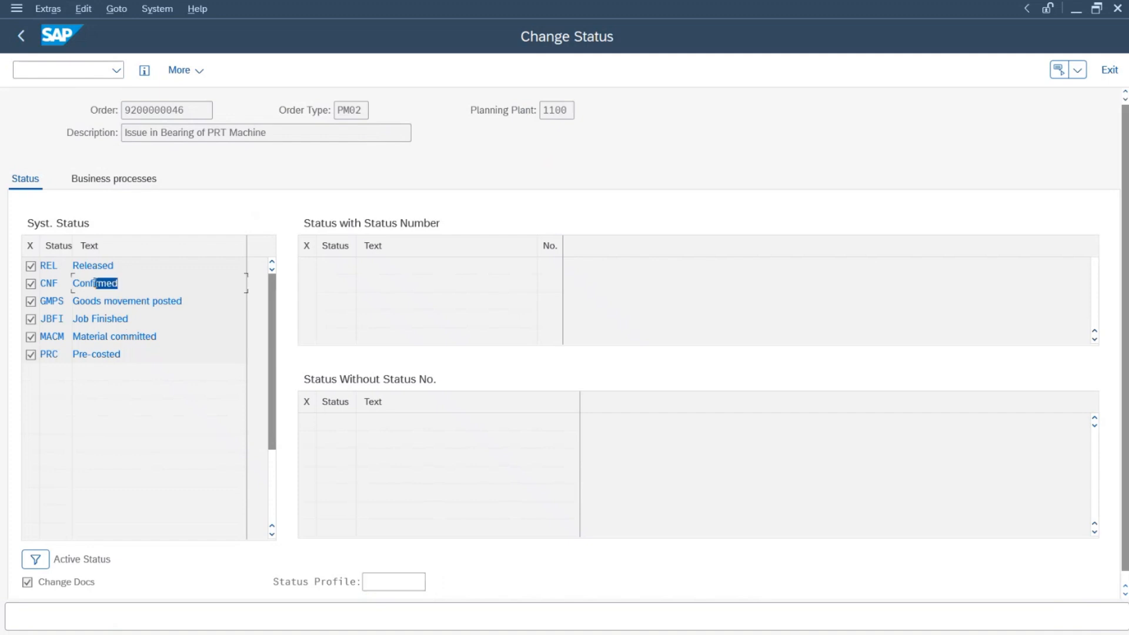
pyautogui.doubleClick(122, 353)
pyautogui.doubleClick(157, 337)
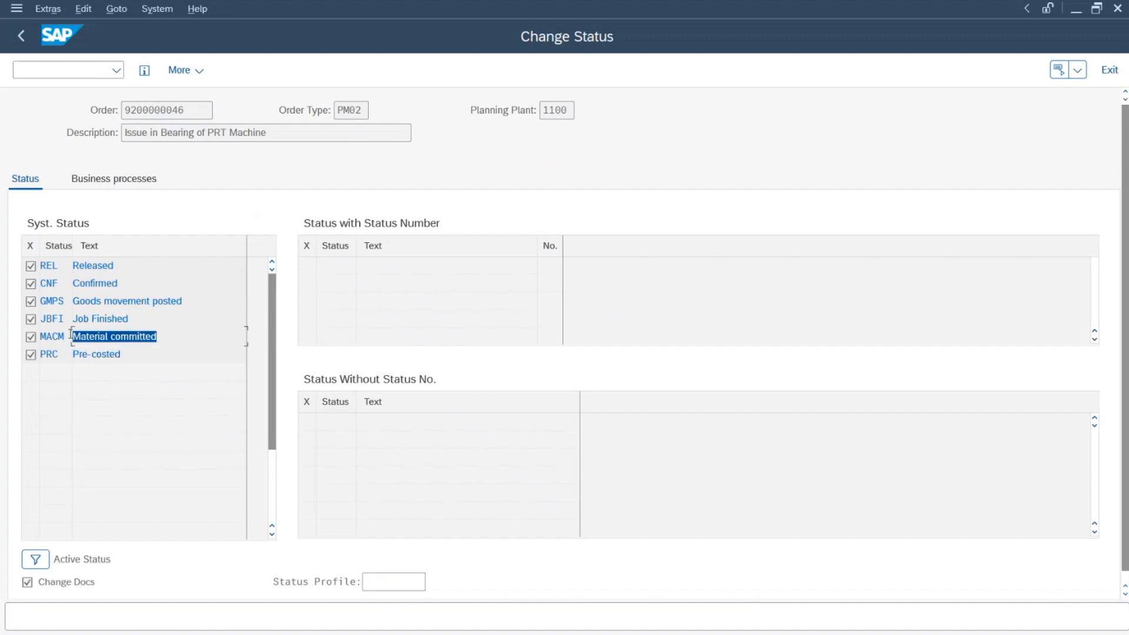
pyautogui.moveTo(136, 320); pyautogui.dragTo(62, 320)
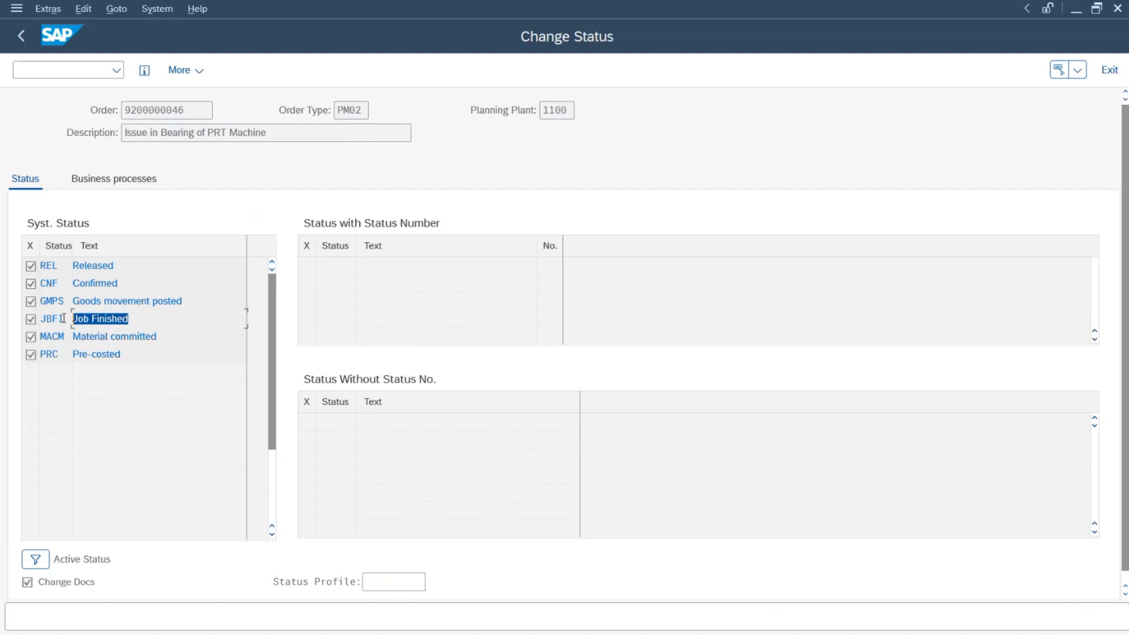
pyautogui.moveTo(145, 300); pyautogui.dragTo(38, 300)
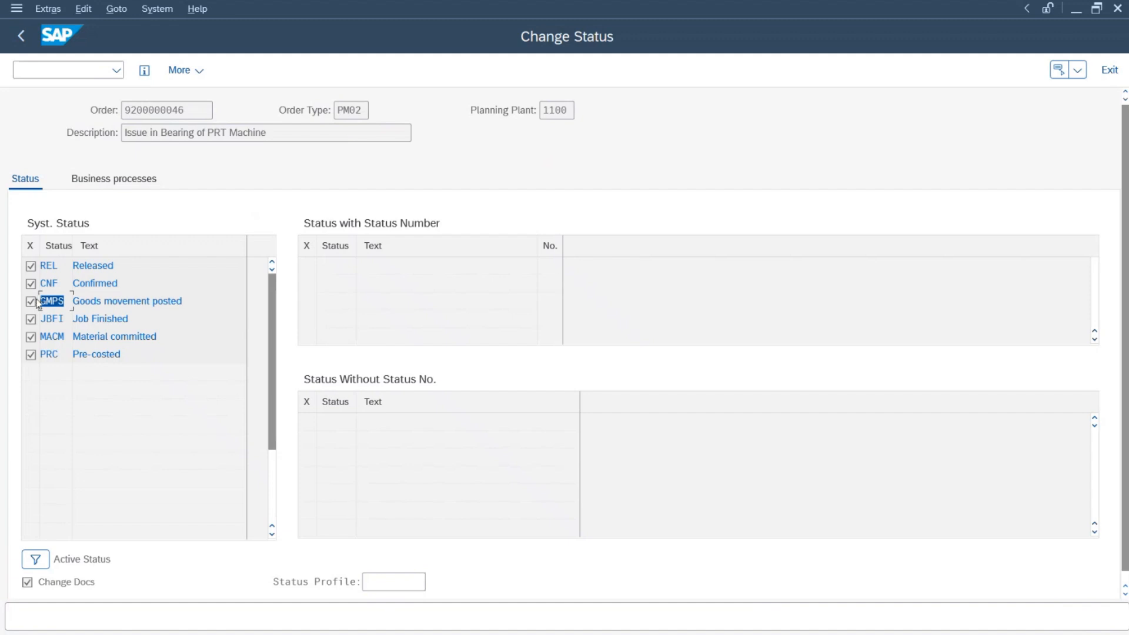
pyautogui.moveTo(195, 300); pyautogui.dragTo(84, 281)
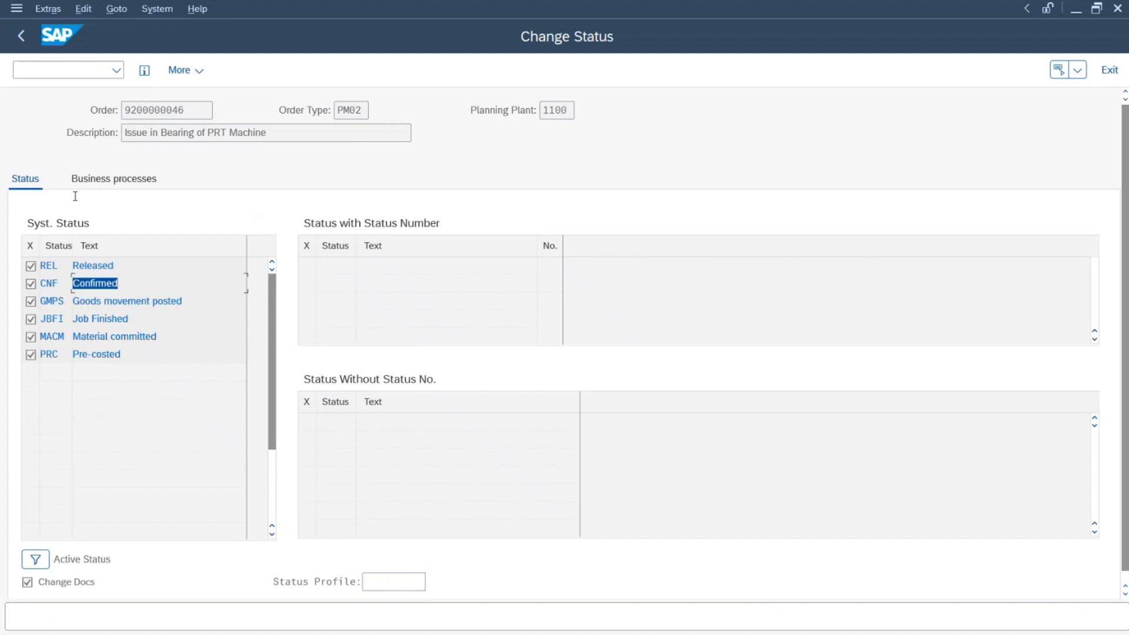
pyautogui.click(22, 37)
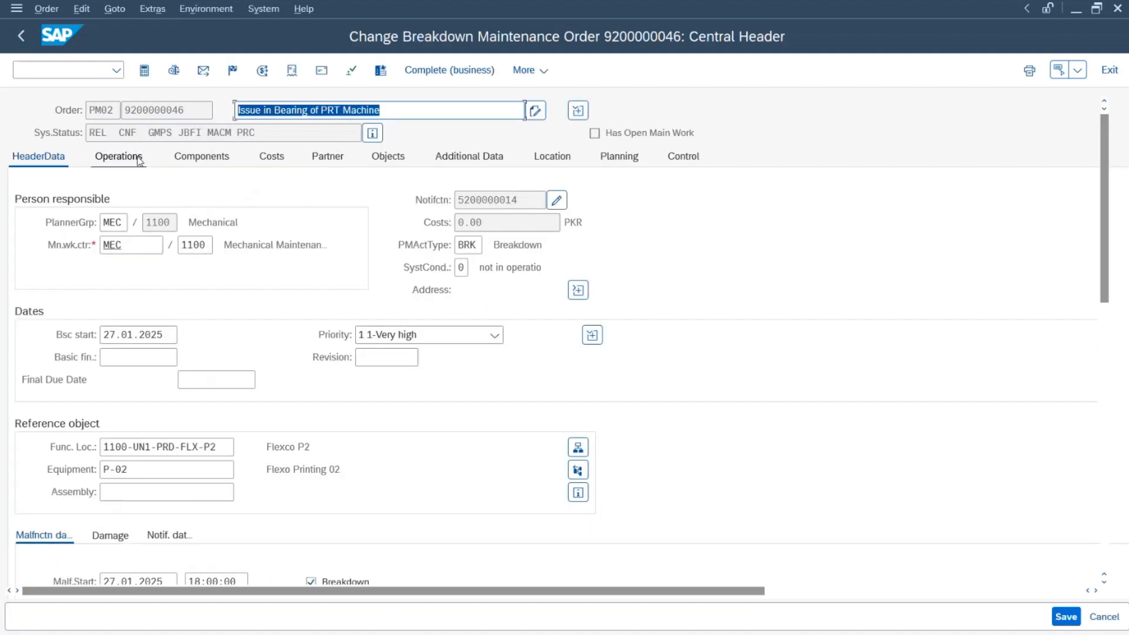
# Step: Review operations, components and the manual's Complete Maintenance Order step, then show 5,750.00 PKR costs
pyautogui.click(142, 158)
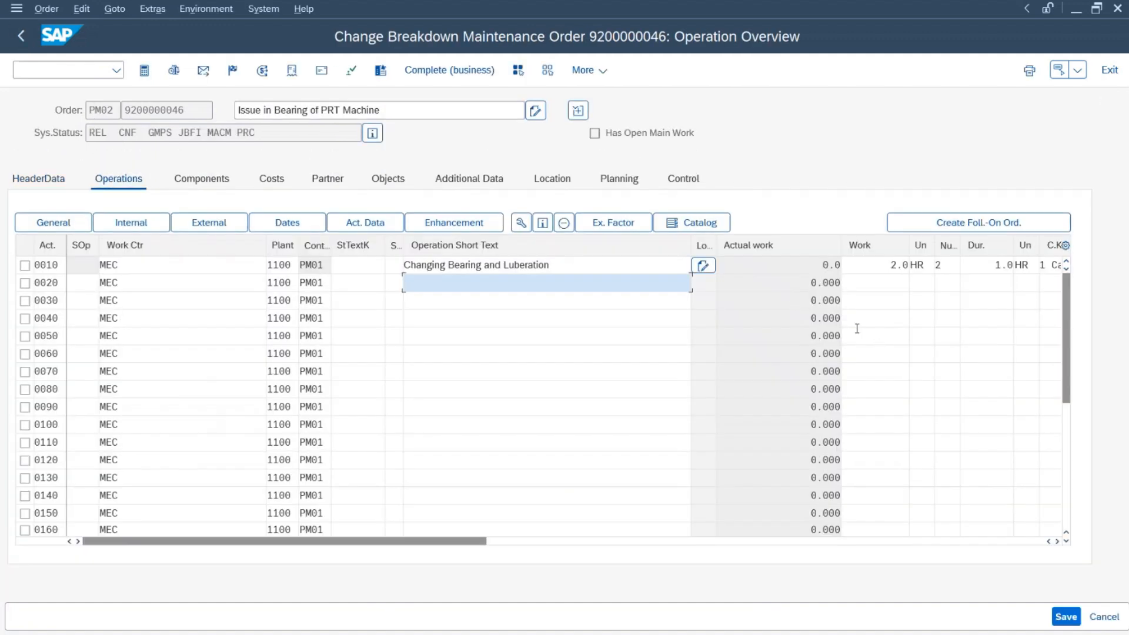
pyautogui.click(200, 181)
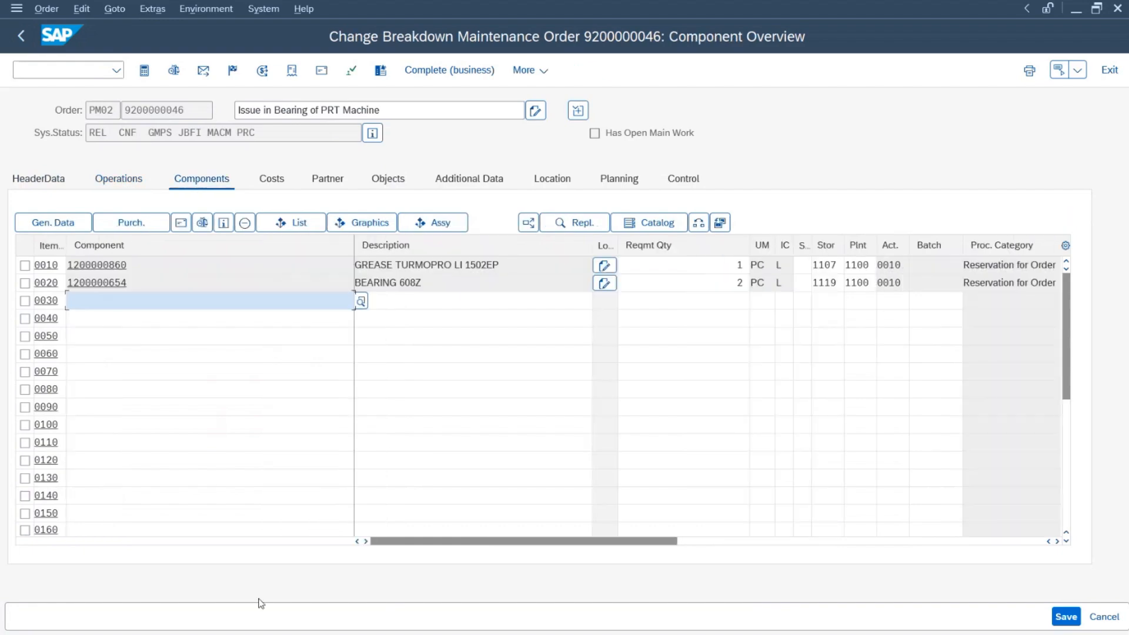
pyautogui.hotkey('alt', 'Tab')
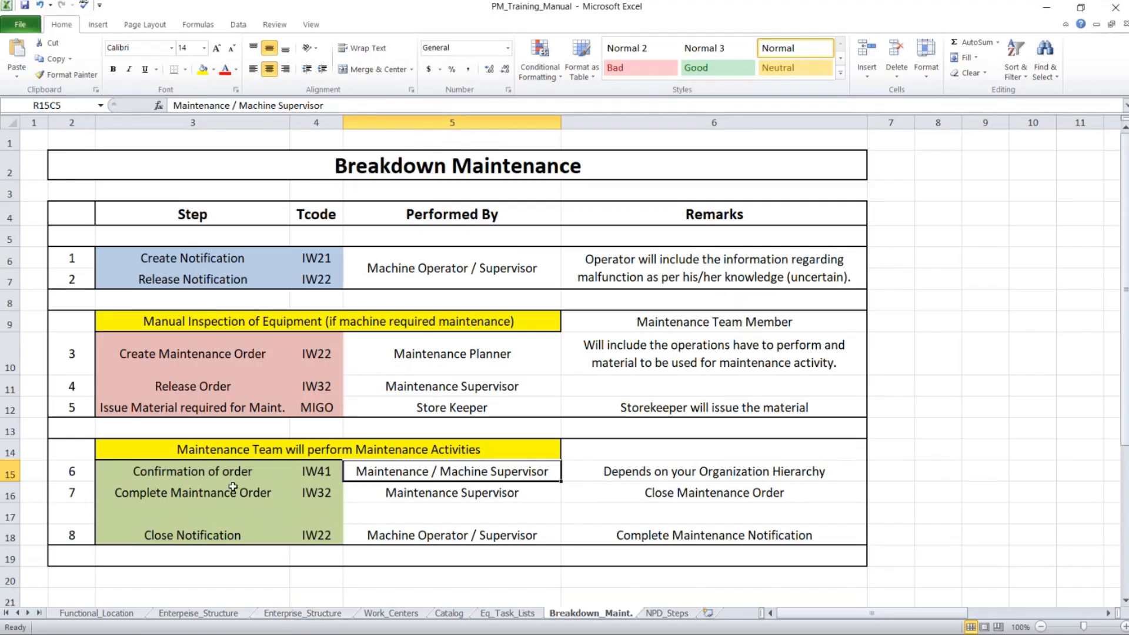
pyautogui.click(198, 498)
pyautogui.click(420, 495)
pyautogui.click(192, 487)
pyautogui.moveTo(229, 492); pyautogui.dragTo(676, 492)
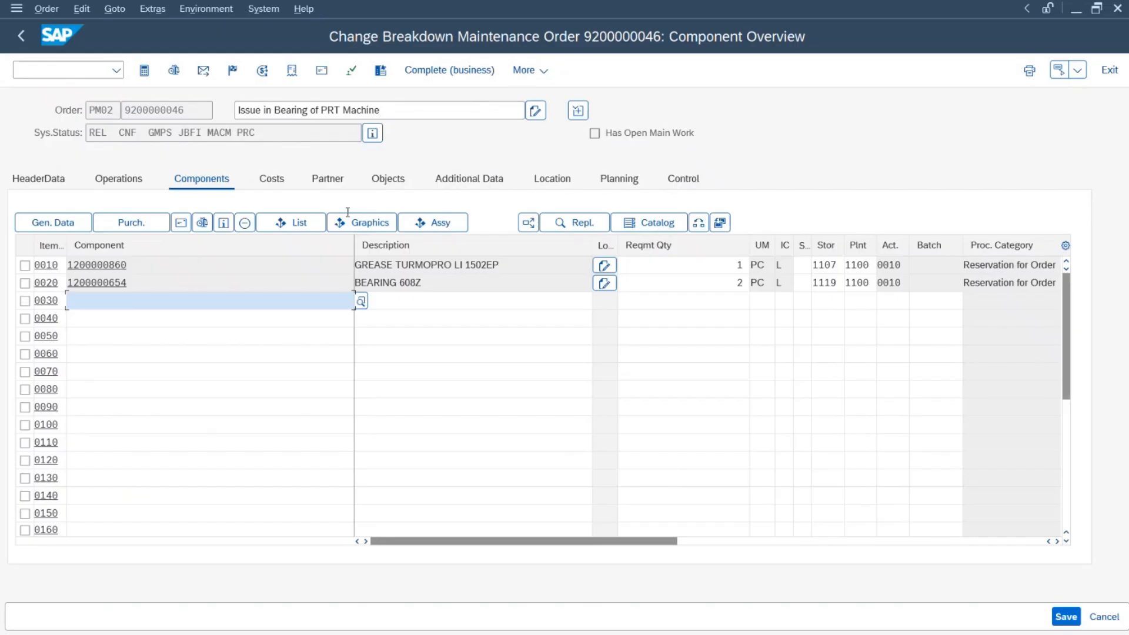
pyautogui.click(270, 179)
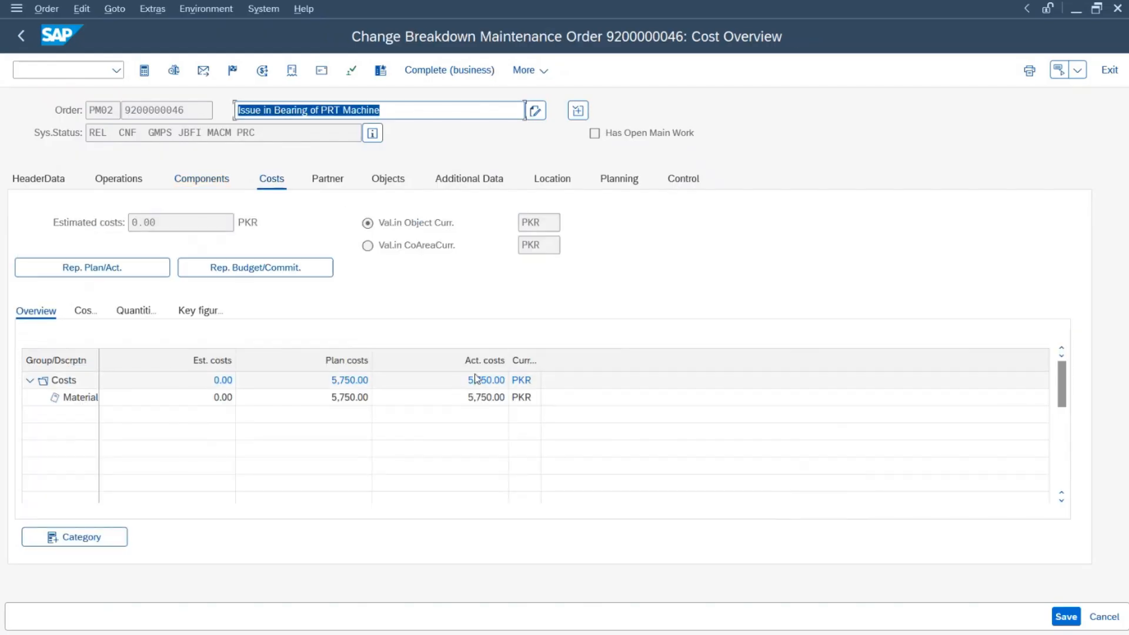
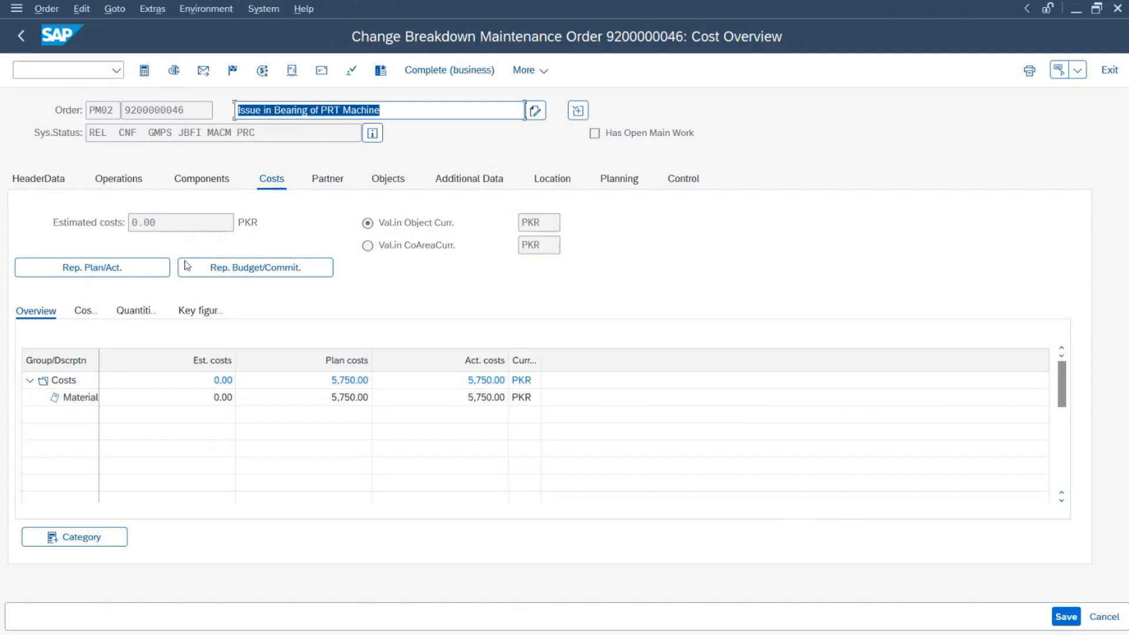
pyautogui.click(234, 72)
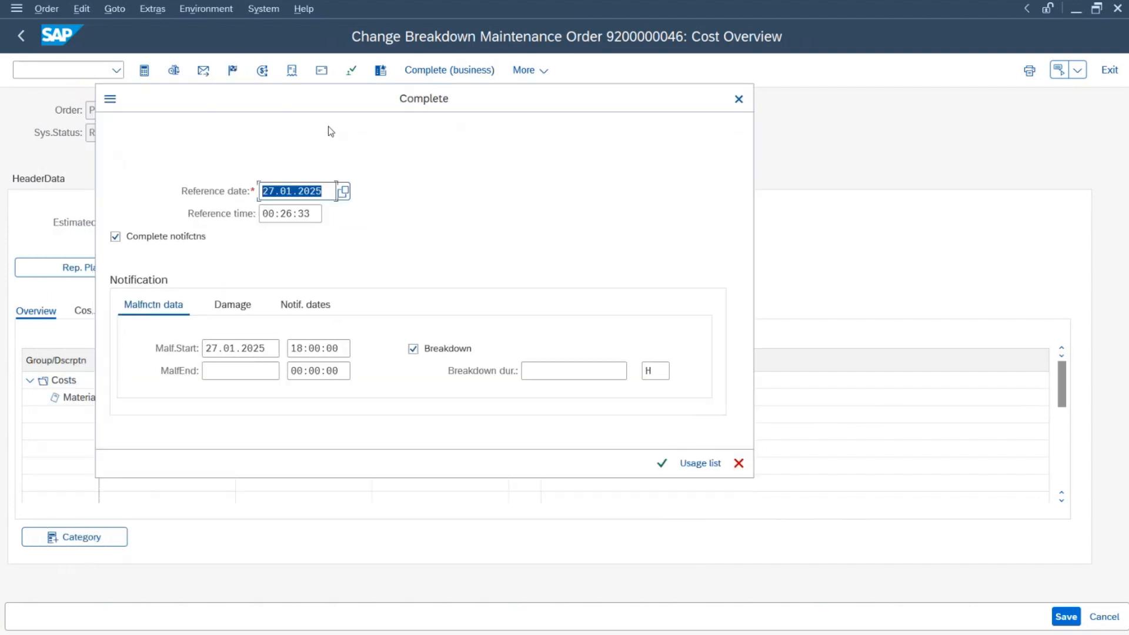
pyautogui.click(116, 237)
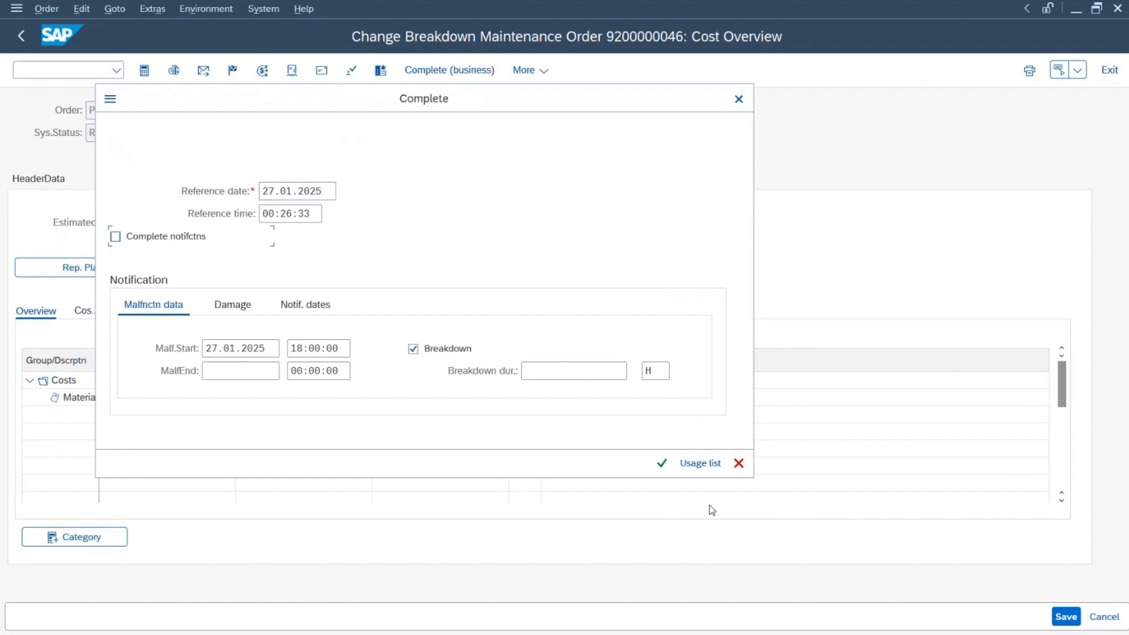
pyautogui.moveTo(334, 191); pyautogui.dragTo(245, 191)
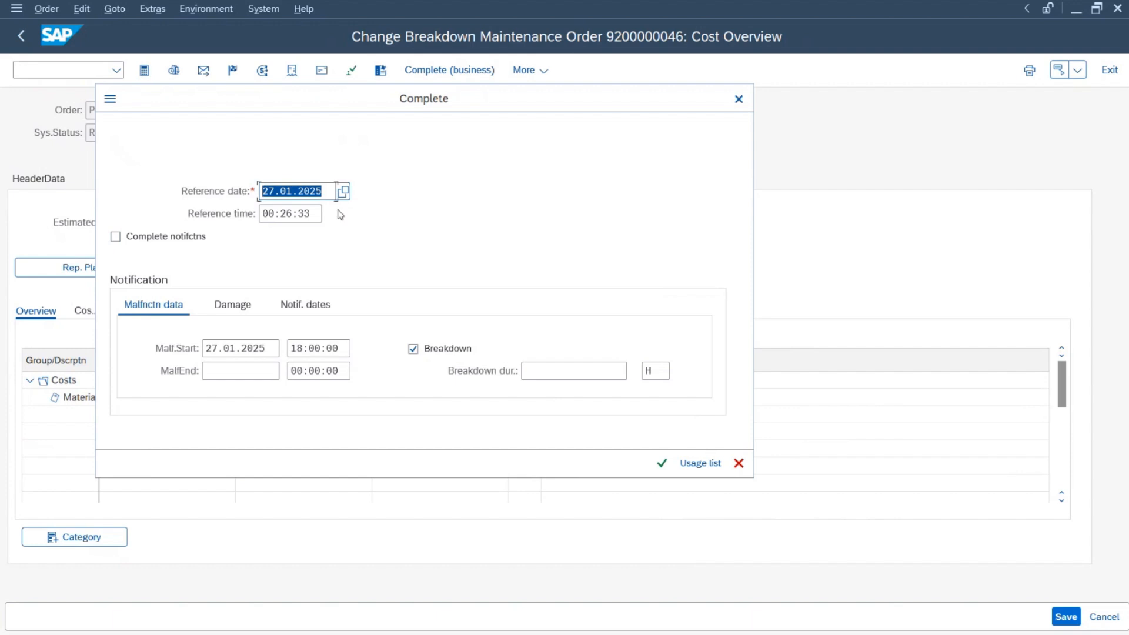
pyautogui.moveTo(314, 213); pyautogui.dragTo(244, 214)
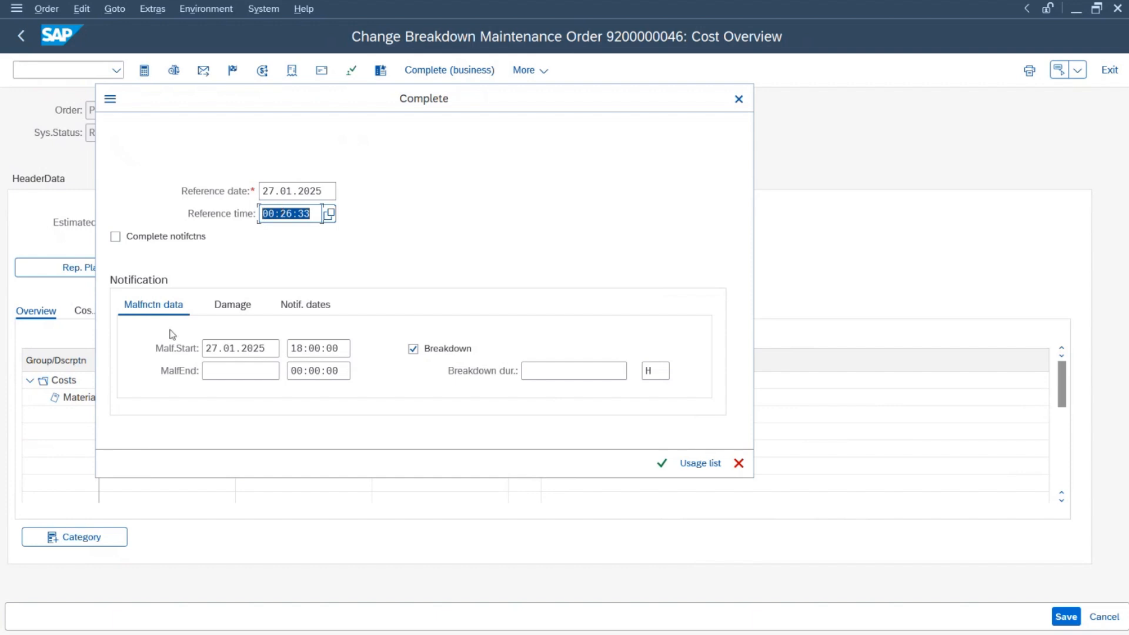
pyautogui.click(211, 348)
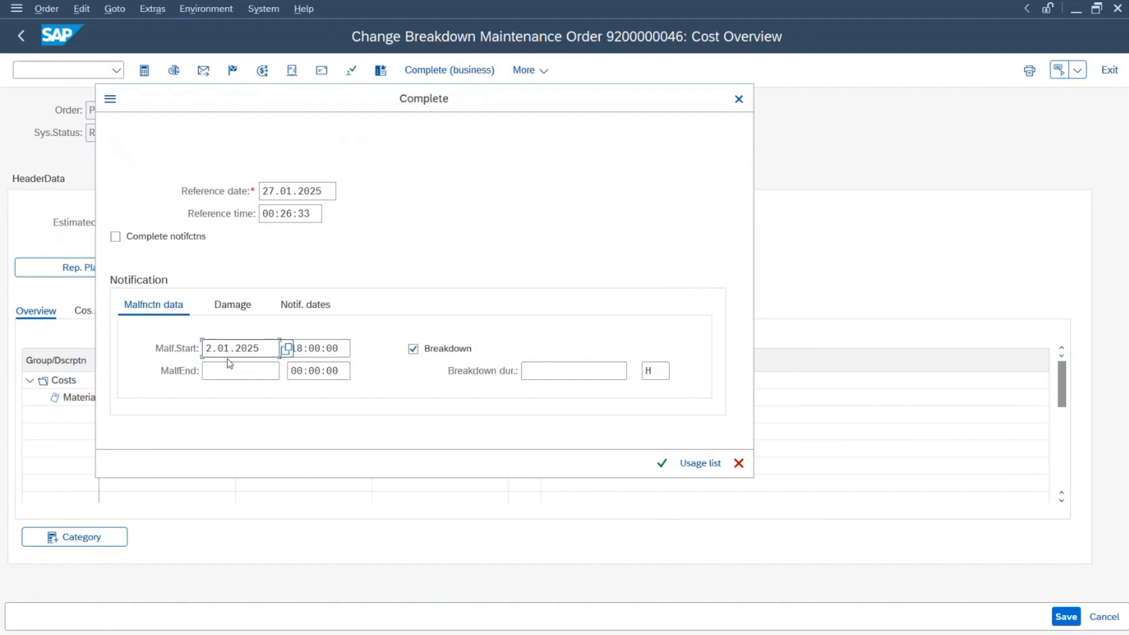
pyautogui.write('6')
pyautogui.click(340, 349)
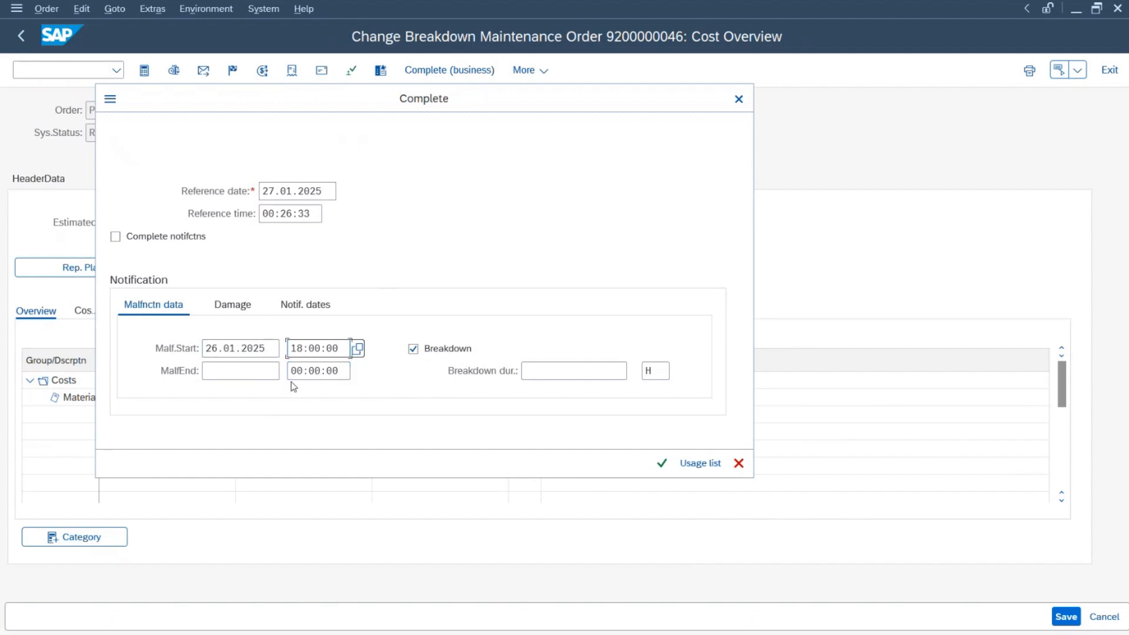
pyautogui.click(659, 466)
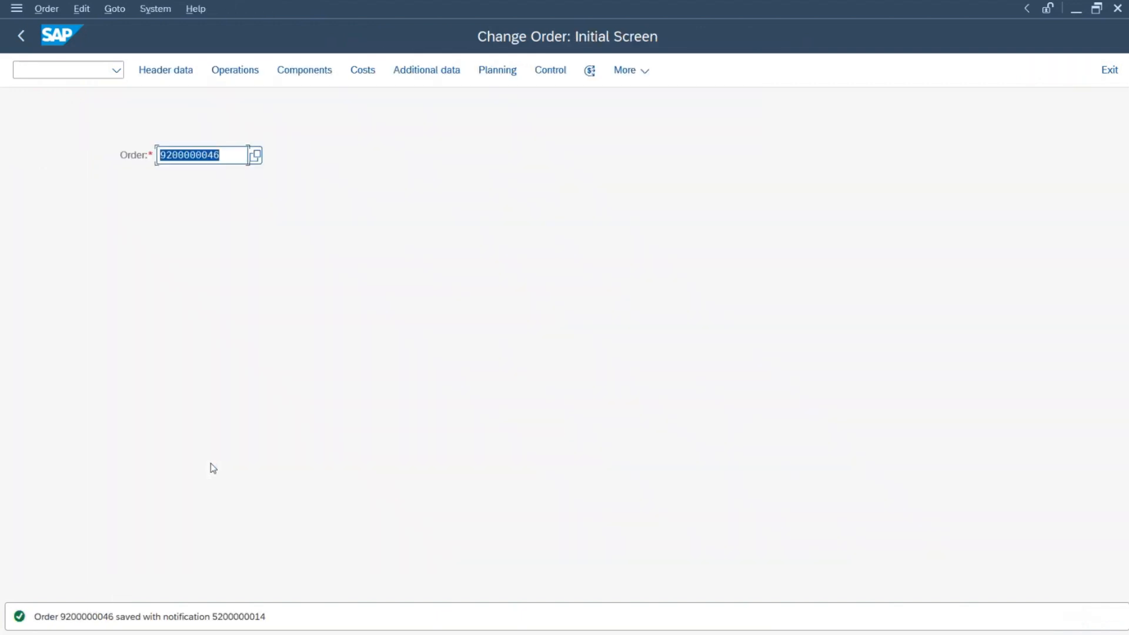
pyautogui.press('Return')
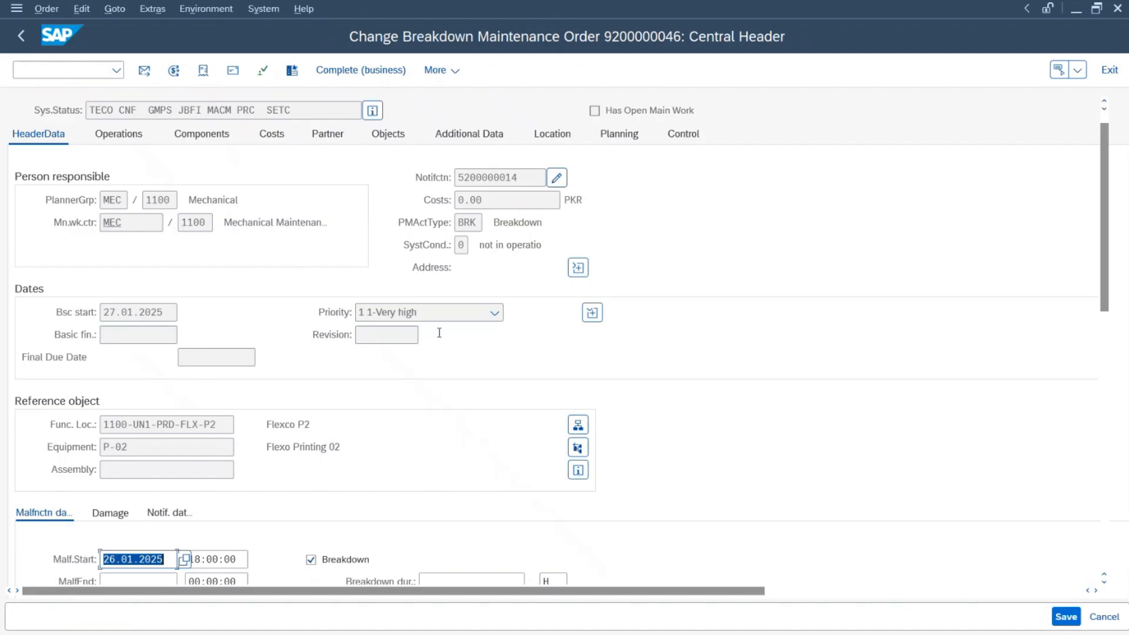
pyautogui.scroll(1, 368, 394)
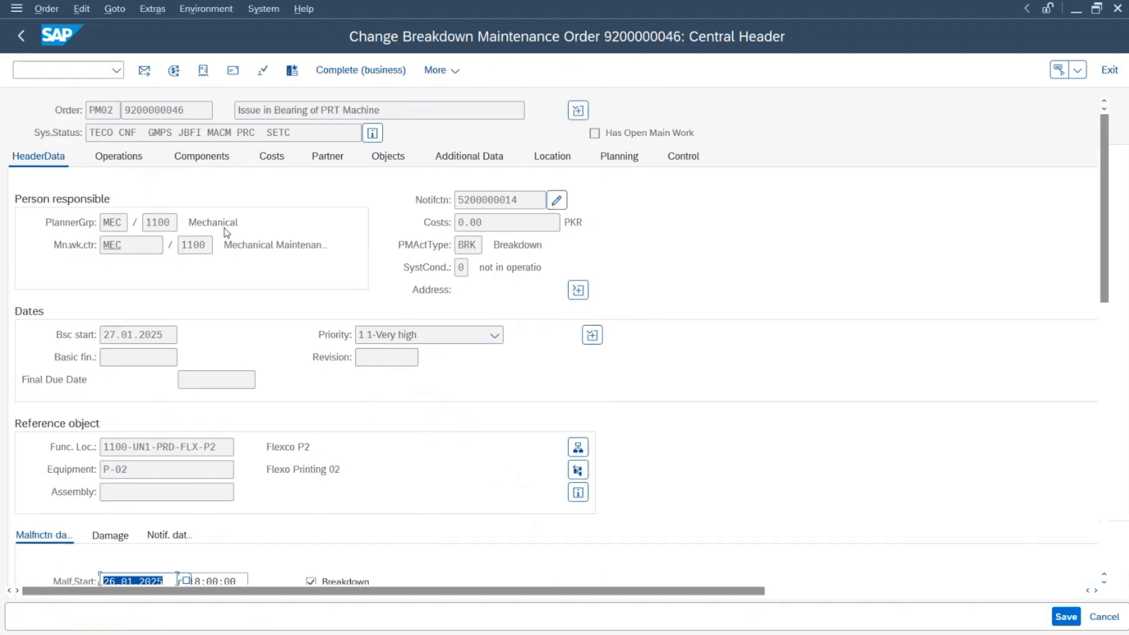
pyautogui.click(136, 159)
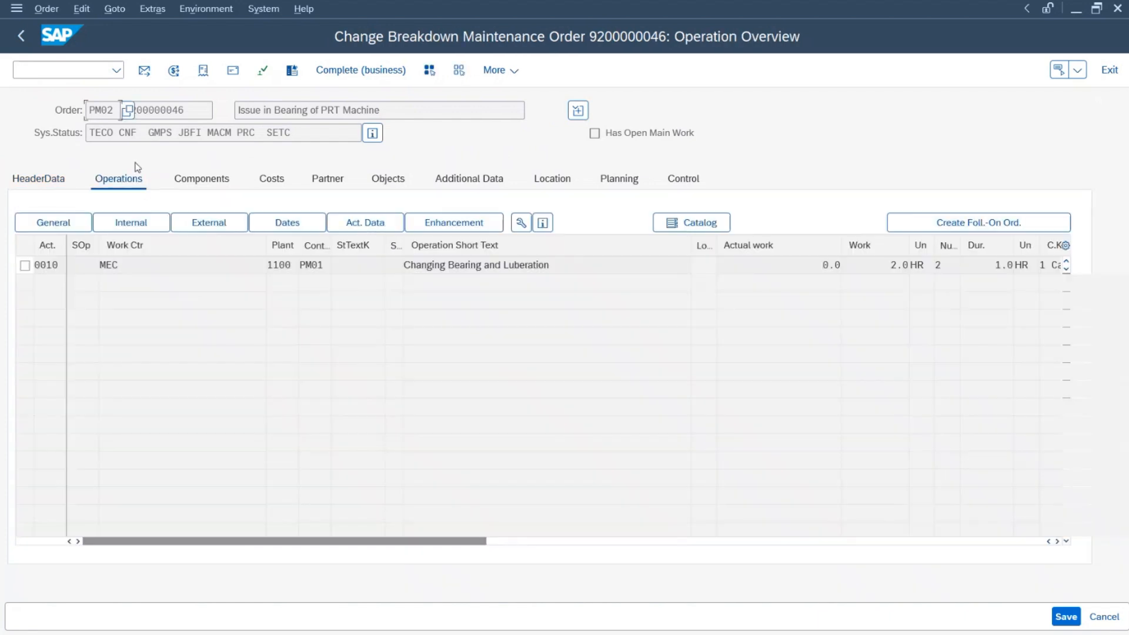
pyautogui.click(373, 133)
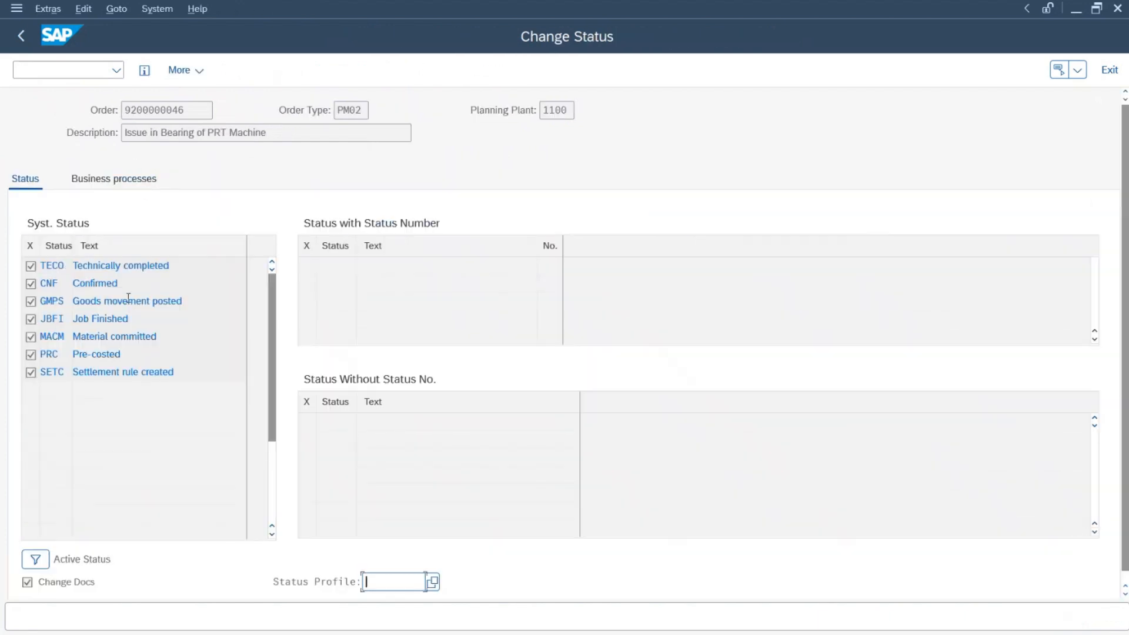
pyautogui.moveTo(176, 265); pyautogui.dragTo(60, 265)
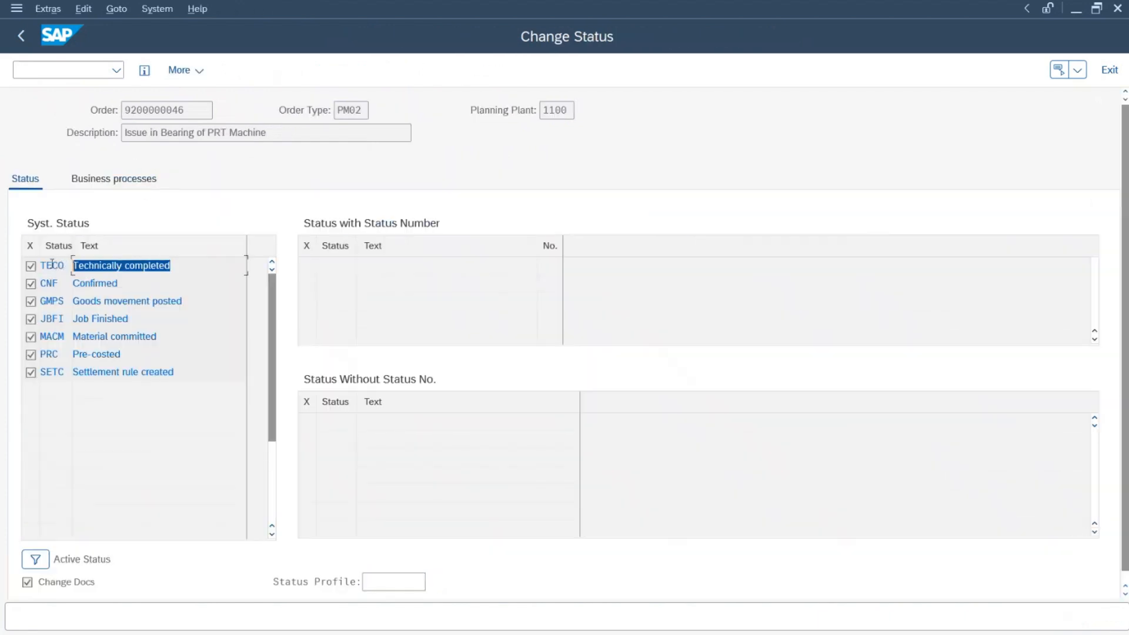
pyautogui.click(26, 42)
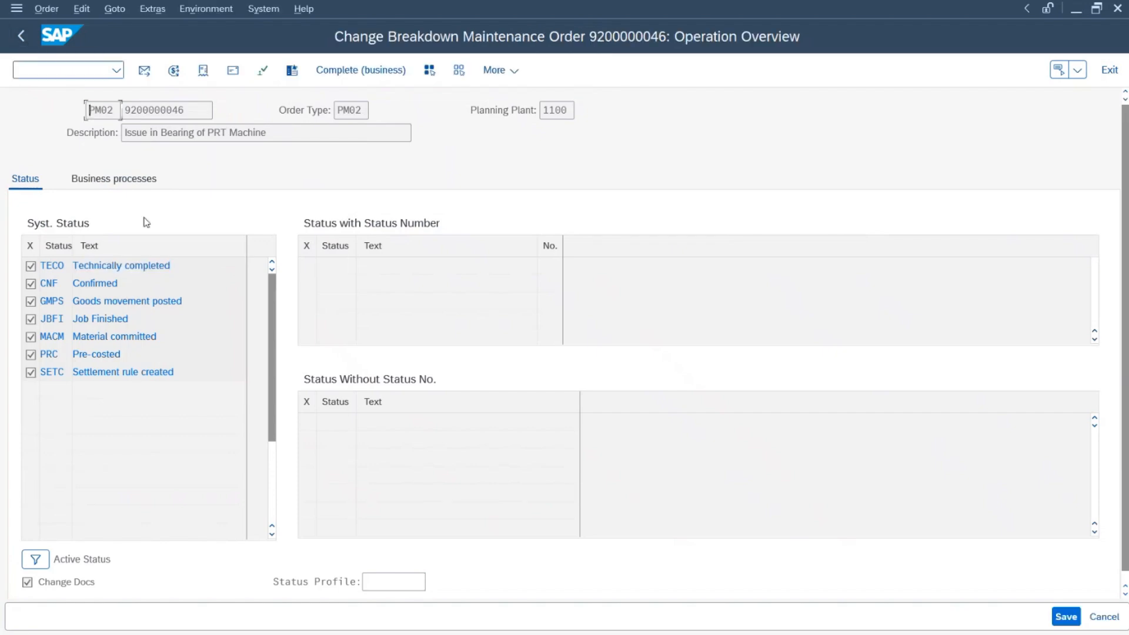
pyautogui.hotkey('alt', 'Tab')
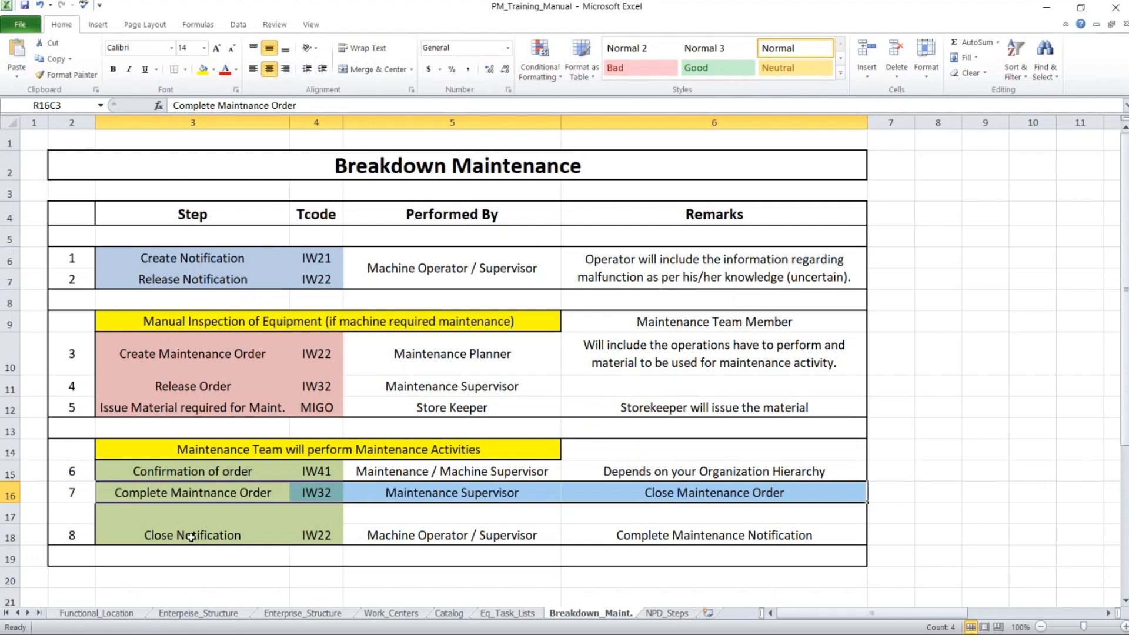
# Step: Highlight step 8, Close Notification (IW22), in the manual and exit SAP to Easy Access
pyautogui.moveTo(188, 537); pyautogui.dragTo(744, 539)
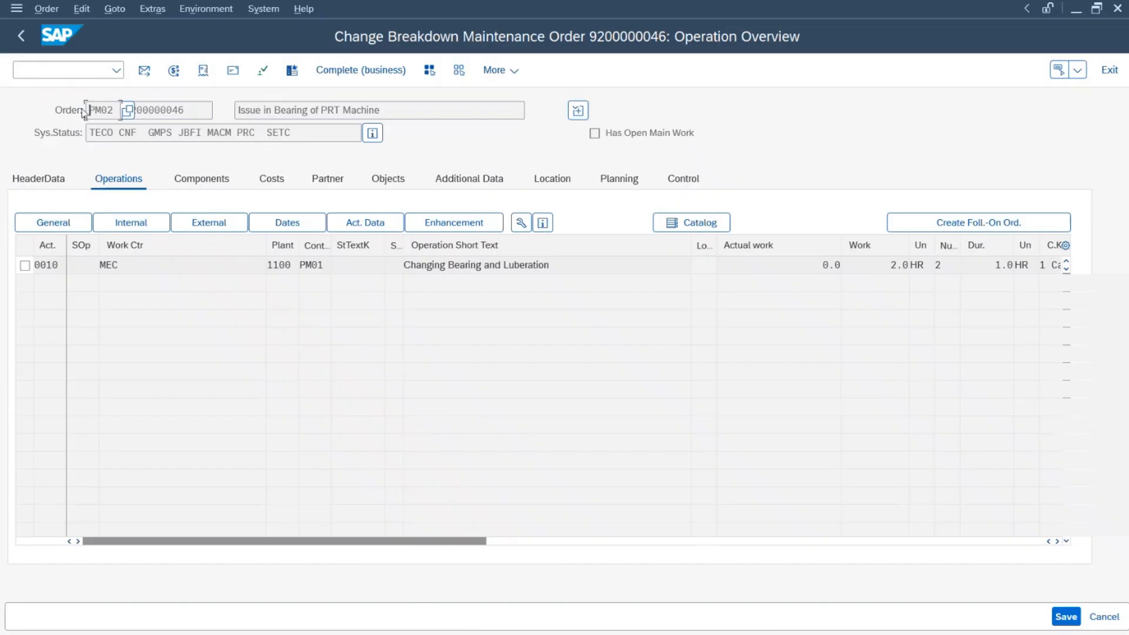
pyautogui.press('F3')
pyautogui.click(53, 76)
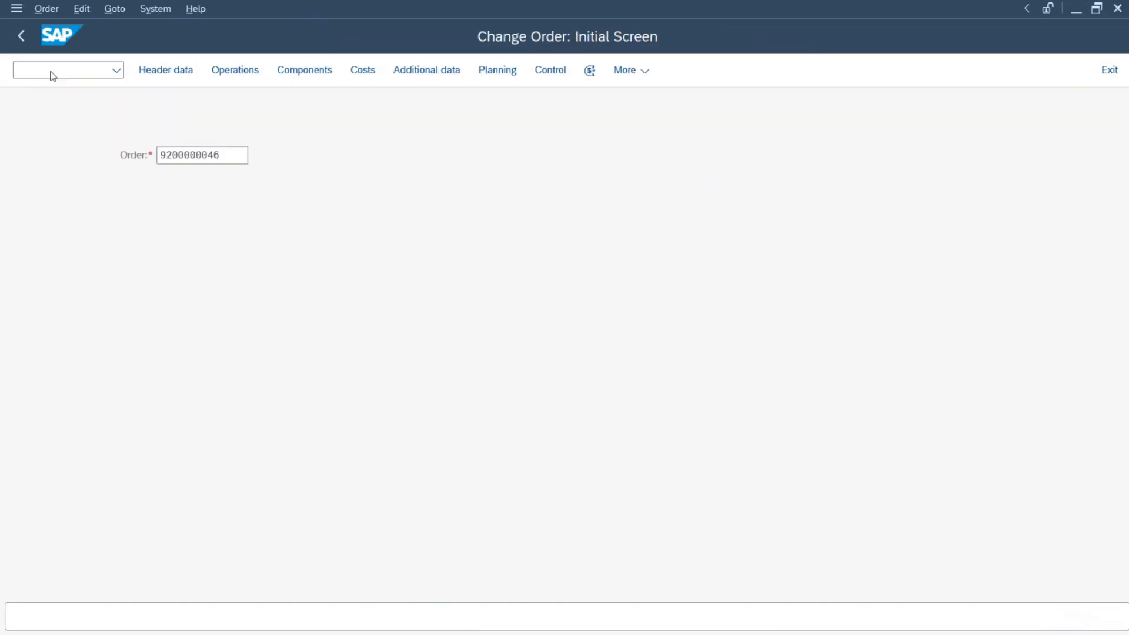
pyautogui.press('F3')
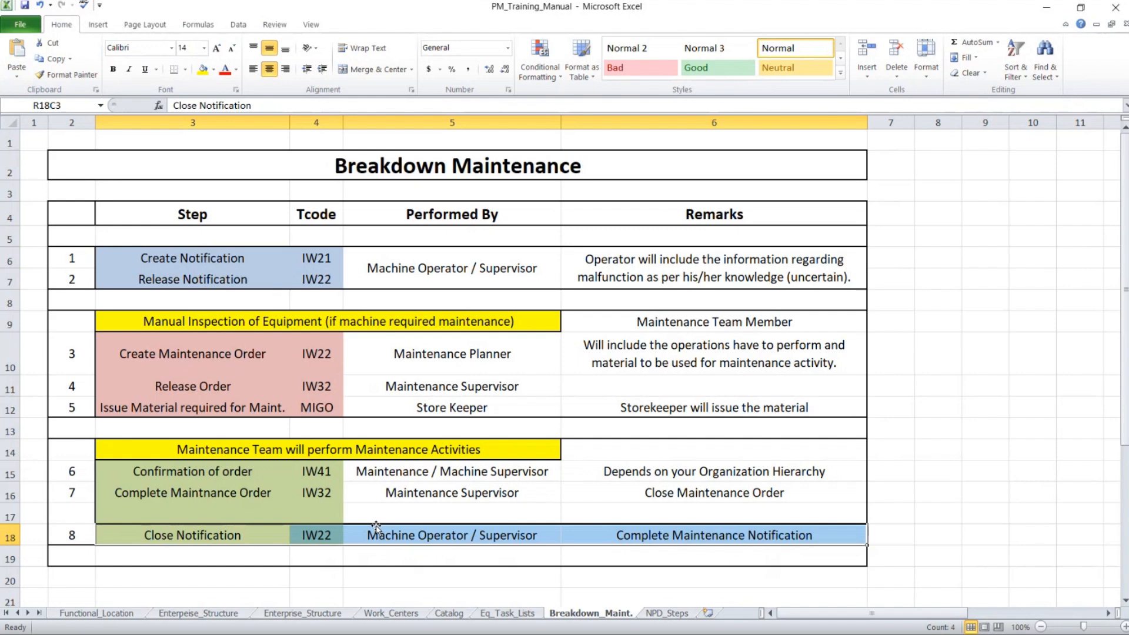
pyautogui.hotkey('alt', 'Tab')
pyautogui.click(82, 70)
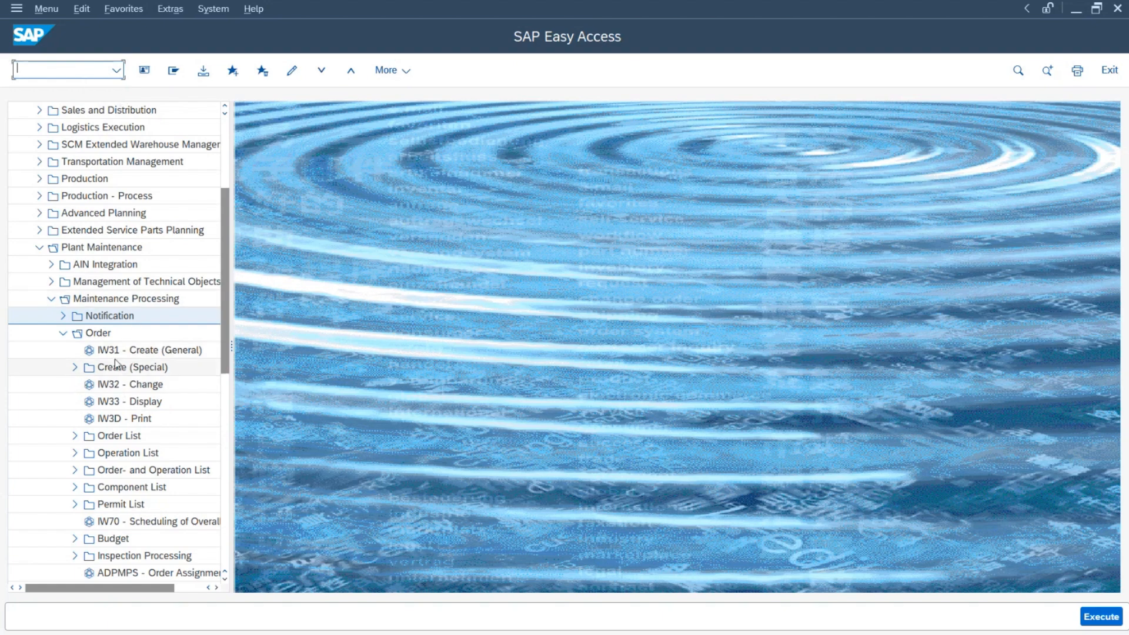
# Step: Open the breakdown notification in IW22 and show its malfunction start time 18:00:00
pyautogui.click(71, 331)
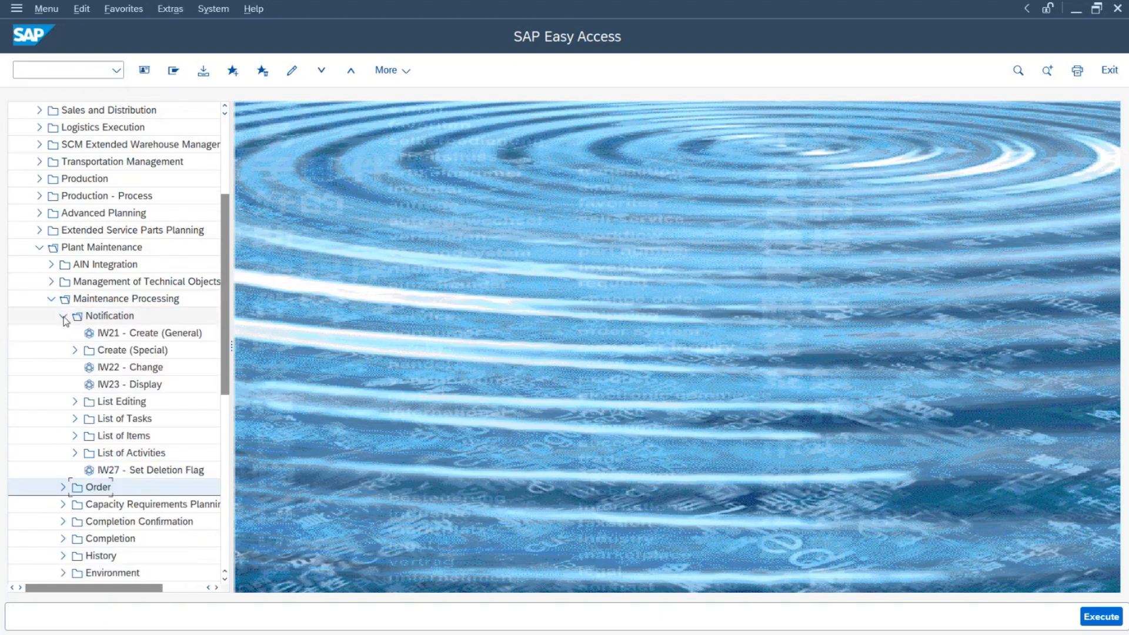
pyautogui.click(122, 366)
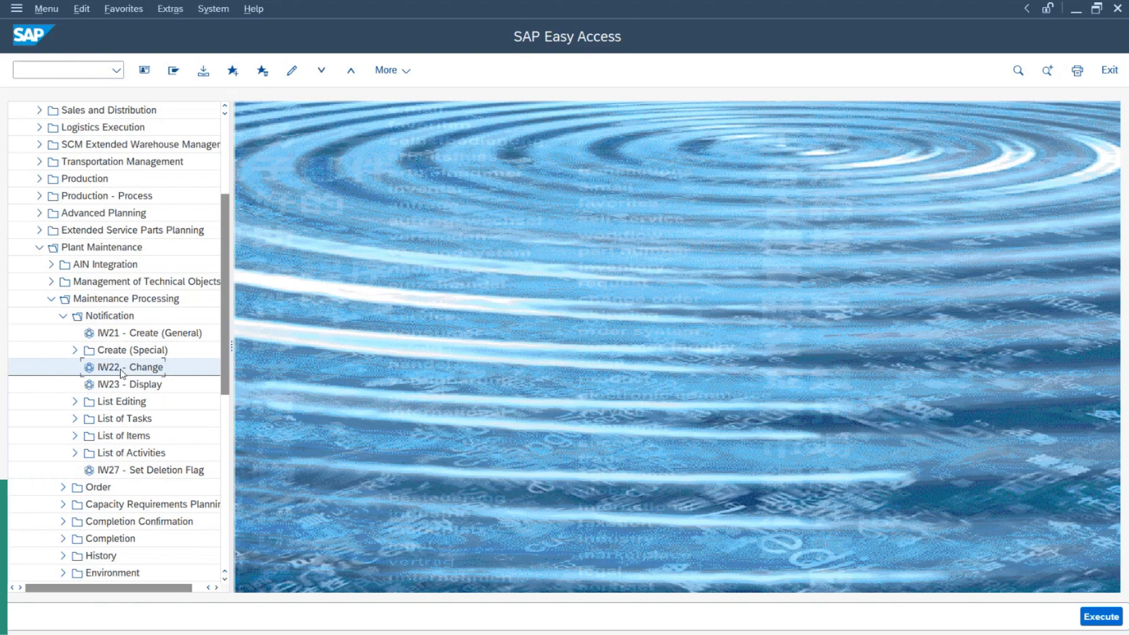
pyautogui.doubleClick(122, 369)
pyautogui.moveTo(233, 152); pyautogui.dragTo(13, 156)
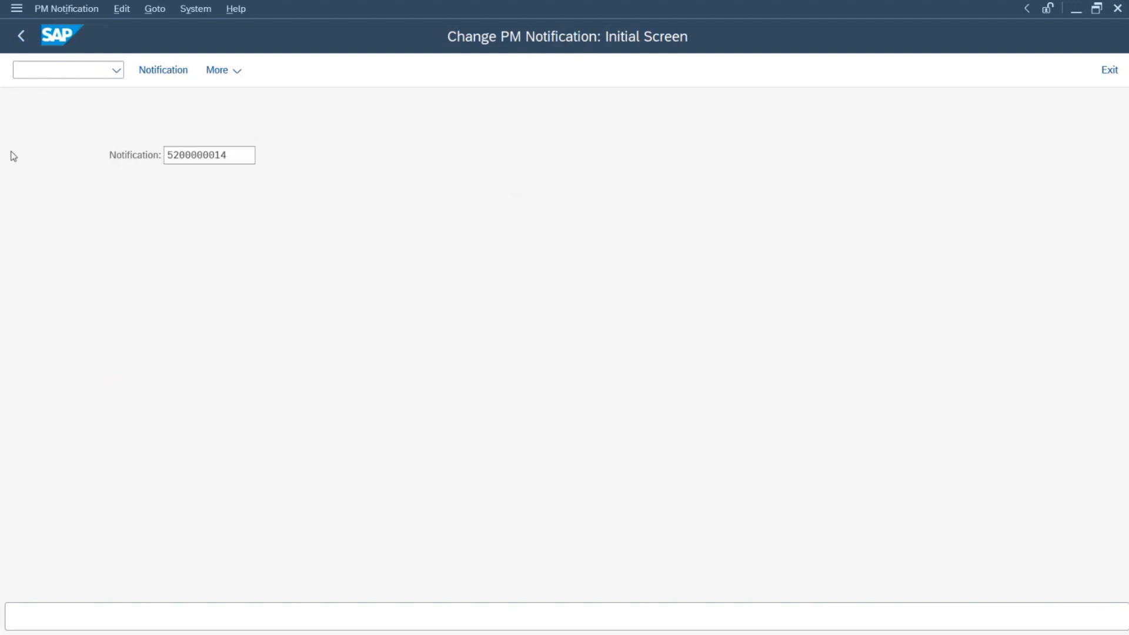
pyautogui.press('Return')
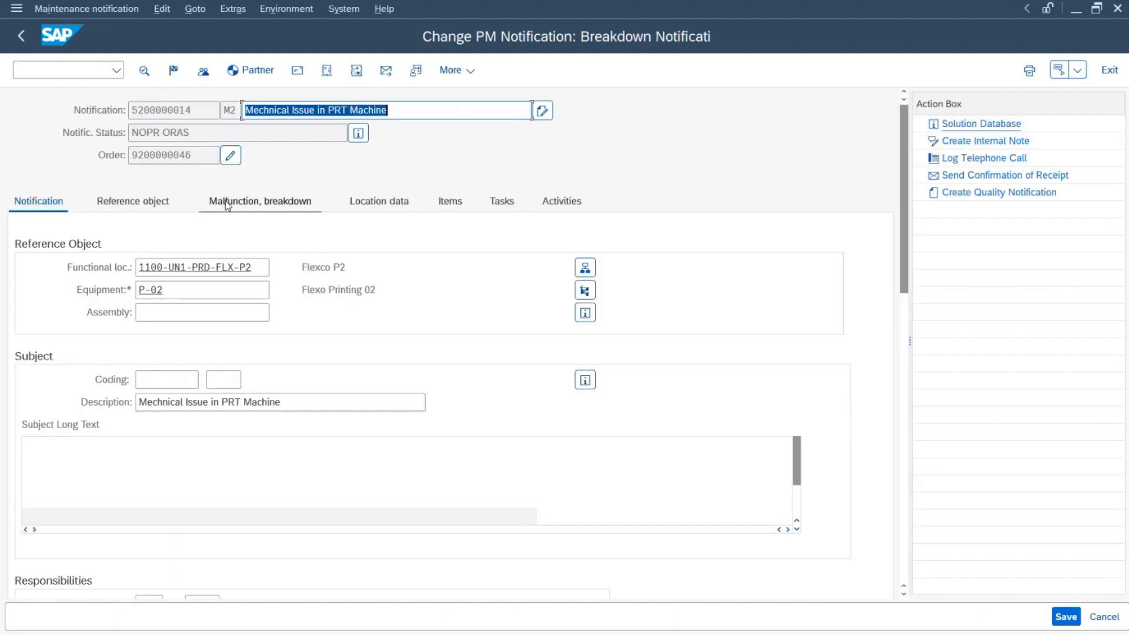
pyautogui.click(260, 201)
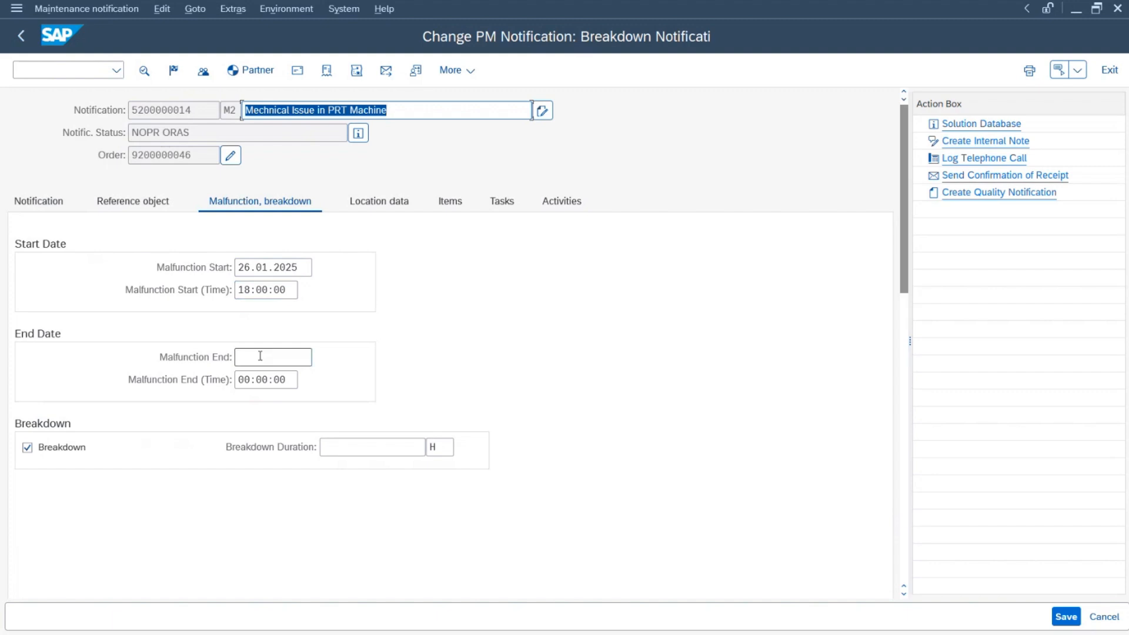
pyautogui.moveTo(240, 290); pyautogui.dragTo(287, 289)
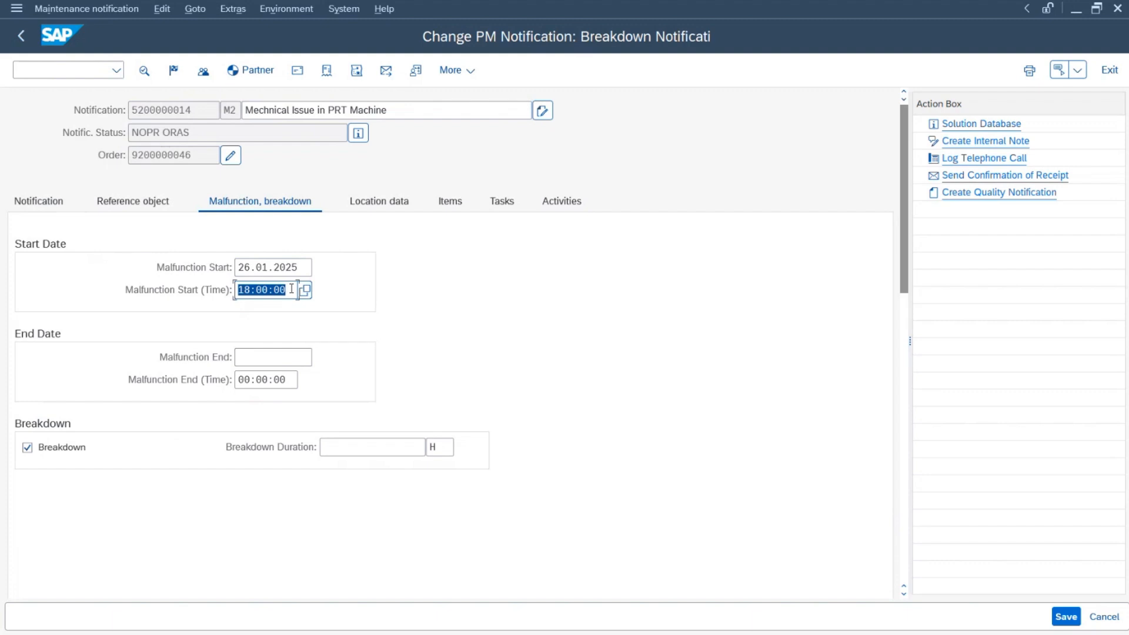
# Step: Enter malfunction end 26.01.2025 20:45:00, check the 2.75 H duration, and save
pyautogui.click(257, 360)
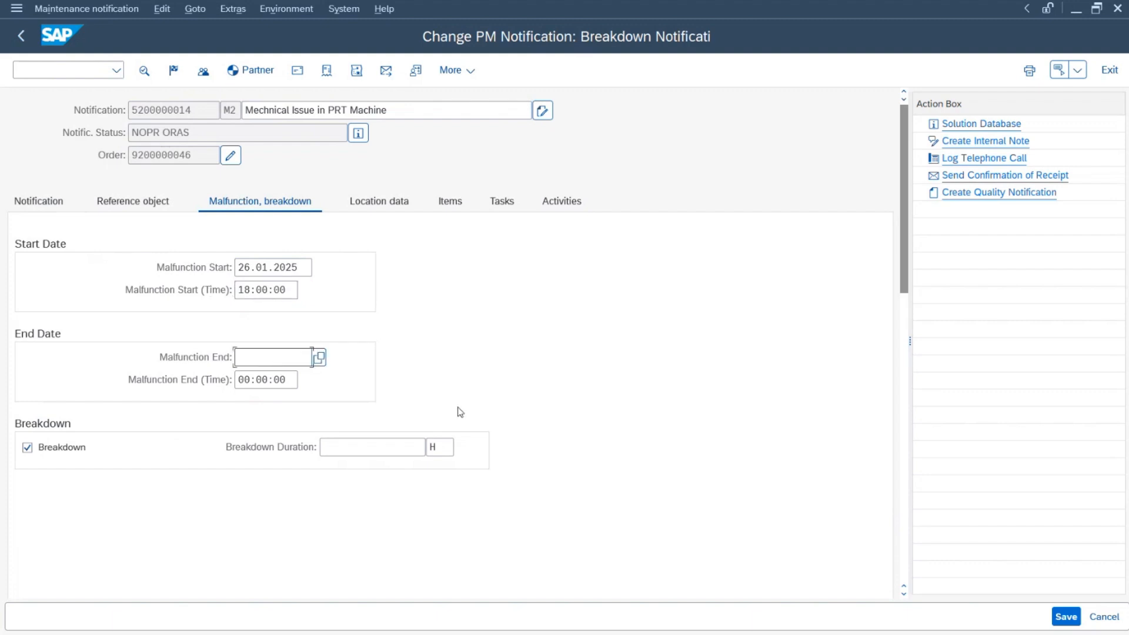
pyautogui.write('26.01.2025')
pyautogui.press('Tab')
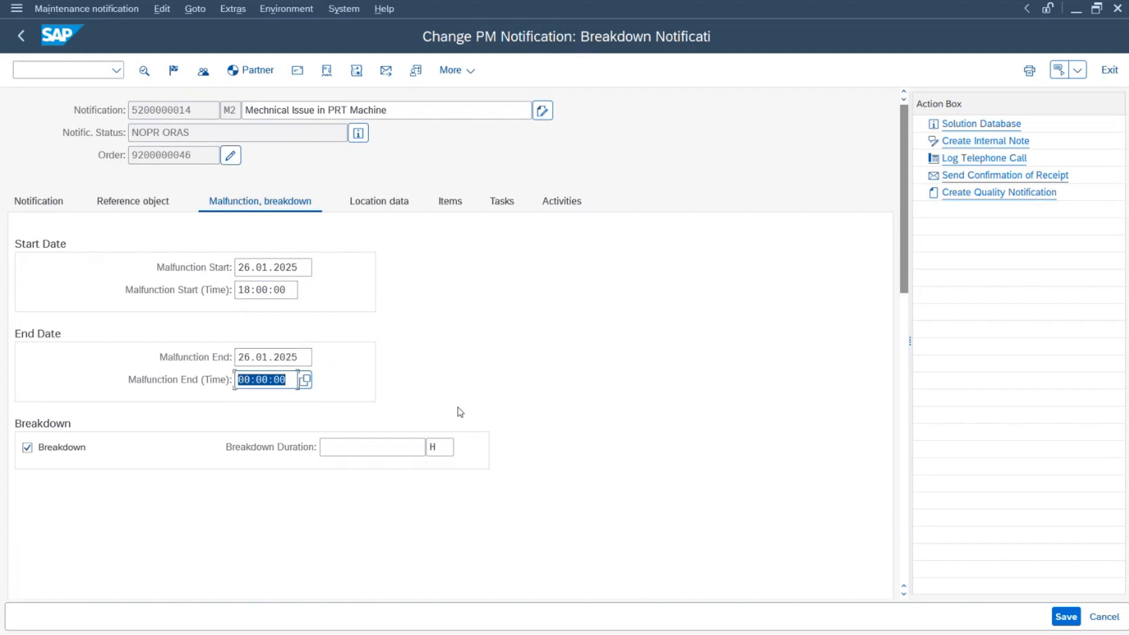
pyautogui.write('20:45:00')
pyautogui.press('Return')
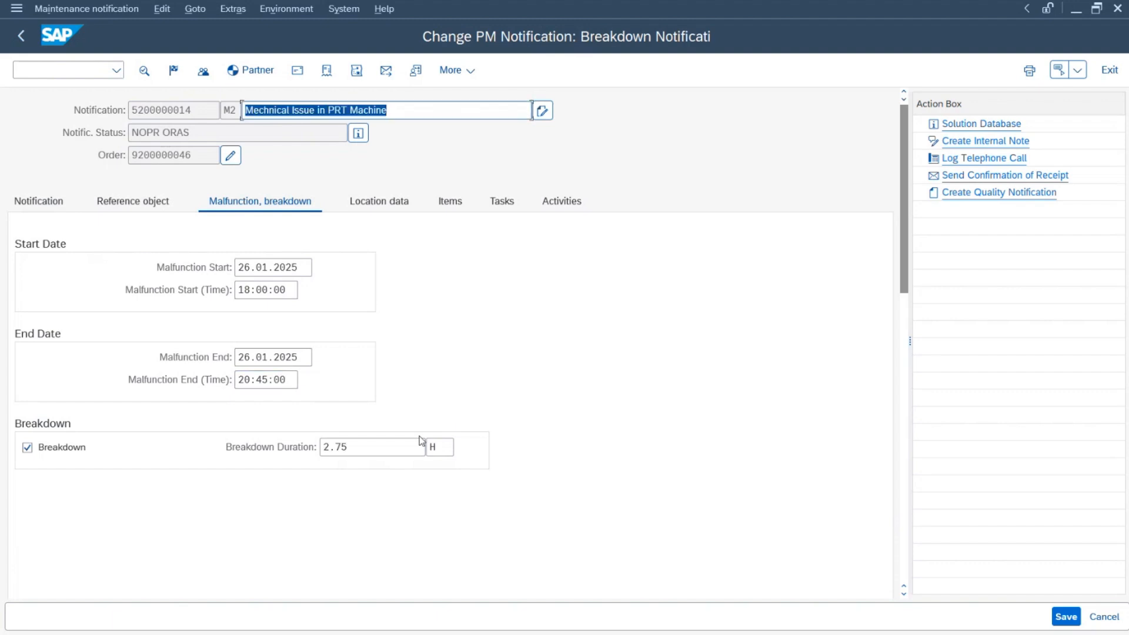
pyautogui.moveTo(366, 448); pyautogui.dragTo(280, 449)
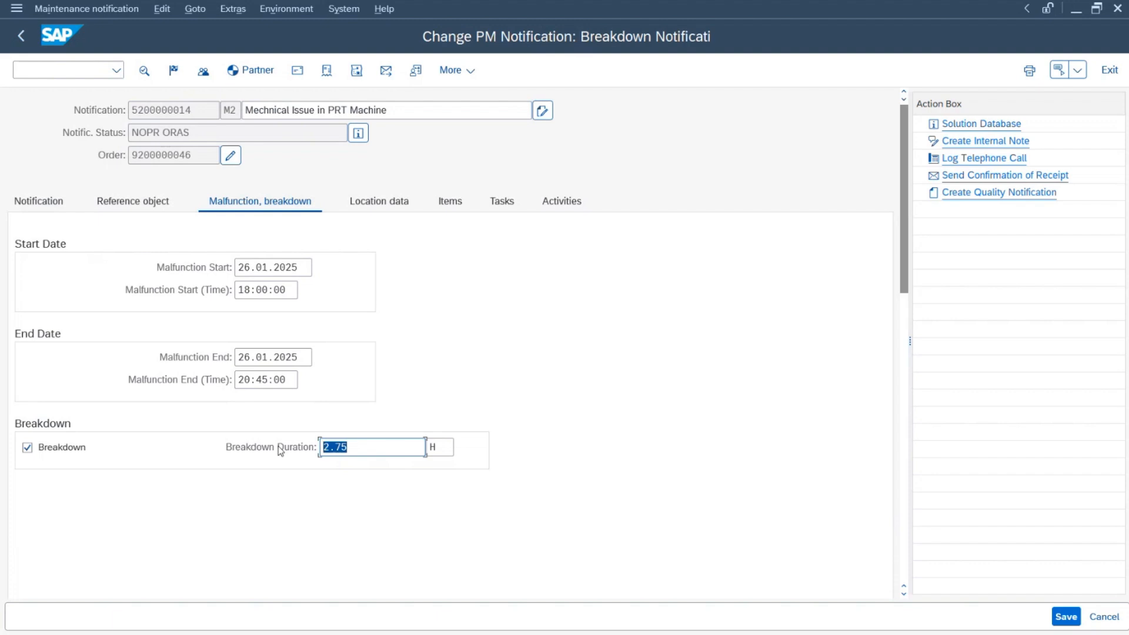
pyautogui.click(381, 451)
pyautogui.moveTo(377, 451); pyautogui.dragTo(243, 445)
pyautogui.click(366, 444)
pyautogui.moveTo(366, 444); pyautogui.dragTo(229, 447)
pyautogui.click(1065, 614)
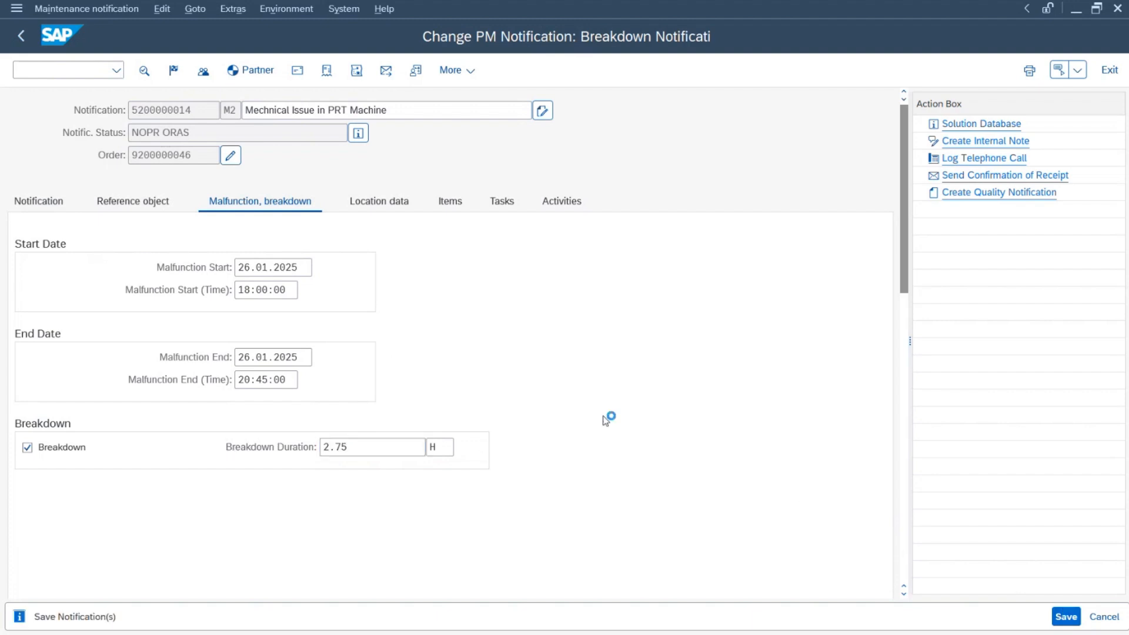
# Step: Reopen the notification and view its statuses NOPR (Notification in process) and ORAS (Order assigned)
pyautogui.press('Return')
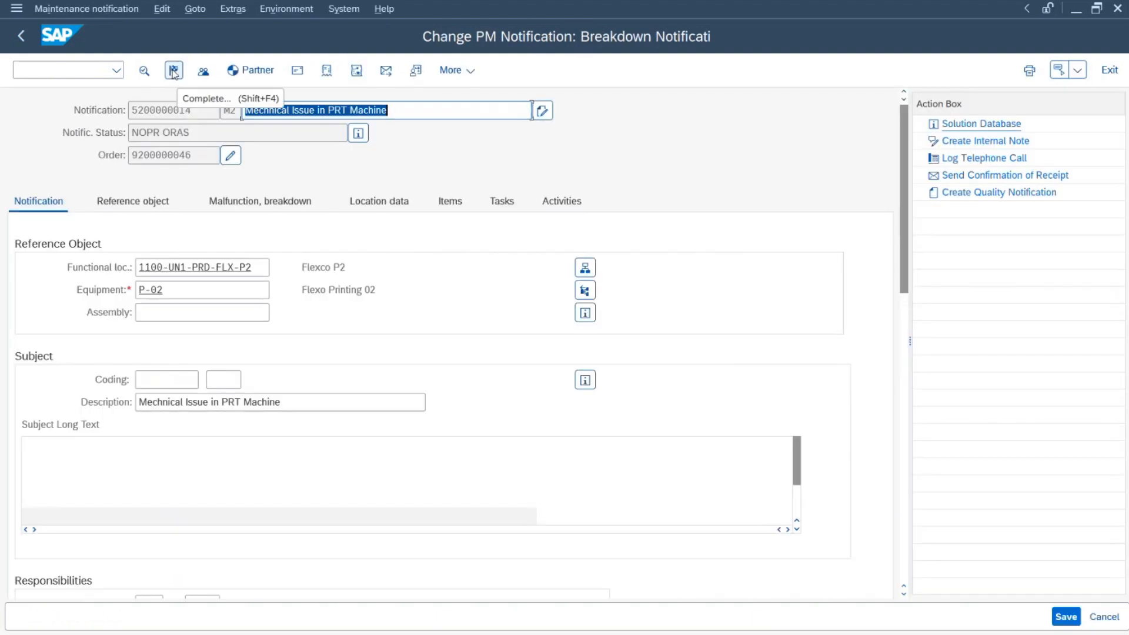
pyautogui.click(174, 71)
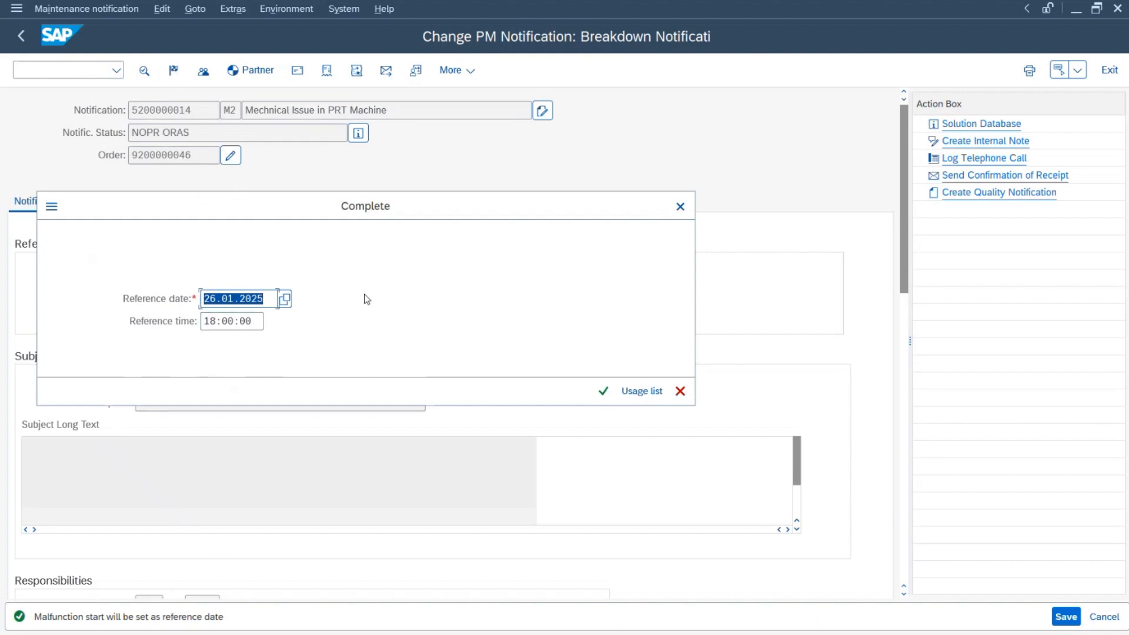
pyautogui.click(681, 392)
pyautogui.click(359, 135)
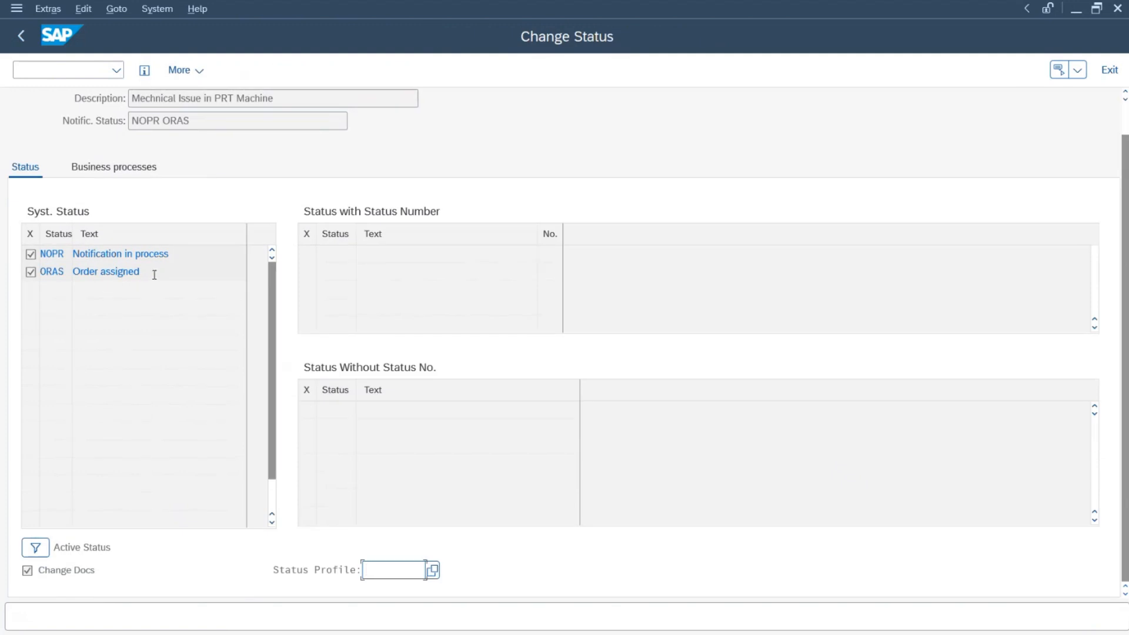
pyautogui.click(176, 253)
pyautogui.moveTo(176, 253); pyautogui.dragTo(73, 254)
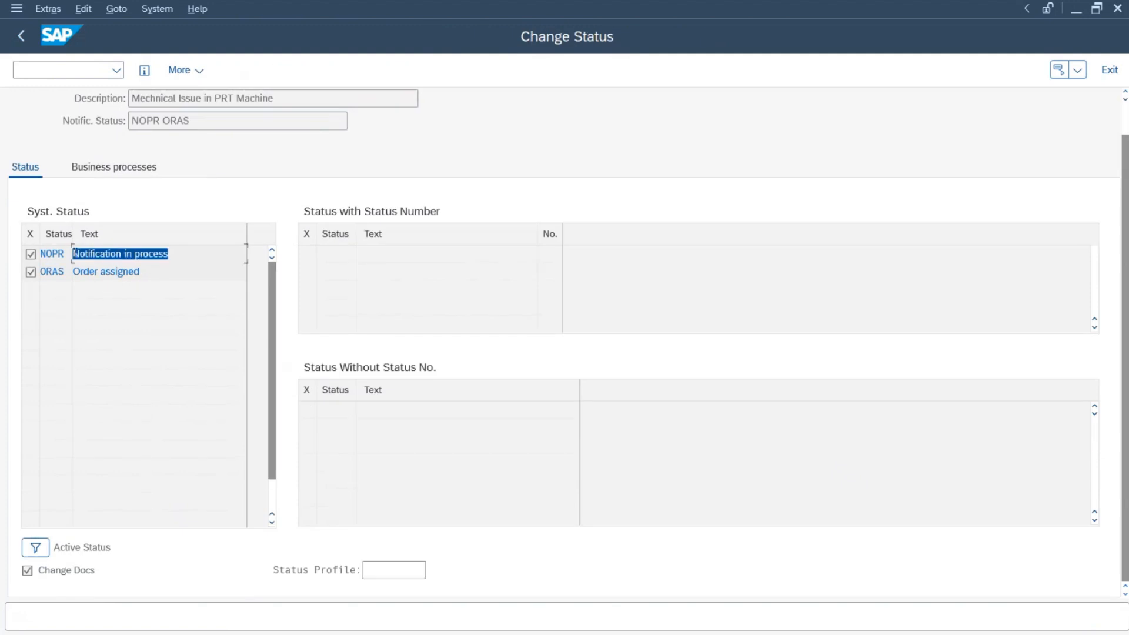
pyautogui.click(157, 272)
pyautogui.moveTo(157, 271); pyautogui.dragTo(36, 274)
pyautogui.moveTo(183, 253); pyautogui.dragTo(73, 254)
pyautogui.moveTo(150, 271); pyautogui.dragTo(13, 280)
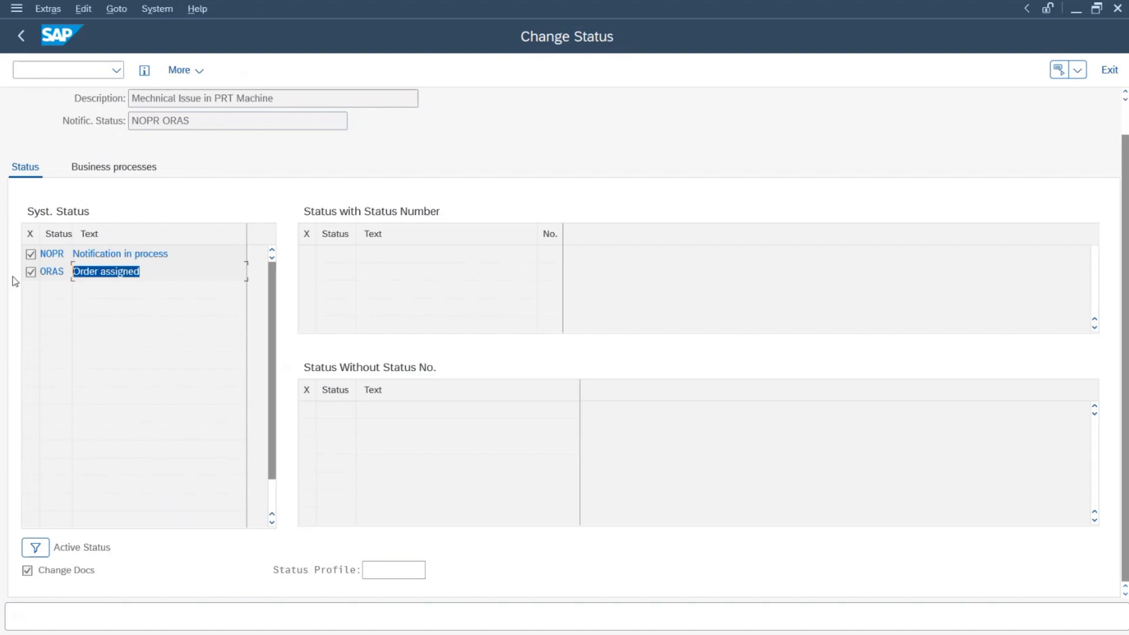
# Step: Complete the notification, confirm the new NOCO (Notification completed) status, and back out to the initial screen
pyautogui.click(21, 35)
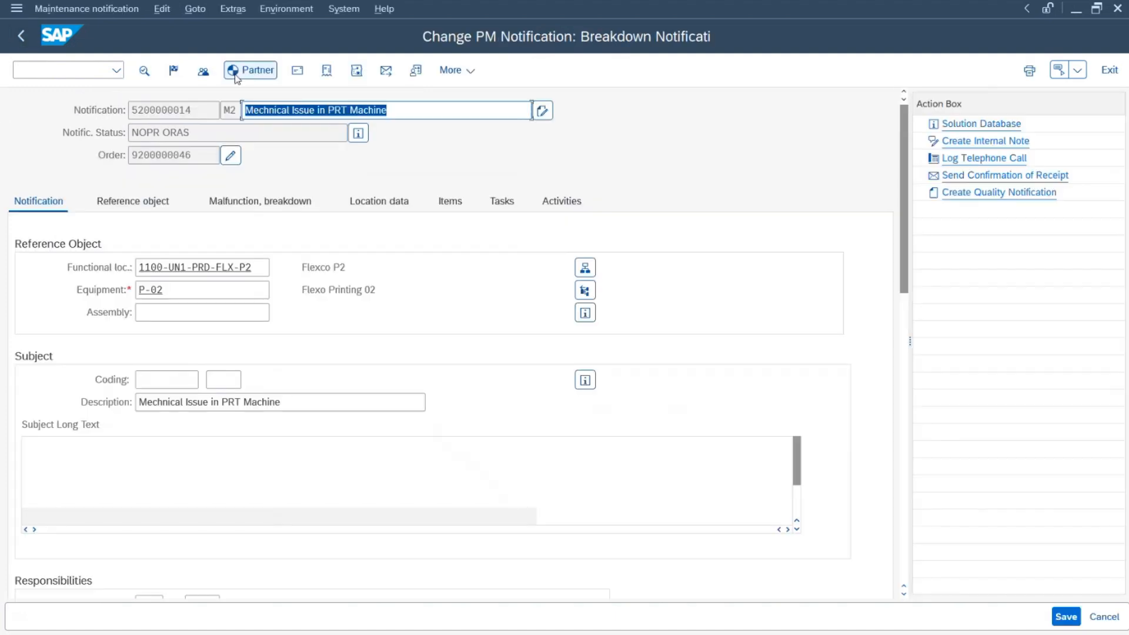
pyautogui.click(173, 70)
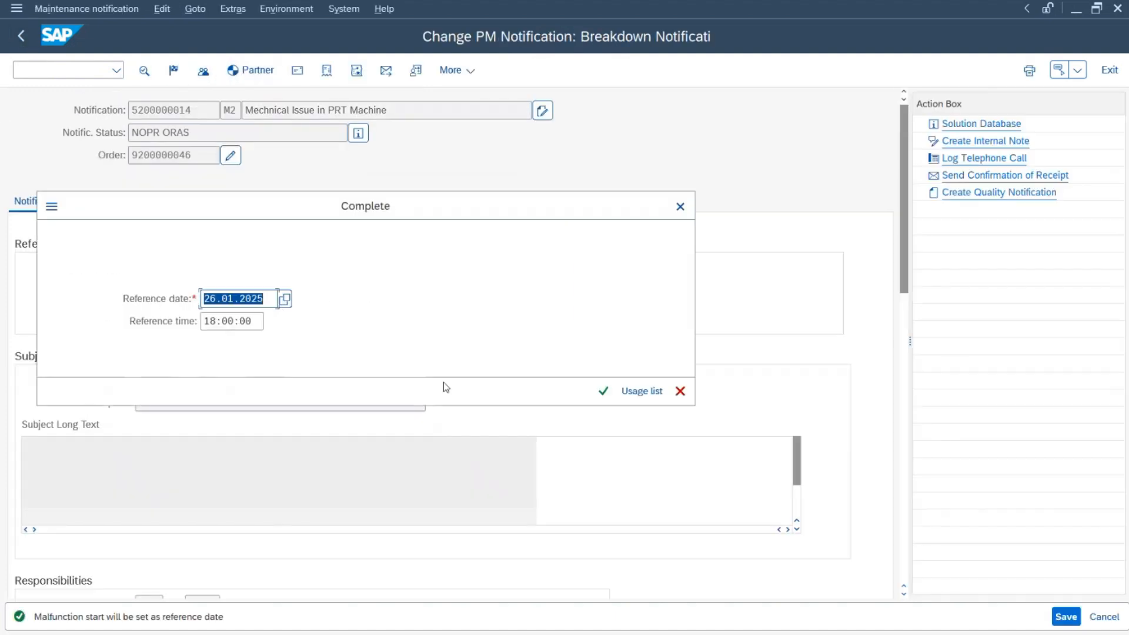
pyautogui.click(600, 393)
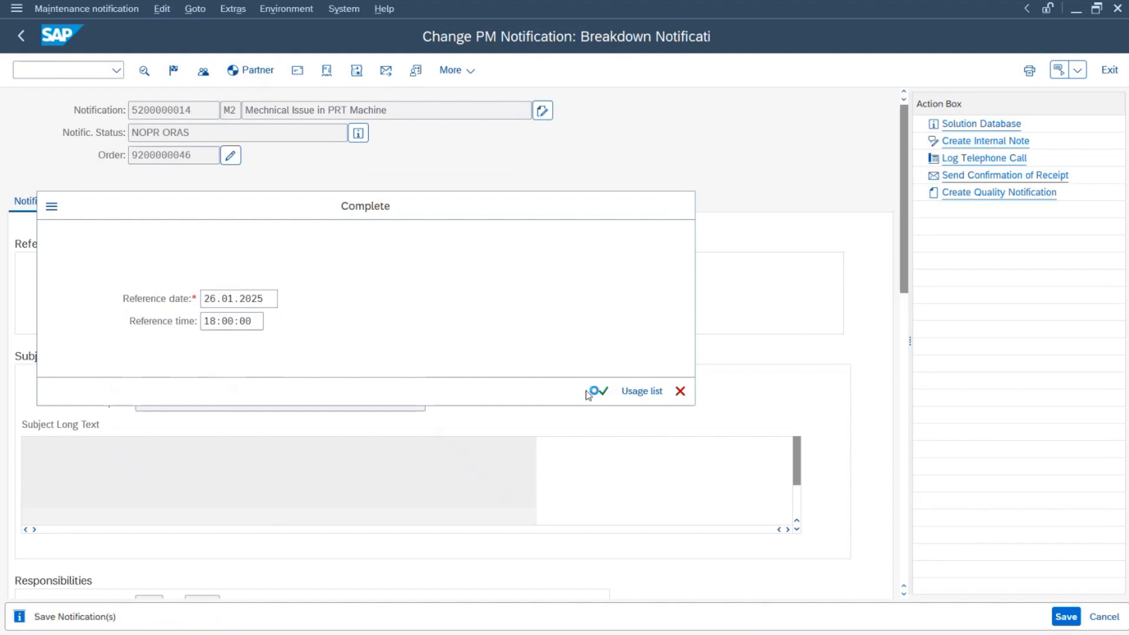
pyautogui.press('Return')
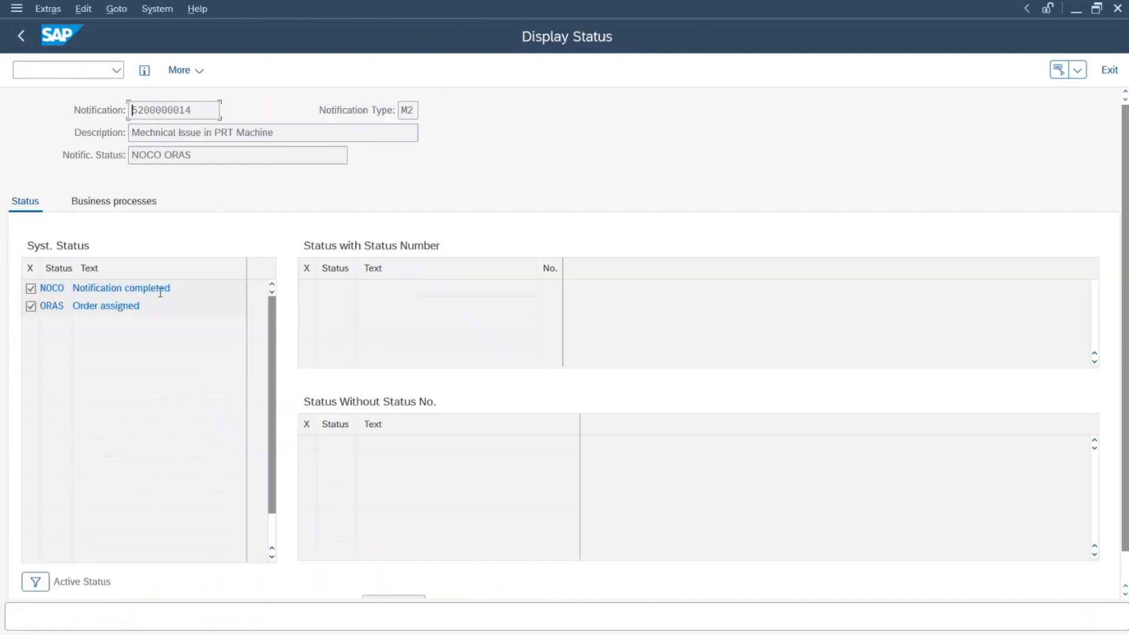
pyautogui.moveTo(178, 288); pyautogui.dragTo(24, 284)
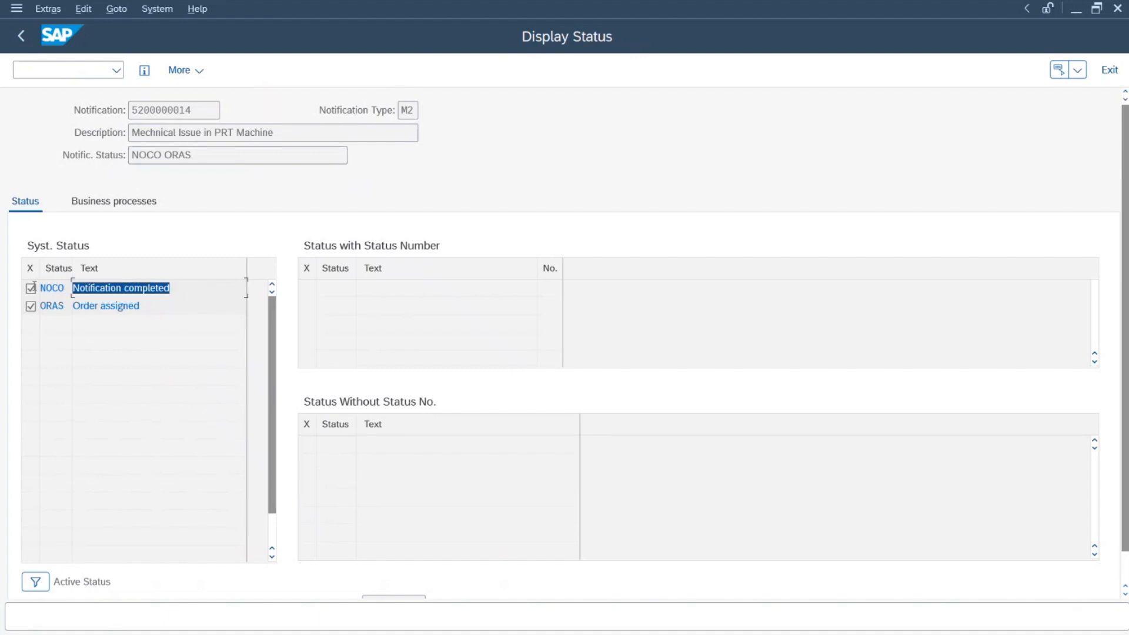
pyautogui.click(21, 35)
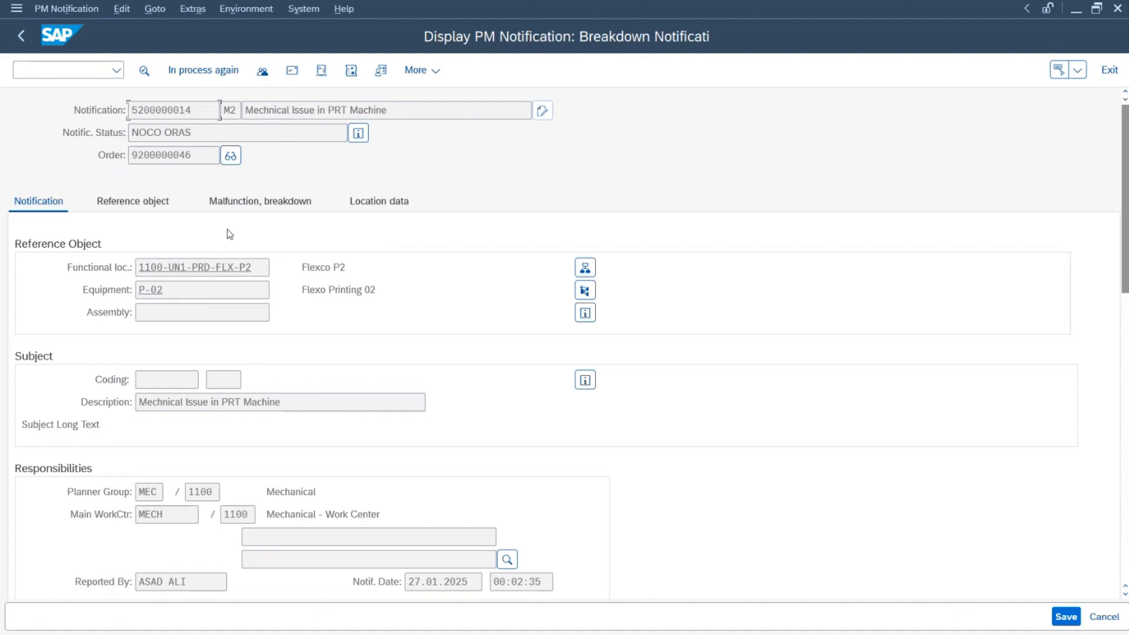
pyautogui.click(21, 36)
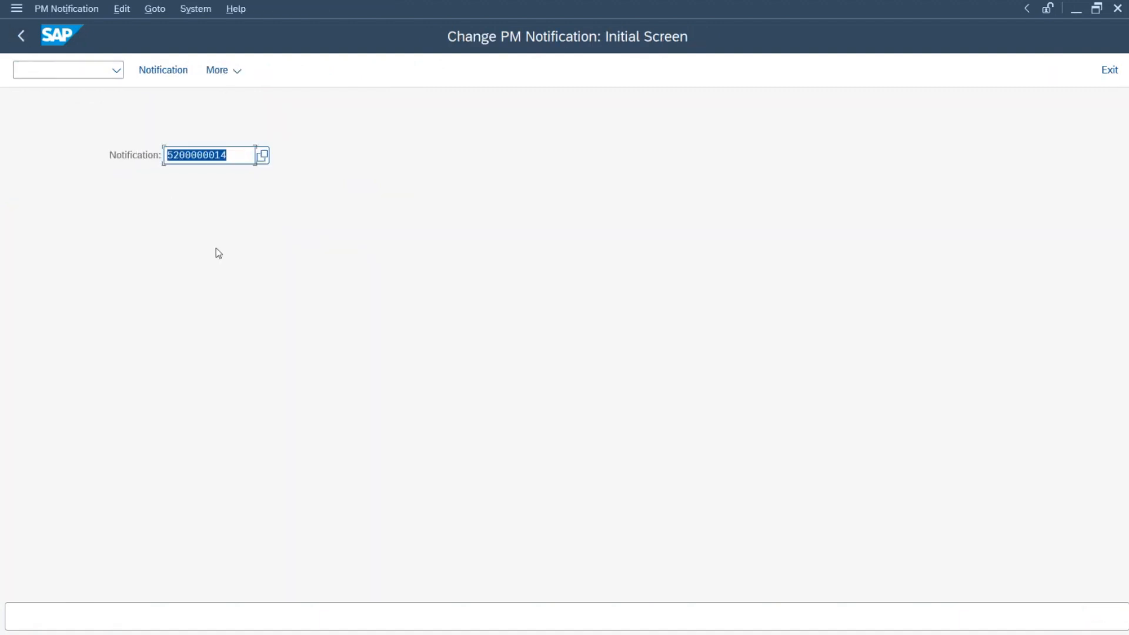
pyautogui.press('Return')
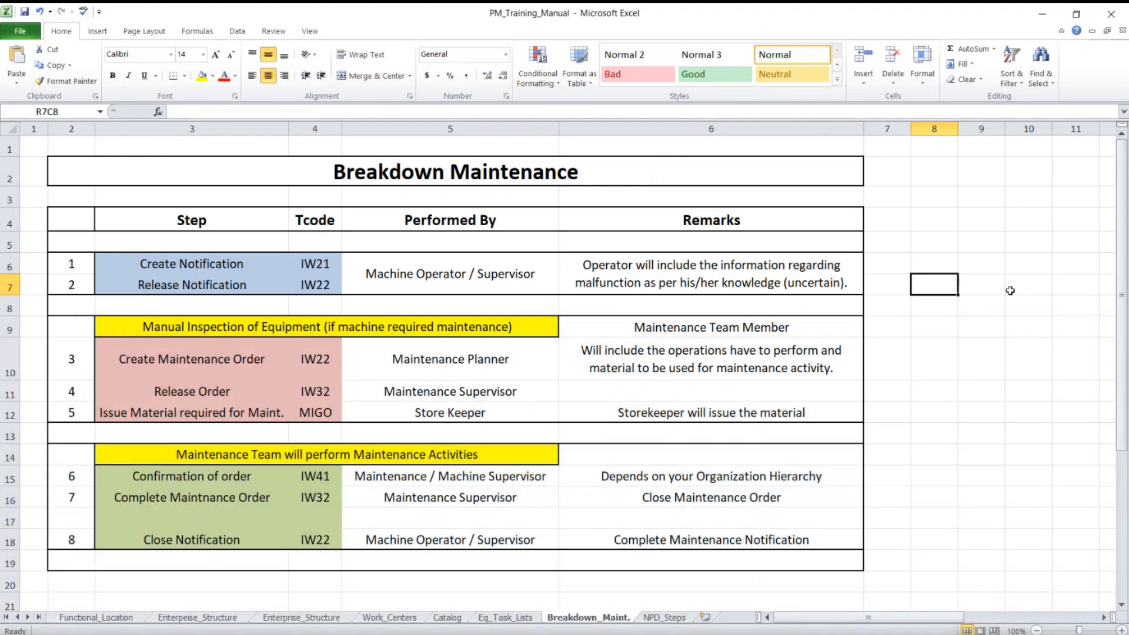
# Step: Review the Flexo Printing Machine (P-02) scenario's location and suspected mechanical fault remark
pyautogui.scroll(-4, 1000, 306)
pyautogui.scroll(-2, 943, 326)
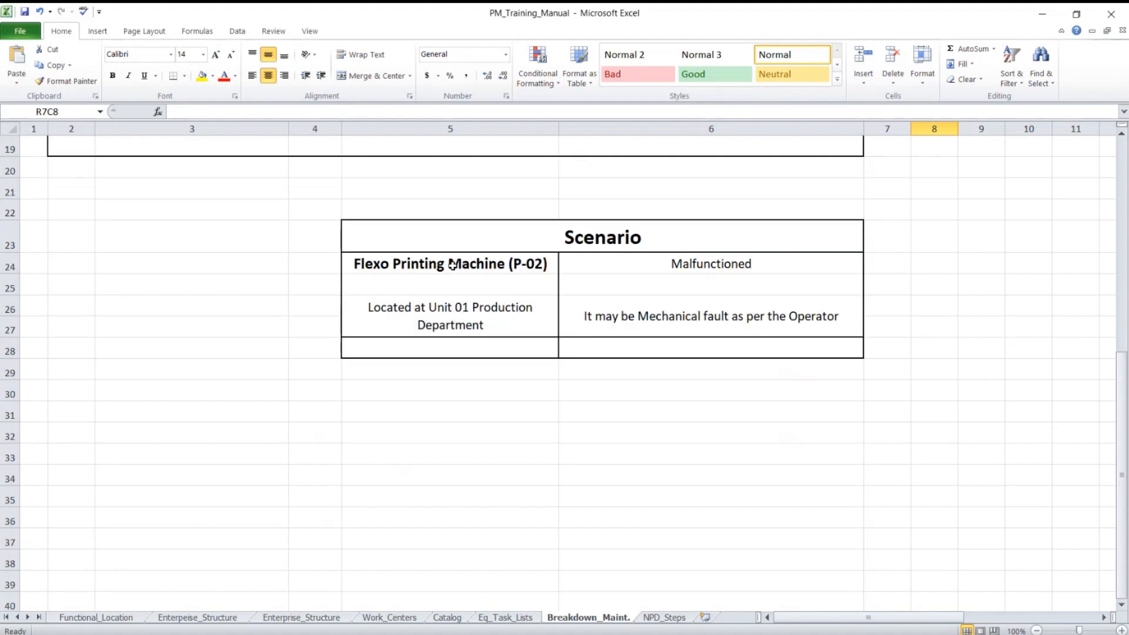
pyautogui.click(452, 264)
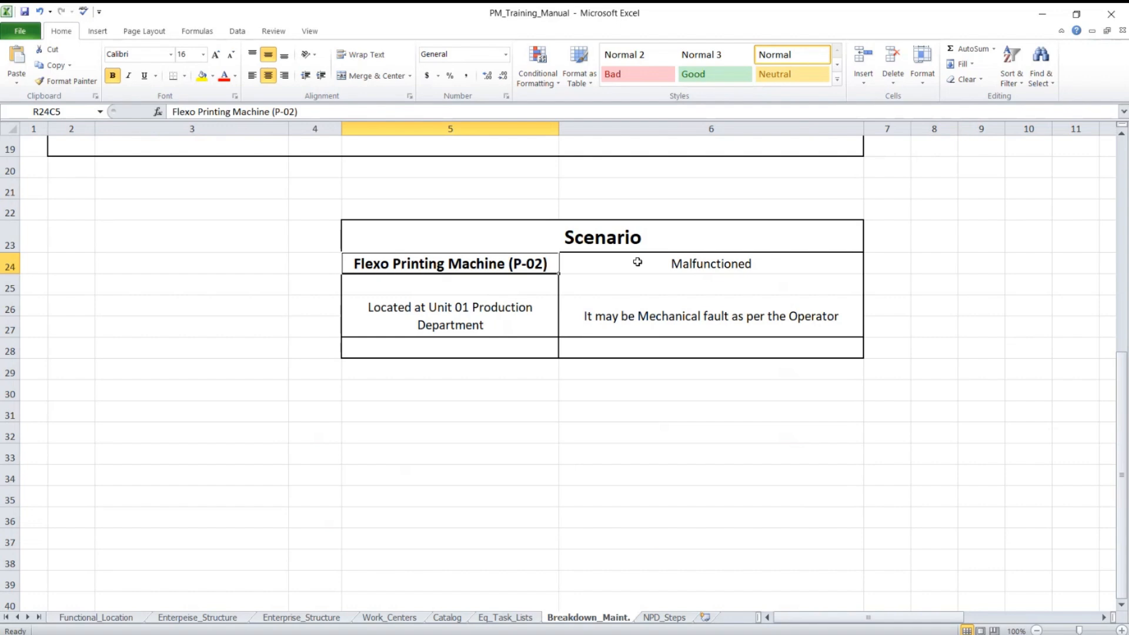
pyautogui.click(463, 323)
pyautogui.click(678, 318)
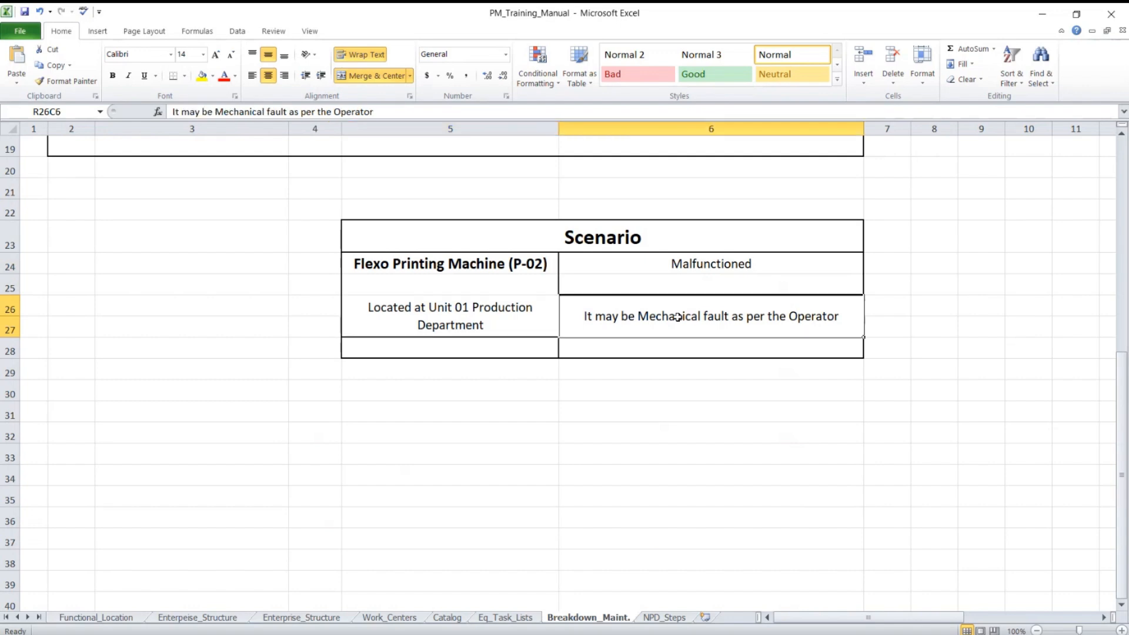
pyautogui.scroll(6, 678, 317)
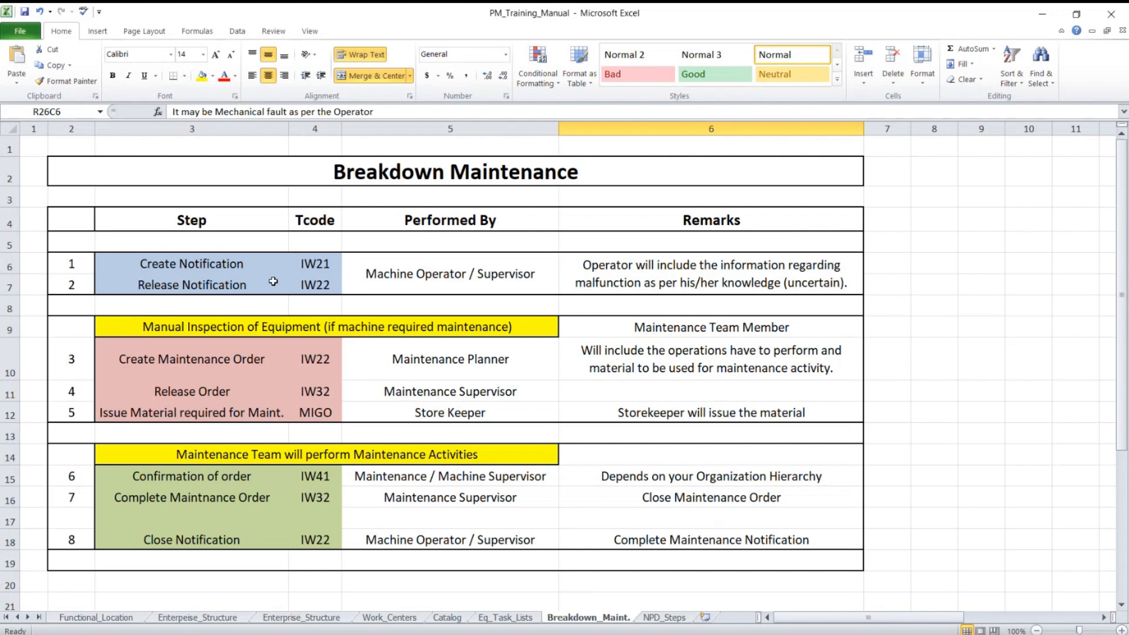
# Step: Review steps 1–2 Release Notification, their operator remarks and Manual Inspection, then scroll right
pyautogui.click(213, 283)
pyautogui.click(479, 260)
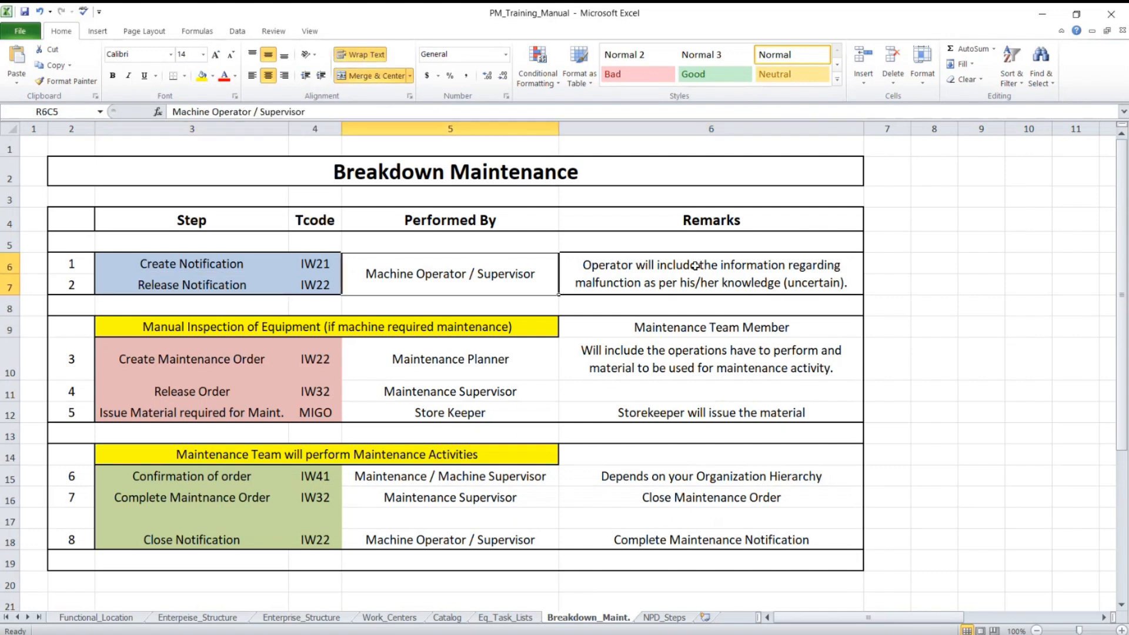
pyautogui.click(695, 266)
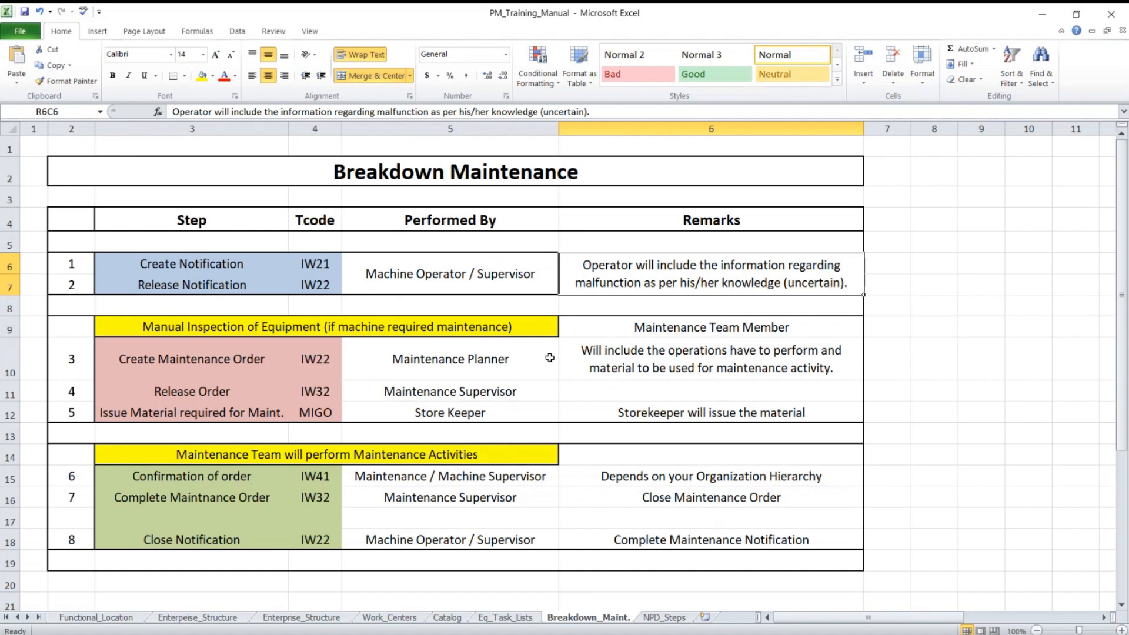
pyautogui.click(227, 327)
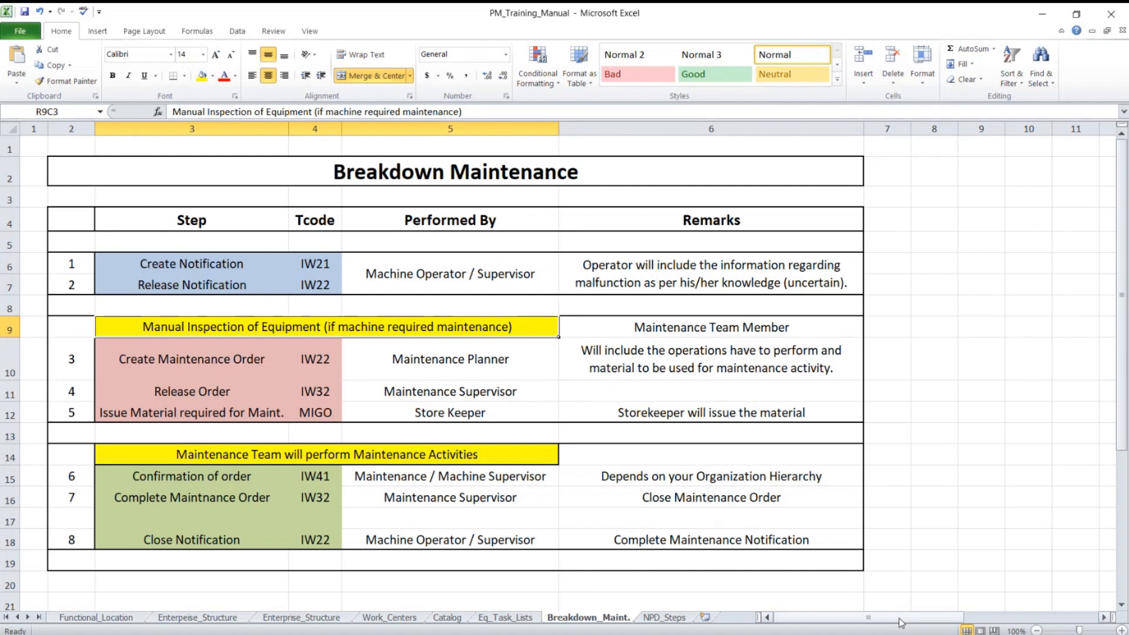
pyautogui.moveTo(903, 622); pyautogui.dragTo(1014, 619)
pyautogui.click(1108, 620)
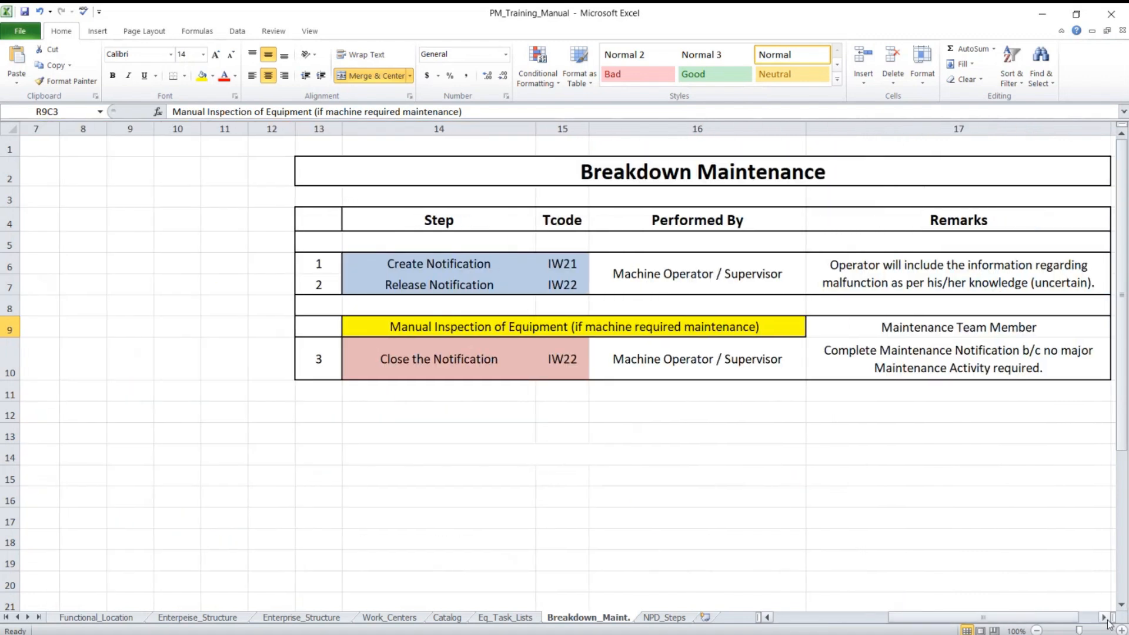
# Step: Point out the short table's Close the Notification step, then scroll back to column 1
pyautogui.click(1108, 620)
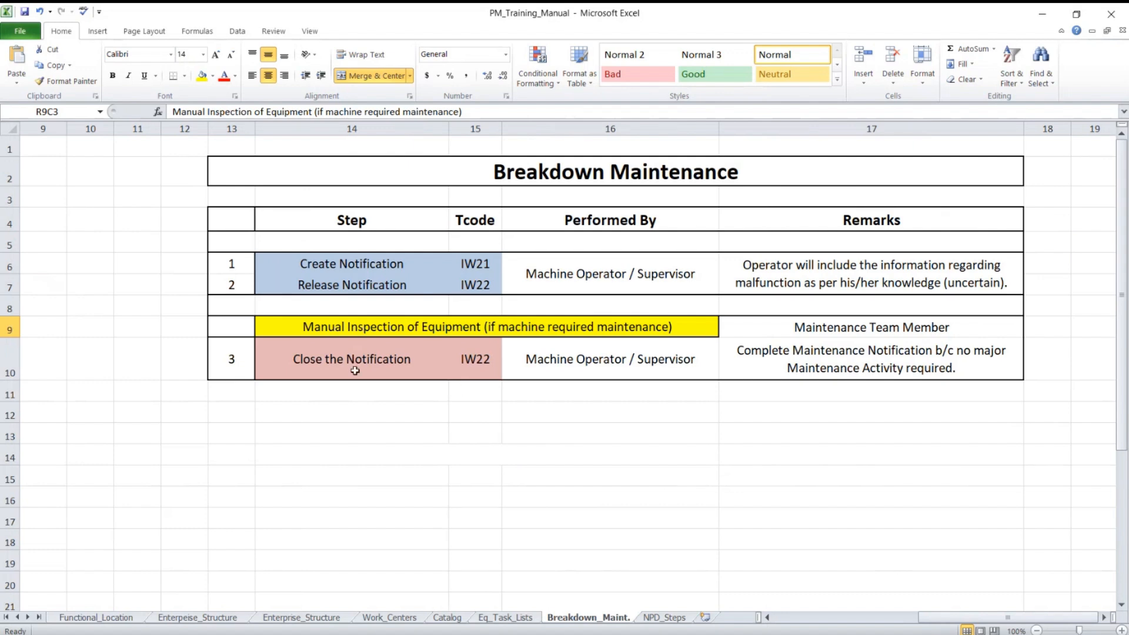
pyautogui.click(392, 372)
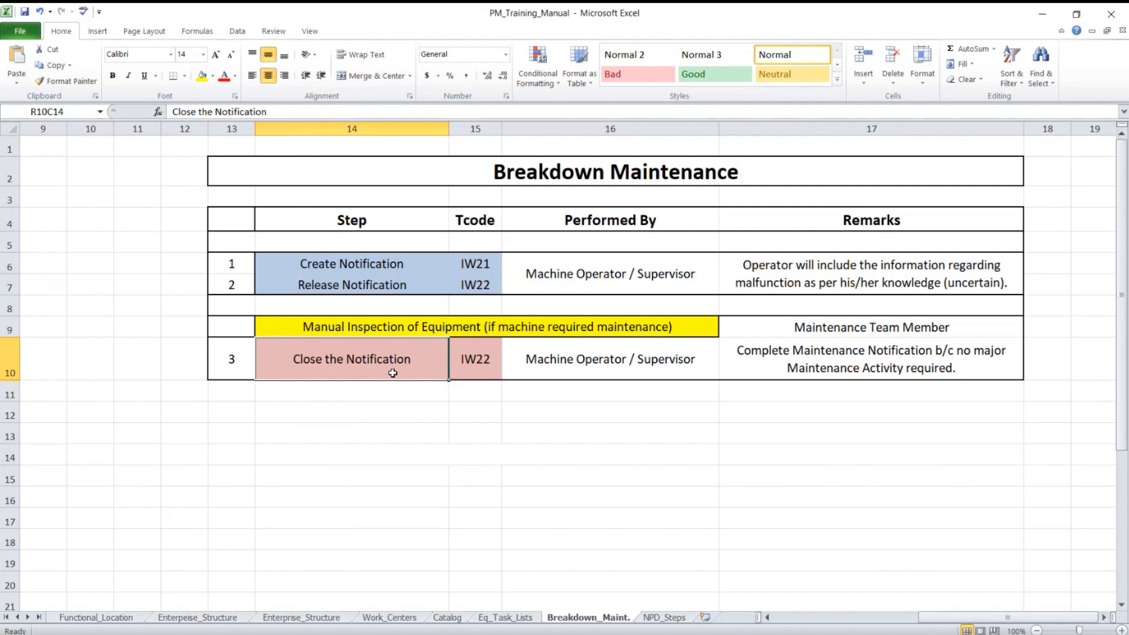
pyautogui.click(767, 618)
pyautogui.click(767, 618)
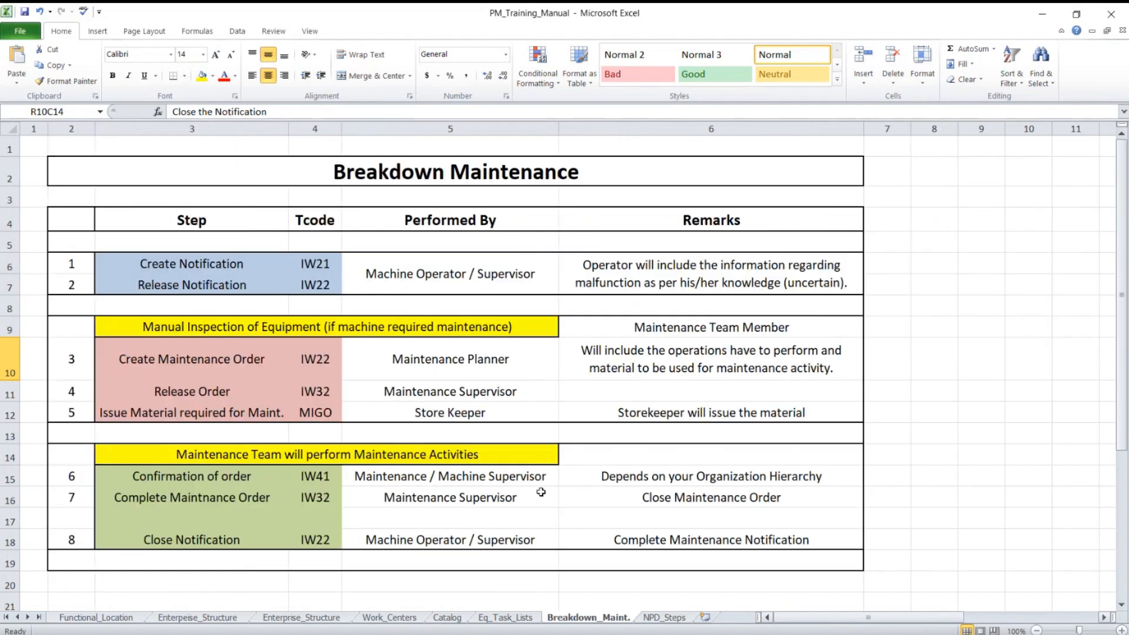
pyautogui.click(235, 328)
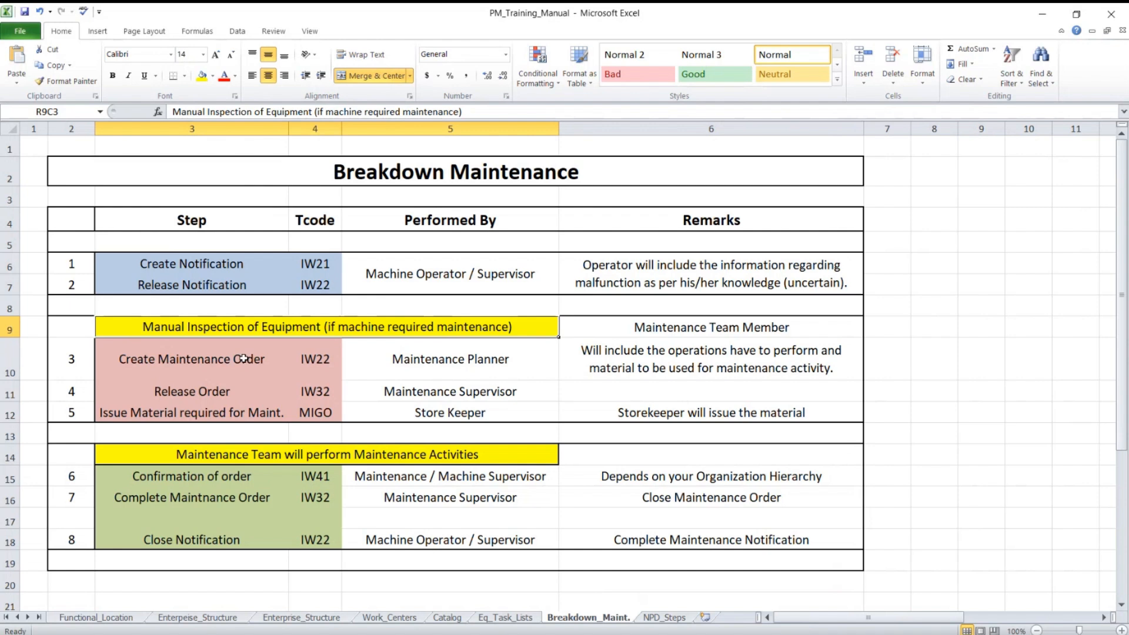
pyautogui.click(243, 358)
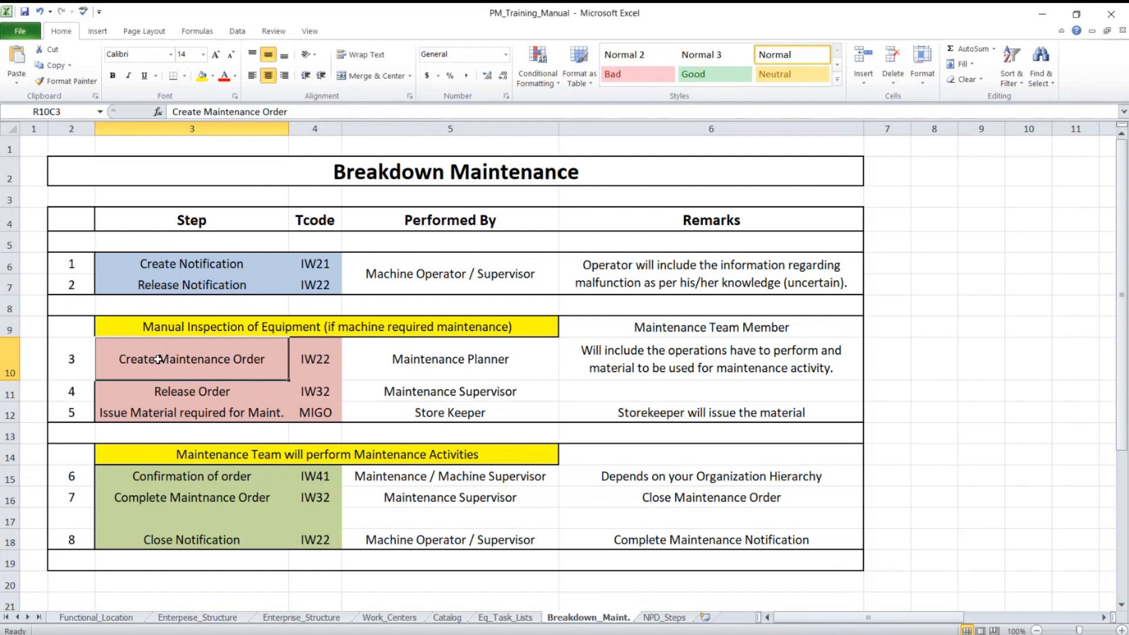
pyautogui.click(697, 355)
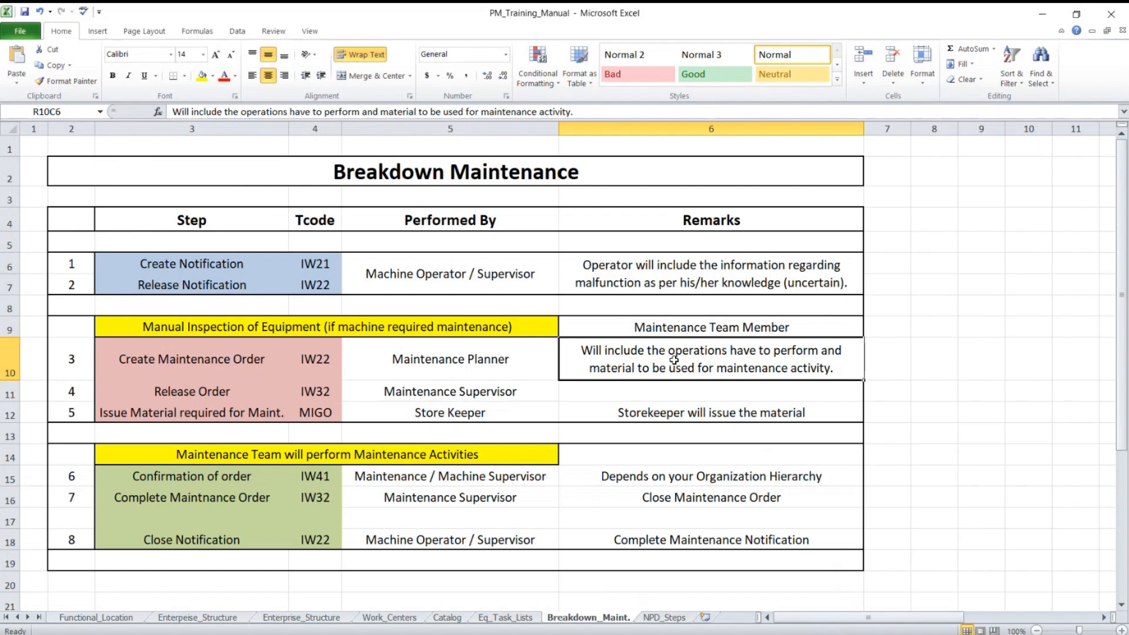
pyautogui.moveTo(258, 360); pyautogui.dragTo(700, 363)
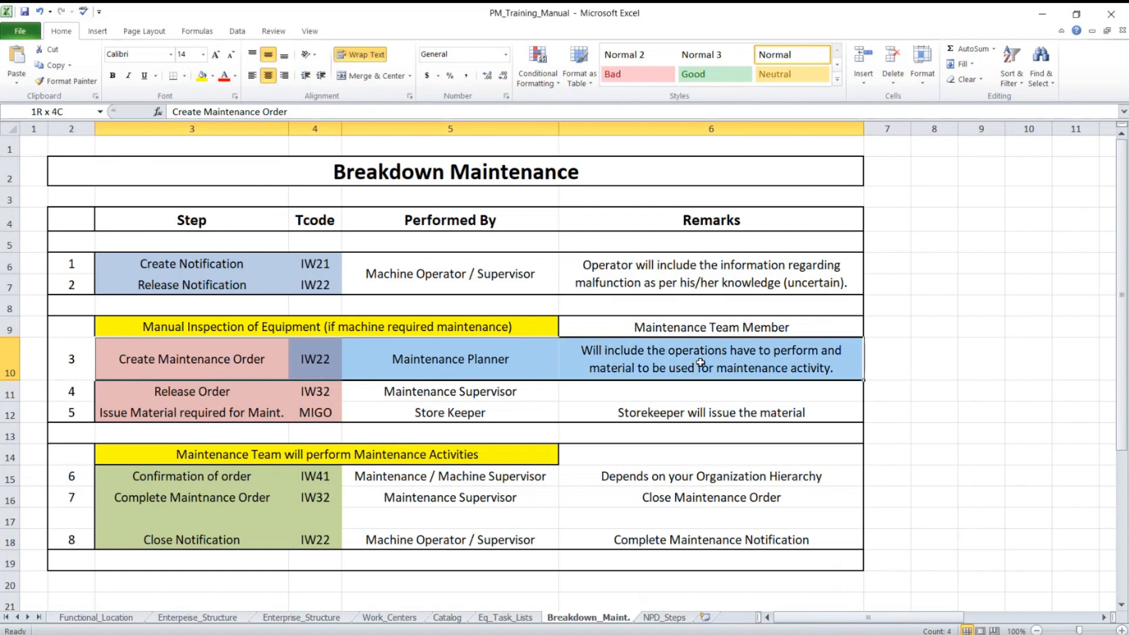
pyautogui.click(186, 398)
pyautogui.moveTo(186, 398); pyautogui.dragTo(653, 391)
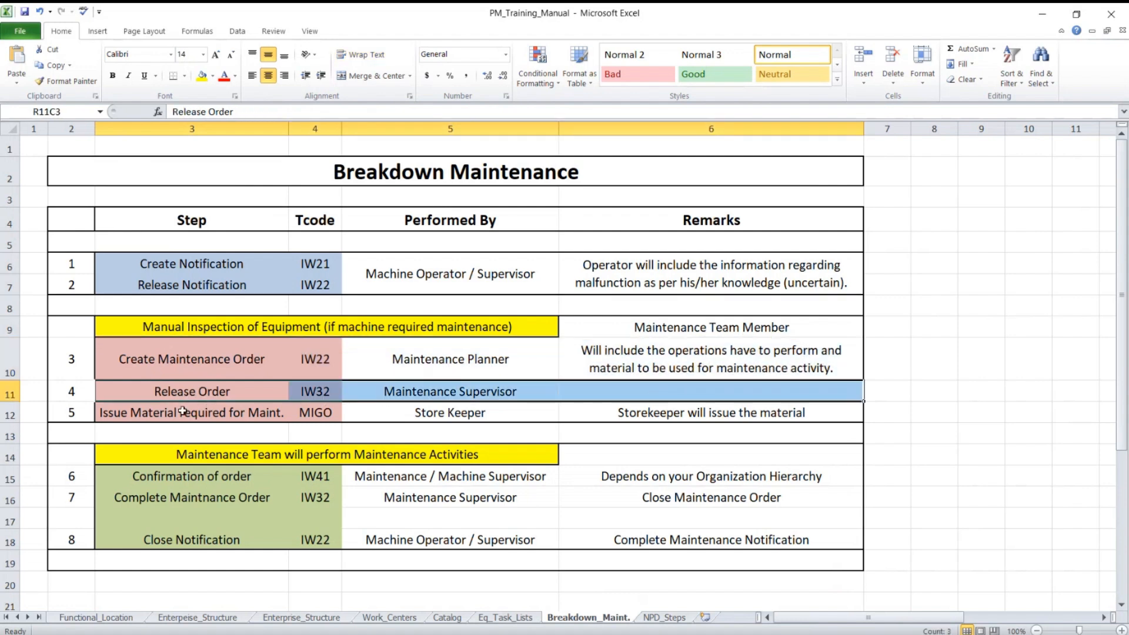
pyautogui.moveTo(151, 414); pyautogui.dragTo(664, 417)
pyautogui.scroll(-1, 664, 418)
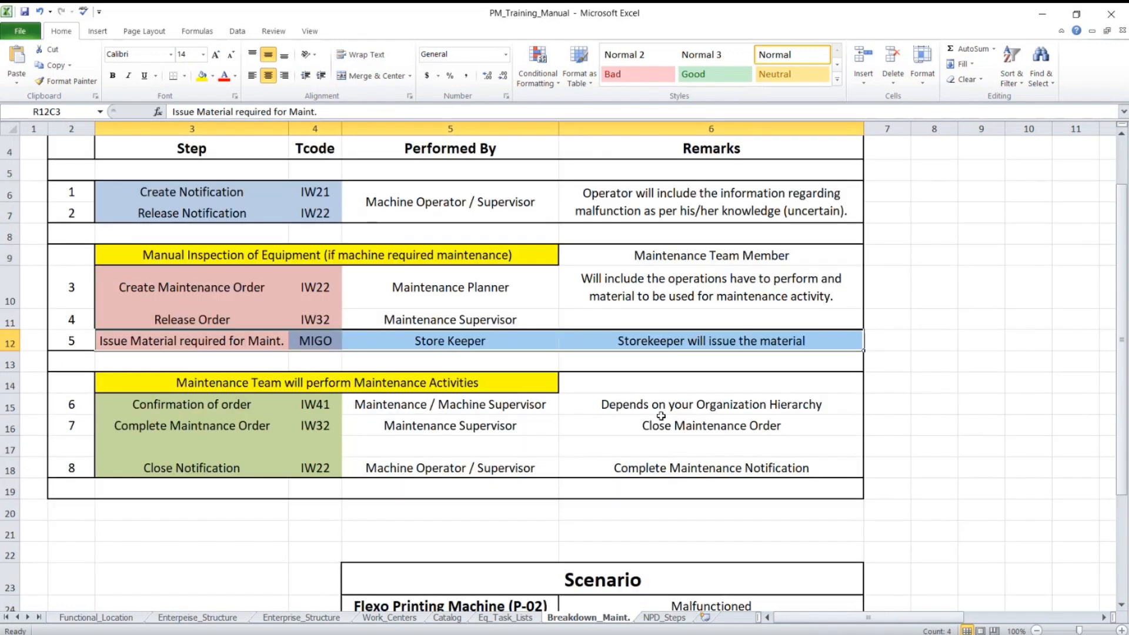
pyautogui.click(270, 387)
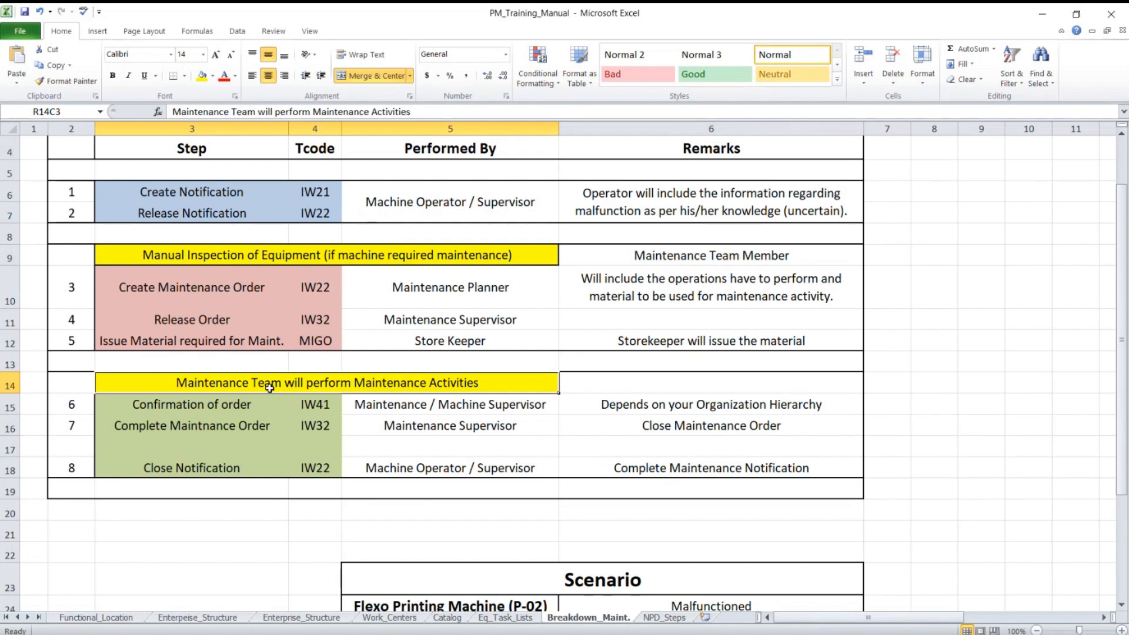
pyautogui.click(148, 403)
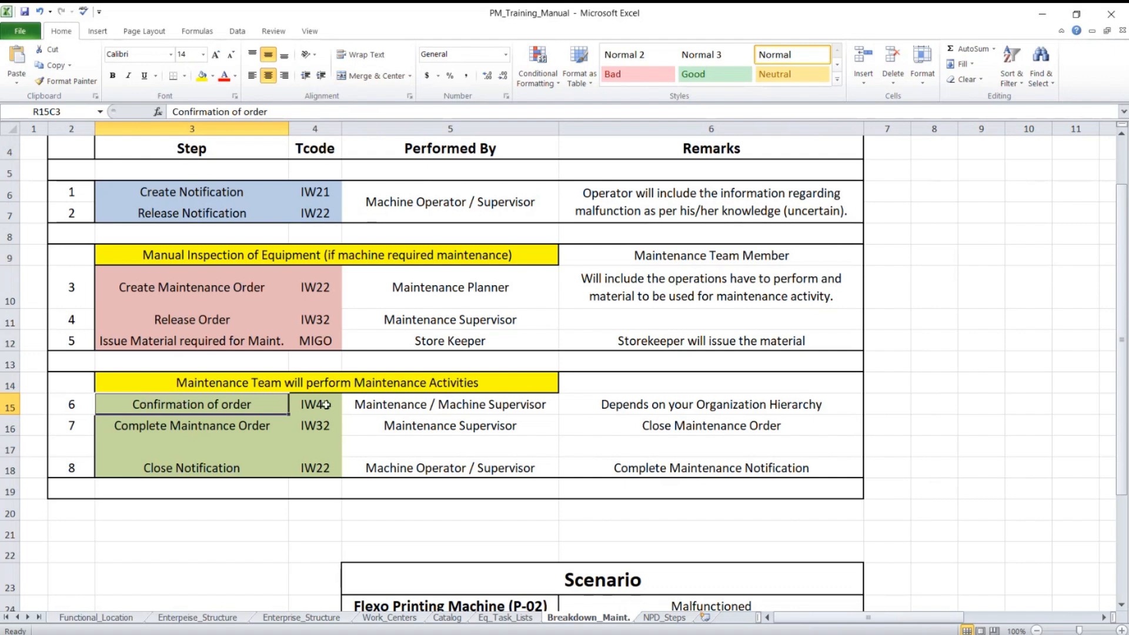
pyautogui.click(352, 404)
pyautogui.click(210, 406)
pyautogui.click(505, 402)
pyautogui.click(654, 401)
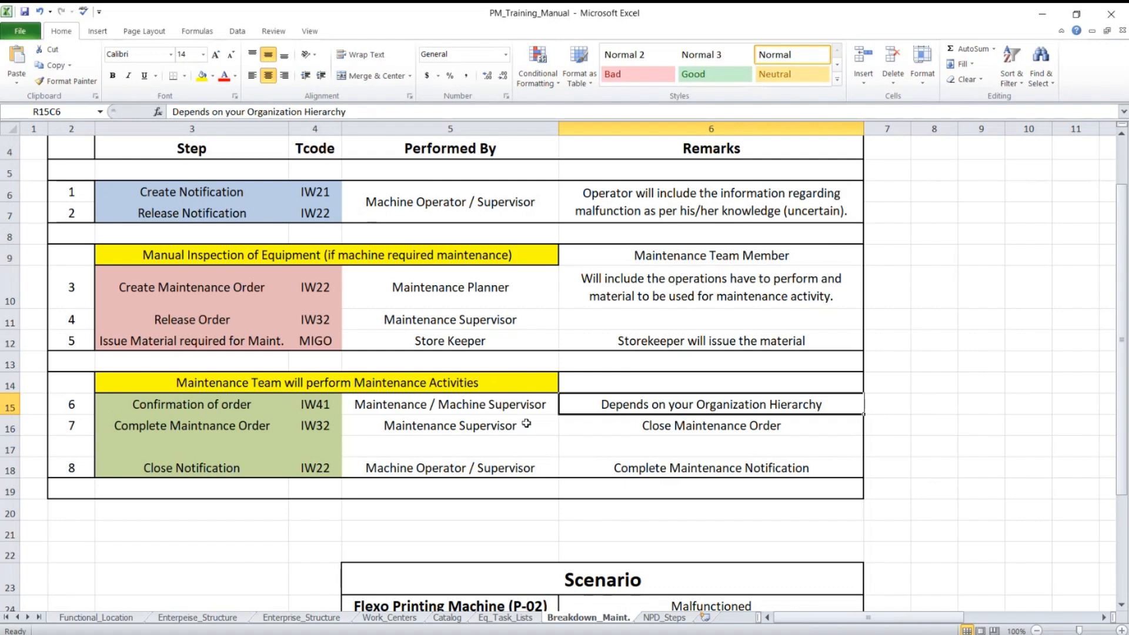
pyautogui.moveTo(133, 426); pyautogui.dragTo(661, 423)
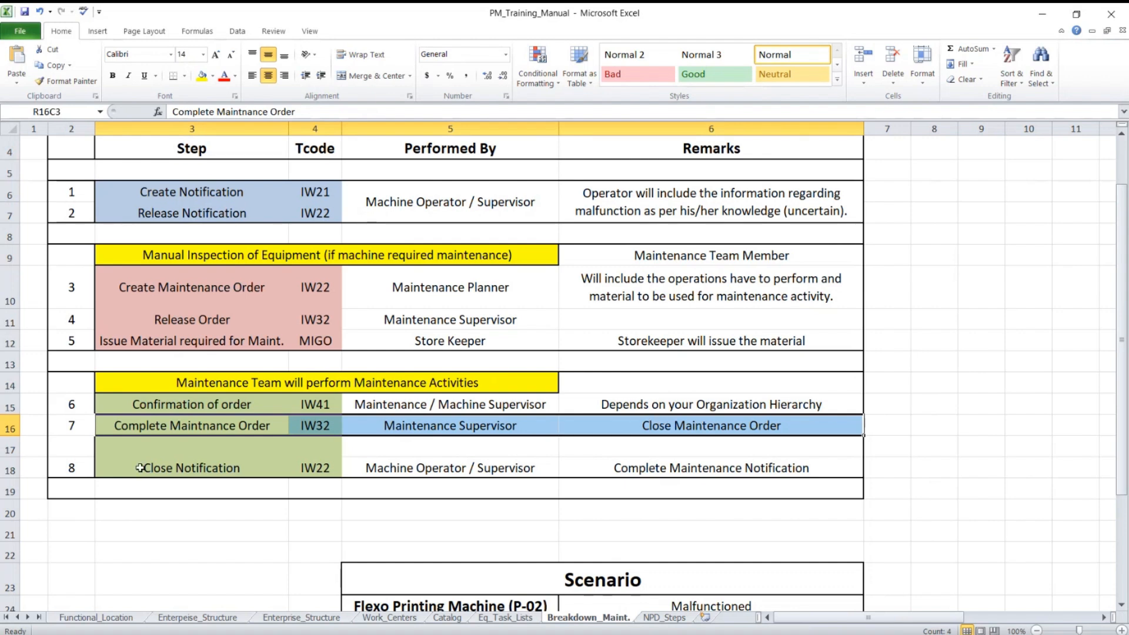
pyautogui.moveTo(140, 467); pyautogui.dragTo(652, 466)
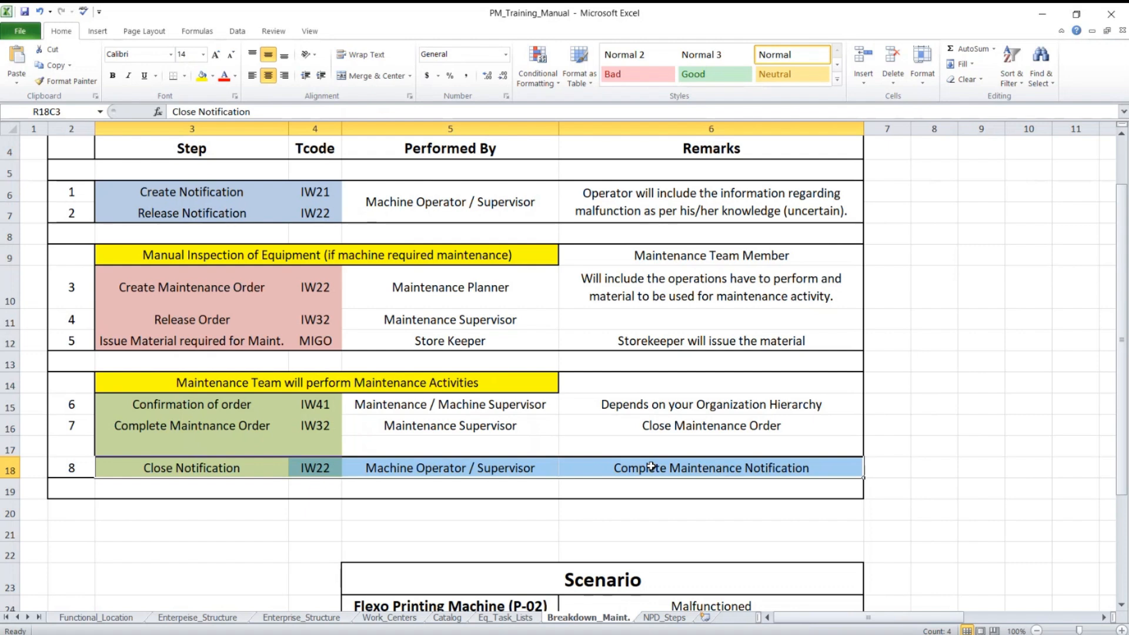
pyautogui.scroll(1, 639, 460)
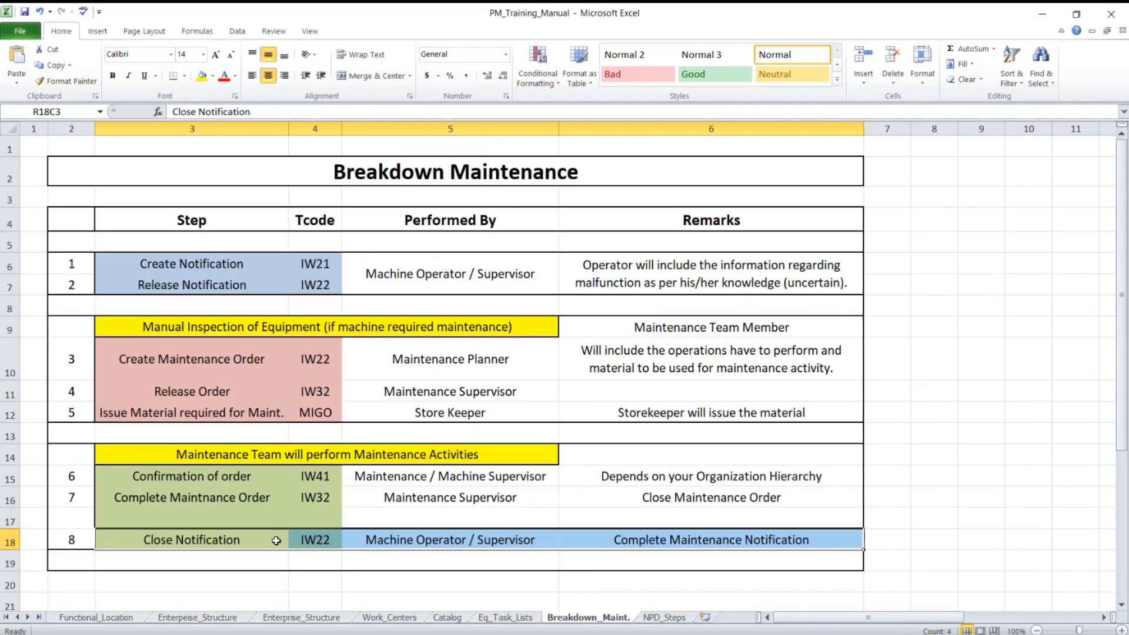